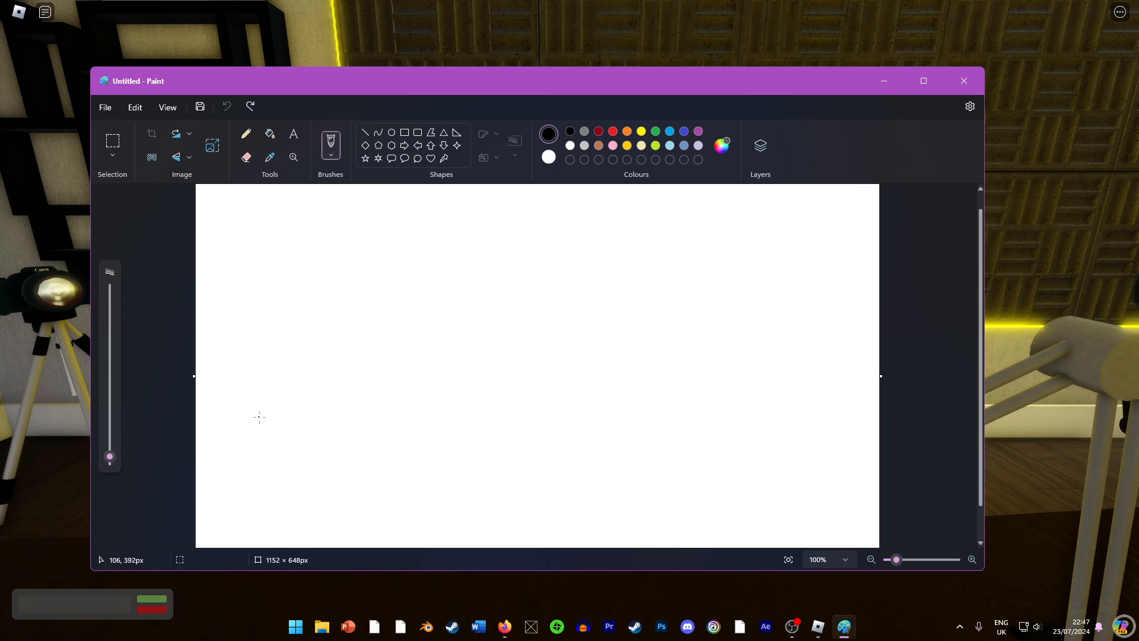
{"action": "left_click_drag", "start_coordinate": [259, 417], "coordinate": [382, 407]}
{"action": "key", "text": "ctrl+z"}
{"action": "scroll", "coordinate": [384, 415], "scroll_direction": "up", "scroll_amount": 2}
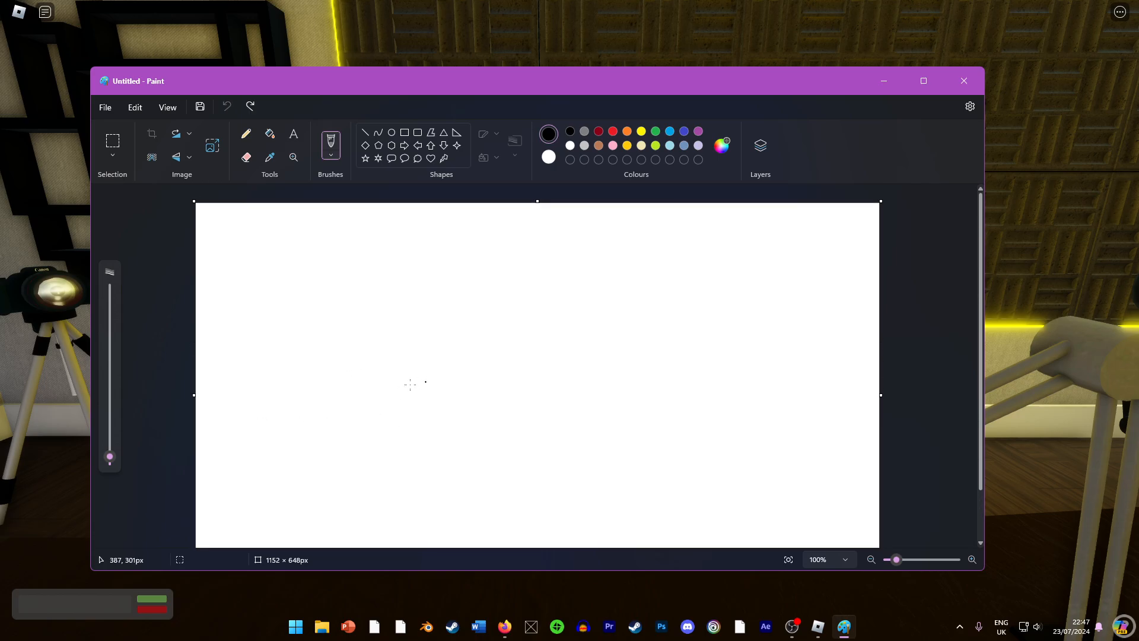
{"action": "key", "text": "alt"}
{"action": "mouse_move", "coordinate": [249, 425]}
{"action": "left_mouse_down"}
{"action": "mouse_move", "coordinate": [508, 319]}
{"action": "mouse_move", "coordinate": [242, 293]}
{"action": "left_mouse_up"}
{"action": "key", "text": "ctrl+z"}
{"action": "left_click_drag", "start_coordinate": [293, 421], "coordinate": [500, 405]}
{"action": "key", "text": "ctrl+z"}
{"action": "left_click_drag", "start_coordinate": [301, 422], "coordinate": [566, 405]}
{"action": "key", "text": "ctrl+z"}
{"action": "left_click_drag", "start_coordinate": [236, 405], "coordinate": [210, 229]}
{"action": "key", "text": "ctrl+z"}
Draw an arrow pointing up and left in the canvas's upper middle, and handwrite "Anchored" at its tail.
{"action": "left_click_drag", "start_coordinate": [513, 380], "coordinate": [398, 315]}
{"action": "mouse_move", "coordinate": [421, 358]}
{"action": "left_mouse_down"}
{"action": "mouse_move", "coordinate": [397, 315]}
{"action": "mouse_move", "coordinate": [448, 299]}
{"action": "left_mouse_up"}
{"action": "mouse_move", "coordinate": [484, 426]}
{"action": "left_mouse_down"}
{"action": "mouse_move", "coordinate": [495, 392]}
{"action": "mouse_move", "coordinate": [521, 432]}
{"action": "left_mouse_up"}
{"action": "left_click_drag", "start_coordinate": [485, 426], "coordinate": [529, 410]}
{"action": "mouse_move", "coordinate": [549, 405]}
{"action": "left_mouse_down"}
{"action": "mouse_move", "coordinate": [532, 428]}
{"action": "mouse_move", "coordinate": [545, 430]}
{"action": "left_mouse_up"}
{"action": "mouse_move", "coordinate": [553, 378]}
{"action": "left_mouse_down"}
{"action": "mouse_move", "coordinate": [554, 434]}
{"action": "mouse_move", "coordinate": [577, 409]}
{"action": "left_mouse_up"}
{"action": "mouse_move", "coordinate": [583, 408]}
{"action": "left_mouse_down"}
{"action": "mouse_move", "coordinate": [588, 430]}
{"action": "mouse_move", "coordinate": [587, 400]}
{"action": "left_mouse_up"}
{"action": "mouse_move", "coordinate": [597, 408]}
{"action": "left_mouse_down"}
{"action": "mouse_move", "coordinate": [606, 400]}
{"action": "mouse_move", "coordinate": [614, 419]}
{"action": "left_mouse_up"}
{"action": "mouse_move", "coordinate": [649, 407]}
{"action": "left_mouse_down"}
{"action": "mouse_move", "coordinate": [636, 418]}
{"action": "mouse_move", "coordinate": [651, 417]}
{"action": "left_mouse_up"}
Sketch a box with a band and latch near the canvas's lower-left corner, scribble beneath it and handwrite "ca" beside it.
{"action": "mouse_move", "coordinate": [257, 455]}
{"action": "left_mouse_down"}
{"action": "mouse_move", "coordinate": [338, 458]}
{"action": "mouse_move", "coordinate": [318, 517]}
{"action": "mouse_move", "coordinate": [241, 489]}
{"action": "mouse_move", "coordinate": [246, 450]}
{"action": "mouse_move", "coordinate": [291, 473]}
{"action": "mouse_move", "coordinate": [286, 483]}
{"action": "mouse_move", "coordinate": [241, 474]}
{"action": "mouse_move", "coordinate": [334, 481]}
{"action": "left_mouse_up"}
{"action": "left_click_drag", "start_coordinate": [342, 457], "coordinate": [293, 456]}
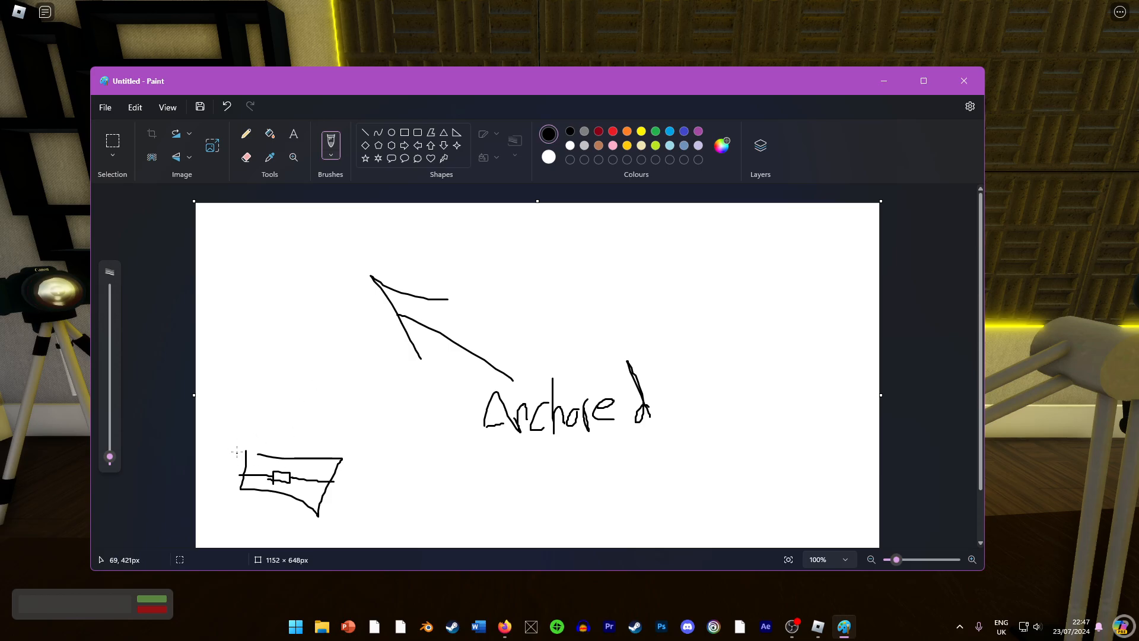
{"action": "left_click_drag", "start_coordinate": [255, 512], "coordinate": [268, 515]}
{"action": "mouse_move", "coordinate": [349, 526]}
{"action": "left_mouse_down"}
{"action": "mouse_move", "coordinate": [282, 515]}
{"action": "mouse_move", "coordinate": [308, 526]}
{"action": "left_mouse_up"}
{"action": "mouse_move", "coordinate": [384, 513]}
{"action": "left_mouse_down"}
{"action": "mouse_move", "coordinate": [372, 522]}
{"action": "mouse_move", "coordinate": [408, 530]}
{"action": "left_mouse_up"}
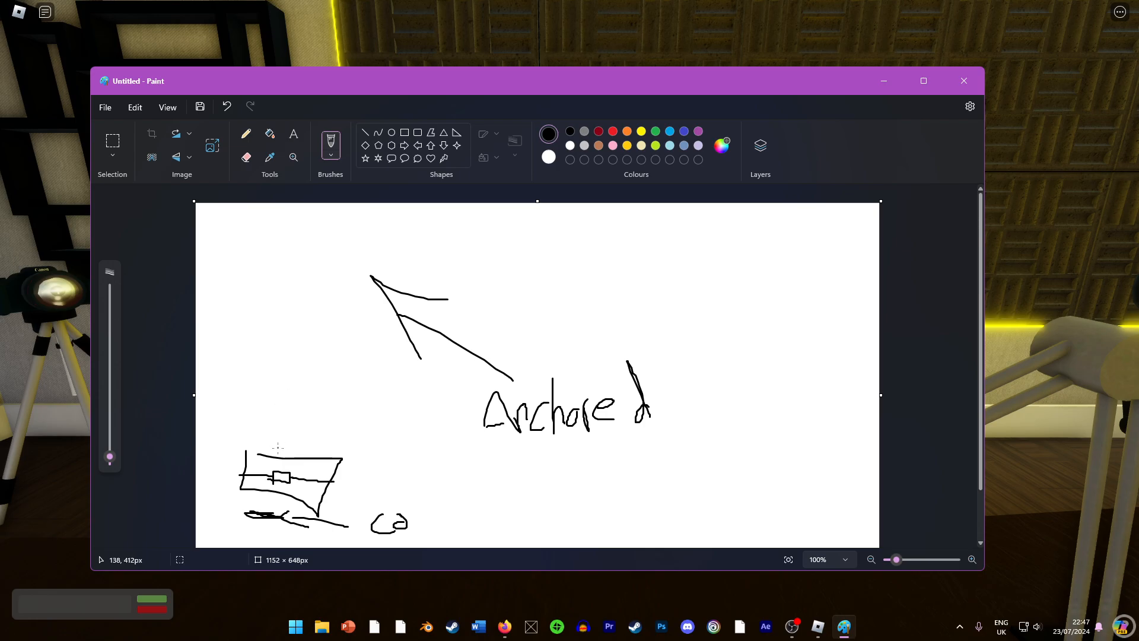
Draw two long slanted lines around the box sketch that converge above it.
{"action": "left_click_drag", "start_coordinate": [224, 481], "coordinate": [333, 308]}
{"action": "mouse_move", "coordinate": [368, 492]}
{"action": "left_mouse_down"}
{"action": "mouse_move", "coordinate": [338, 381]}
{"action": "mouse_move", "coordinate": [358, 349]}
{"action": "left_mouse_up"}
{"action": "key", "text": "ctrl+z"}
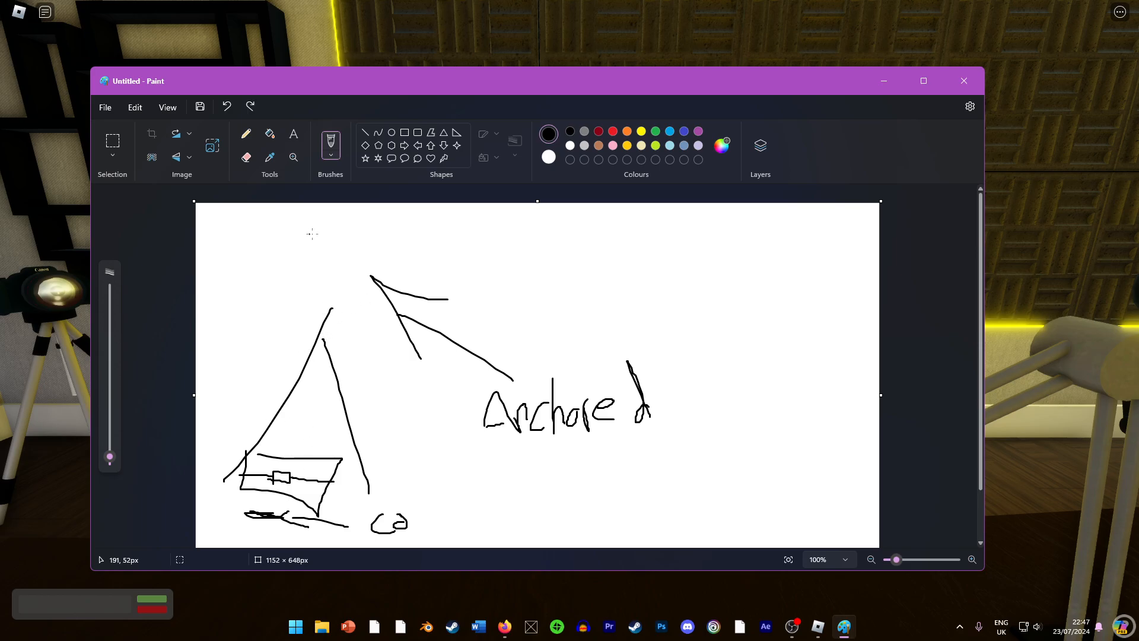
Handwrite "Fortnite" above the arrowhead.
{"action": "mouse_move", "coordinate": [346, 229]}
{"action": "left_mouse_down"}
{"action": "mouse_move", "coordinate": [302, 225]}
{"action": "mouse_move", "coordinate": [313, 256]}
{"action": "mouse_move", "coordinate": [343, 253]}
{"action": "mouse_move", "coordinate": [350, 230]}
{"action": "mouse_move", "coordinate": [354, 267]}
{"action": "left_mouse_up"}
{"action": "mouse_move", "coordinate": [353, 254]}
{"action": "left_mouse_down"}
{"action": "mouse_move", "coordinate": [375, 232]}
{"action": "mouse_move", "coordinate": [383, 265]}
{"action": "left_mouse_up"}
{"action": "left_click_drag", "start_coordinate": [386, 252], "coordinate": [411, 259]}
{"action": "left_click", "coordinate": [516, 305]}
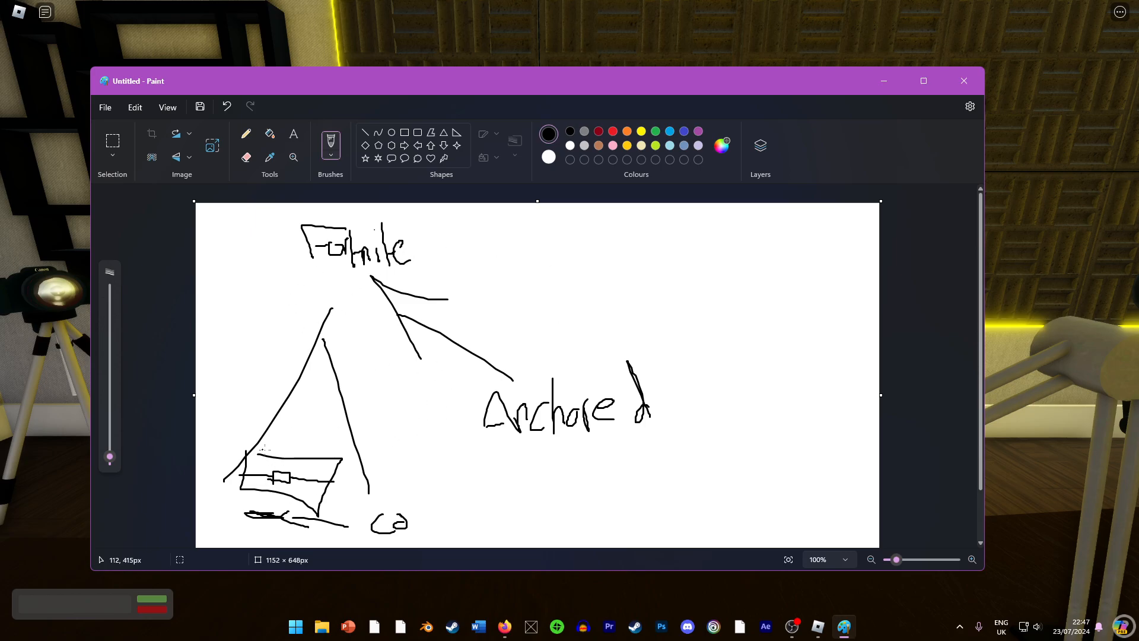
{"action": "left_click_drag", "start_coordinate": [270, 449], "coordinate": [336, 454]}
{"action": "key", "text": "ctrl+z"}
Try a grid of two vertical and two horizontal lines over the sketch, with a circle in the centre cell.
{"action": "left_click_drag", "start_coordinate": [447, 204], "coordinate": [469, 547]}
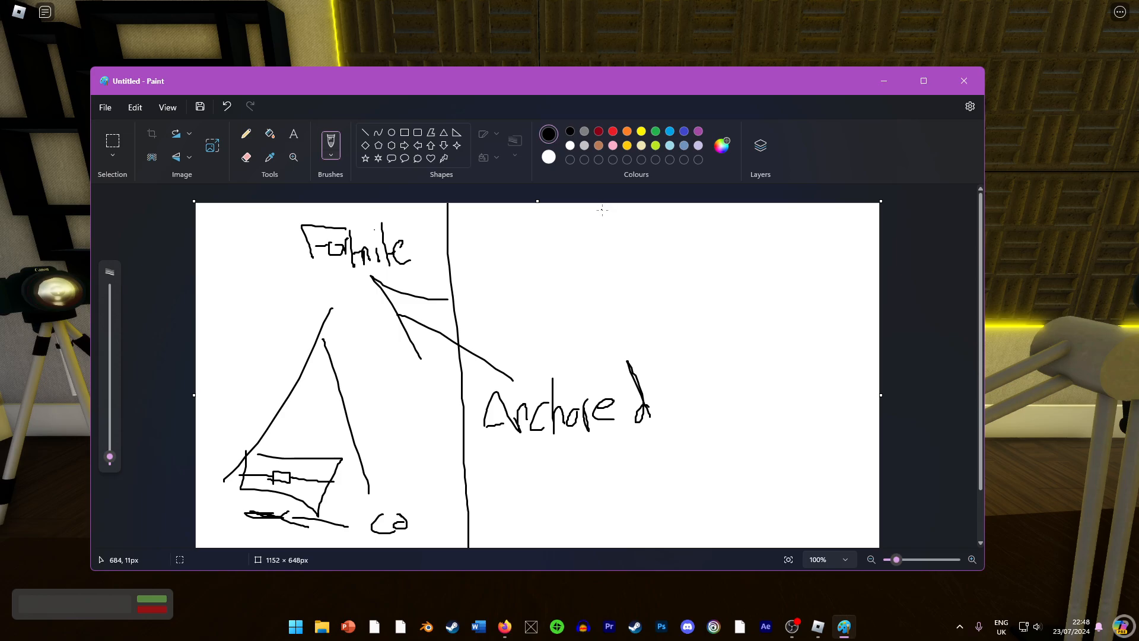
{"action": "left_click_drag", "start_coordinate": [604, 208], "coordinate": [596, 547]}
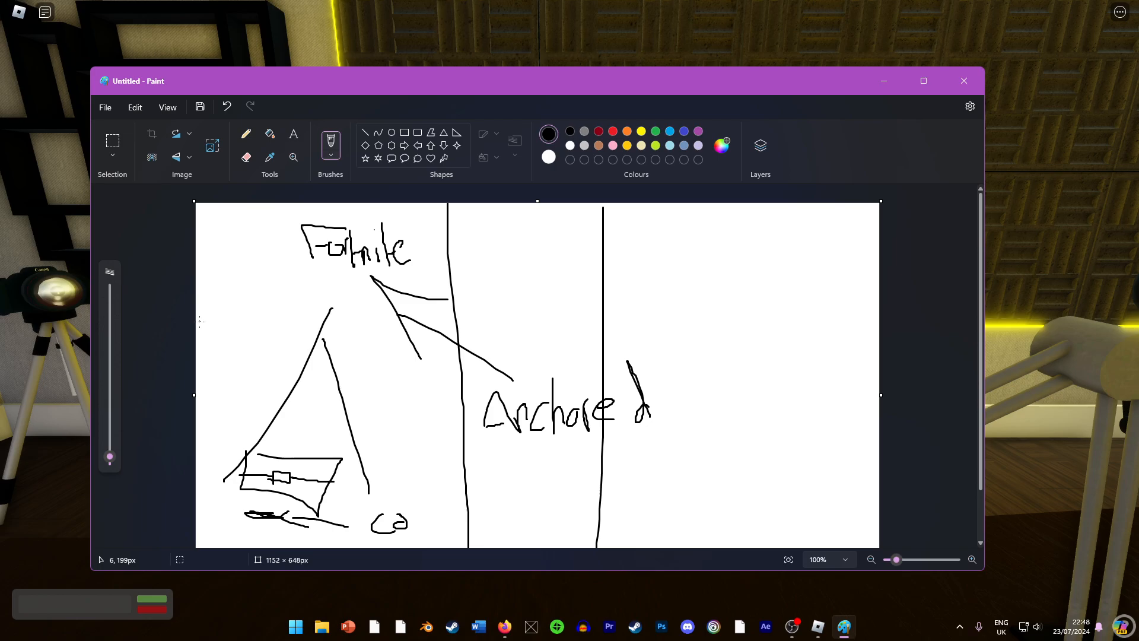
{"action": "left_click_drag", "start_coordinate": [200, 321], "coordinate": [923, 307]}
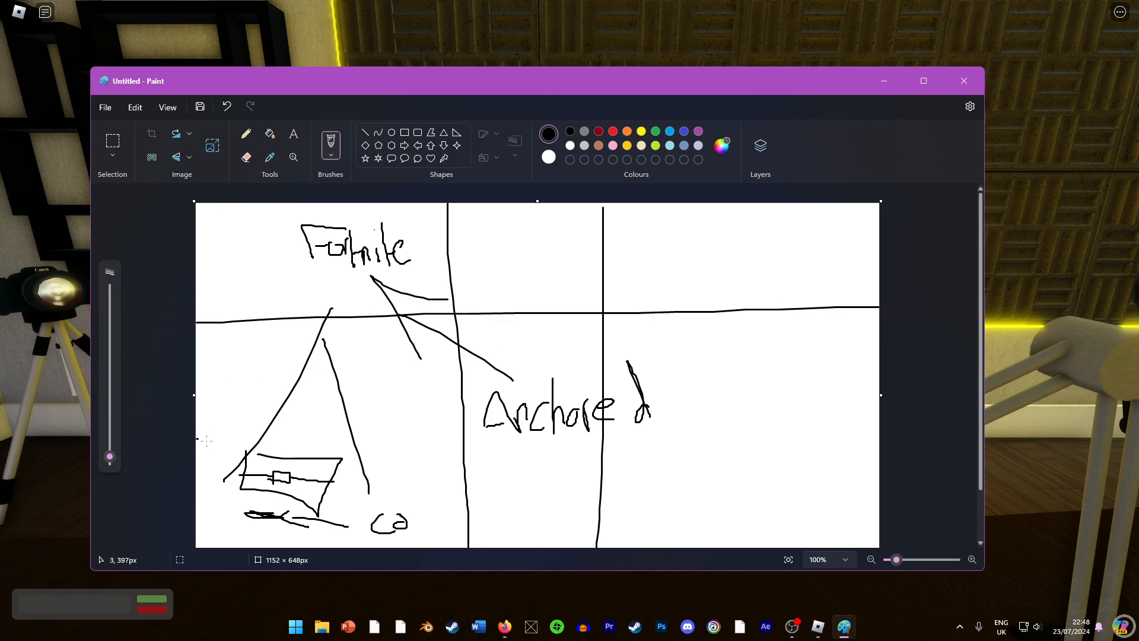
{"action": "left_click_drag", "start_coordinate": [198, 438], "coordinate": [878, 445]}
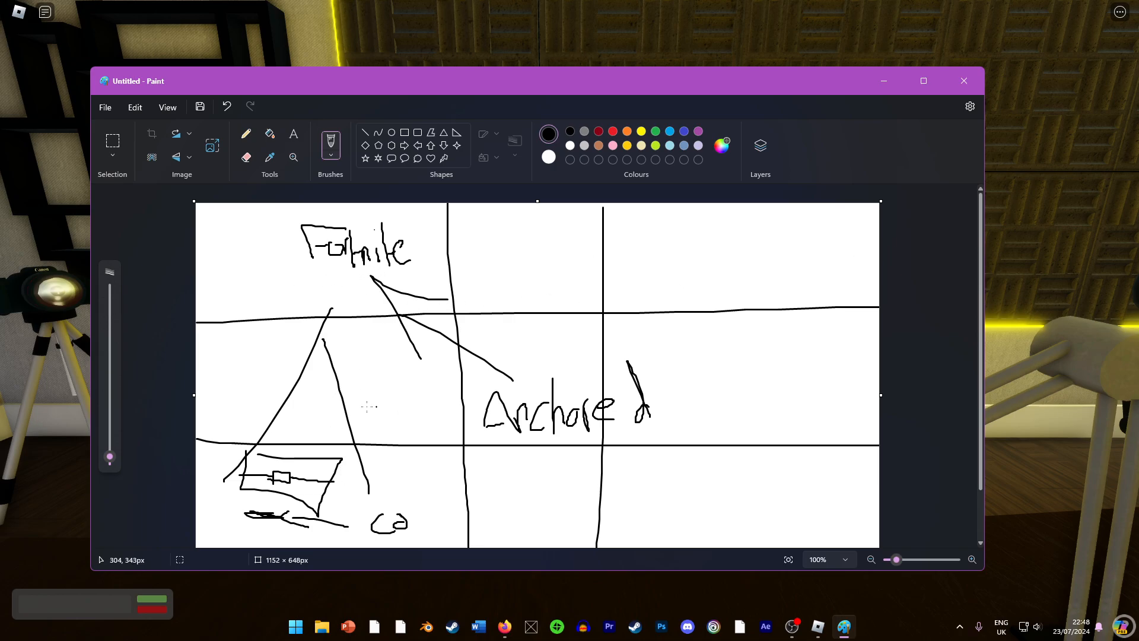
{"action": "left_click_drag", "start_coordinate": [528, 425], "coordinate": [524, 422]}
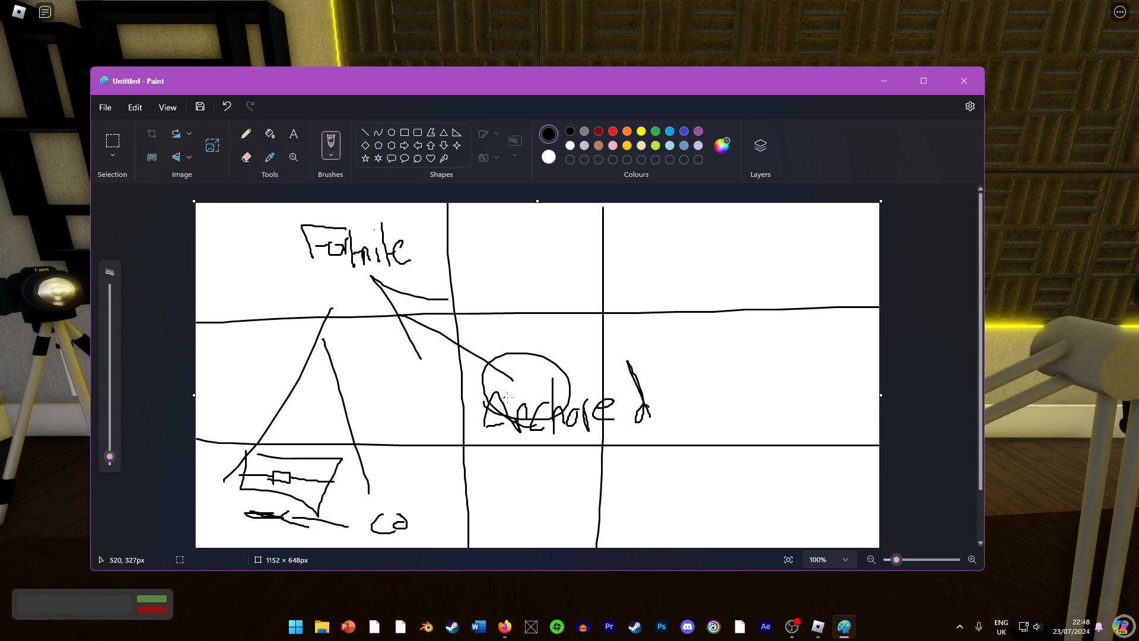
{"action": "key", "text": "ctrl+z"}
{"action": "key", "text": "ctrl+z"}
{"action": "key", "text": "ctrl+z"}
{"action": "key", "text": "ctrl+z"}
{"action": "key", "text": "ctrl+z"}
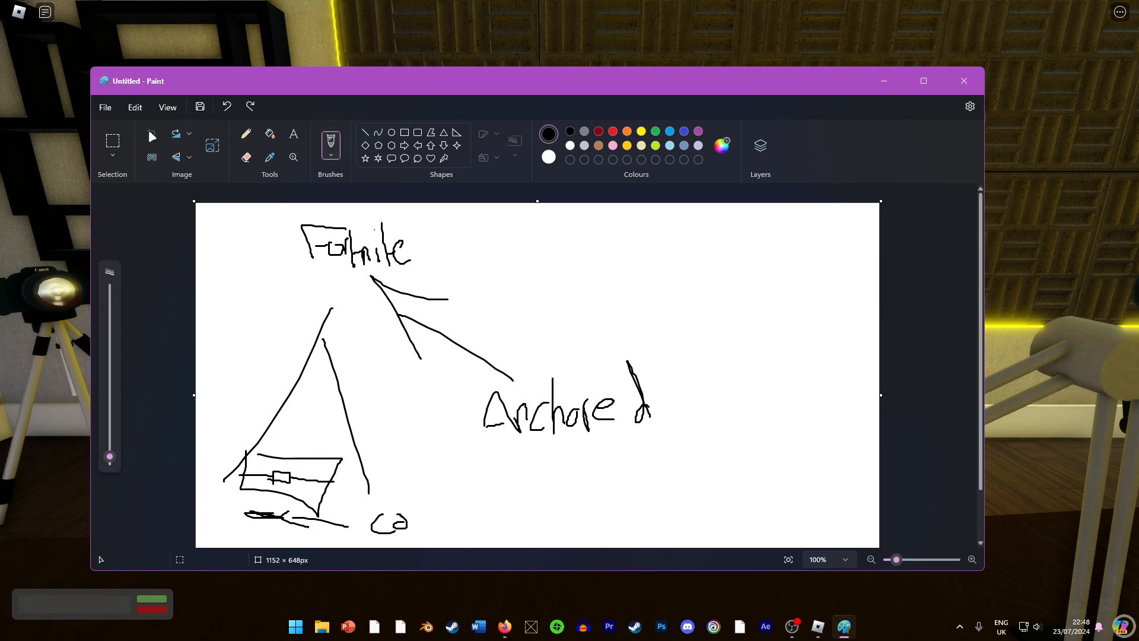
Start a new blank canvas without saving the current sketch.
{"action": "left_click", "coordinate": [106, 109]}
{"action": "left_click", "coordinate": [122, 128]}
{"action": "left_click", "coordinate": [535, 375]}
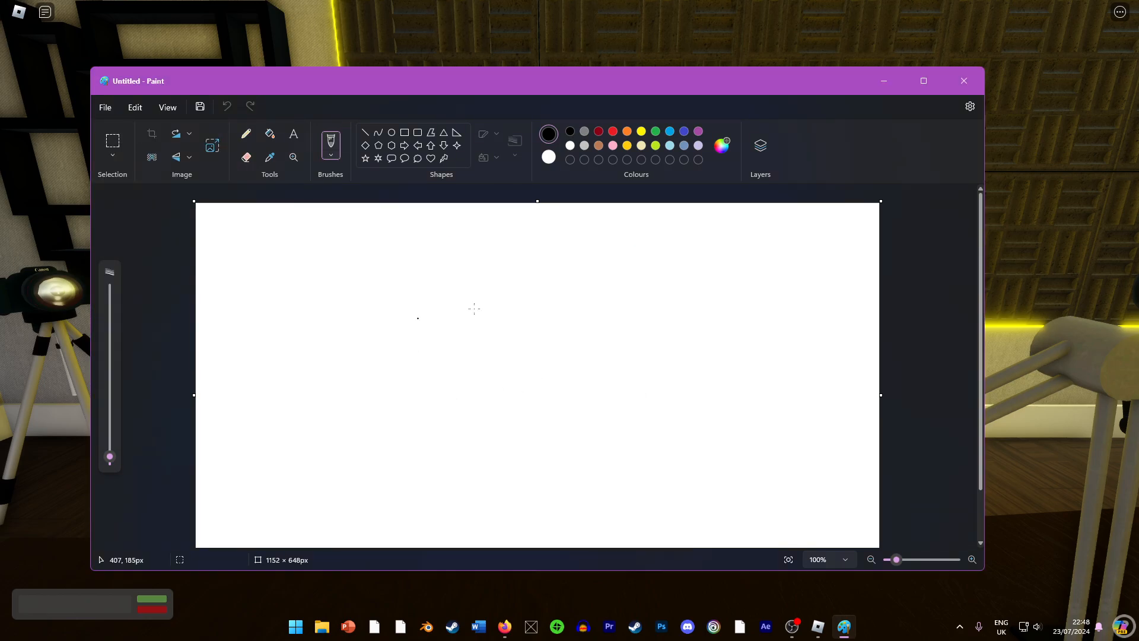
Draw a rule-of-thirds grid across the blank canvas with two vertical and two horizontal lines.
{"action": "mouse_move", "coordinate": [458, 204]}
{"action": "left_mouse_down"}
{"action": "mouse_move", "coordinate": [488, 431]}
{"action": "mouse_move", "coordinate": [520, 533]}
{"action": "mouse_move", "coordinate": [499, 546]}
{"action": "left_mouse_up"}
{"action": "left_click_drag", "start_coordinate": [599, 204], "coordinate": [645, 545]}
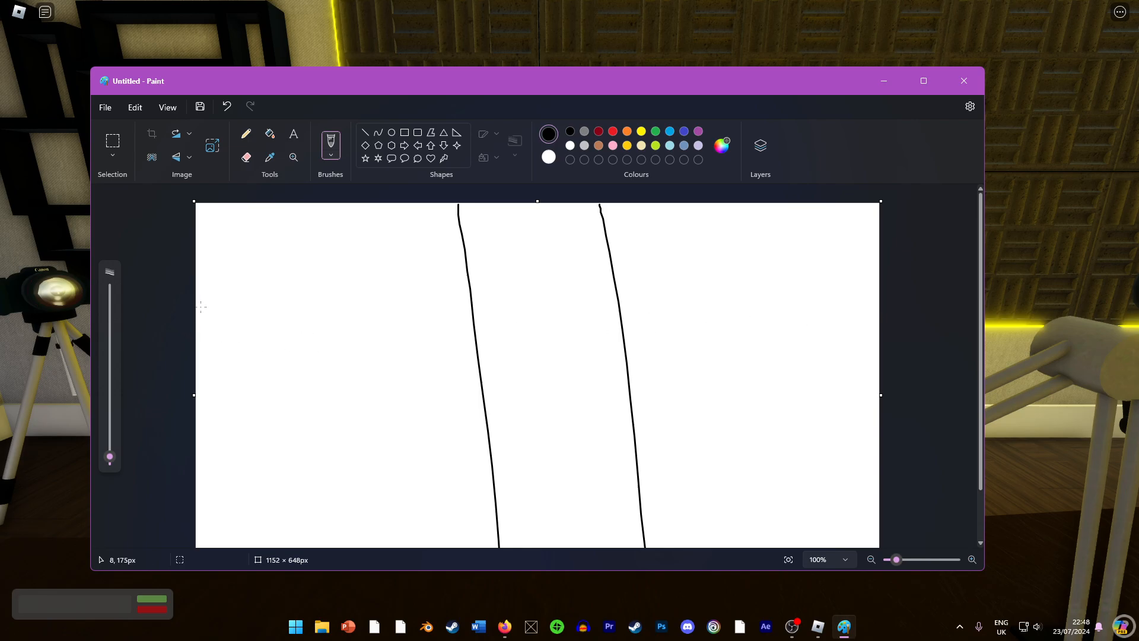
{"action": "left_click_drag", "start_coordinate": [198, 307], "coordinate": [879, 274]}
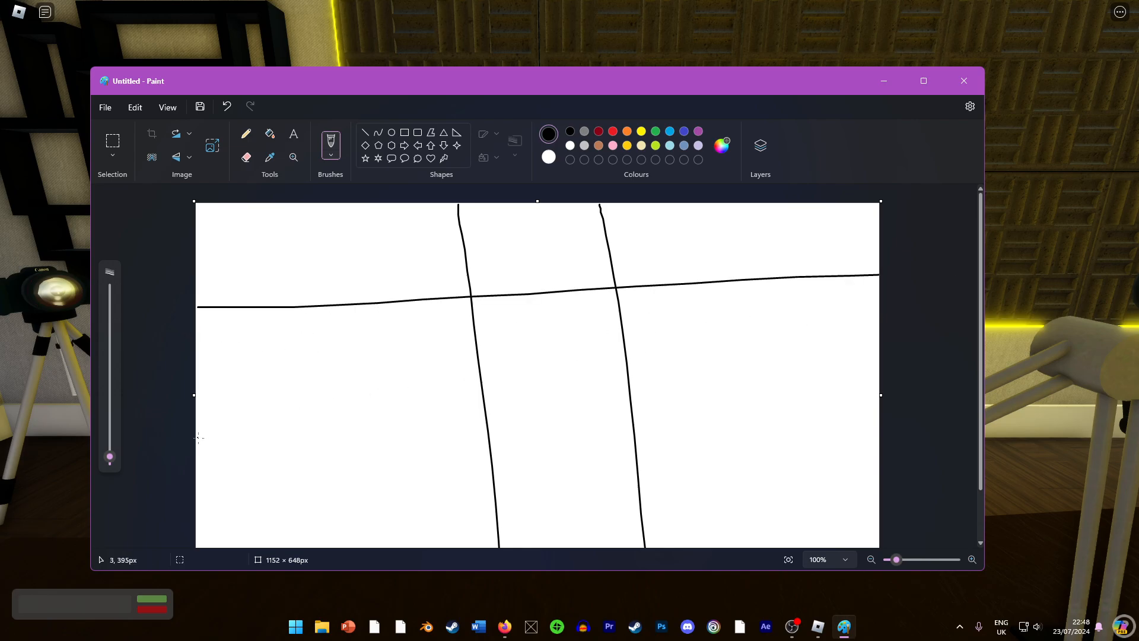
{"action": "left_click_drag", "start_coordinate": [198, 437], "coordinate": [948, 448]}
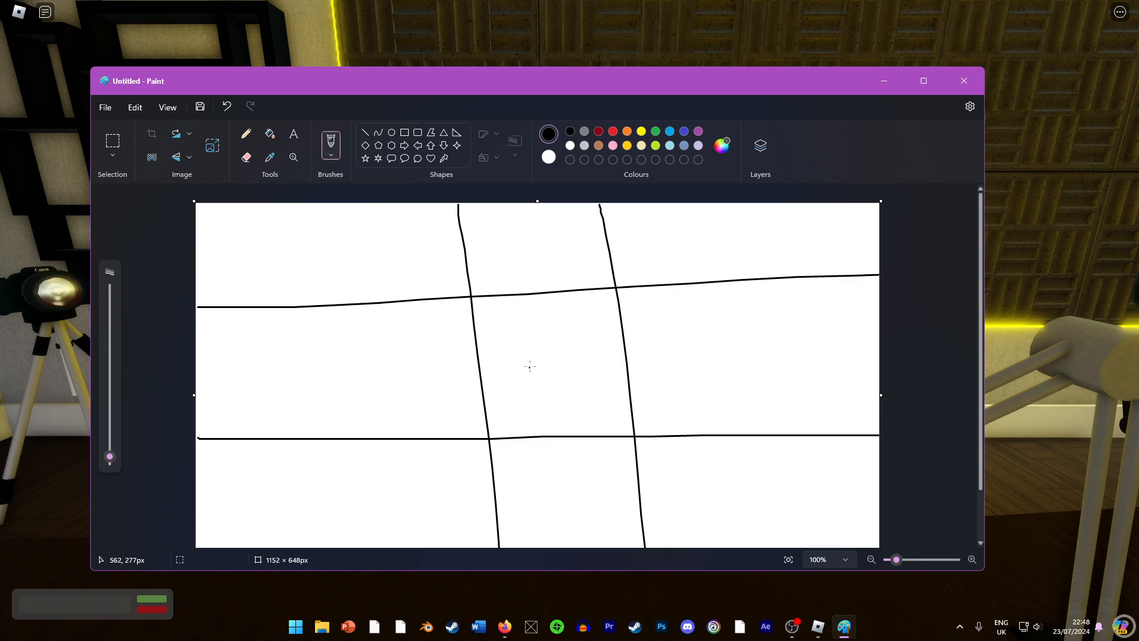
{"action": "mouse_move", "coordinate": [583, 332]}
{"action": "left_mouse_down"}
{"action": "mouse_move", "coordinate": [578, 382]}
{"action": "mouse_move", "coordinate": [593, 356]}
{"action": "left_mouse_up"}
{"action": "key", "text": "ctrl+z"}
Draw a half oval against the canvas's left edge in the grid's middle row, and point an arrow labelled "mr" at it.
{"action": "mouse_move", "coordinate": [215, 320]}
{"action": "left_mouse_down"}
{"action": "mouse_move", "coordinate": [243, 318]}
{"action": "mouse_move", "coordinate": [184, 425]}
{"action": "left_mouse_up"}
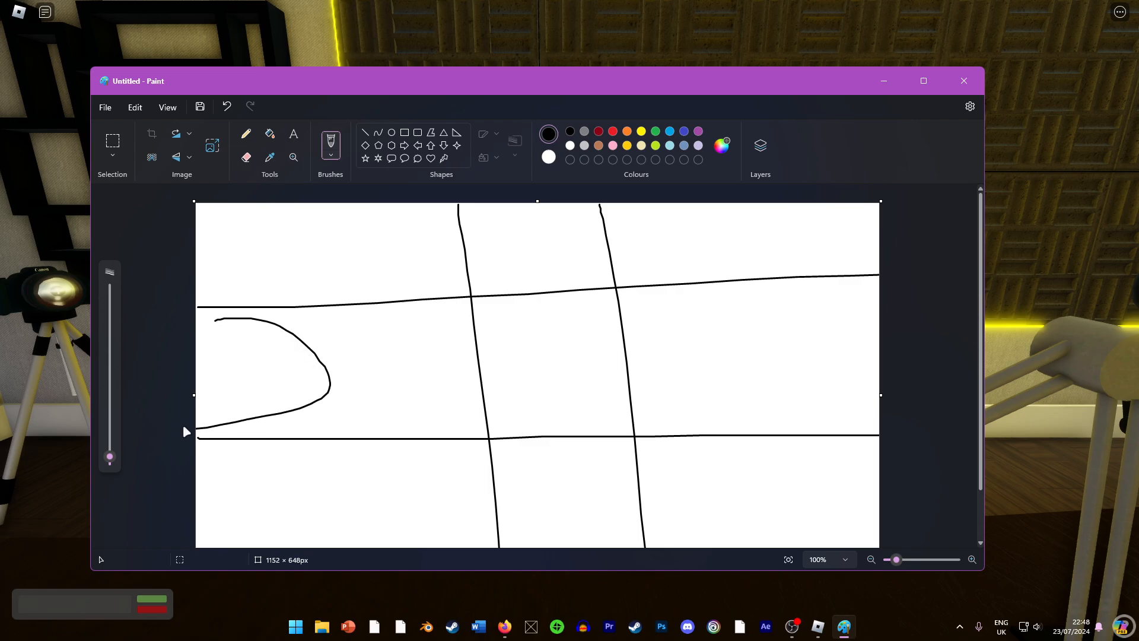
{"action": "left_click_drag", "start_coordinate": [390, 294], "coordinate": [340, 333]}
{"action": "left_click_drag", "start_coordinate": [333, 322], "coordinate": [373, 339]}
{"action": "mouse_move", "coordinate": [403, 269]}
{"action": "left_mouse_down"}
{"action": "mouse_move", "coordinate": [404, 292]}
{"action": "mouse_move", "coordinate": [481, 252]}
{"action": "left_mouse_up"}
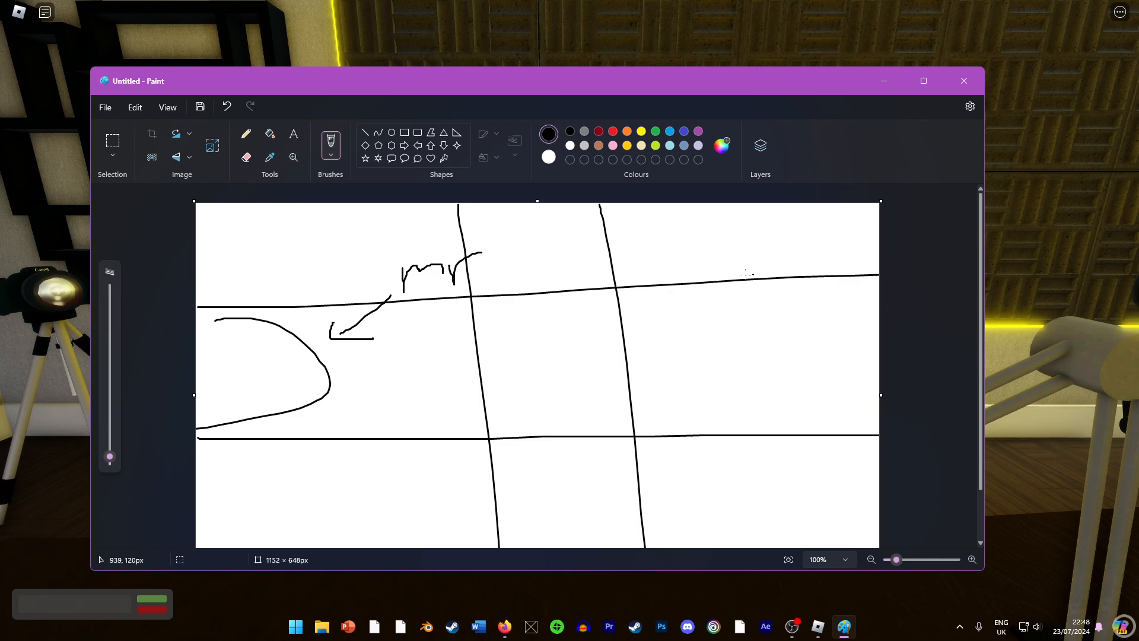
Try to sketch a boat shape with a curved hull and boxy top across the right half of the grid.
{"action": "mouse_move", "coordinate": [463, 420]}
{"action": "left_mouse_down"}
{"action": "mouse_move", "coordinate": [537, 418]}
{"action": "mouse_move", "coordinate": [407, 432]}
{"action": "mouse_move", "coordinate": [395, 420]}
{"action": "left_mouse_up"}
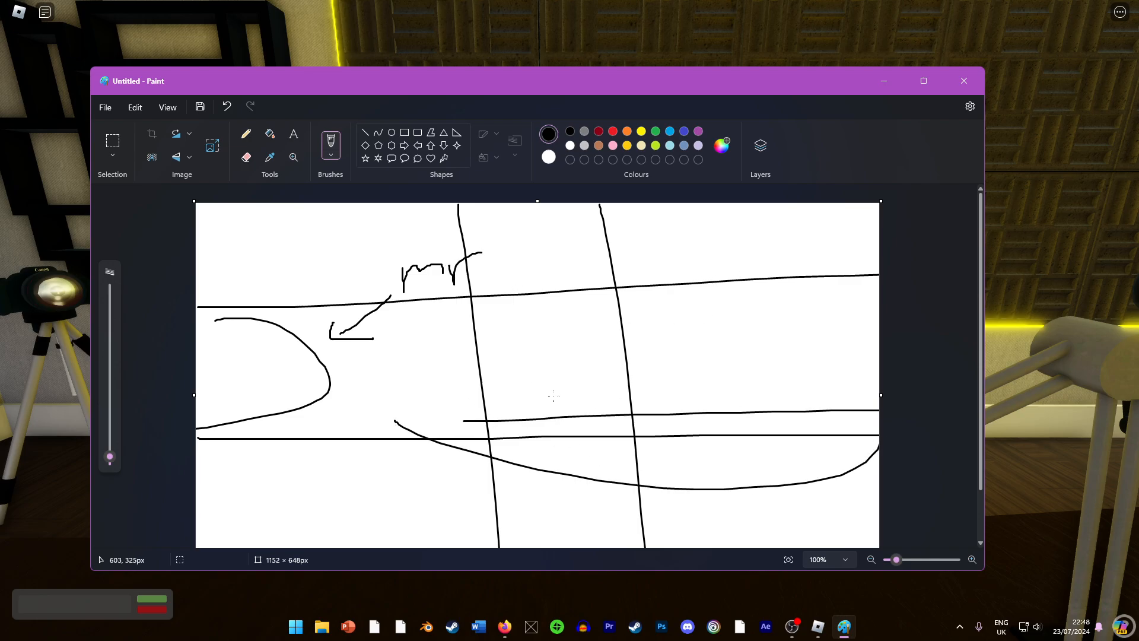
{"action": "mouse_move", "coordinate": [557, 409]}
{"action": "left_mouse_down"}
{"action": "mouse_move", "coordinate": [559, 310]}
{"action": "mouse_move", "coordinate": [818, 307]}
{"action": "mouse_move", "coordinate": [855, 403]}
{"action": "left_mouse_up"}
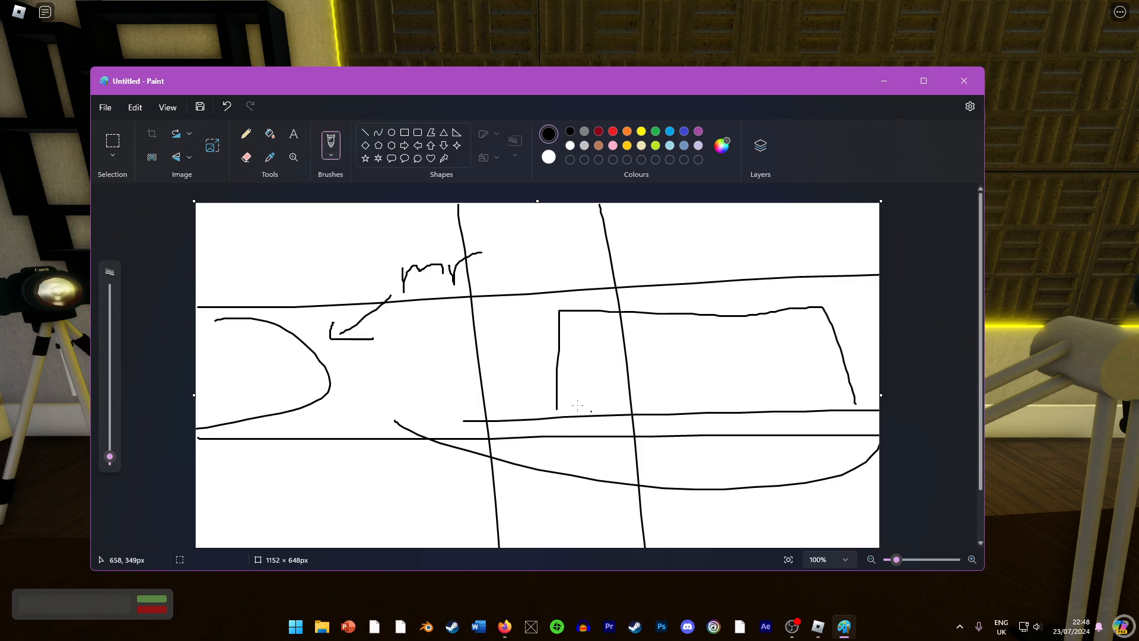
{"action": "key", "text": "ctrl+z"}
{"action": "key", "text": "ctrl+z"}
{"action": "left_click_drag", "start_coordinate": [476, 394], "coordinate": [878, 368]}
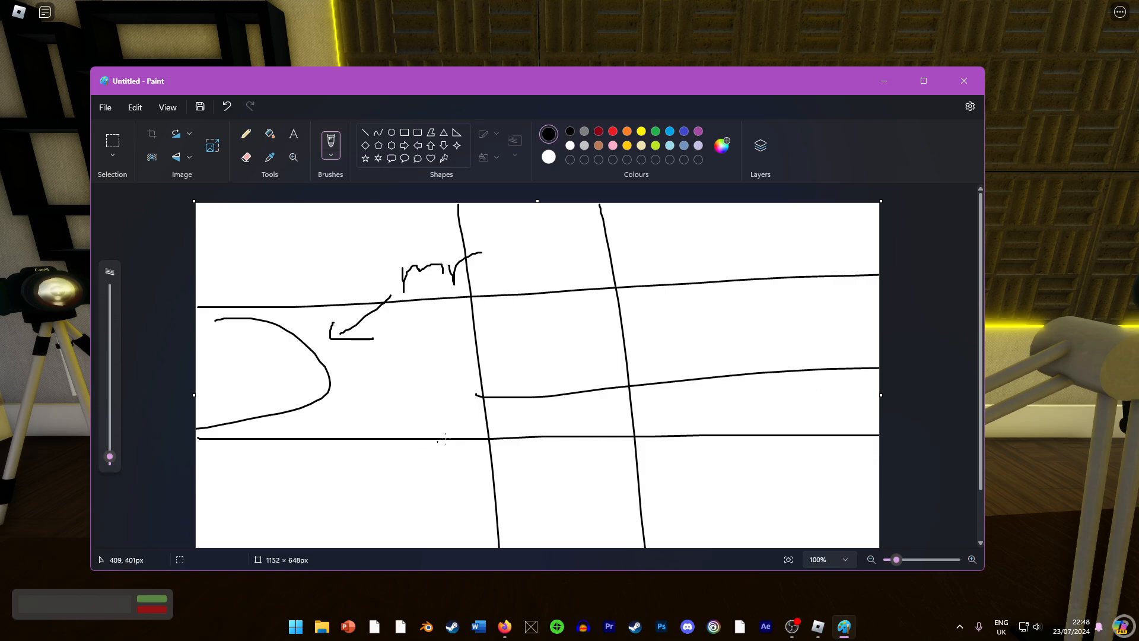
{"action": "mouse_move", "coordinate": [476, 401]}
{"action": "left_mouse_down"}
{"action": "mouse_move", "coordinate": [635, 503]}
{"action": "mouse_move", "coordinate": [864, 494]}
{"action": "left_mouse_up"}
{"action": "mouse_move", "coordinate": [524, 398]}
{"action": "left_mouse_down"}
{"action": "mouse_move", "coordinate": [536, 272]}
{"action": "mouse_move", "coordinate": [866, 270]}
{"action": "left_mouse_up"}
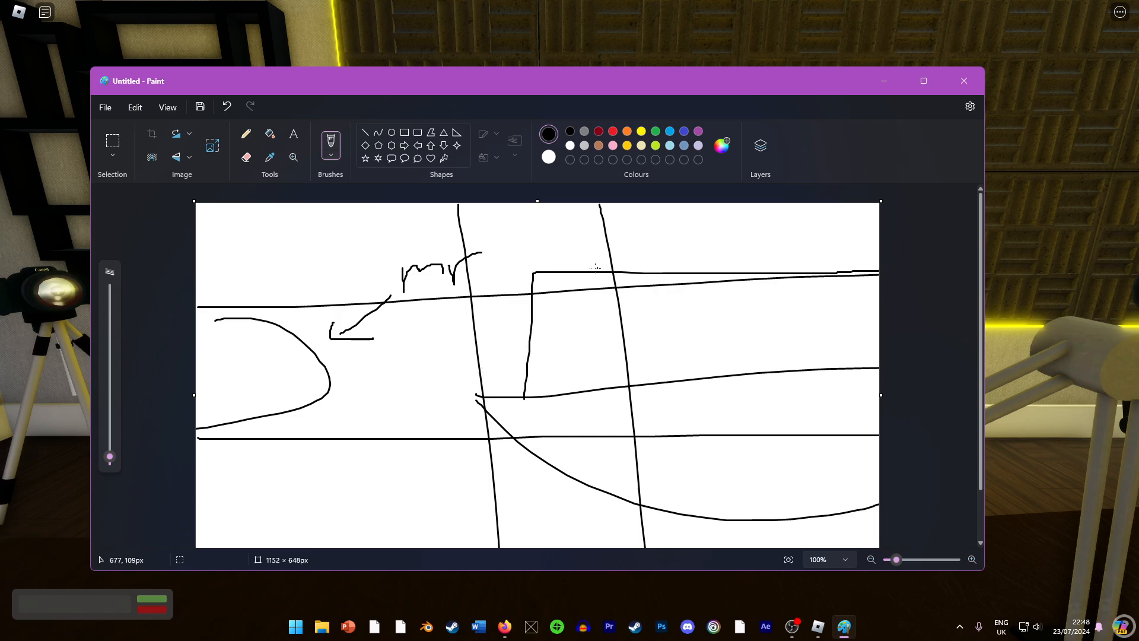
{"action": "mouse_move", "coordinate": [595, 270]}
{"action": "left_mouse_down"}
{"action": "mouse_move", "coordinate": [595, 233]}
{"action": "mouse_move", "coordinate": [883, 234]}
{"action": "left_mouse_up"}
{"action": "key", "text": "ctrl+z"}
{"action": "key", "text": "ctrl+z"}
{"action": "key", "text": "ctrl+z"}
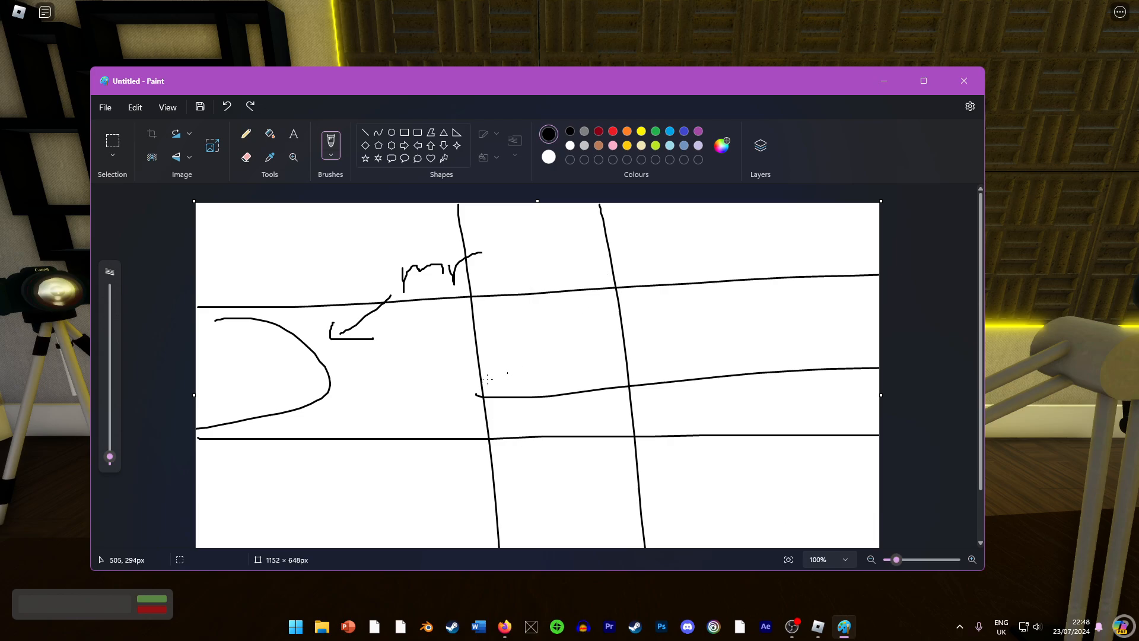
Undo the leftover boat line, the "mr" label, the arrow and the half oval, back to the bare grid.
{"action": "key", "text": "ctrl+z"}
{"action": "key", "text": "ctrl+z"}
{"action": "key", "text": "ctrl+z"}
{"action": "key", "text": "ctrl+z"}
{"action": "key", "text": "ctrl+z"}
{"action": "key", "text": "ctrl+z"}
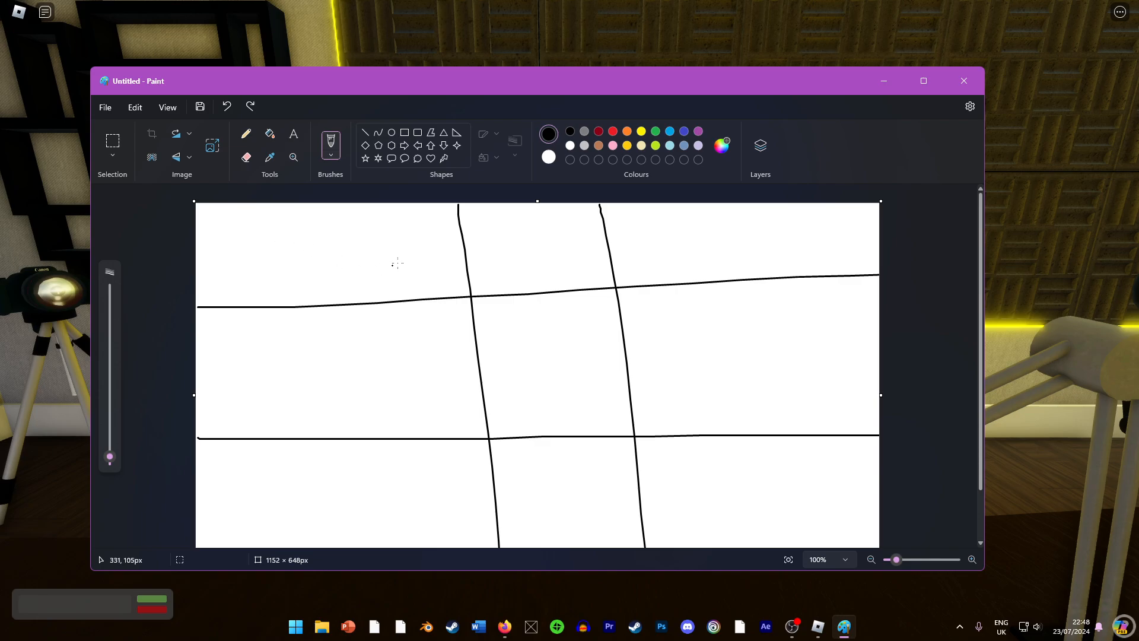
Try marking the grid's upper-left line intersection and its centre cell with freehand strokes.
{"action": "left_click_drag", "start_coordinate": [452, 305], "coordinate": [474, 340]}
{"action": "key", "text": "ctrl+z"}
{"action": "mouse_move", "coordinate": [528, 386]}
{"action": "left_mouse_down"}
{"action": "mouse_move", "coordinate": [516, 354]}
{"action": "mouse_move", "coordinate": [502, 362]}
{"action": "mouse_move", "coordinate": [513, 355]}
{"action": "mouse_move", "coordinate": [517, 391]}
{"action": "left_mouse_up"}
{"action": "key", "text": "ctrl+z"}
Undo all the grid lines until the canvas is blank.
{"action": "key", "text": "ctrl+z"}
{"action": "key", "text": "ctrl+z"}
{"action": "key", "text": "ctrl+z"}
{"action": "key", "text": "ctrl+z"}
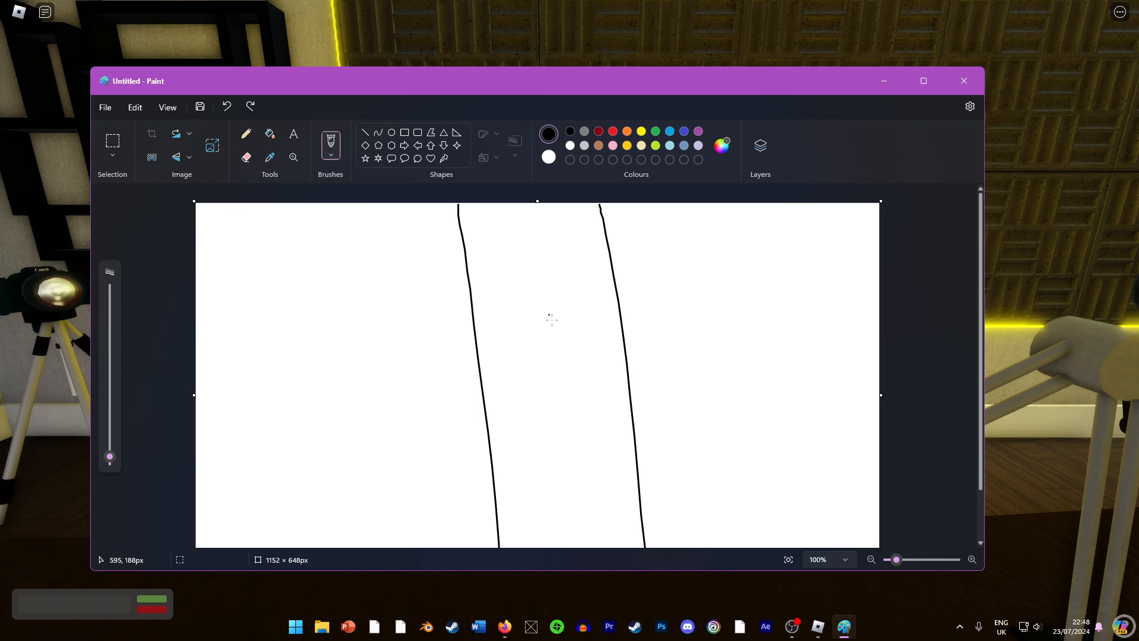
{"action": "key", "text": "ctrl+z"}
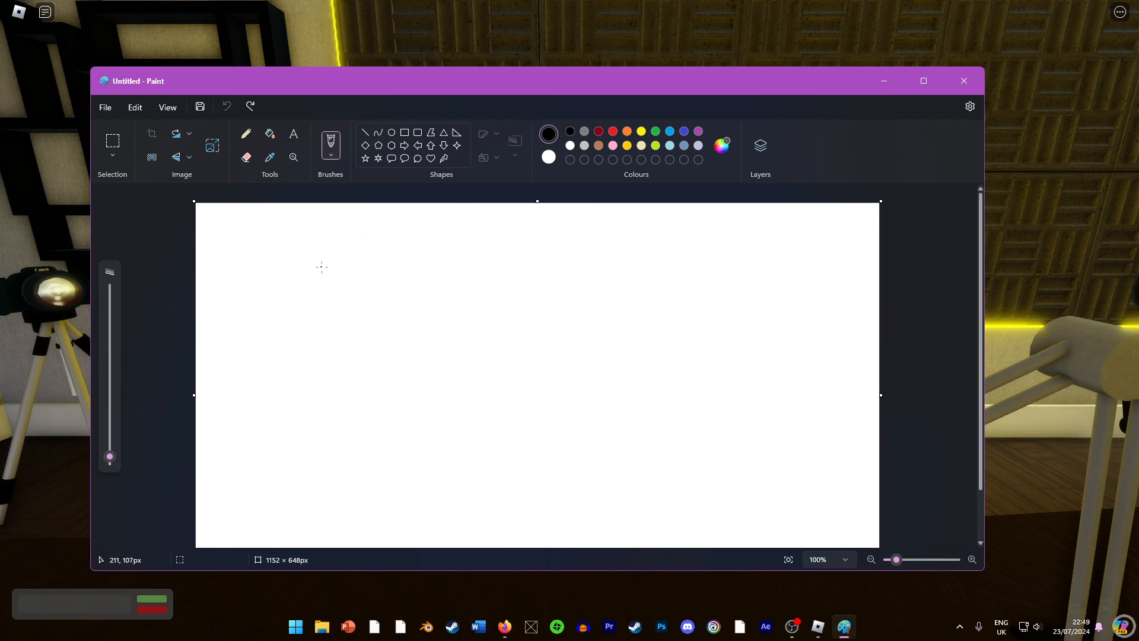
Handwrite "Misenscene" across the upper part of the canvas and draw an arrow pointing down and left beneath it.
{"action": "mouse_move", "coordinate": [344, 271]}
{"action": "left_mouse_down"}
{"action": "mouse_move", "coordinate": [371, 255]}
{"action": "mouse_move", "coordinate": [378, 272]}
{"action": "left_mouse_up"}
{"action": "mouse_move", "coordinate": [392, 263]}
{"action": "left_mouse_down"}
{"action": "mouse_move", "coordinate": [395, 284]}
{"action": "mouse_move", "coordinate": [397, 261]}
{"action": "mouse_move", "coordinate": [512, 277]}
{"action": "left_mouse_up"}
{"action": "left_click", "coordinate": [392, 232]}
{"action": "mouse_move", "coordinate": [604, 250]}
{"action": "left_mouse_down"}
{"action": "mouse_move", "coordinate": [621, 273]}
{"action": "mouse_move", "coordinate": [675, 275]}
{"action": "mouse_move", "coordinate": [685, 254]}
{"action": "mouse_move", "coordinate": [710, 272]}
{"action": "left_mouse_up"}
{"action": "mouse_move", "coordinate": [514, 301]}
{"action": "left_mouse_down"}
{"action": "mouse_move", "coordinate": [482, 358]}
{"action": "mouse_move", "coordinate": [511, 369]}
{"action": "left_mouse_up"}
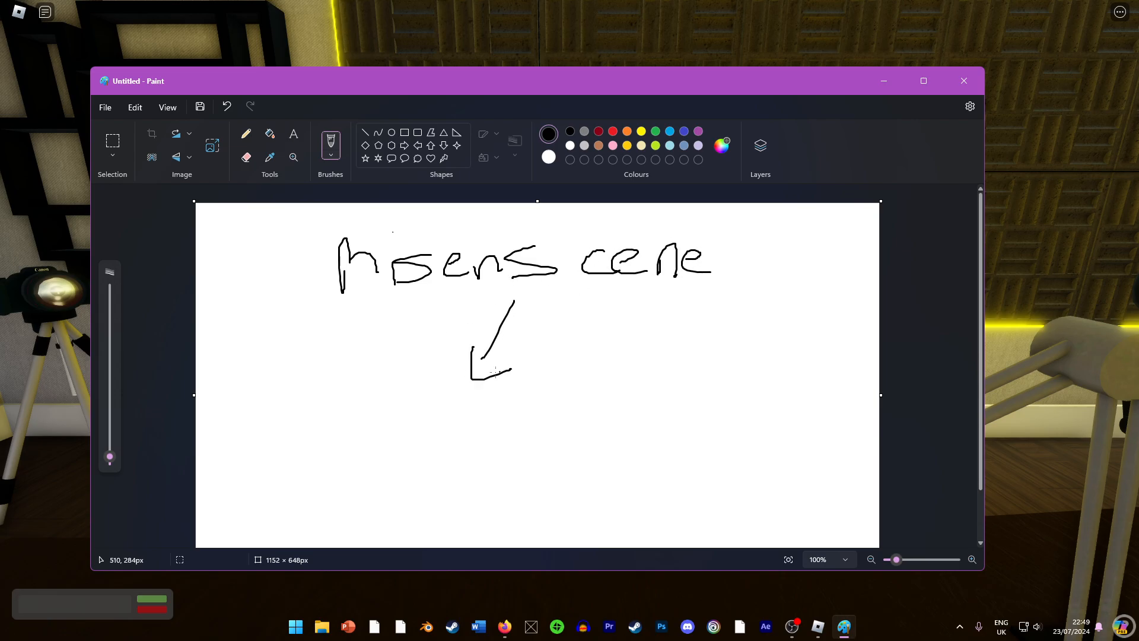
Undo the handwritten word and its arrow until the canvas is empty.
{"action": "mouse_move", "coordinate": [404, 454]}
{"action": "left_mouse_down"}
{"action": "mouse_move", "coordinate": [445, 391]}
{"action": "mouse_move", "coordinate": [478, 456]}
{"action": "left_mouse_up"}
{"action": "key", "text": "ctrl+z"}
{"action": "key", "text": "ctrl+z"}
{"action": "key", "text": "ctrl+z"}
{"action": "key", "text": "ctrl+z"}
{"action": "key", "text": "ctrl+z"}
{"action": "key", "text": "ctrl+z"}
{"action": "key", "text": "ctrl+z"}
{"action": "key", "text": "ctrl+z"}
{"action": "key", "text": "ctrl+z"}
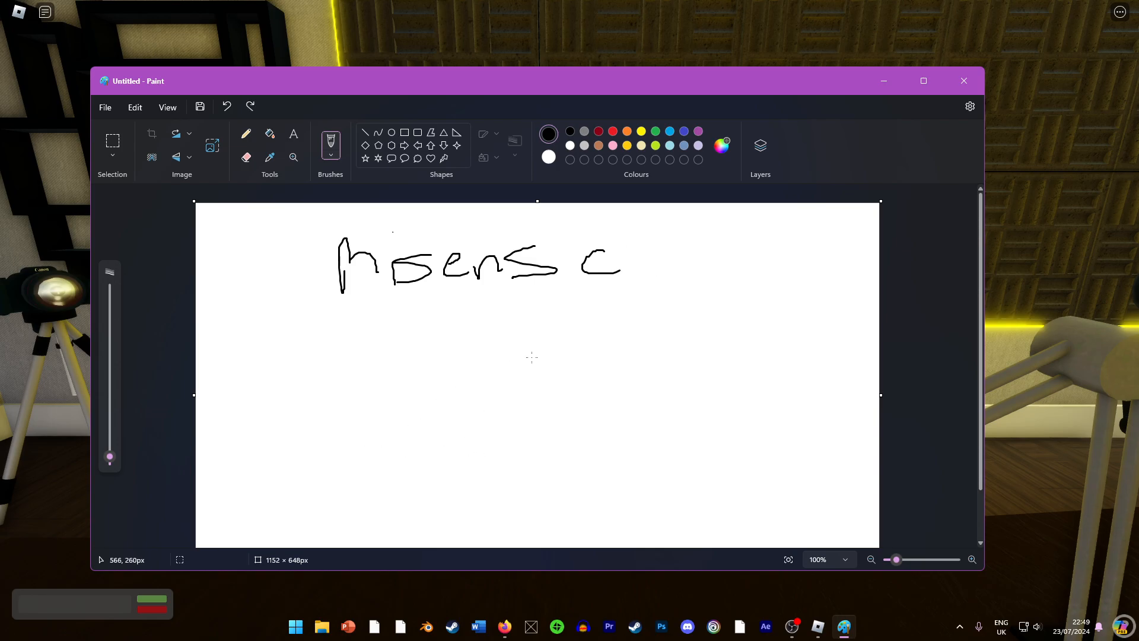
{"action": "key", "text": "ctrl+z"}
{"action": "key", "text": "ctrl+z"}
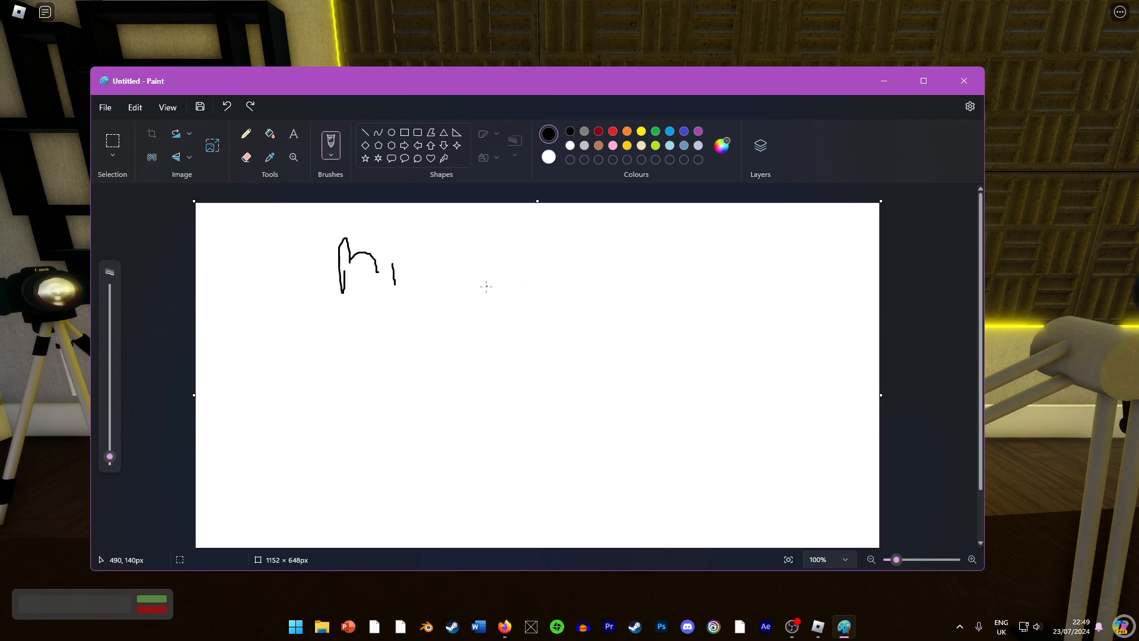
{"action": "key", "text": "ctrl+z"}
{"action": "key", "text": "ctrl+z"}
{"action": "mouse_move", "coordinate": [826, 239]}
{"action": "left_mouse_down"}
{"action": "mouse_move", "coordinate": [721, 322]}
{"action": "mouse_move", "coordinate": [792, 294]}
{"action": "left_mouse_up"}
{"action": "key", "text": "ctrl+z"}
{"action": "mouse_move", "coordinate": [219, 300]}
{"action": "left_mouse_down"}
{"action": "mouse_move", "coordinate": [320, 314]}
{"action": "mouse_move", "coordinate": [199, 424]}
{"action": "left_mouse_up"}
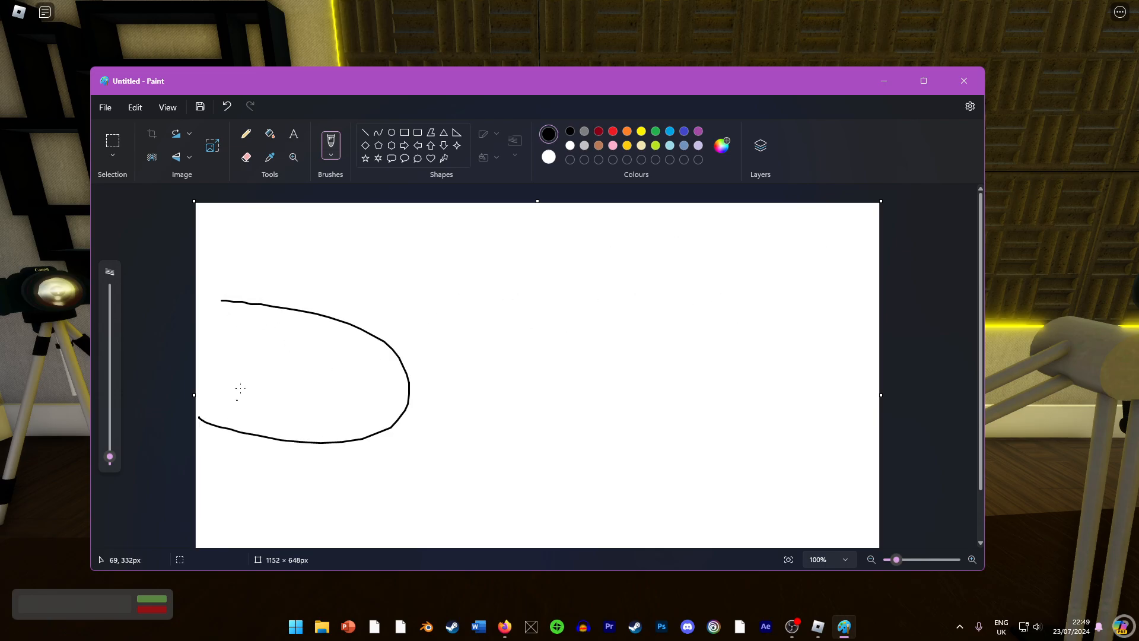
{"action": "key", "text": "ctrl+z"}
Sketch a smiling stick figure in a long-peaked cap against the canvas's left edge, its head cut off by the edge.
{"action": "left_click_drag", "start_coordinate": [198, 285], "coordinate": [152, 384]}
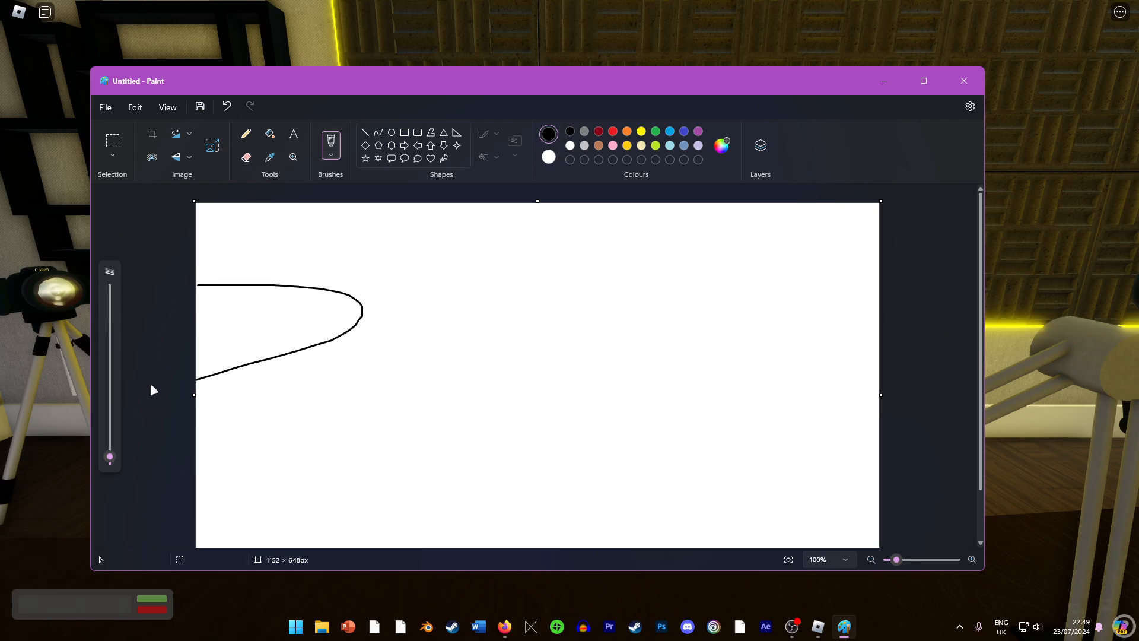
{"action": "left_click_drag", "start_coordinate": [227, 344], "coordinate": [306, 334]}
{"action": "mouse_move", "coordinate": [205, 279]}
{"action": "left_mouse_down"}
{"action": "mouse_move", "coordinate": [526, 254]}
{"action": "mouse_move", "coordinate": [289, 304]}
{"action": "left_mouse_up"}
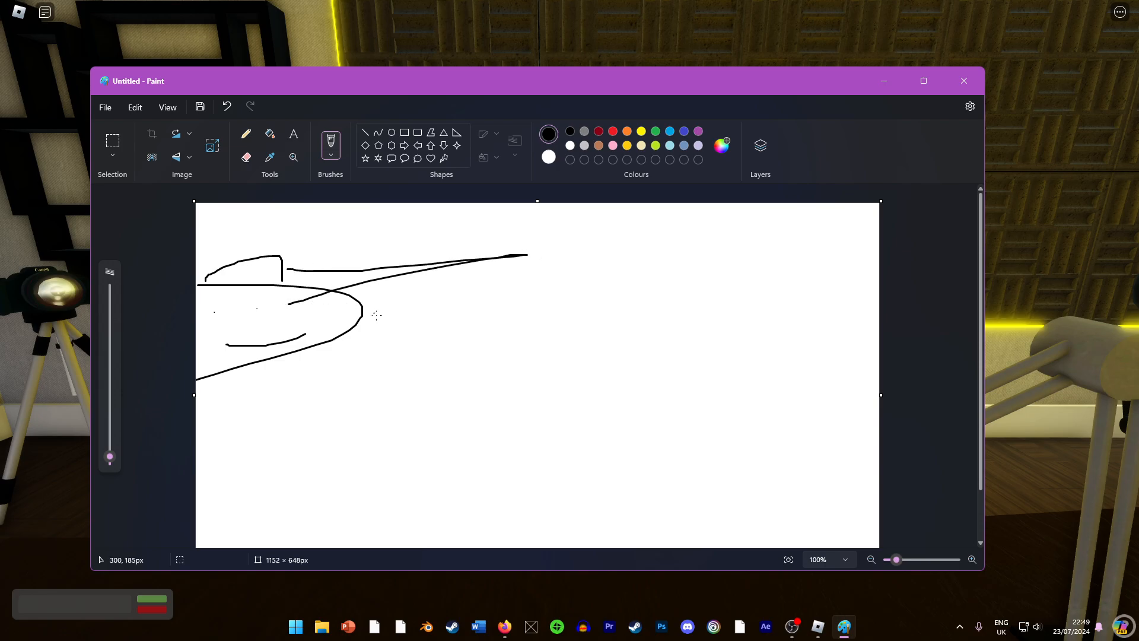
{"action": "left_click_drag", "start_coordinate": [263, 362], "coordinate": [257, 525]}
{"action": "mouse_move", "coordinate": [260, 369]}
{"action": "left_mouse_down"}
{"action": "mouse_move", "coordinate": [196, 435]}
{"action": "mouse_move", "coordinate": [326, 406]}
{"action": "left_mouse_up"}
{"action": "mouse_move", "coordinate": [251, 506]}
{"action": "left_mouse_down"}
{"action": "mouse_move", "coordinate": [204, 543]}
{"action": "mouse_move", "coordinate": [322, 540]}
{"action": "left_mouse_up"}
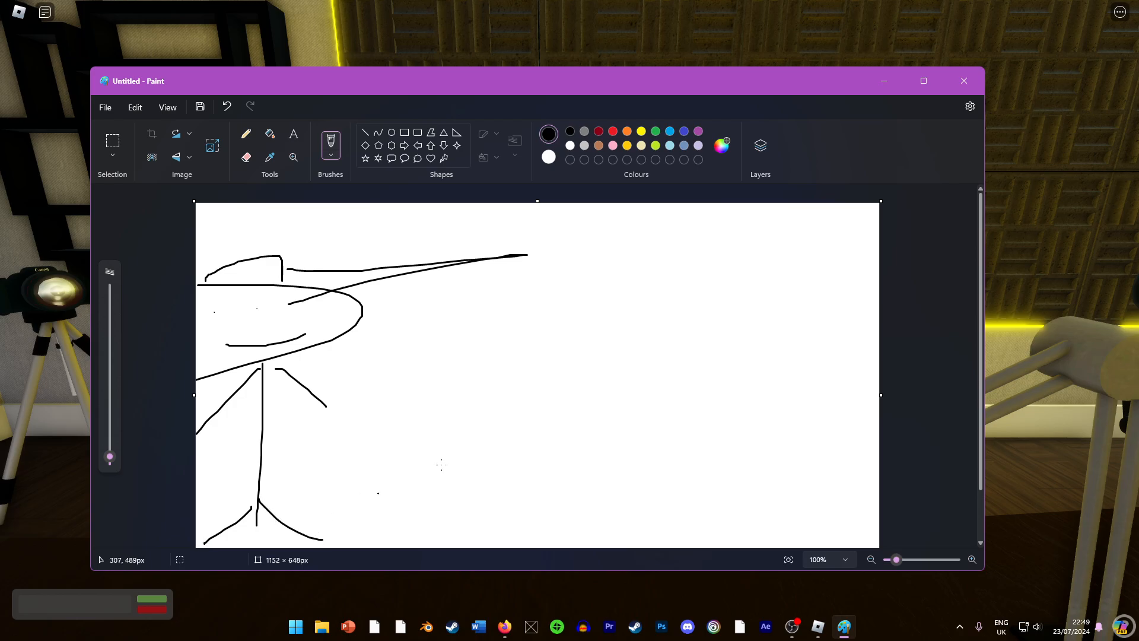
Undo the whole stick figure and the stray strokes around it to clear the canvas.
{"action": "mouse_move", "coordinate": [792, 272]}
{"action": "left_mouse_down"}
{"action": "mouse_move", "coordinate": [561, 363]}
{"action": "mouse_move", "coordinate": [763, 450]}
{"action": "mouse_move", "coordinate": [644, 531]}
{"action": "left_mouse_up"}
{"action": "key", "text": "ctrl+z"}
{"action": "key", "text": "ctrl+z"}
{"action": "key", "text": "ctrl+z"}
{"action": "key", "text": "ctrl+z"}
{"action": "key", "text": "ctrl+z"}
{"action": "key", "text": "ctrl+z"}
{"action": "key", "text": "ctrl+z"}
{"action": "key", "text": "ctrl+z"}
{"action": "key", "text": "ctrl+z"}
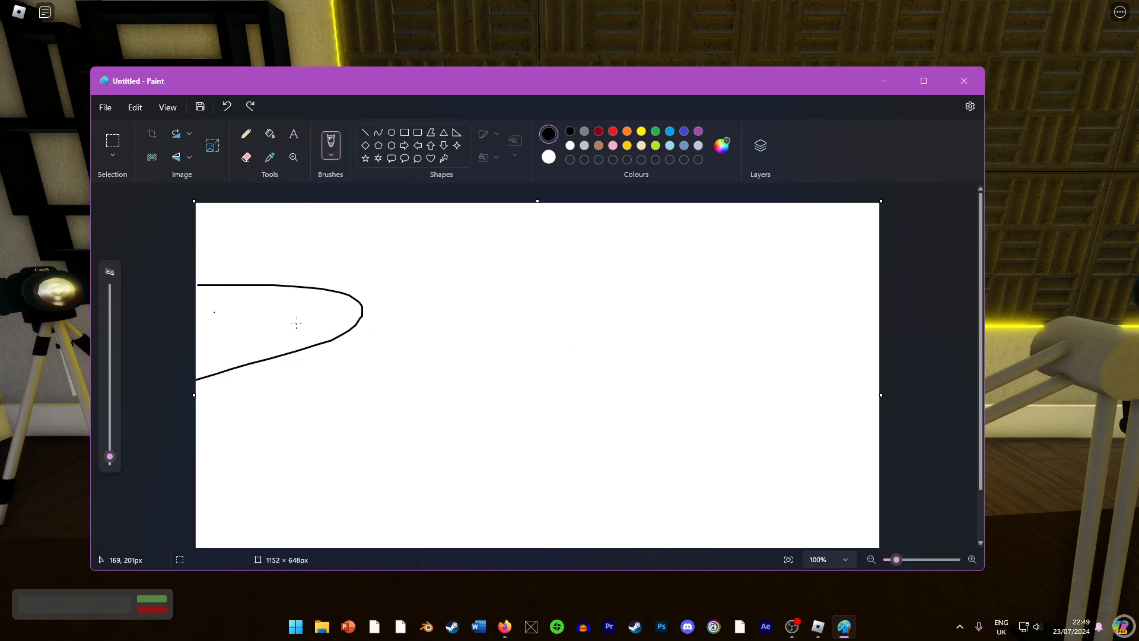
{"action": "key", "text": "ctrl+z"}
{"action": "mouse_move", "coordinate": [304, 454]}
{"action": "left_mouse_down"}
{"action": "mouse_move", "coordinate": [382, 457]}
{"action": "mouse_move", "coordinate": [267, 450]}
{"action": "mouse_move", "coordinate": [527, 386]}
{"action": "mouse_move", "coordinate": [245, 413]}
{"action": "left_mouse_up"}
{"action": "key", "text": "ctrl+z"}
{"action": "key", "text": "ctrl+z"}
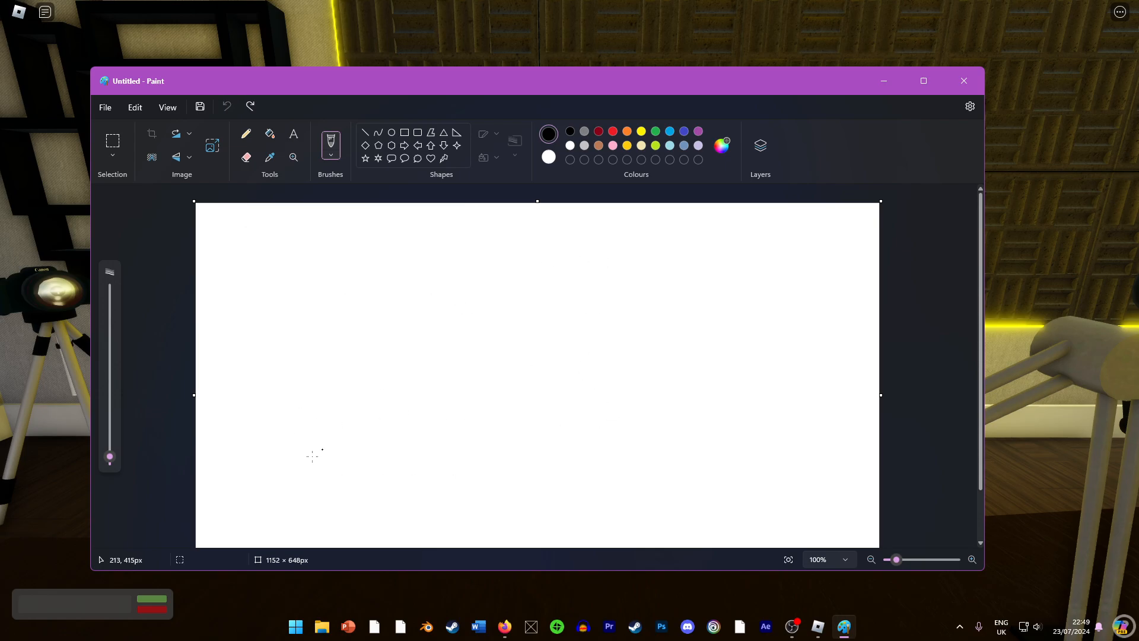
Sketch a large rough oval in the lower left of the empty canvas and a wavy vertical line down the middle.
{"action": "mouse_move", "coordinate": [244, 470]}
{"action": "left_mouse_down"}
{"action": "mouse_move", "coordinate": [385, 351]}
{"action": "mouse_move", "coordinate": [240, 438]}
{"action": "left_mouse_up"}
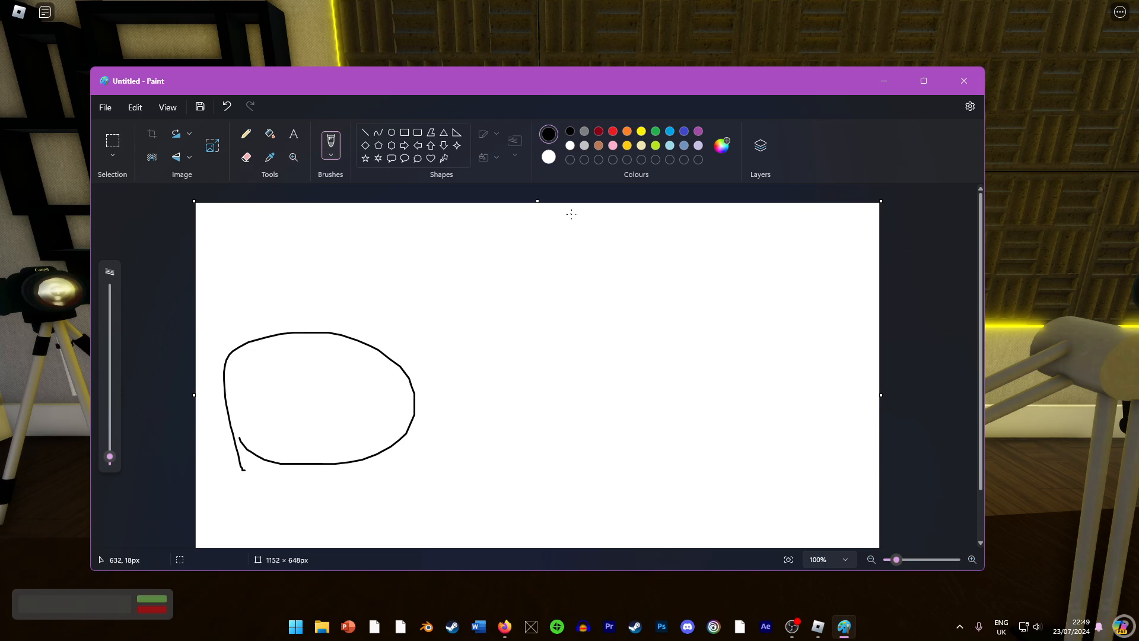
{"action": "mouse_move", "coordinate": [552, 209]}
{"action": "left_mouse_down"}
{"action": "mouse_move", "coordinate": [625, 300]}
{"action": "mouse_move", "coordinate": [549, 546]}
{"action": "left_mouse_up"}
{"action": "key", "text": "ctrl+z"}
{"action": "mouse_move", "coordinate": [502, 204]}
{"action": "left_mouse_down"}
{"action": "mouse_move", "coordinate": [429, 223]}
{"action": "mouse_move", "coordinate": [468, 546]}
{"action": "left_mouse_up"}
{"action": "key", "text": "ctrl+z"}
{"action": "mouse_move", "coordinate": [476, 202]}
{"action": "left_mouse_down"}
{"action": "mouse_move", "coordinate": [425, 239]}
{"action": "mouse_move", "coordinate": [487, 421]}
{"action": "mouse_move", "coordinate": [506, 537]}
{"action": "left_mouse_up"}
{"action": "key", "text": "ctrl+z"}
{"action": "mouse_move", "coordinate": [480, 204]}
{"action": "left_mouse_down"}
{"action": "mouse_move", "coordinate": [533, 275]}
{"action": "mouse_move", "coordinate": [577, 504]}
{"action": "mouse_move", "coordinate": [551, 541]}
{"action": "left_mouse_up"}
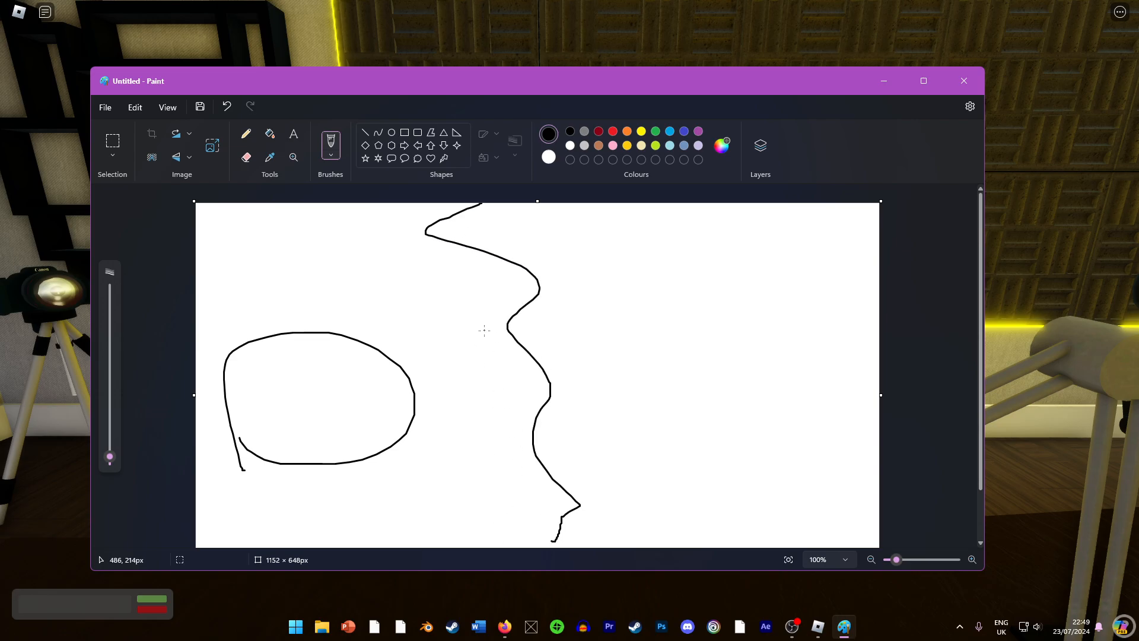
Draw a small ball filled with branching lines above the large oval and an arrow from it to the wavy line.
{"action": "mouse_move", "coordinate": [320, 249]}
{"action": "left_mouse_down"}
{"action": "mouse_move", "coordinate": [485, 294]}
{"action": "mouse_move", "coordinate": [485, 316]}
{"action": "left_mouse_up"}
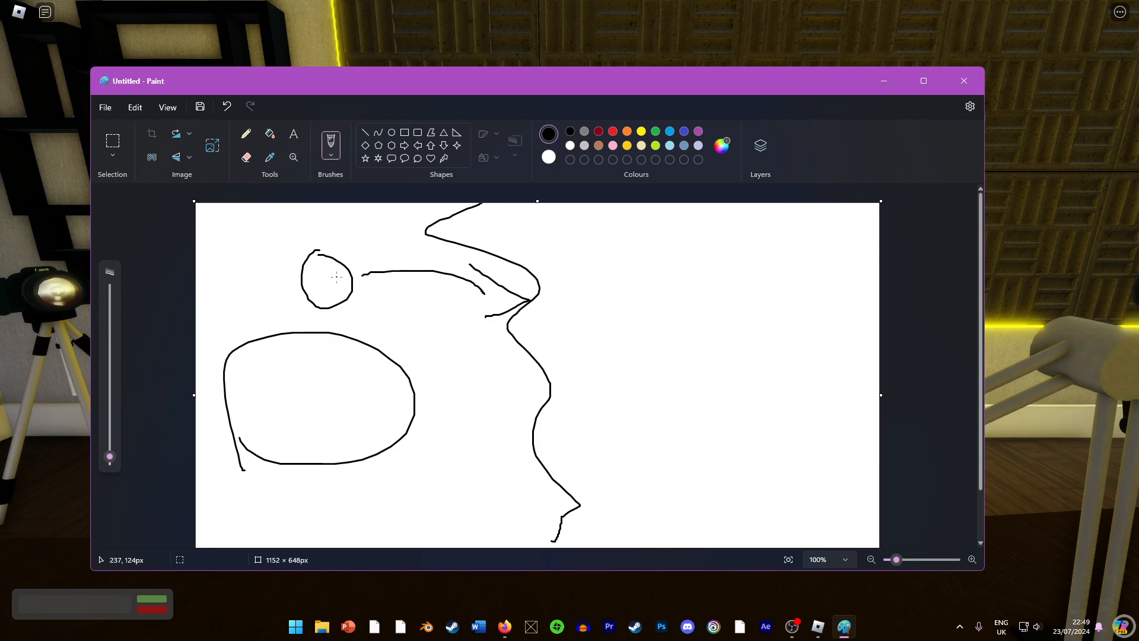
{"action": "key", "text": "ctrl+z"}
{"action": "mouse_move", "coordinate": [342, 297]}
{"action": "left_mouse_down"}
{"action": "mouse_move", "coordinate": [349, 275]}
{"action": "mouse_move", "coordinate": [334, 268]}
{"action": "left_mouse_up"}
{"action": "mouse_move", "coordinate": [328, 277]}
{"action": "left_mouse_down"}
{"action": "mouse_move", "coordinate": [319, 256]}
{"action": "mouse_move", "coordinate": [301, 272]}
{"action": "mouse_move", "coordinate": [311, 298]}
{"action": "mouse_move", "coordinate": [335, 286]}
{"action": "left_mouse_up"}
{"action": "key", "text": "z"}
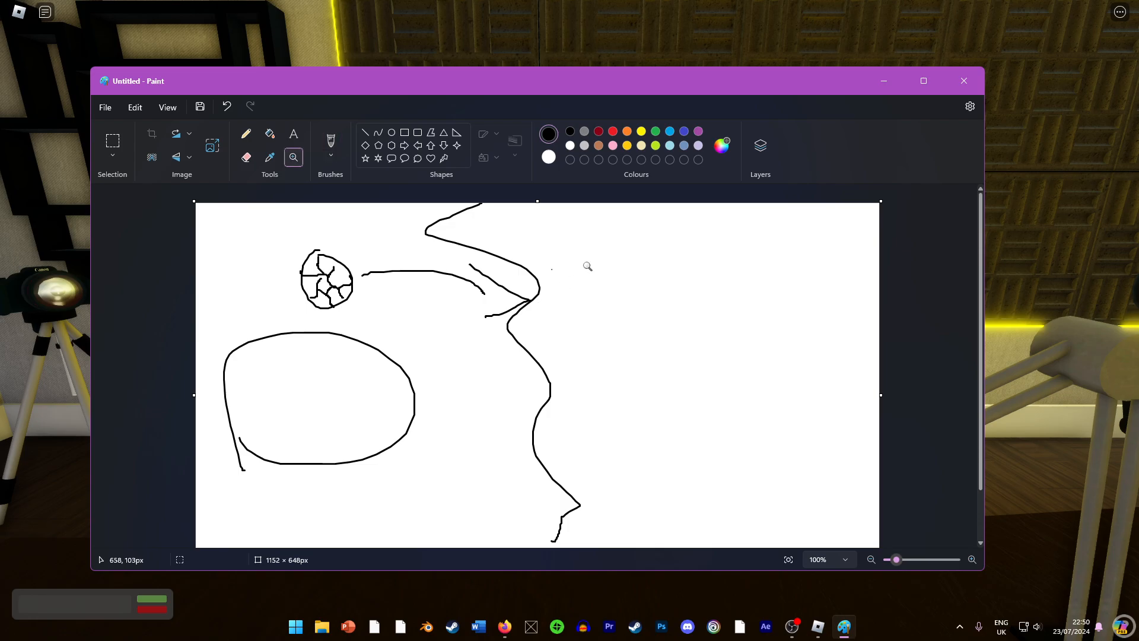
{"action": "key", "text": "ctrl+z"}
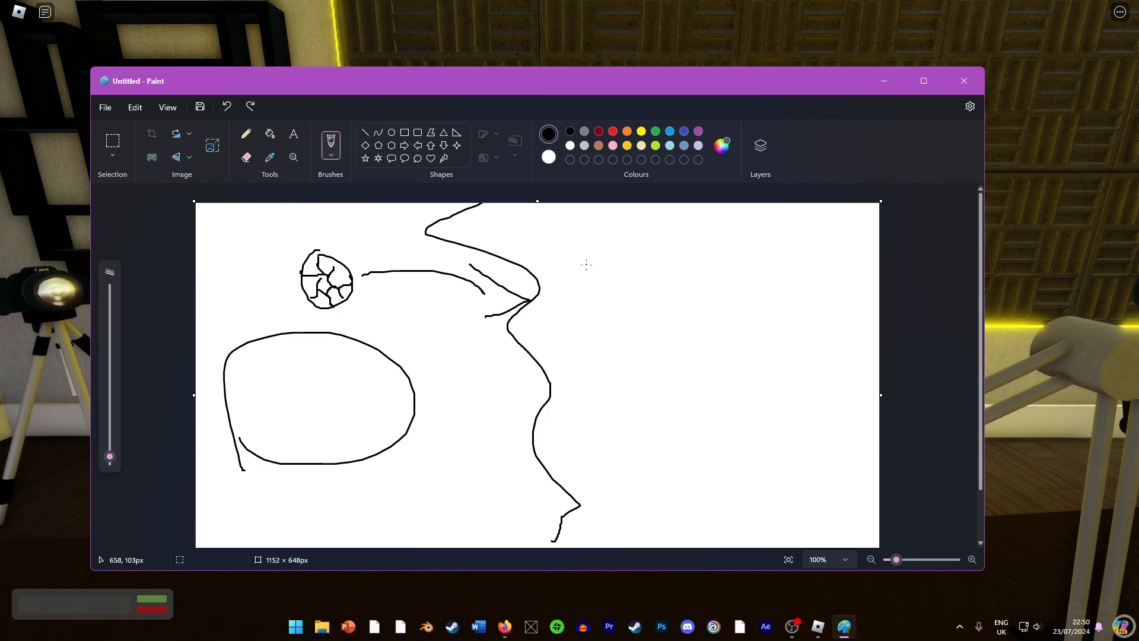
Sketch a small smiling face with round ears and a jagged hat on the empty side of the wavy line.
{"action": "mouse_move", "coordinate": [709, 344]}
{"action": "left_mouse_down"}
{"action": "mouse_move", "coordinate": [652, 347]}
{"action": "mouse_move", "coordinate": [669, 330]}
{"action": "left_mouse_up"}
{"action": "mouse_move", "coordinate": [684, 319]}
{"action": "left_mouse_down"}
{"action": "mouse_move", "coordinate": [681, 336]}
{"action": "mouse_move", "coordinate": [668, 299]}
{"action": "mouse_move", "coordinate": [707, 299]}
{"action": "mouse_move", "coordinate": [664, 311]}
{"action": "mouse_move", "coordinate": [645, 344]}
{"action": "mouse_move", "coordinate": [633, 327]}
{"action": "mouse_move", "coordinate": [646, 330]}
{"action": "left_mouse_up"}
{"action": "mouse_move", "coordinate": [715, 325]}
{"action": "left_mouse_down"}
{"action": "mouse_move", "coordinate": [727, 321]}
{"action": "mouse_move", "coordinate": [714, 316]}
{"action": "left_mouse_up"}
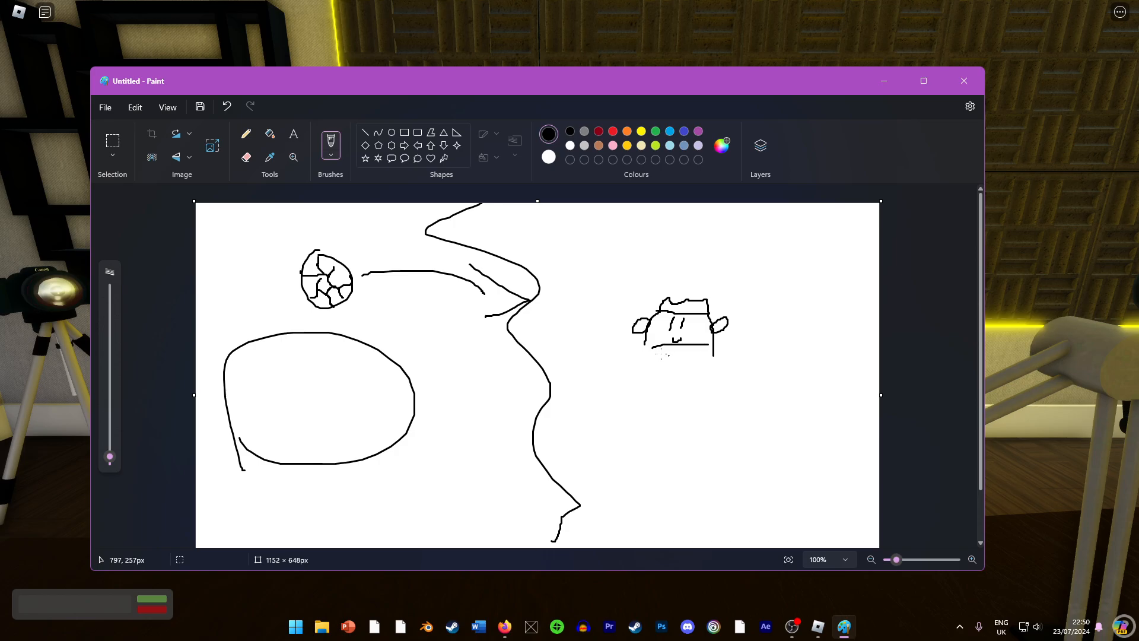
Undo the whole face sketch beside the wavy line.
{"action": "key", "text": "ctrl+z"}
{"action": "key", "text": "ctrl+z"}
{"action": "key", "text": "ctrl+z"}
{"action": "key", "text": "ctrl+z"}
{"action": "key", "text": "ctrl+z"}
{"action": "key", "text": "ctrl+z"}
{"action": "key", "text": "ctrl+z"}
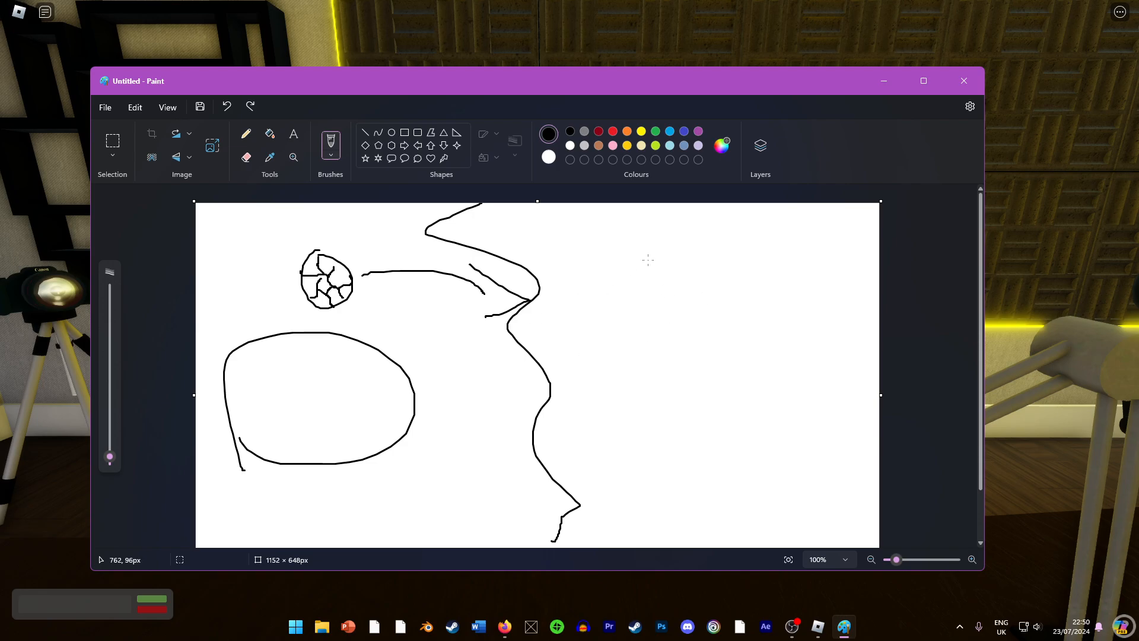
Draw a curved arrow leading away from the wavy line and handwrite "Views" at its tip.
{"action": "left_click_drag", "start_coordinate": [532, 330], "coordinate": [616, 318]}
{"action": "key", "text": "ctrl+z"}
{"action": "left_click_drag", "start_coordinate": [540, 356], "coordinate": [632, 310]}
{"action": "key", "text": "ctrl+z"}
{"action": "mouse_move", "coordinate": [540, 356]}
{"action": "left_mouse_down"}
{"action": "mouse_move", "coordinate": [599, 327]}
{"action": "mouse_move", "coordinate": [643, 330]}
{"action": "left_mouse_up"}
{"action": "key", "text": "ctrl+z"}
{"action": "mouse_move", "coordinate": [541, 358]}
{"action": "left_mouse_down"}
{"action": "mouse_move", "coordinate": [558, 334]}
{"action": "mouse_move", "coordinate": [637, 328]}
{"action": "left_mouse_up"}
{"action": "key", "text": "ctrl+z"}
{"action": "left_click_drag", "start_coordinate": [544, 344], "coordinate": [671, 339]}
{"action": "key", "text": "ctrl+z"}
{"action": "mouse_move", "coordinate": [545, 358]}
{"action": "left_mouse_down"}
{"action": "mouse_move", "coordinate": [654, 349]}
{"action": "mouse_move", "coordinate": [627, 358]}
{"action": "mouse_move", "coordinate": [698, 326]}
{"action": "left_mouse_up"}
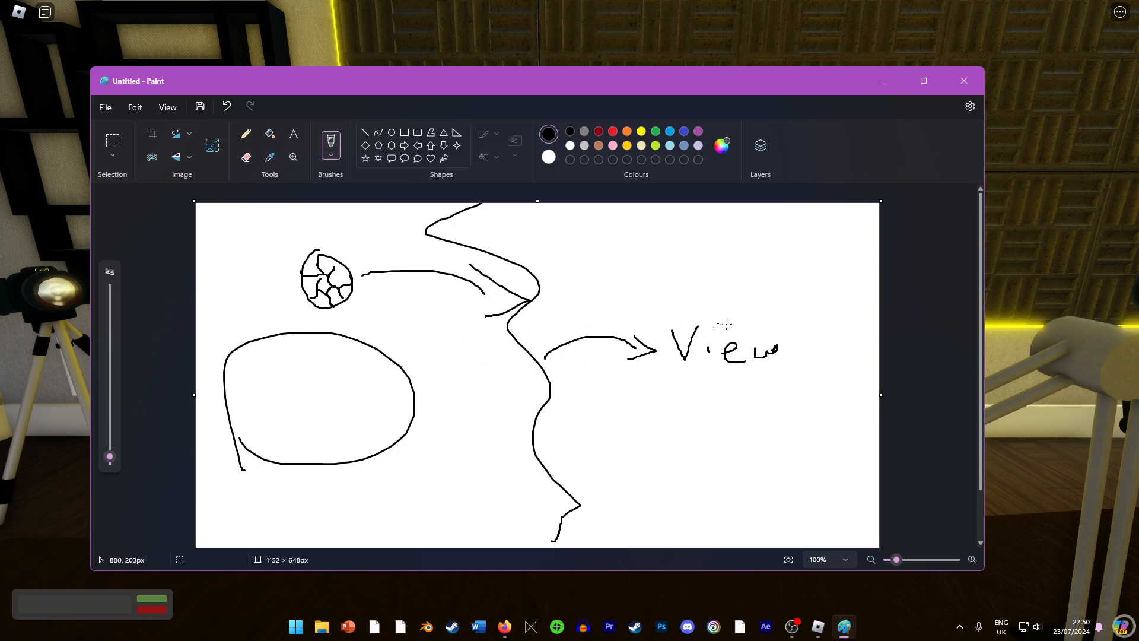
{"action": "left_click_drag", "start_coordinate": [803, 339], "coordinate": [803, 360]}
Draw a box around "Views" and several arrows radiating upward and downward from it.
{"action": "mouse_move", "coordinate": [675, 313]}
{"action": "left_mouse_down"}
{"action": "mouse_move", "coordinate": [808, 323]}
{"action": "mouse_move", "coordinate": [810, 368]}
{"action": "mouse_move", "coordinate": [680, 380]}
{"action": "mouse_move", "coordinate": [658, 293]}
{"action": "mouse_move", "coordinate": [732, 251]}
{"action": "mouse_move", "coordinate": [745, 227]}
{"action": "left_mouse_up"}
{"action": "left_click_drag", "start_coordinate": [791, 311], "coordinate": [843, 249]}
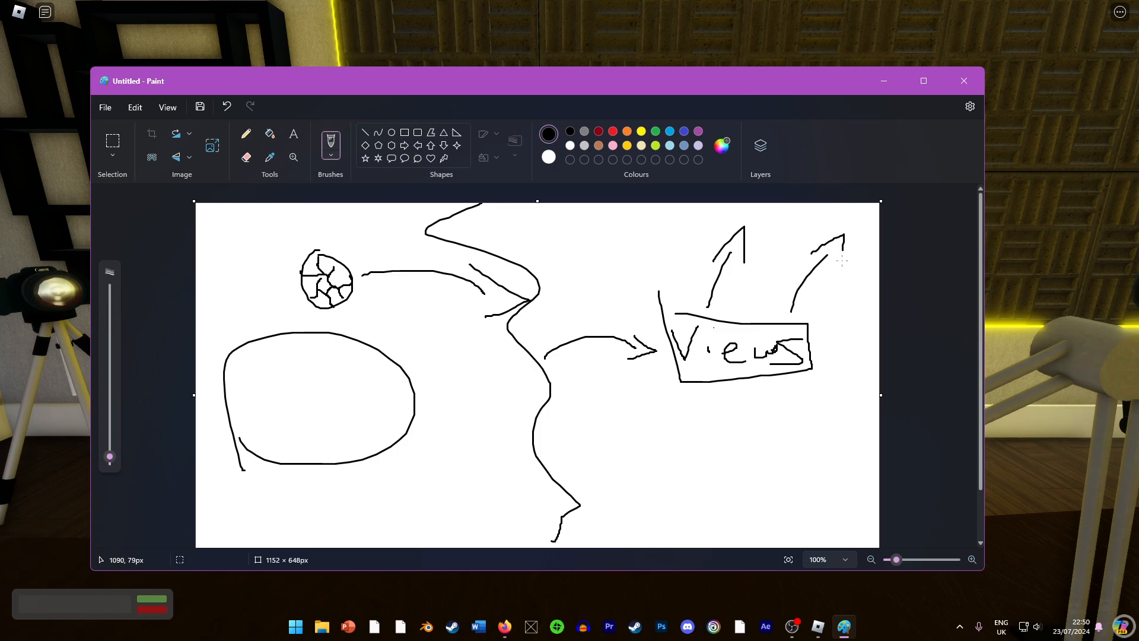
{"action": "left_click_drag", "start_coordinate": [677, 310], "coordinate": [621, 257]}
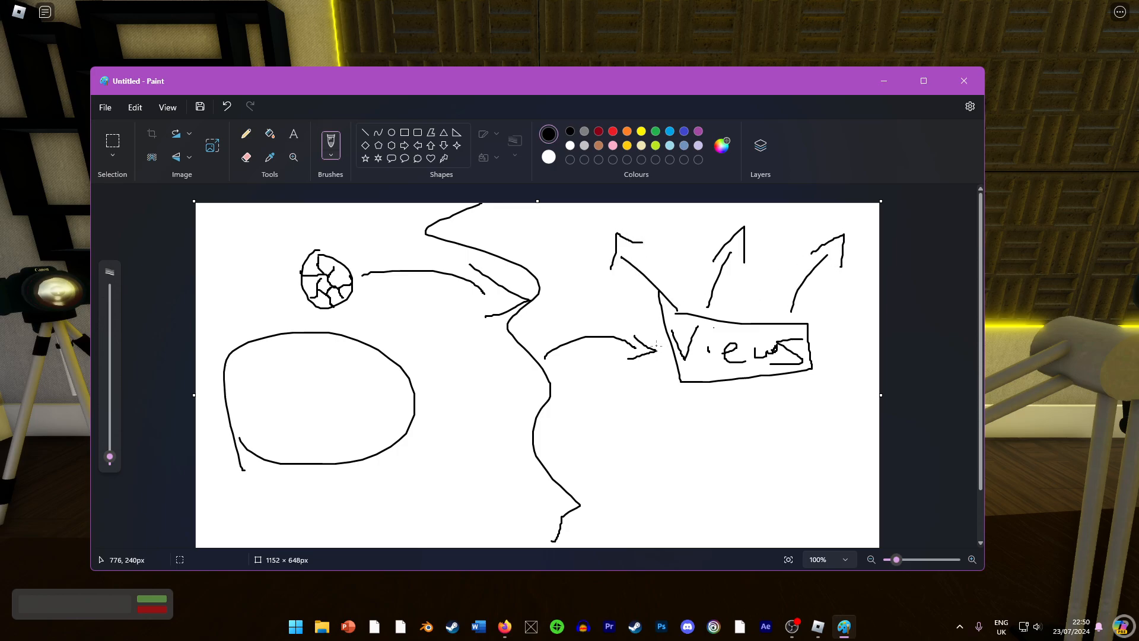
{"action": "left_click_drag", "start_coordinate": [656, 345], "coordinate": [630, 394]}
{"action": "mouse_move", "coordinate": [712, 403]}
{"action": "left_mouse_down"}
{"action": "mouse_move", "coordinate": [716, 448]}
{"action": "mouse_move", "coordinate": [744, 431]}
{"action": "left_mouse_up"}
{"action": "mouse_move", "coordinate": [790, 395]}
{"action": "left_mouse_down"}
{"action": "mouse_move", "coordinate": [825, 443]}
{"action": "mouse_move", "coordinate": [845, 421]}
{"action": "left_mouse_up"}
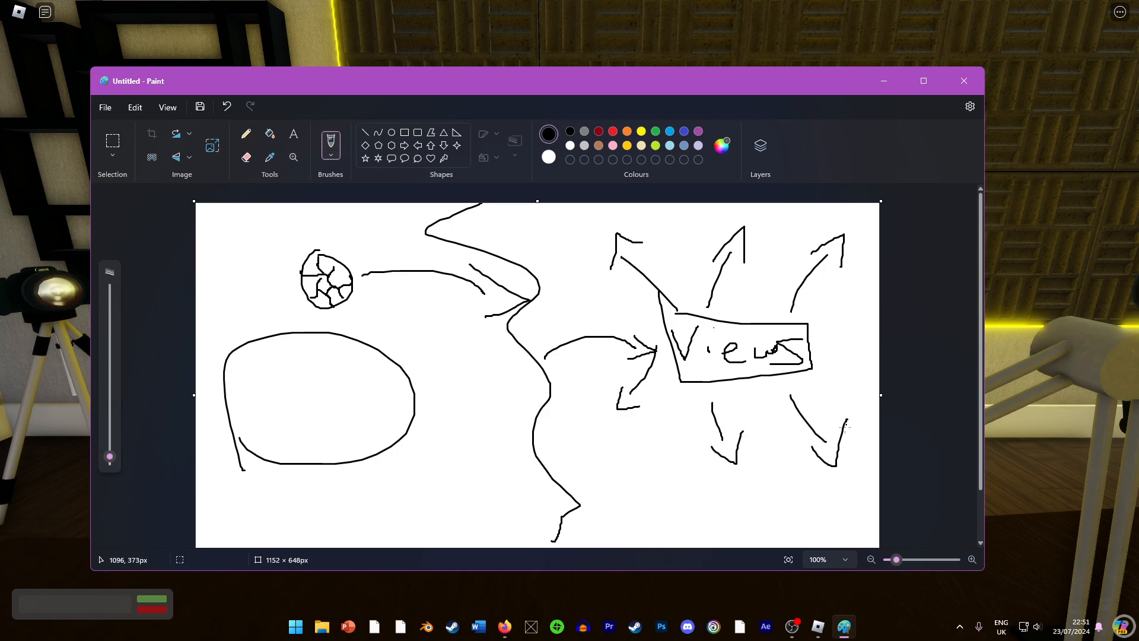
{"action": "mouse_move", "coordinate": [687, 405]}
{"action": "left_mouse_down"}
{"action": "mouse_move", "coordinate": [648, 454]}
{"action": "mouse_move", "coordinate": [674, 464]}
{"action": "left_mouse_up"}
Handwrite "Idea" below the boxed word and underline it several times.
{"action": "left_click_drag", "start_coordinate": [728, 514], "coordinate": [823, 517]}
{"action": "left_click_drag", "start_coordinate": [704, 528], "coordinate": [808, 534]}
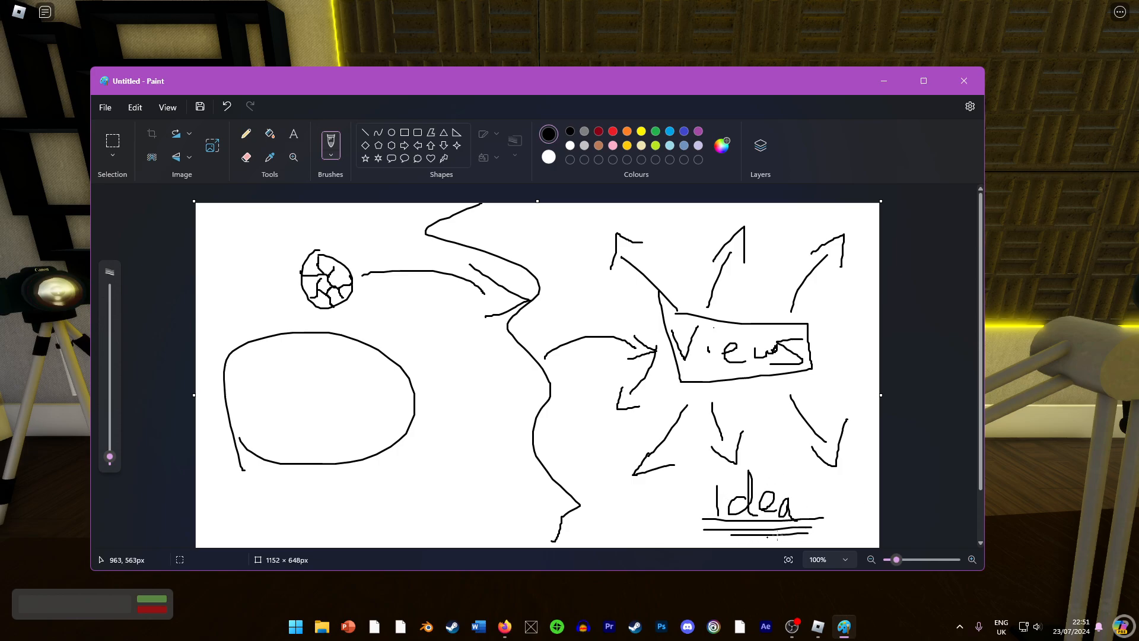
{"action": "left_click_drag", "start_coordinate": [693, 535], "coordinate": [795, 526]}
Undo the underlines and stray strokes beneath the word "Idea".
{"action": "key", "text": "ctrl+z"}
{"action": "key", "text": "ctrl+z"}
{"action": "key", "text": "ctrl+z"}
{"action": "key", "text": "ctrl+z"}
{"action": "mouse_move", "coordinate": [799, 522]}
{"action": "left_mouse_down"}
{"action": "mouse_move", "coordinate": [724, 532]}
{"action": "mouse_move", "coordinate": [781, 548]}
{"action": "mouse_move", "coordinate": [647, 524]}
{"action": "mouse_move", "coordinate": [788, 528]}
{"action": "mouse_move", "coordinate": [785, 541]}
{"action": "mouse_move", "coordinate": [761, 531]}
{"action": "mouse_move", "coordinate": [788, 535]}
{"action": "mouse_move", "coordinate": [764, 548]}
{"action": "mouse_move", "coordinate": [785, 534]}
{"action": "mouse_move", "coordinate": [734, 537]}
{"action": "mouse_move", "coordinate": [813, 541]}
{"action": "left_mouse_up"}
{"action": "key", "text": "ctrl+z"}
{"action": "key", "text": "ctrl+z"}
{"action": "key", "text": "ctrl+z"}
{"action": "key", "text": "ctrl+z"}
{"action": "key", "text": "ctrl+z"}
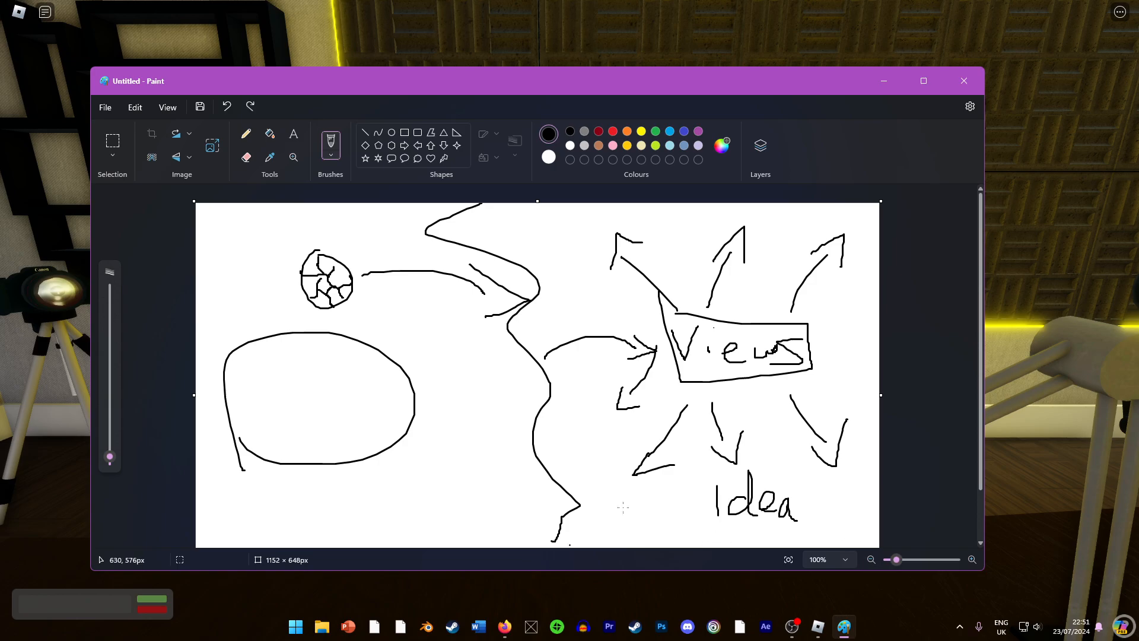
Scribble across the words "Views" and "Idea", and close the drawing without saving it.
{"action": "mouse_move", "coordinate": [347, 443]}
{"action": "left_mouse_down"}
{"action": "mouse_move", "coordinate": [652, 432]}
{"action": "mouse_move", "coordinate": [795, 468]}
{"action": "mouse_move", "coordinate": [783, 531]}
{"action": "left_mouse_up"}
{"action": "mouse_move", "coordinate": [666, 328]}
{"action": "left_mouse_down"}
{"action": "mouse_move", "coordinate": [687, 393]}
{"action": "mouse_move", "coordinate": [720, 399]}
{"action": "mouse_move", "coordinate": [746, 381]}
{"action": "left_mouse_up"}
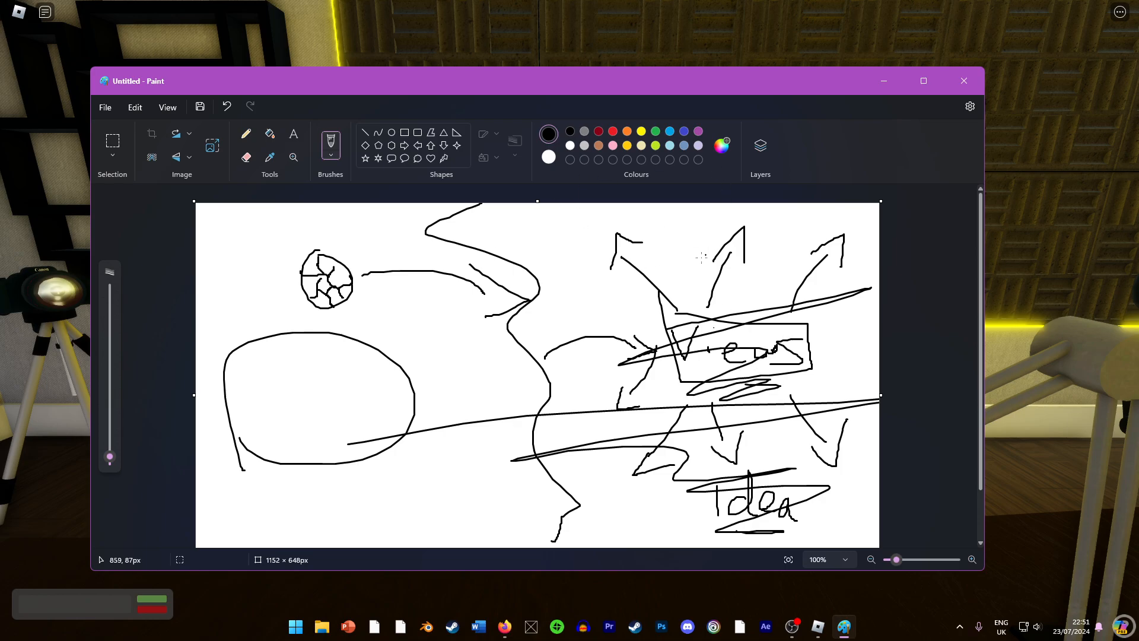
{"action": "left_click_drag", "start_coordinate": [700, 348], "coordinate": [775, 326]}
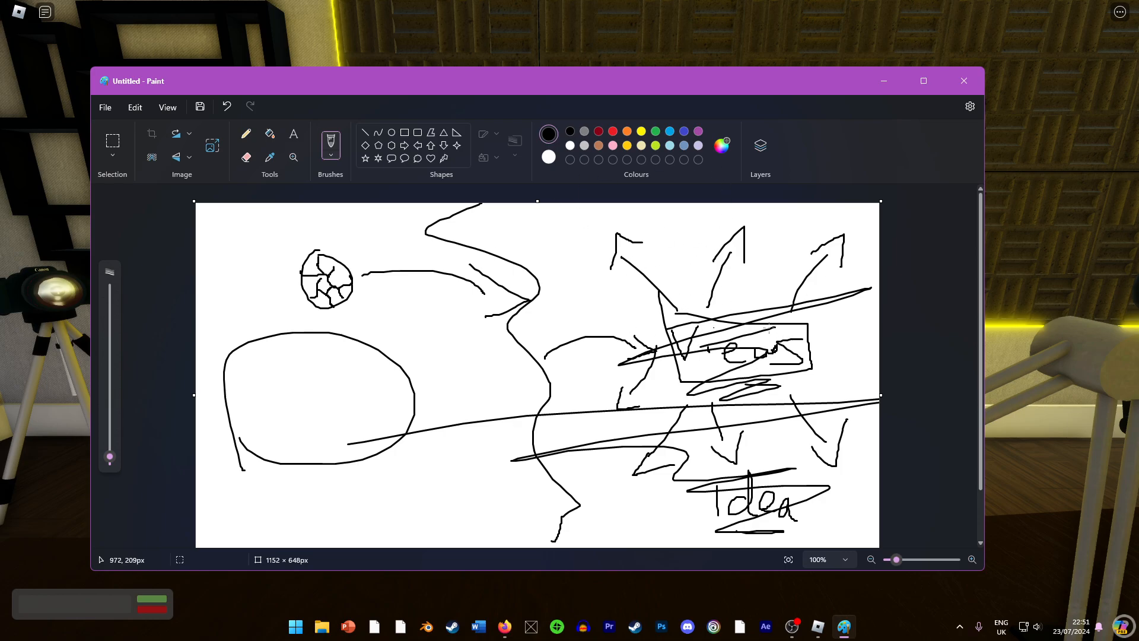
{"action": "left_click", "coordinate": [964, 86]}
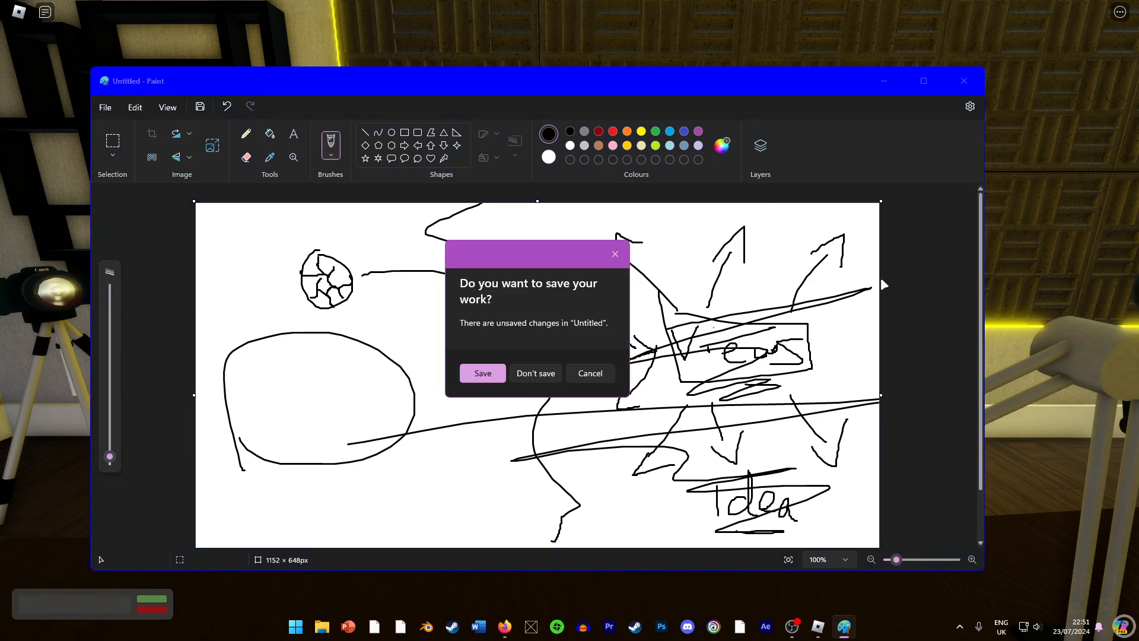
{"action": "left_click", "coordinate": [545, 378]}
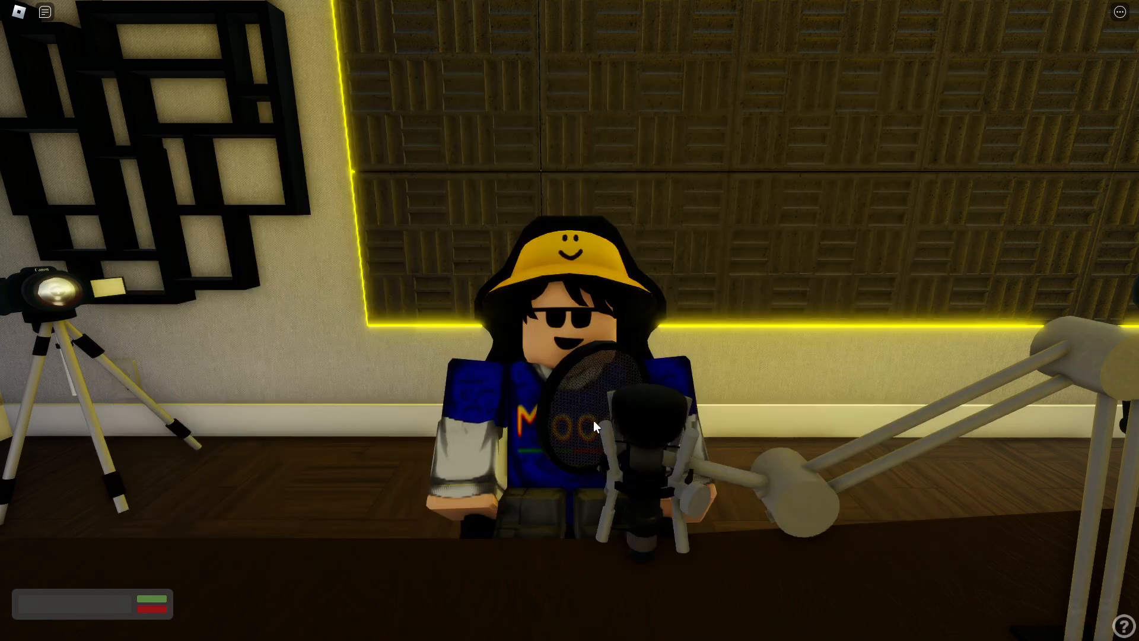
Move the Roblox avatar out of its seat and stand it facing the camera beside the Podcast Room screen.
{"action": "right_click", "coordinate": [717, 366]}
{"action": "key", "text": "space"}
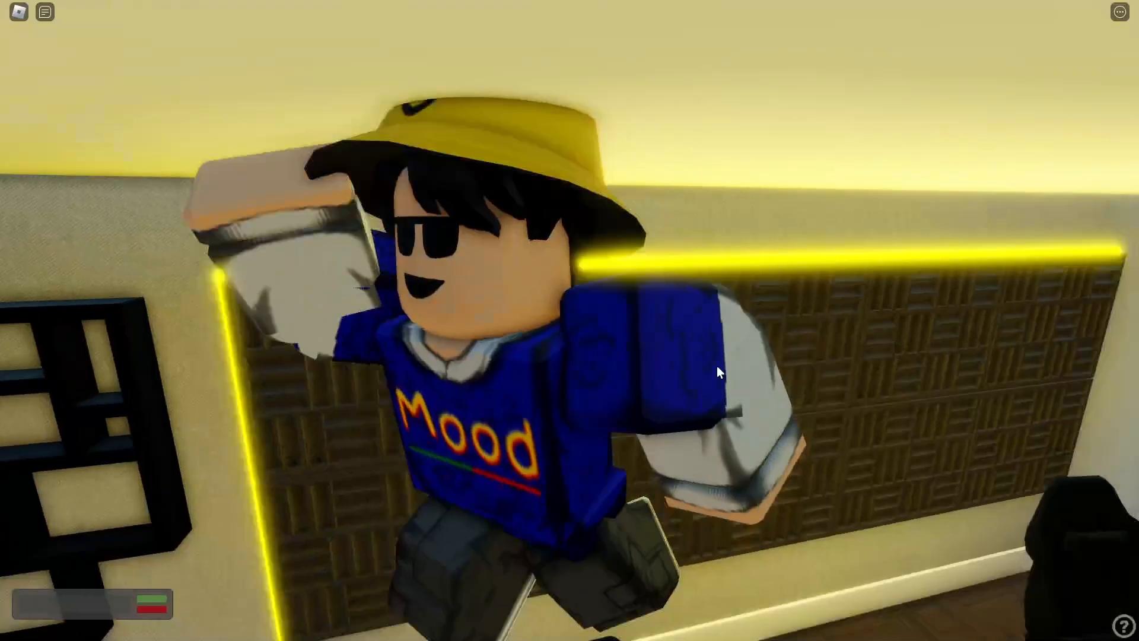
{"action": "key", "text": "w"}
{"action": "key", "text": "w"}
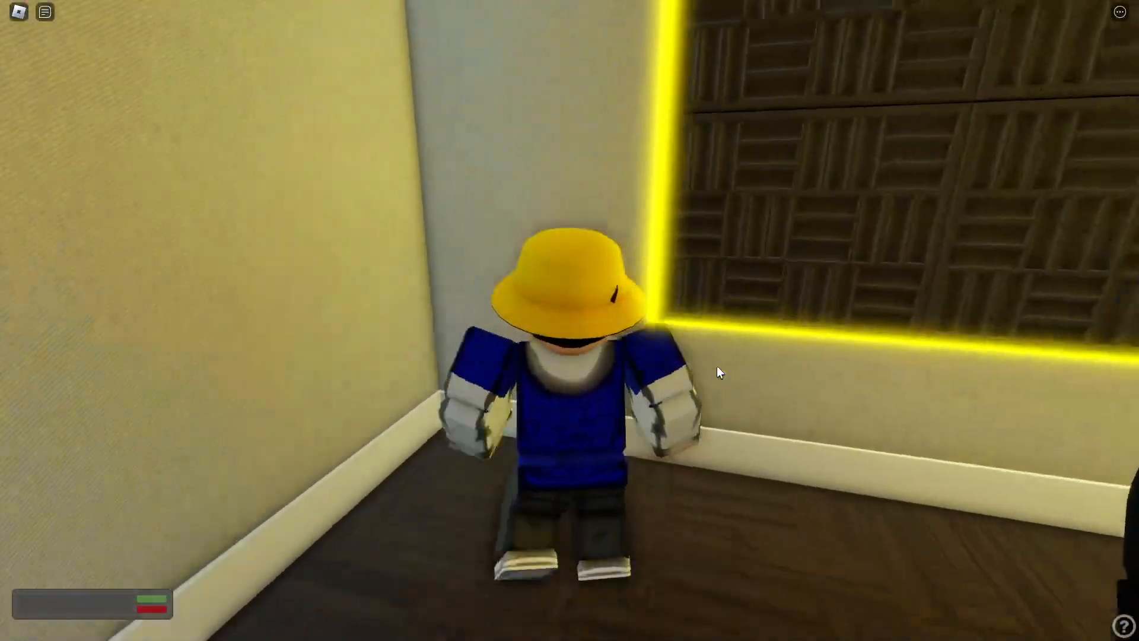
{"action": "key", "text": "a"}
{"action": "key", "text": "s"}
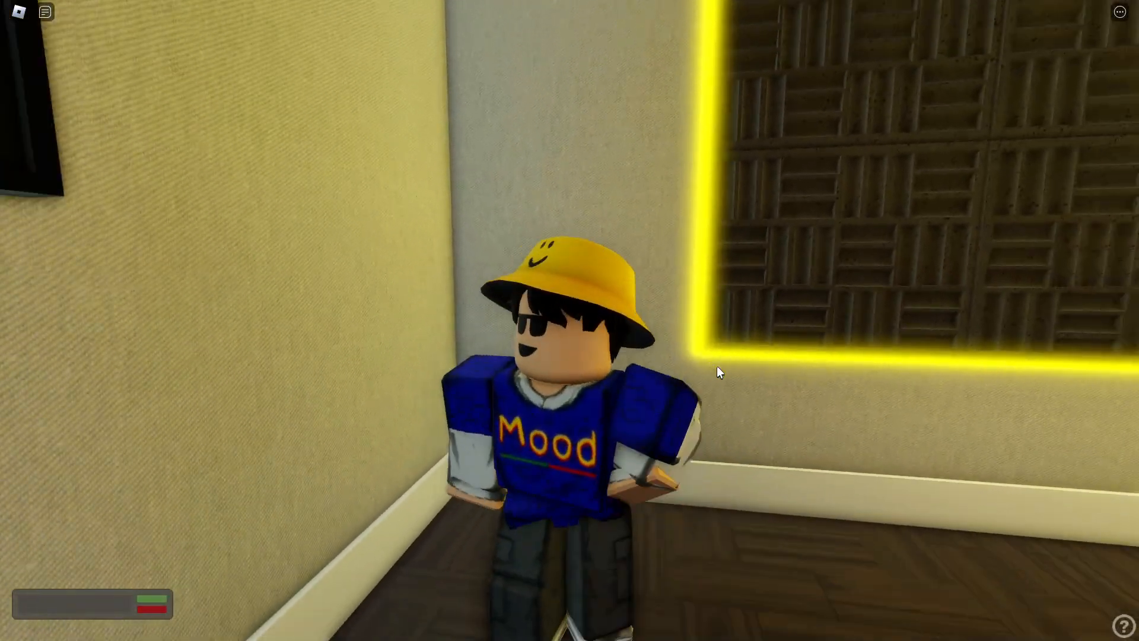
{"action": "key", "text": "w"}
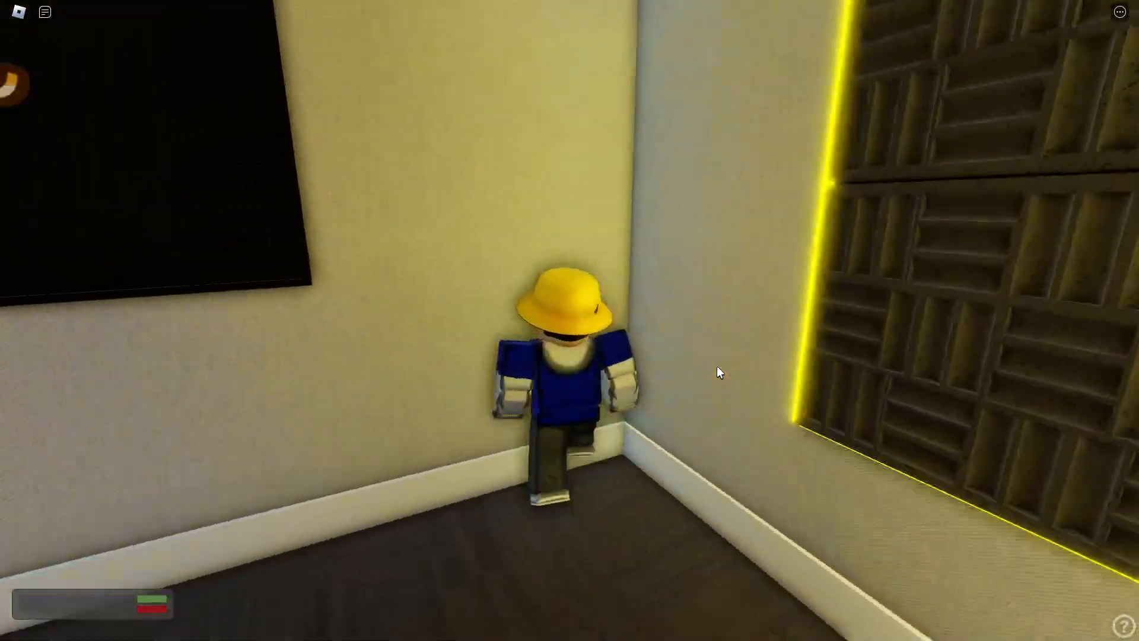
{"action": "key", "text": "a"}
{"action": "key", "text": "s"}
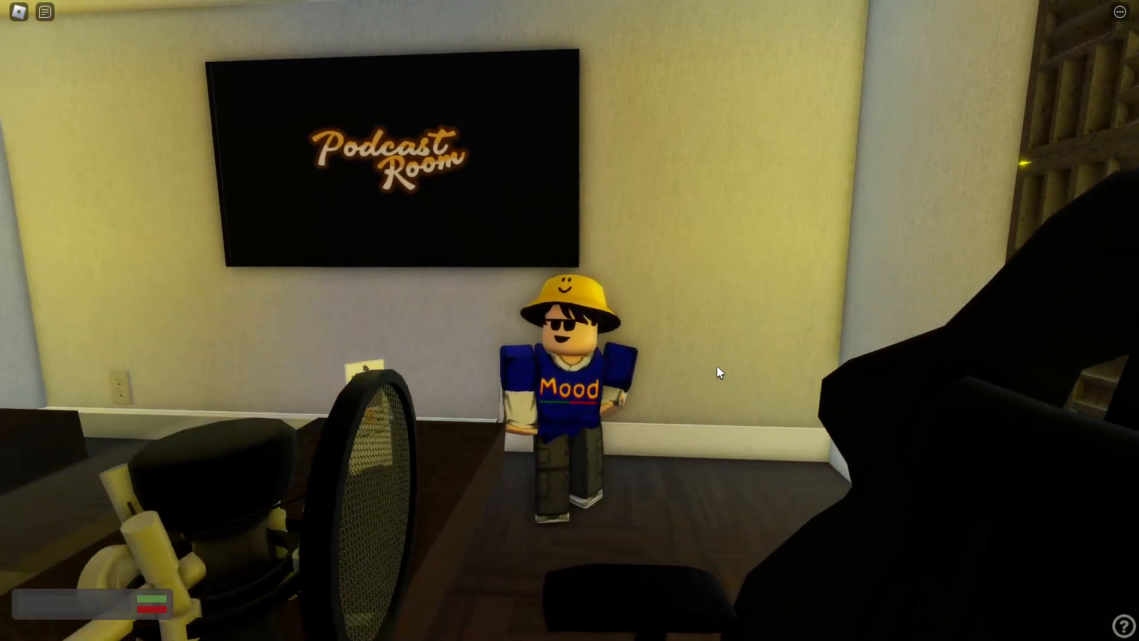
Frame the avatar more closely and capture a rectangular screenshot of its upper body with the bare wall beside it.
{"action": "scroll", "coordinate": [716, 366], "scroll_direction": "up", "scroll_amount": 3}
{"action": "scroll", "coordinate": [717, 365], "scroll_direction": "down", "scroll_amount": 1}
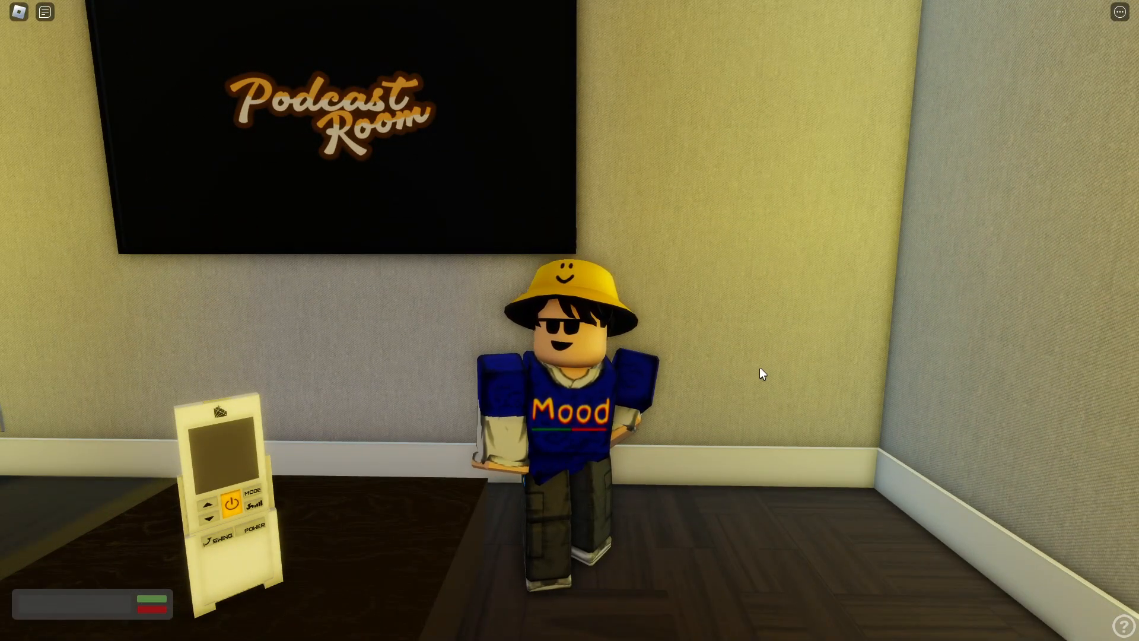
{"action": "key", "text": "super+shift+s"}
{"action": "left_click_drag", "start_coordinate": [454, 246], "coordinate": [867, 543]}
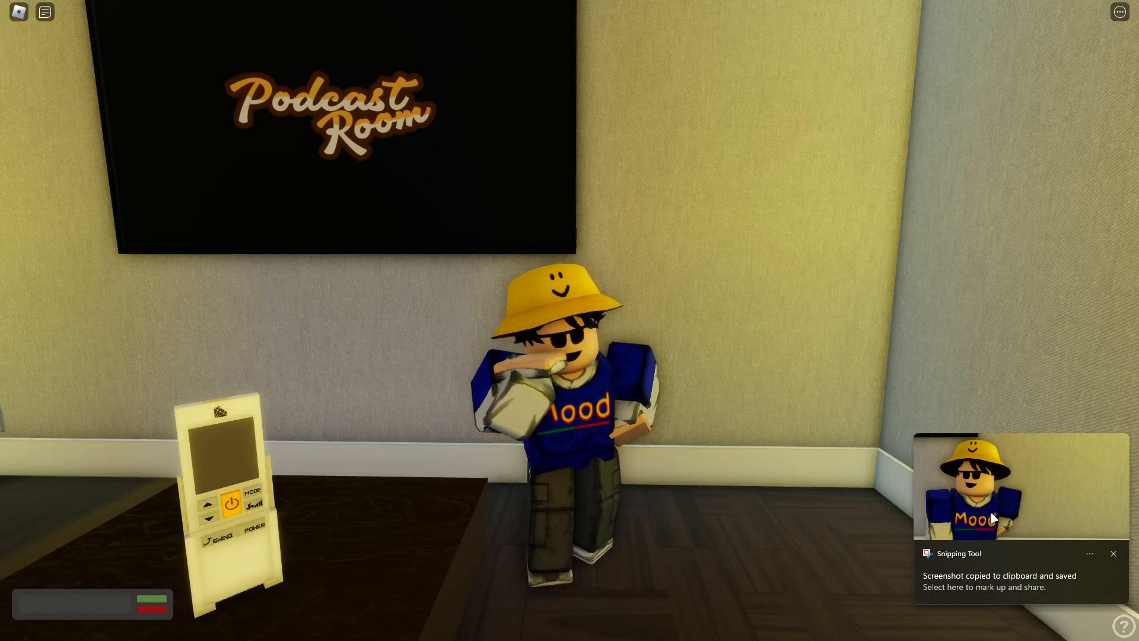
Switch to Photoshop and create a new 1920 x 1080 px document from the recent custom preset.
{"action": "key", "text": "super"}
{"action": "key", "text": "super"}
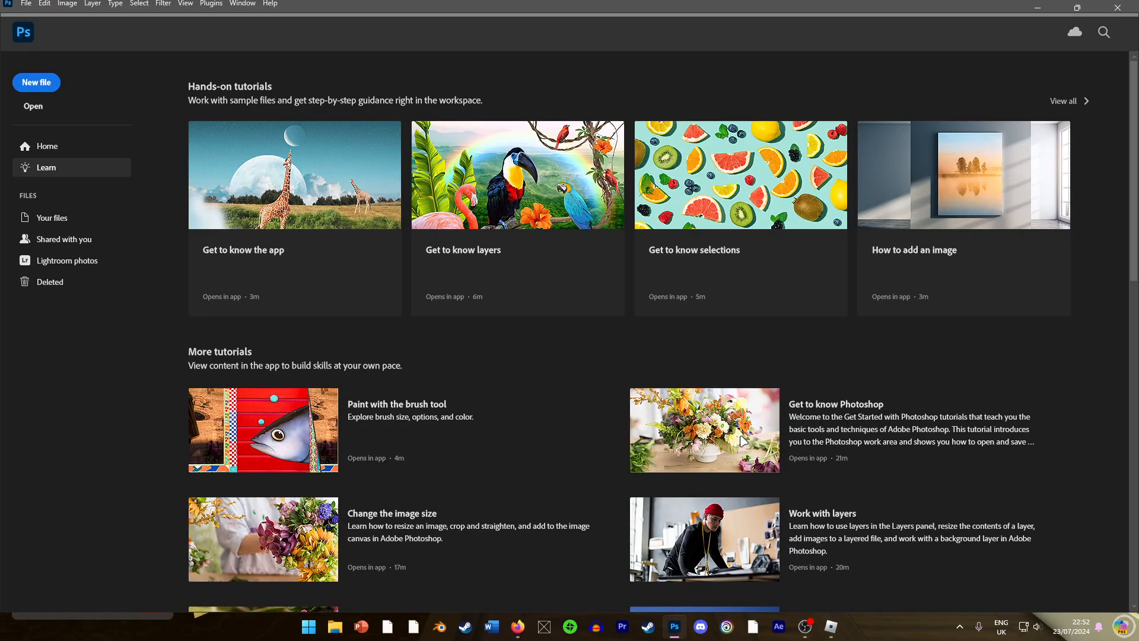
{"action": "left_click", "coordinate": [29, 87]}
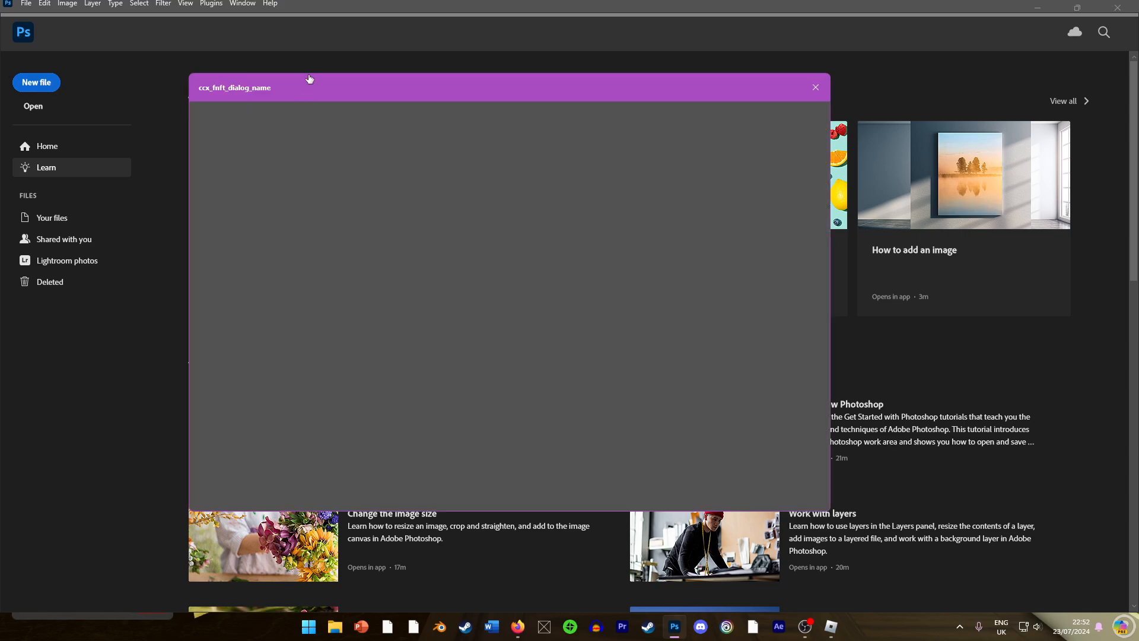
{"action": "left_click_drag", "start_coordinate": [309, 79], "coordinate": [428, 92]}
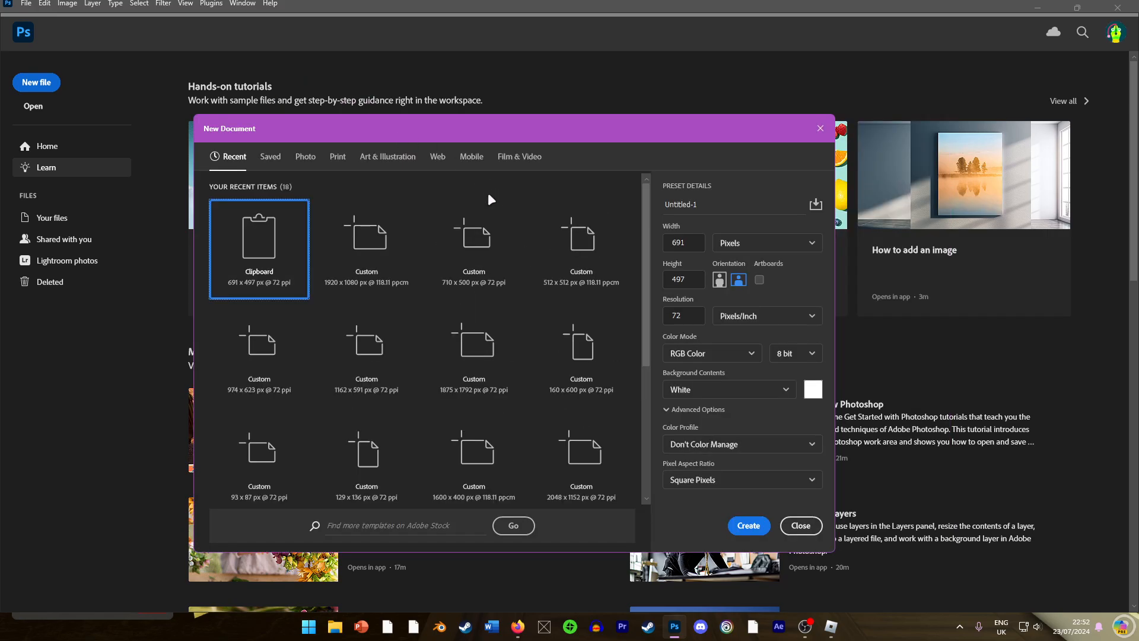
{"action": "left_click", "coordinate": [321, 261]}
{"action": "left_click", "coordinate": [748, 527]}
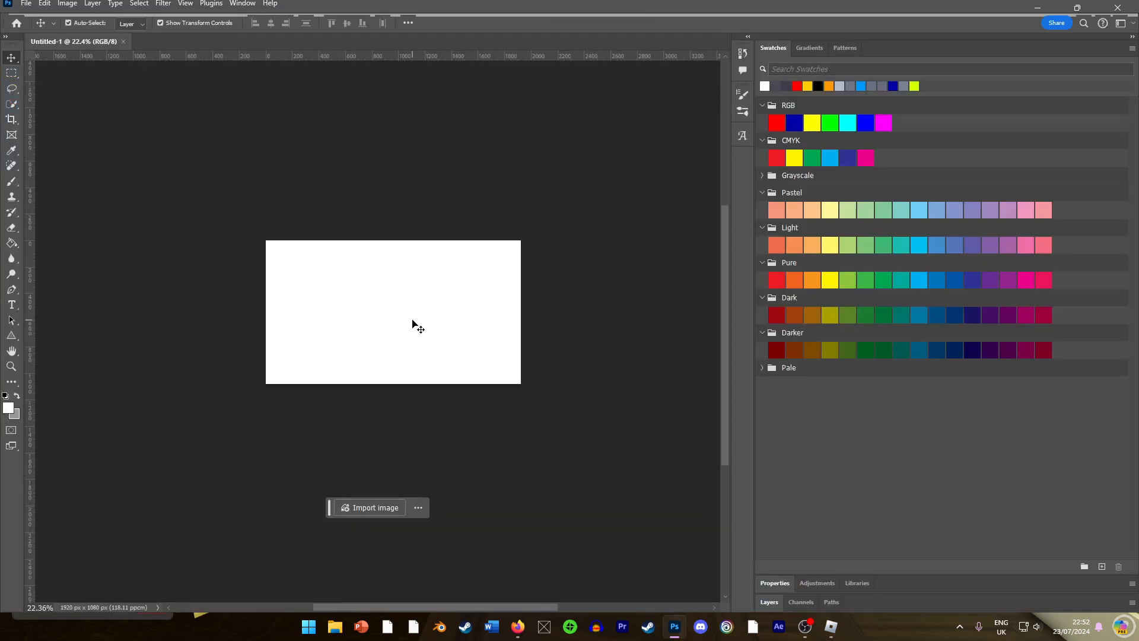
Paste the avatar screenshot and scale it to about 335% so it fills the canvas with the avatar on the left.
{"action": "key", "text": "ctrl+v"}
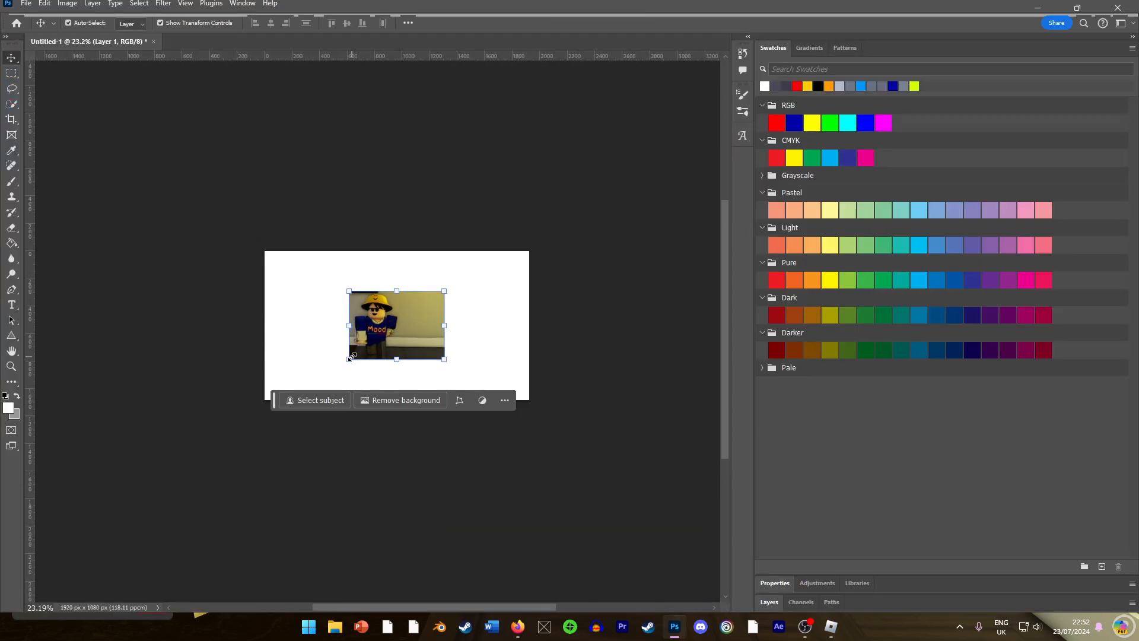
{"action": "left_click_drag", "start_coordinate": [350, 358], "coordinate": [240, 437]}
{"action": "left_click_drag", "start_coordinate": [449, 289], "coordinate": [559, 209]}
{"action": "left_click_drag", "start_coordinate": [267, 264], "coordinate": [275, 300]}
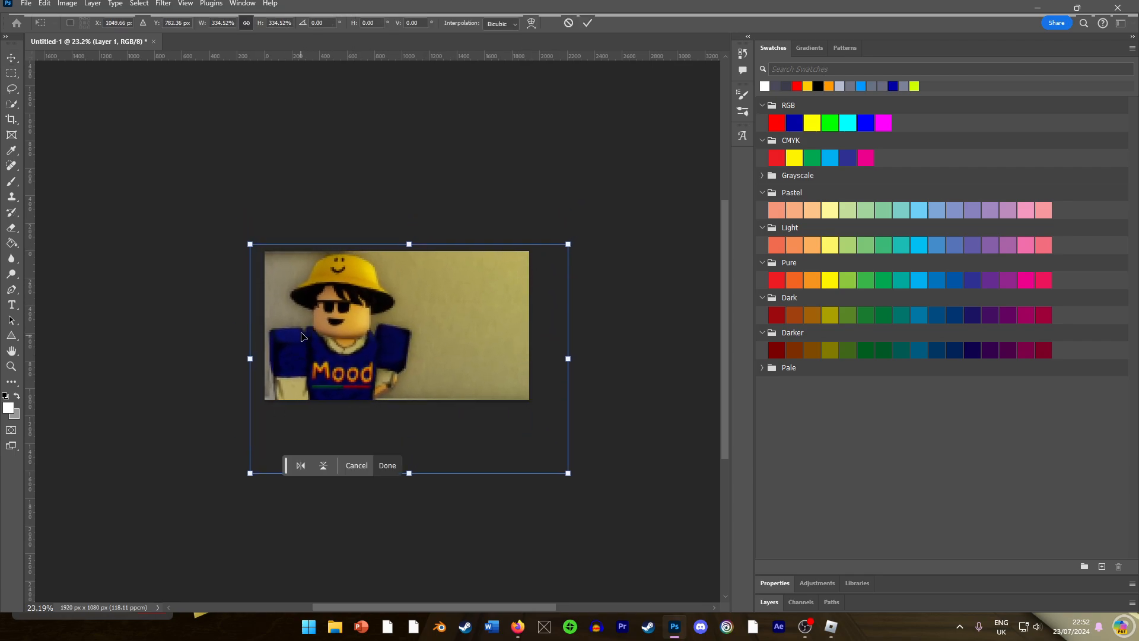
{"action": "key", "text": "Return"}
{"action": "scroll", "coordinate": [388, 330], "scroll_direction": "up", "scroll_amount": 3}
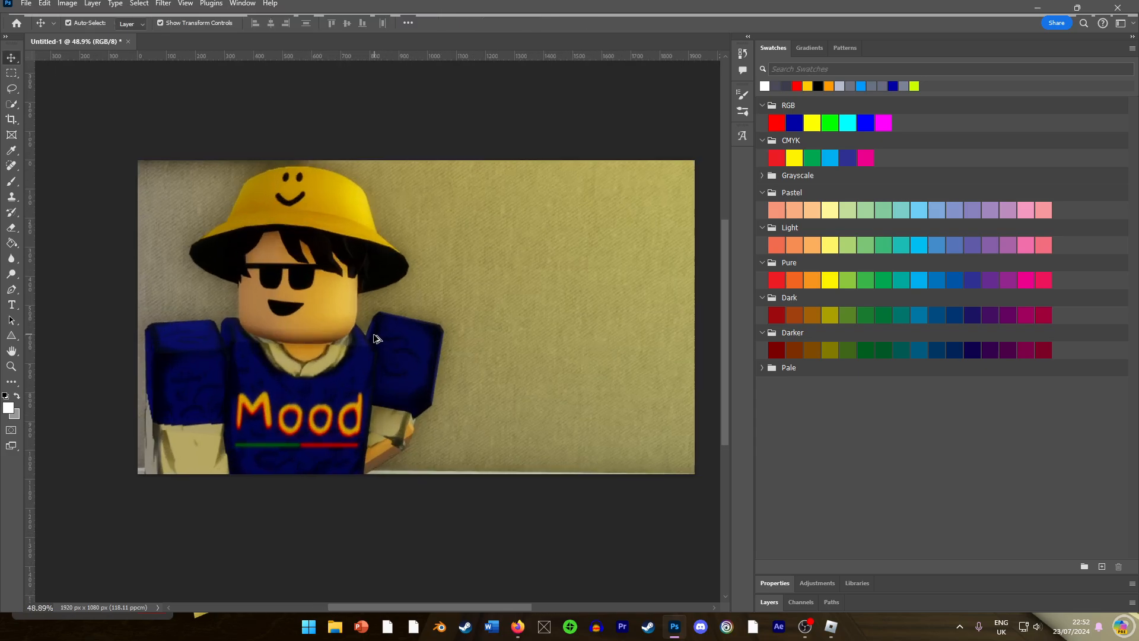
{"action": "scroll", "coordinate": [380, 330], "scroll_direction": "down", "scroll_amount": 3}
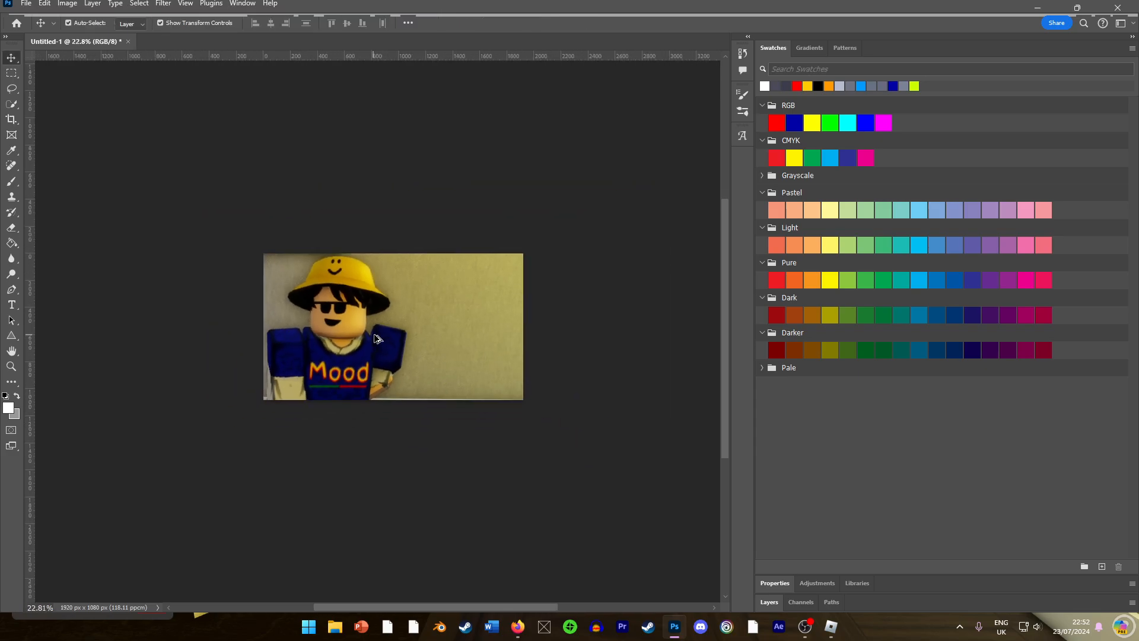
Select the whole avatar on Layer 1 with the Quick Selection tool, including the hat, both sleeves and the lower arm.
{"action": "left_click", "coordinate": [768, 601]}
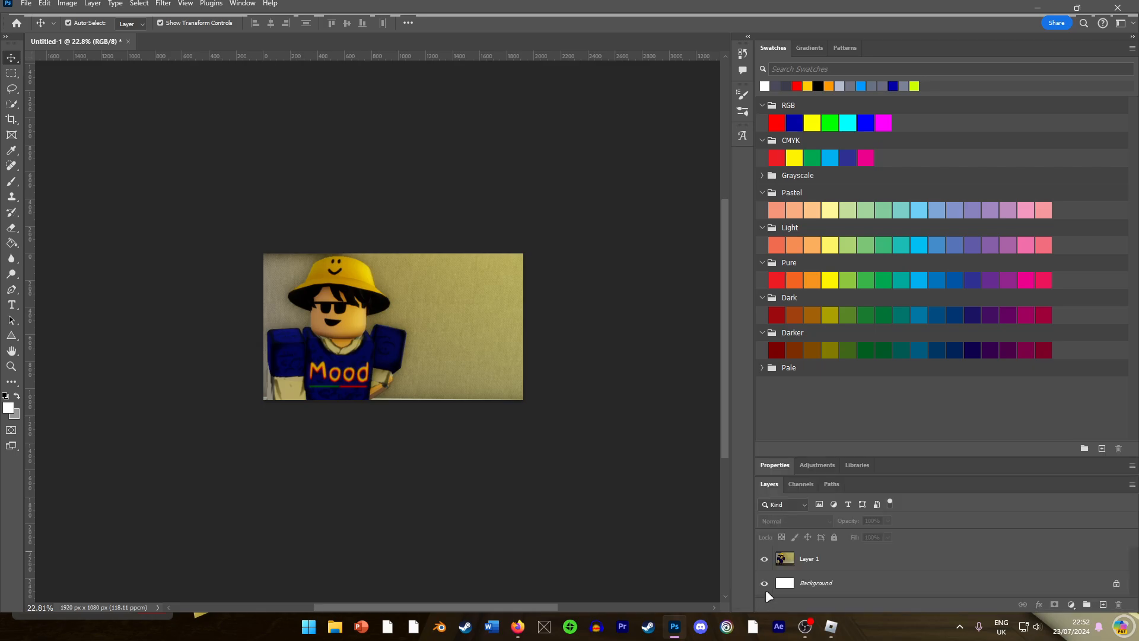
{"action": "scroll", "coordinate": [309, 322], "scroll_direction": "up", "scroll_amount": 3}
{"action": "scroll", "coordinate": [309, 320], "scroll_direction": "down", "scroll_amount": 3}
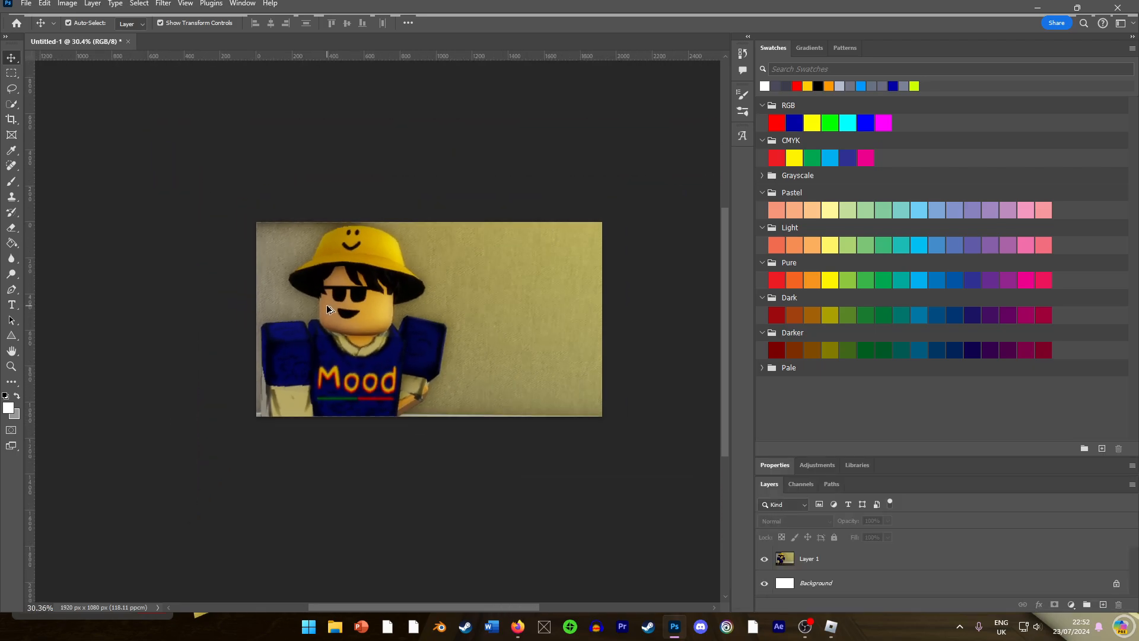
{"action": "left_click", "coordinate": [12, 104]}
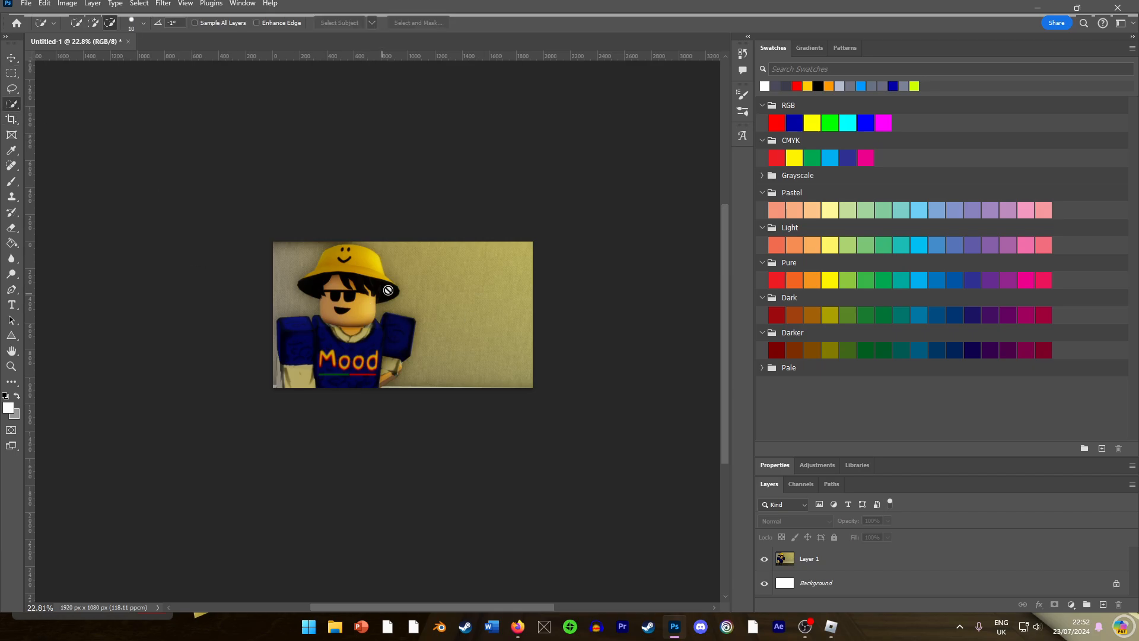
{"action": "left_click", "coordinate": [787, 552]}
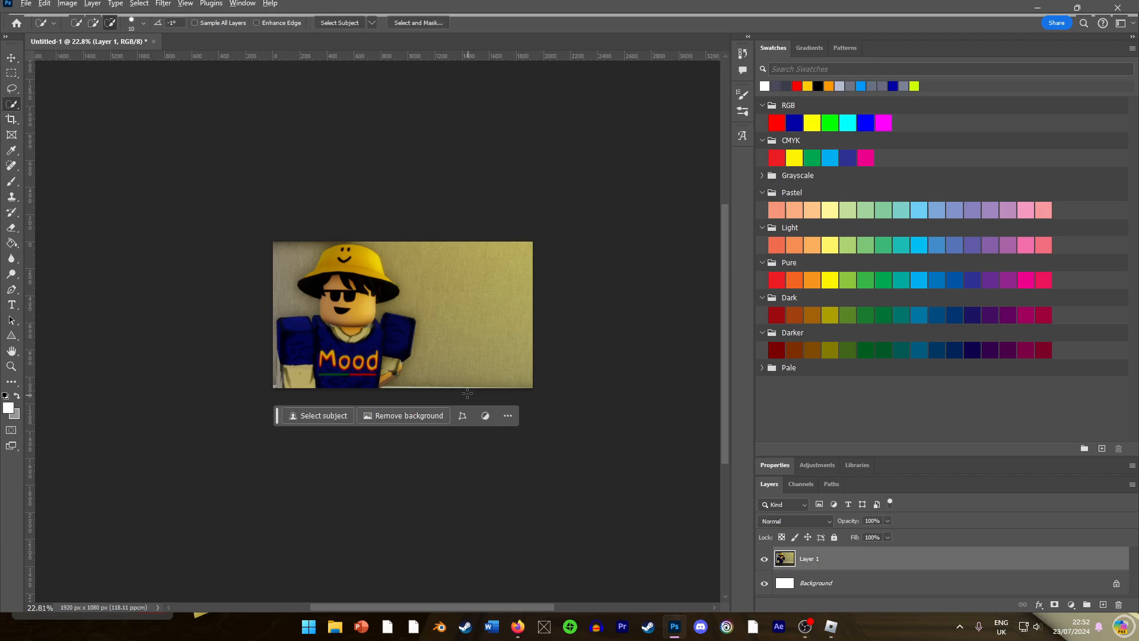
{"action": "scroll", "coordinate": [366, 339], "scroll_direction": "down", "scroll_amount": 3}
{"action": "scroll", "coordinate": [366, 339], "scroll_direction": "up", "scroll_amount": 4}
{"action": "scroll", "coordinate": [366, 338], "scroll_direction": "up", "scroll_amount": 1}
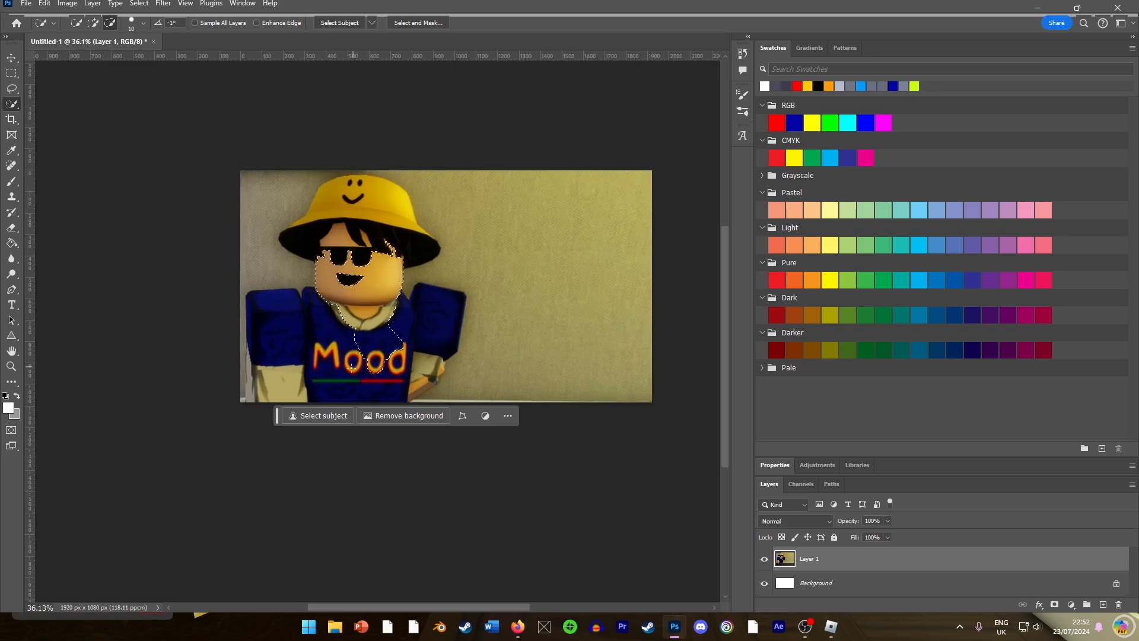
{"action": "mouse_move", "coordinate": [363, 343]}
{"action": "left_mouse_down"}
{"action": "mouse_move", "coordinate": [349, 205]}
{"action": "mouse_move", "coordinate": [384, 207]}
{"action": "mouse_move", "coordinate": [385, 230]}
{"action": "left_mouse_up"}
{"action": "mouse_move", "coordinate": [380, 270]}
{"action": "left_mouse_down"}
{"action": "mouse_move", "coordinate": [351, 360]}
{"action": "mouse_move", "coordinate": [330, 323]}
{"action": "left_mouse_up"}
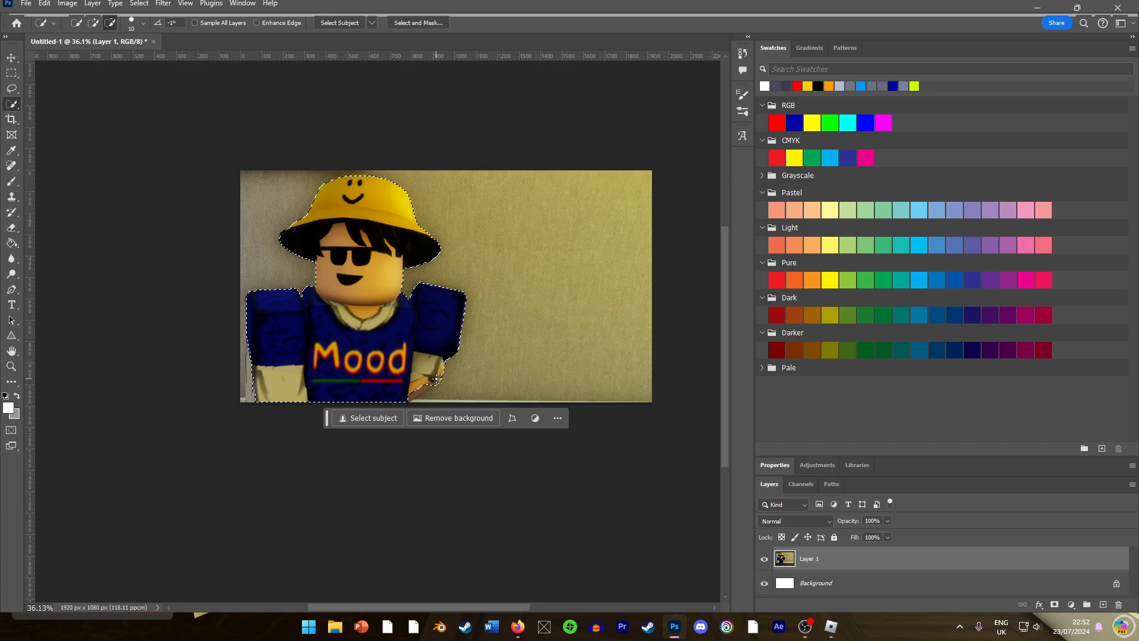
{"action": "left_click_drag", "start_coordinate": [434, 379], "coordinate": [422, 386]}
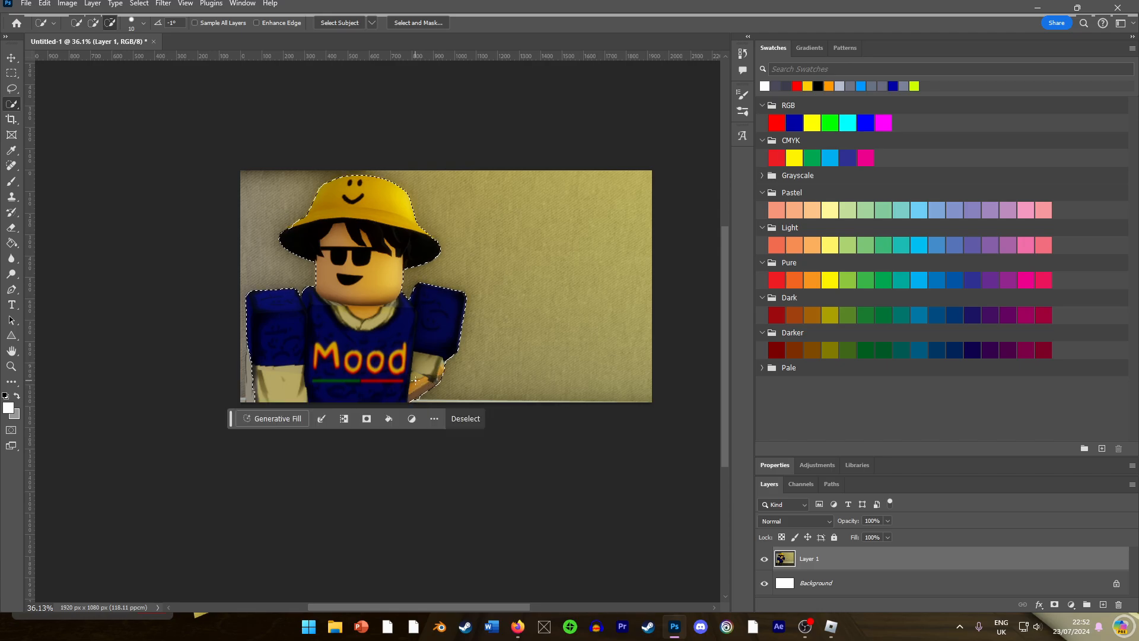
Copy the selected avatar onto its own layer, keeping it in the same position over the screenshot.
{"action": "right_click", "coordinate": [365, 290]}
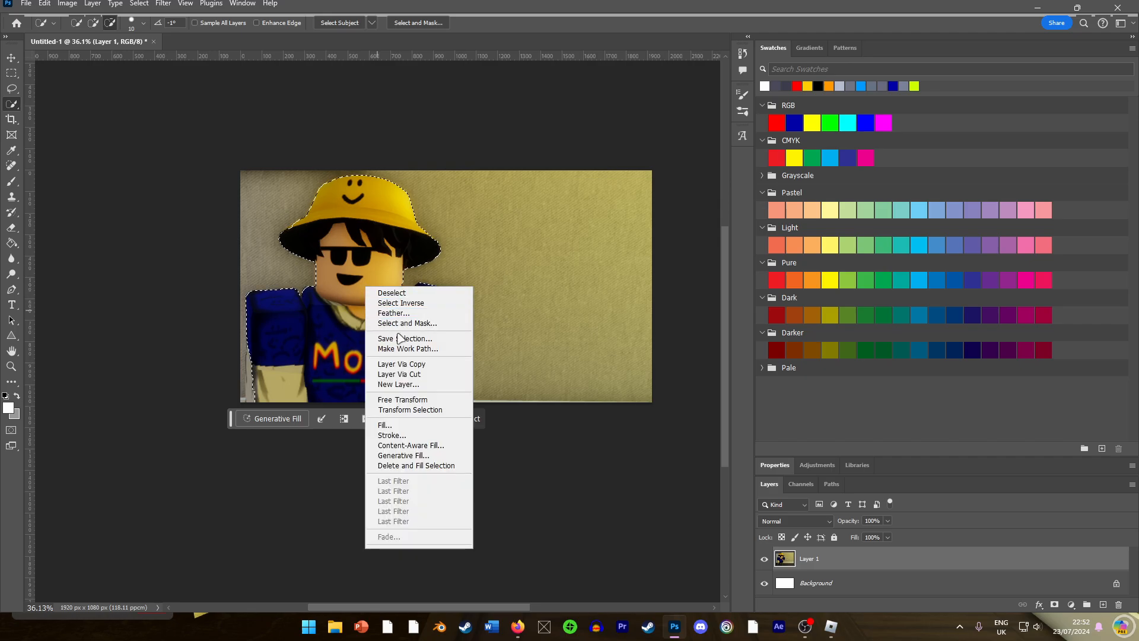
{"action": "left_click", "coordinate": [410, 363]}
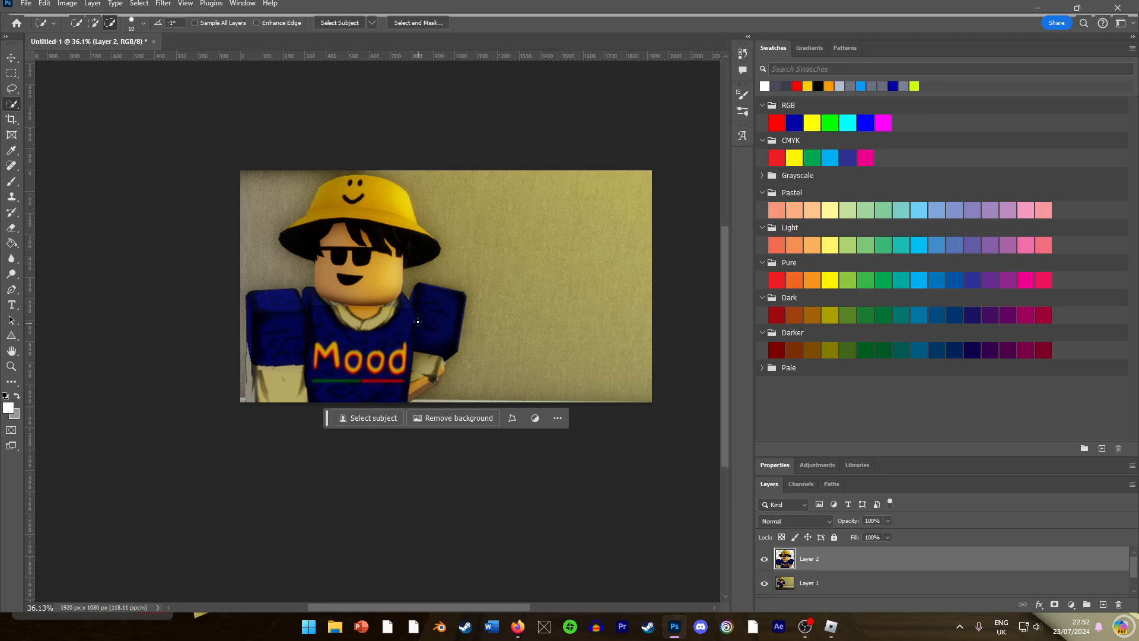
{"action": "key", "text": "ctrl+t"}
{"action": "mouse_move", "coordinate": [386, 287]}
{"action": "left_mouse_down"}
{"action": "mouse_move", "coordinate": [605, 285]}
{"action": "mouse_move", "coordinate": [396, 288]}
{"action": "left_mouse_up"}
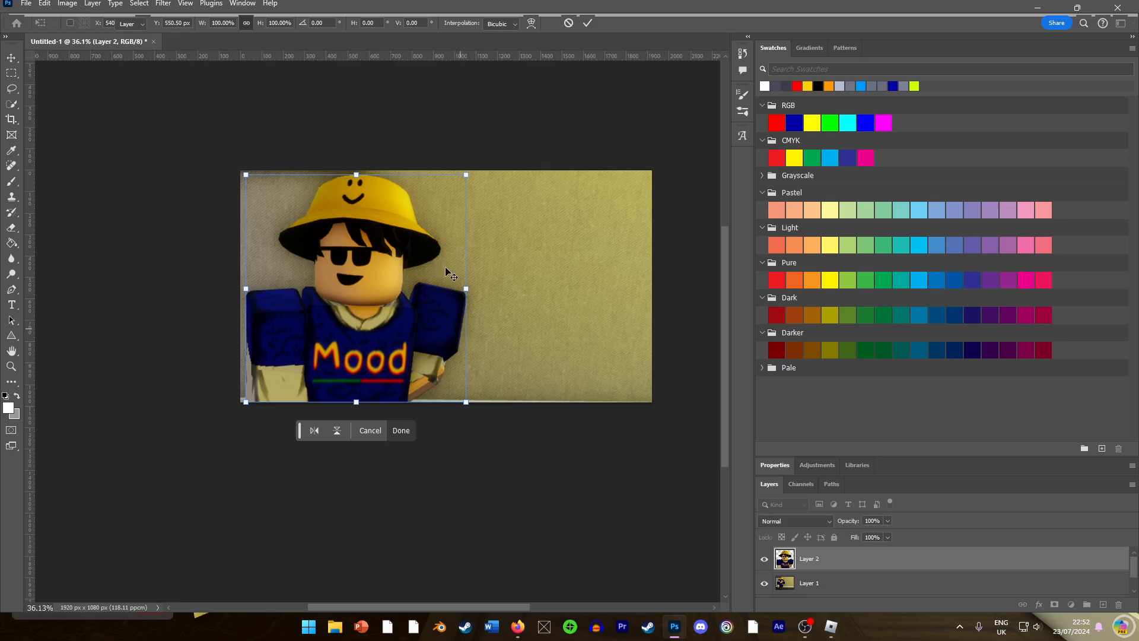
{"action": "key", "text": "Return"}
{"action": "left_click", "coordinate": [483, 134]}
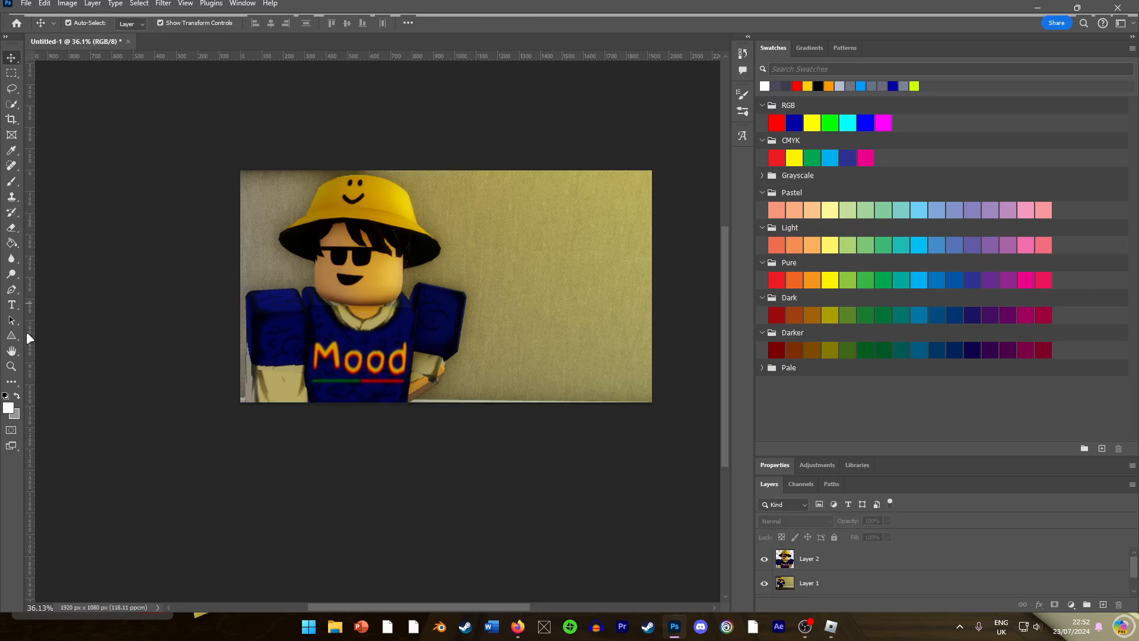
Draw a white rectangle of about 965 x 757 px over the bare wall beside the avatar.
{"action": "left_click", "coordinate": [12, 336]}
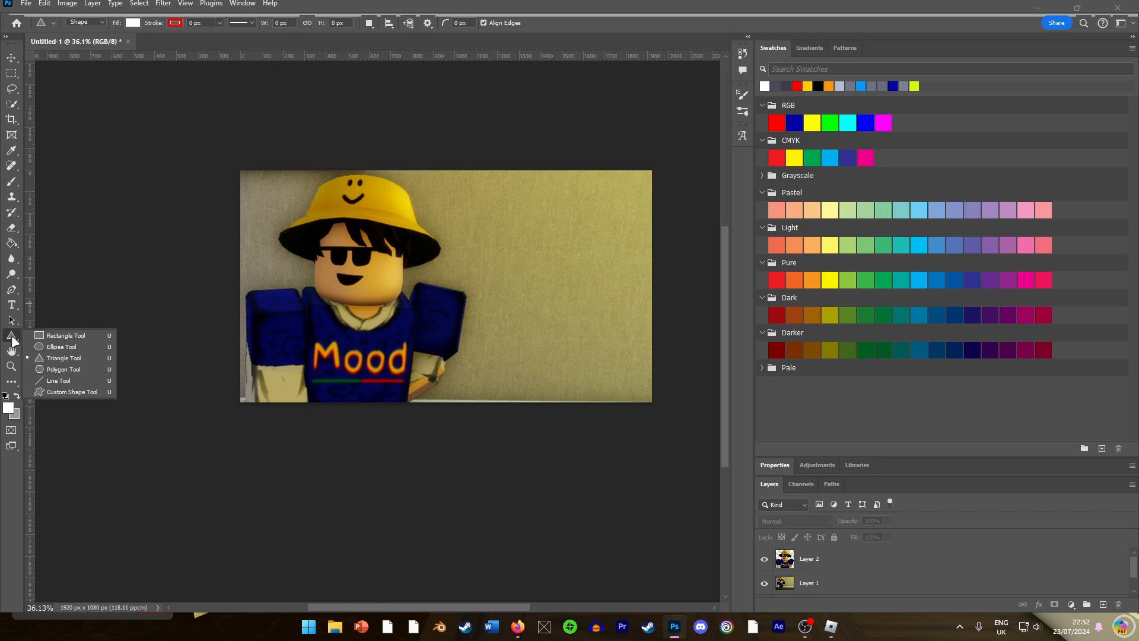
{"action": "left_click", "coordinate": [36, 334]}
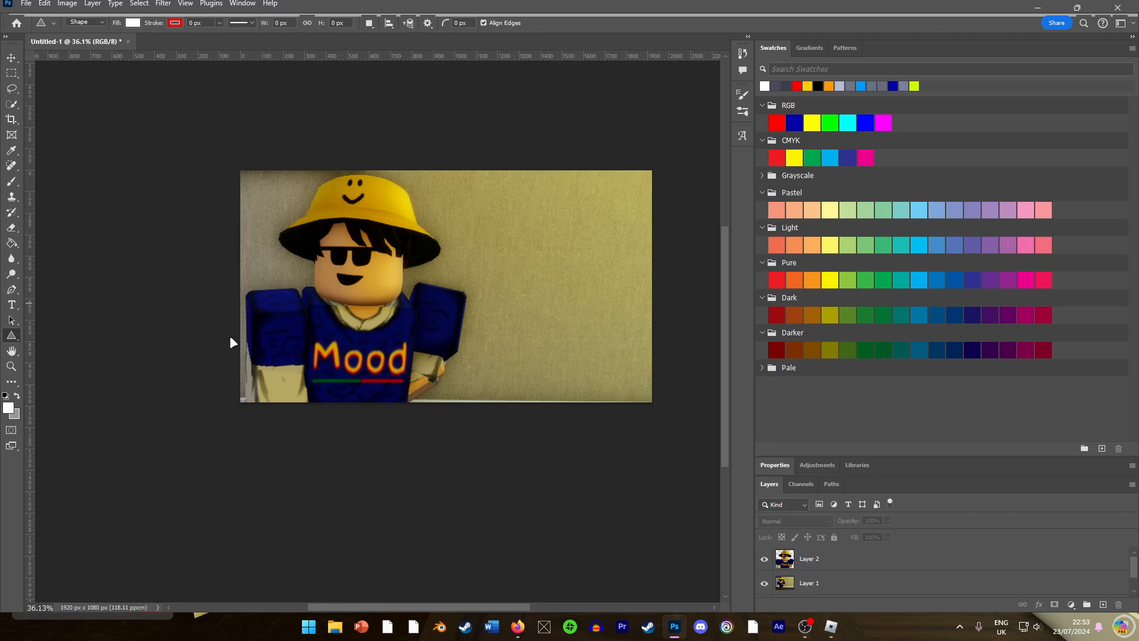
{"action": "mouse_move", "coordinate": [432, 194]}
{"action": "left_mouse_down"}
{"action": "mouse_move", "coordinate": [571, 357]}
{"action": "mouse_move", "coordinate": [627, 371]}
{"action": "mouse_move", "coordinate": [638, 356]}
{"action": "left_mouse_up"}
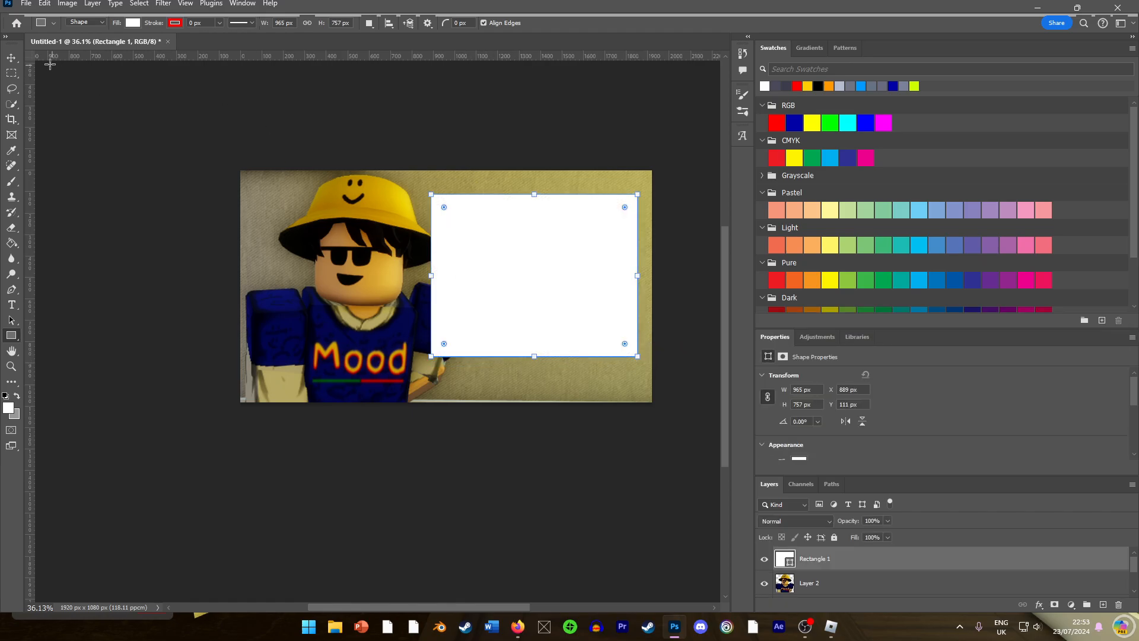
Round the white rectangle's corners and nudge it slightly up and to the left.
{"action": "left_click", "coordinate": [12, 58]}
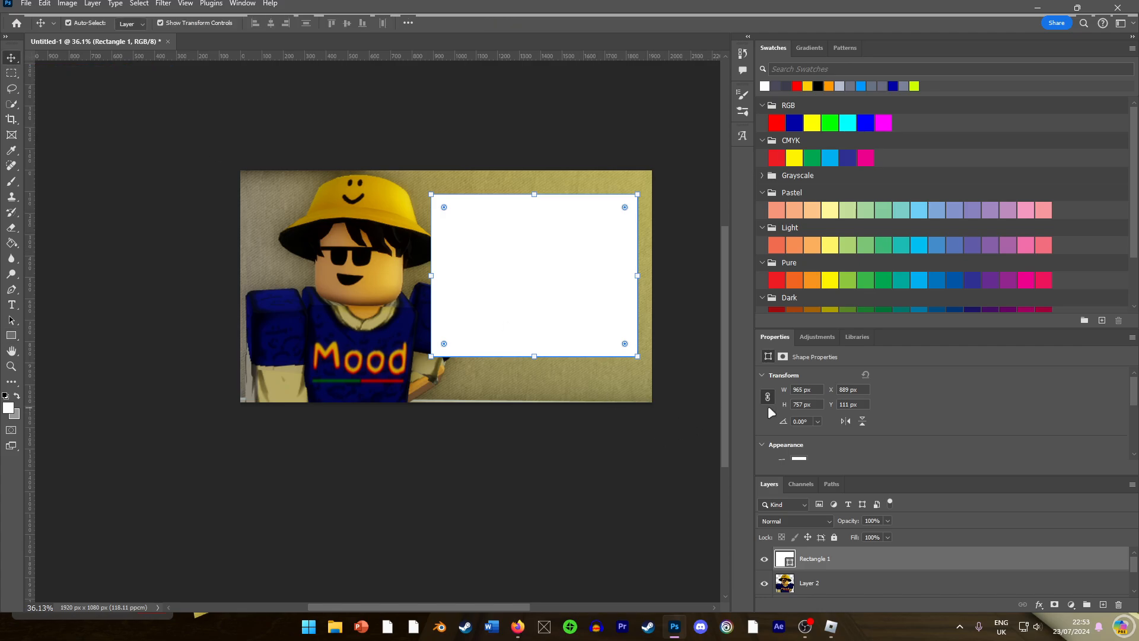
{"action": "scroll", "coordinate": [806, 409], "scroll_direction": "down", "scroll_amount": 4}
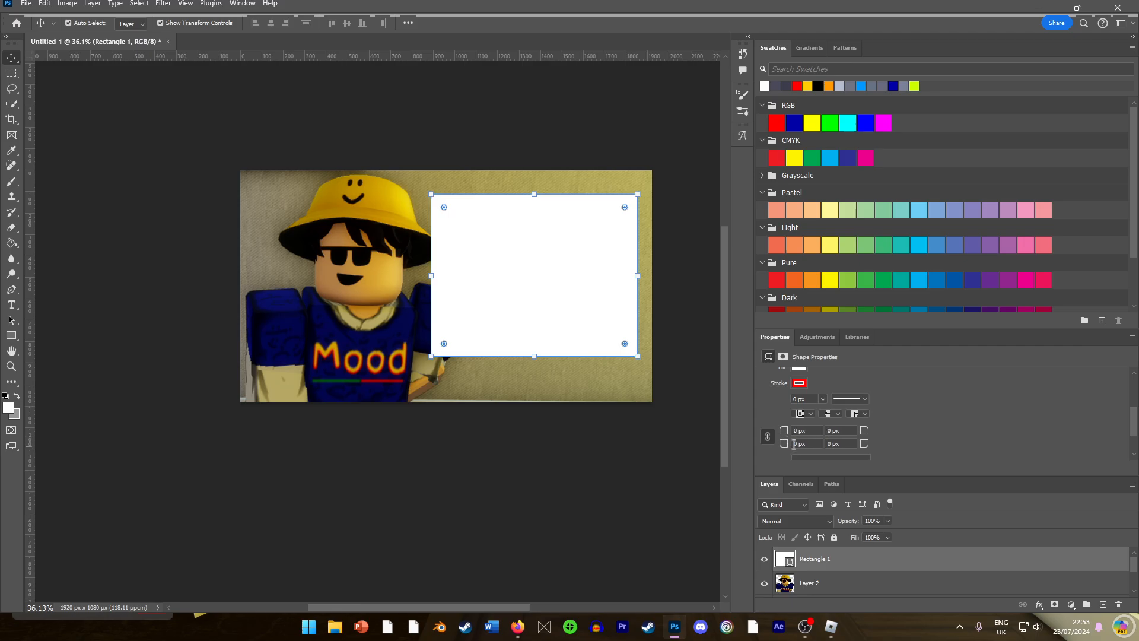
{"action": "left_click_drag", "start_coordinate": [788, 446], "coordinate": [820, 438]}
{"action": "left_click", "coordinate": [292, 64]}
{"action": "left_click_drag", "start_coordinate": [549, 271], "coordinate": [547, 266]}
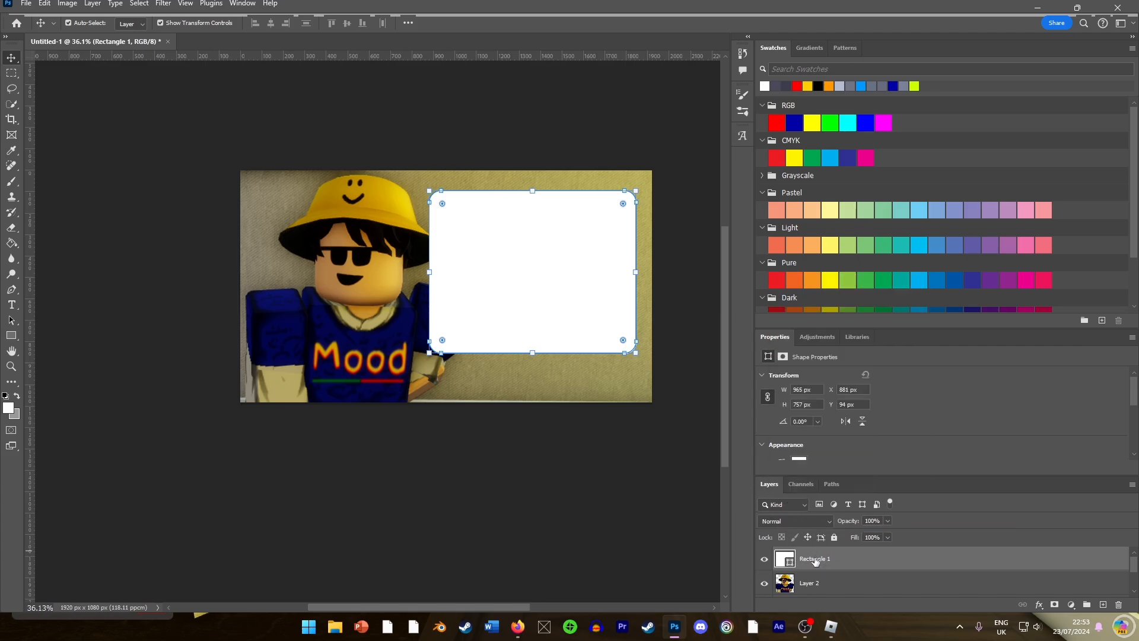
Place the white rectangle's layer beneath the avatar cutout so the avatar overlaps it.
{"action": "left_click_drag", "start_coordinate": [815, 561], "coordinate": [817, 593]}
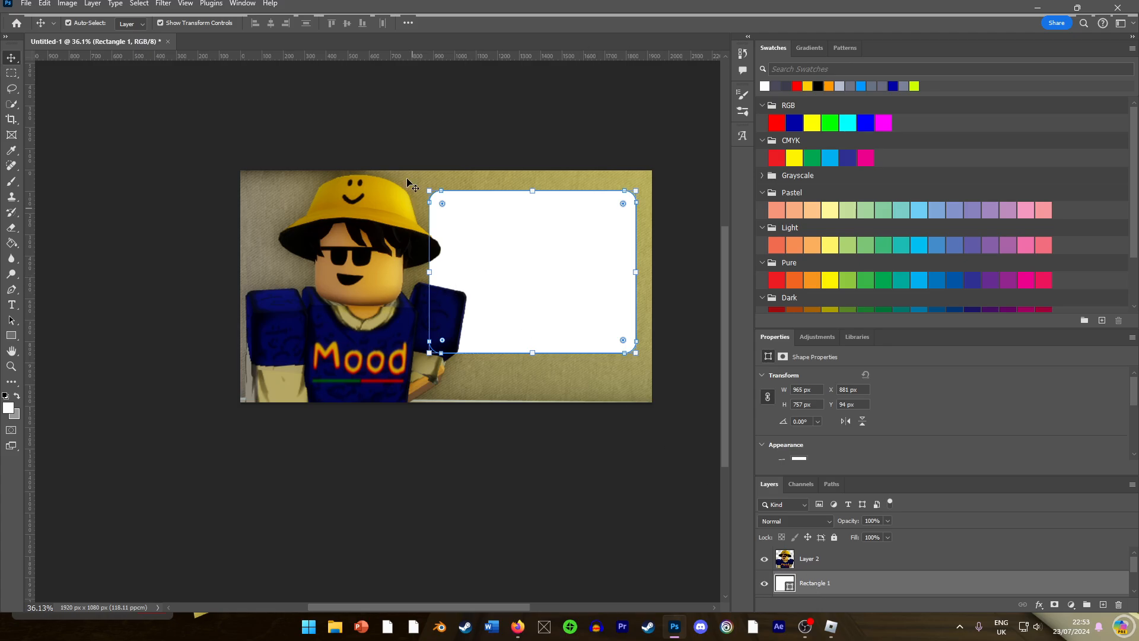
{"action": "left_click", "coordinate": [407, 141]}
{"action": "scroll", "coordinate": [432, 286], "scroll_direction": "down", "scroll_amount": 6}
{"action": "scroll", "coordinate": [445, 292], "scroll_direction": "up", "scroll_amount": 2}
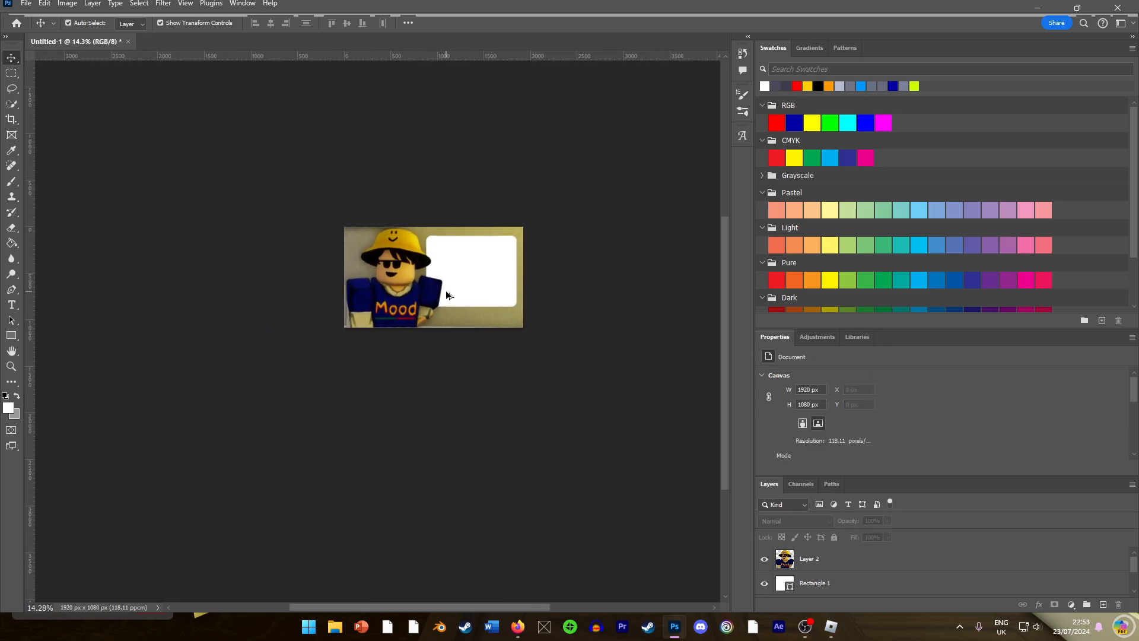
Examine the thumbnail composition of the avatar overlapping the rounded white panel at different sizes.
{"action": "scroll", "coordinate": [446, 295], "scroll_direction": "up", "scroll_amount": 3}
{"action": "scroll", "coordinate": [447, 252], "scroll_direction": "up", "scroll_amount": 3}
{"action": "scroll", "coordinate": [451, 228], "scroll_direction": "down", "scroll_amount": 3}
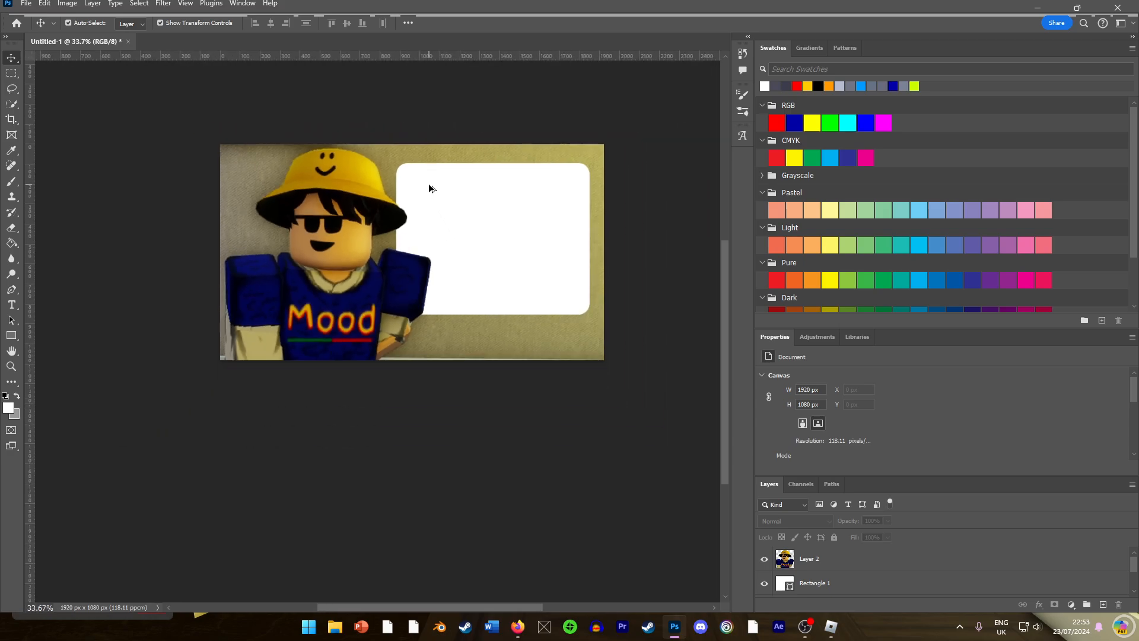
{"action": "scroll", "coordinate": [429, 185], "scroll_direction": "up", "scroll_amount": 2}
{"action": "mouse_move", "coordinate": [468, 237]}
{"action": "left_mouse_down"}
{"action": "mouse_move", "coordinate": [470, 299]}
{"action": "mouse_move", "coordinate": [470, 209]}
{"action": "mouse_move", "coordinate": [469, 237]}
{"action": "left_mouse_up"}
{"action": "left_click", "coordinate": [415, 115]}
{"action": "scroll", "coordinate": [427, 300], "scroll_direction": "down", "scroll_amount": 5}
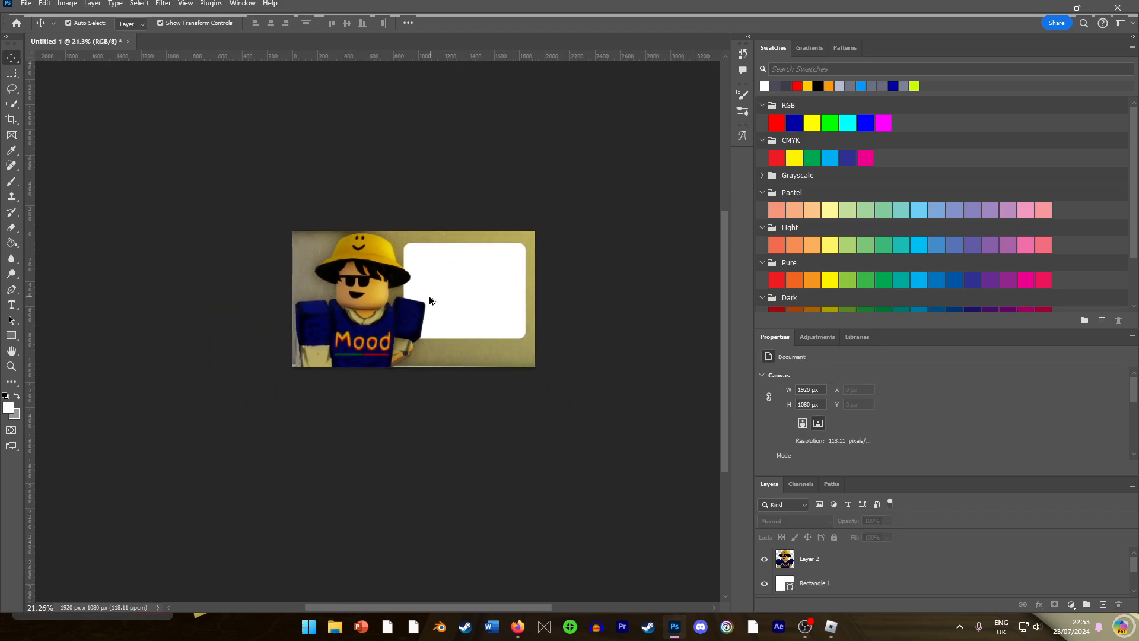
{"action": "scroll", "coordinate": [332, 274], "scroll_direction": "up", "scroll_amount": 3}
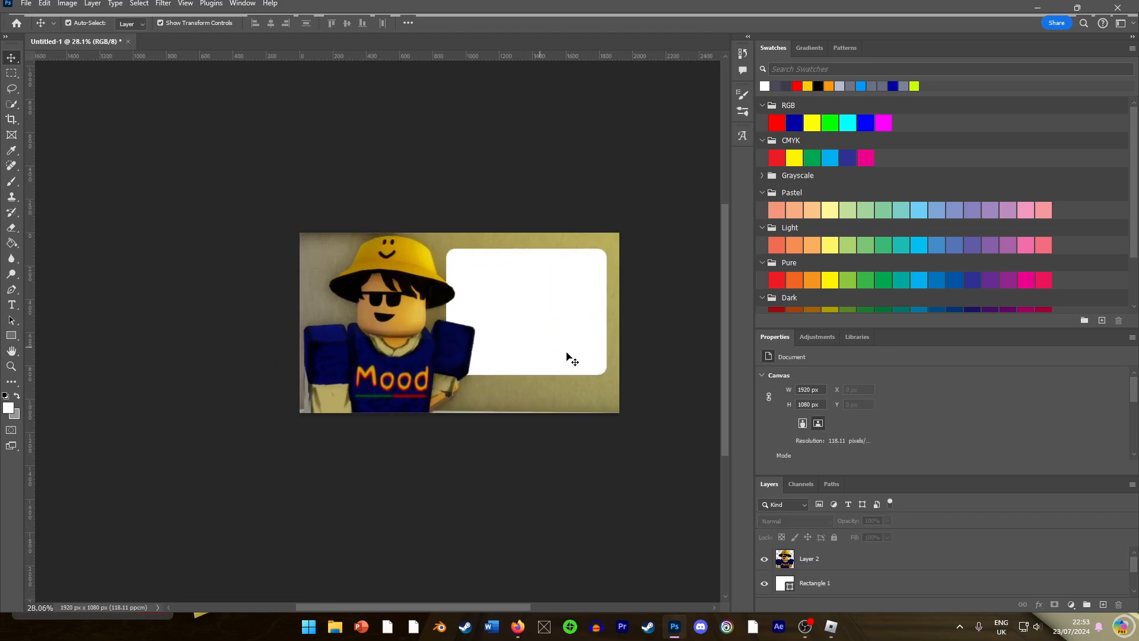
{"action": "scroll", "coordinate": [391, 272], "scroll_direction": "up", "scroll_amount": 3}
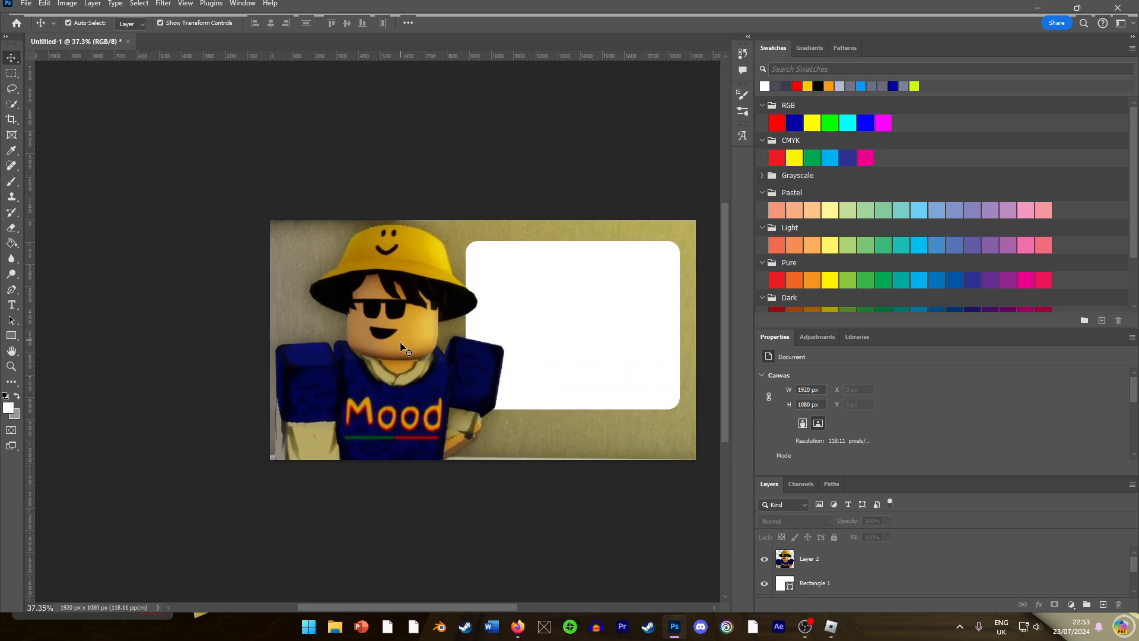
Add two Stroke effects to the avatar cutout layer, a black inner outline and a white outer one.
{"action": "left_click", "coordinate": [398, 359]}
{"action": "right_click", "coordinate": [792, 559]}
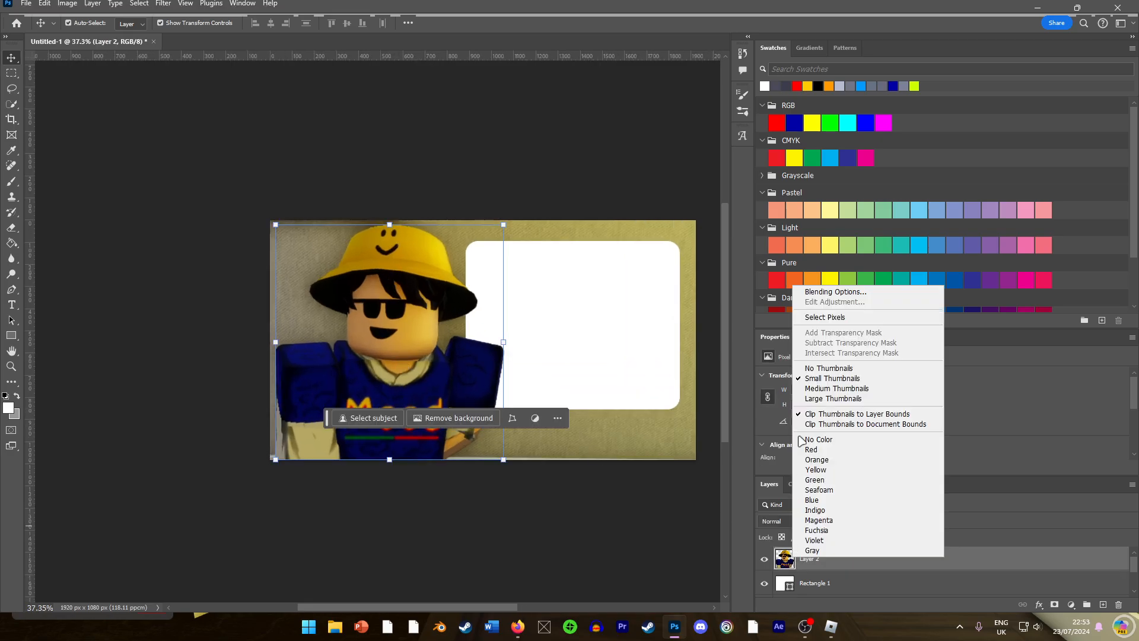
{"action": "left_click", "coordinate": [814, 292]}
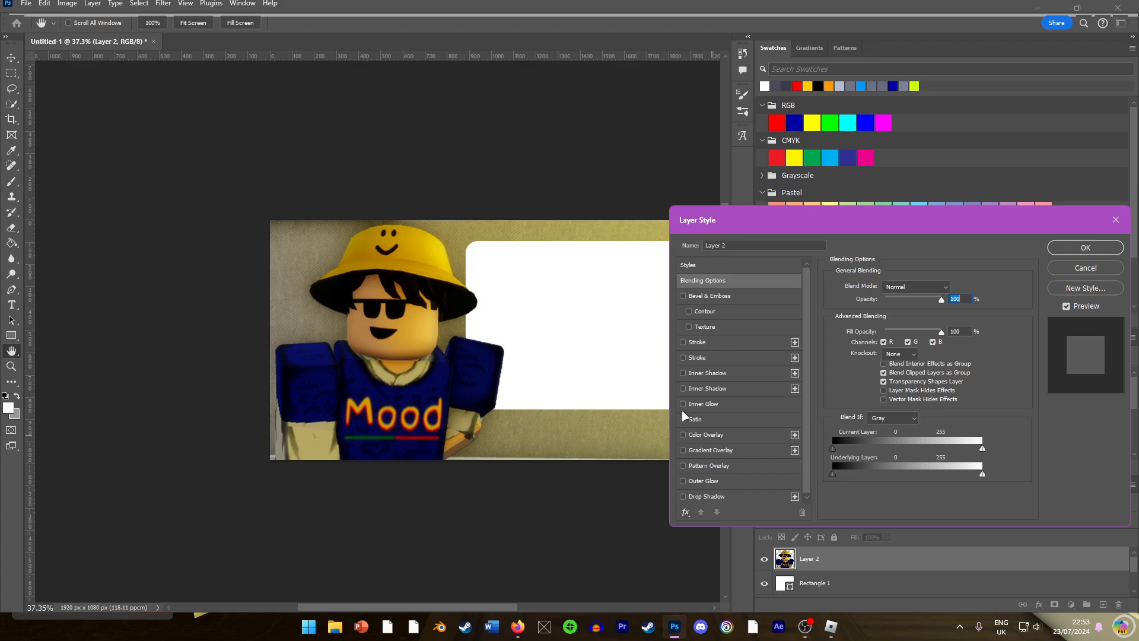
{"action": "left_click", "coordinate": [682, 342]}
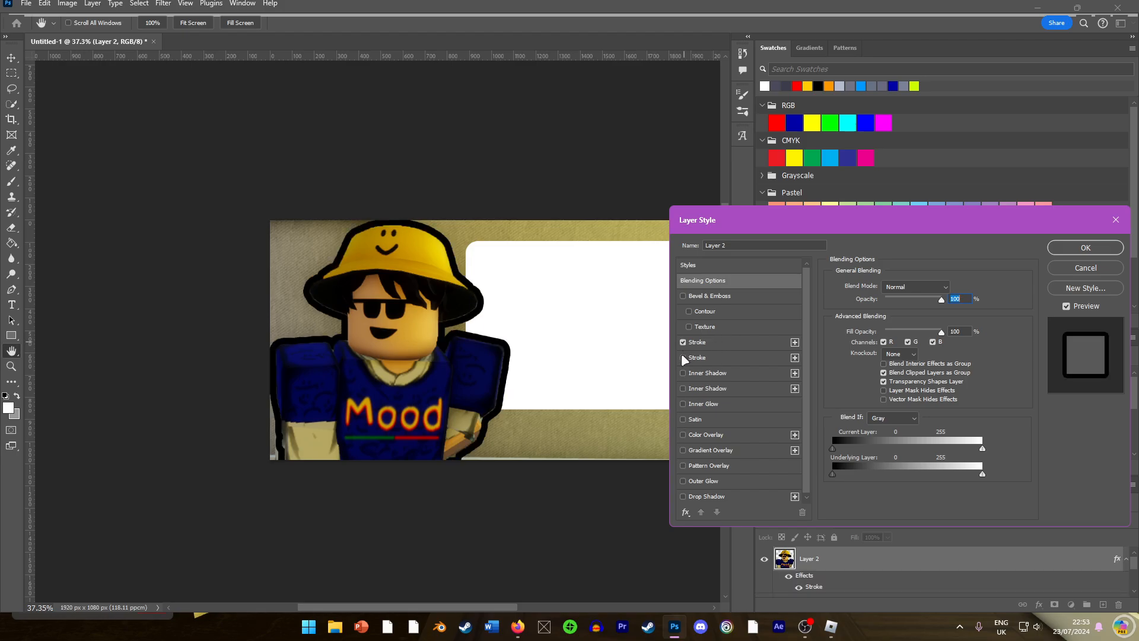
{"action": "left_click", "coordinate": [683, 358]}
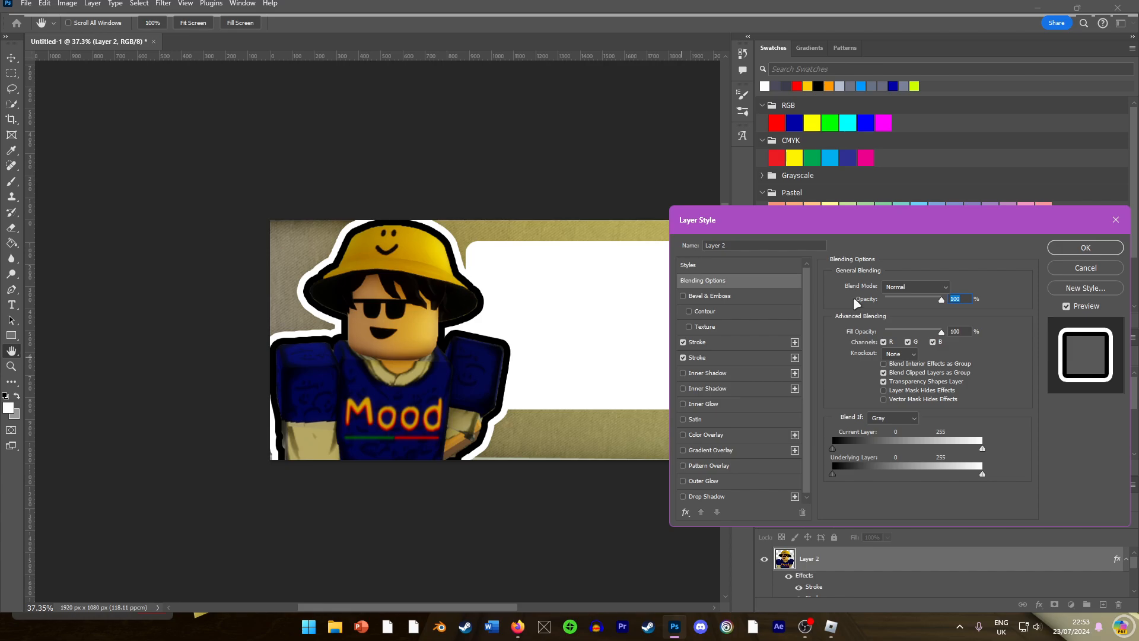
Thin the avatar's black stroke, set its white outer stroke to 32 px, and apply the layer style.
{"action": "left_click", "coordinate": [699, 344]}
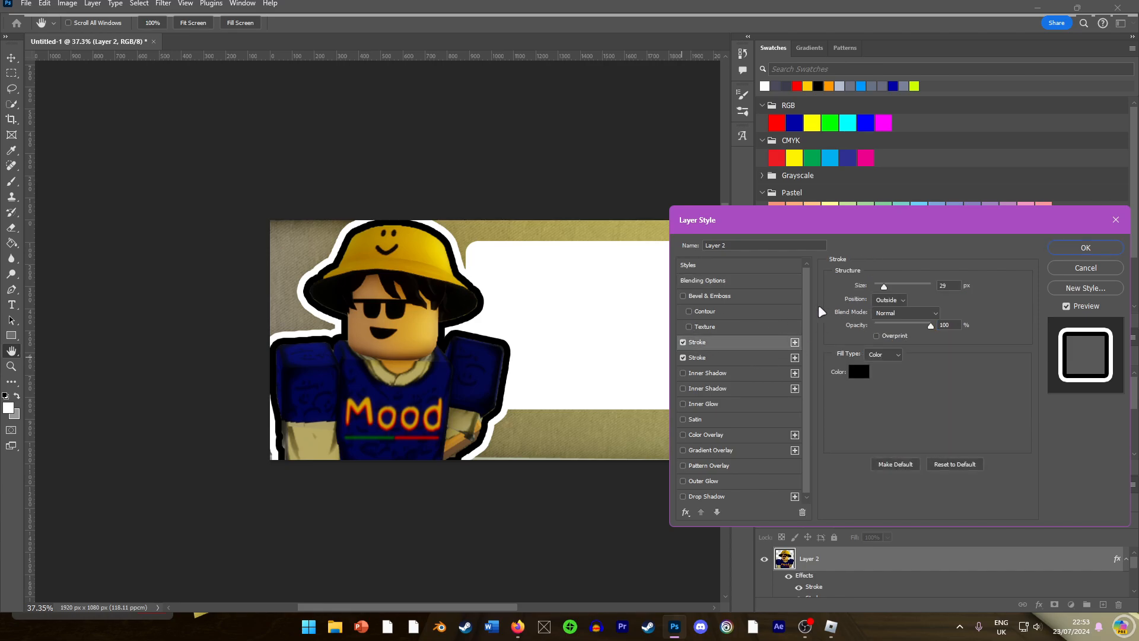
{"action": "left_click_drag", "start_coordinate": [882, 283], "coordinate": [886, 287]}
{"action": "left_click", "coordinate": [715, 357]}
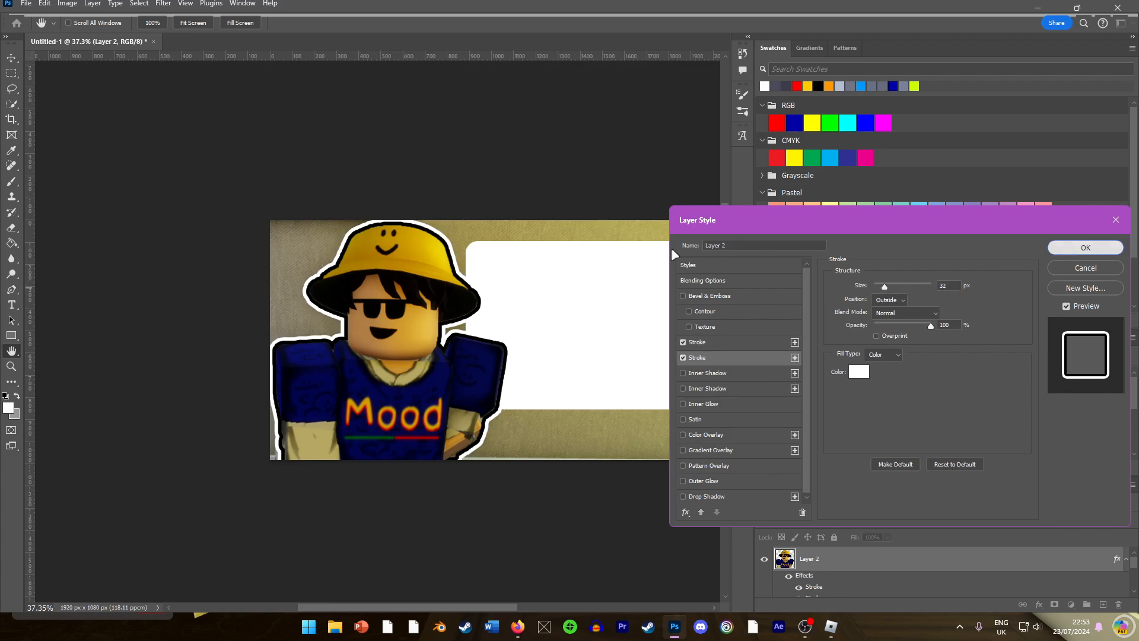
{"action": "left_click", "coordinate": [1071, 248]}
{"action": "left_click", "coordinate": [539, 193]}
Sample the skin tone from the avatar's face and add a new layer above the cutout for brush painting.
{"action": "scroll", "coordinate": [427, 303], "scroll_direction": "up", "scroll_amount": 4}
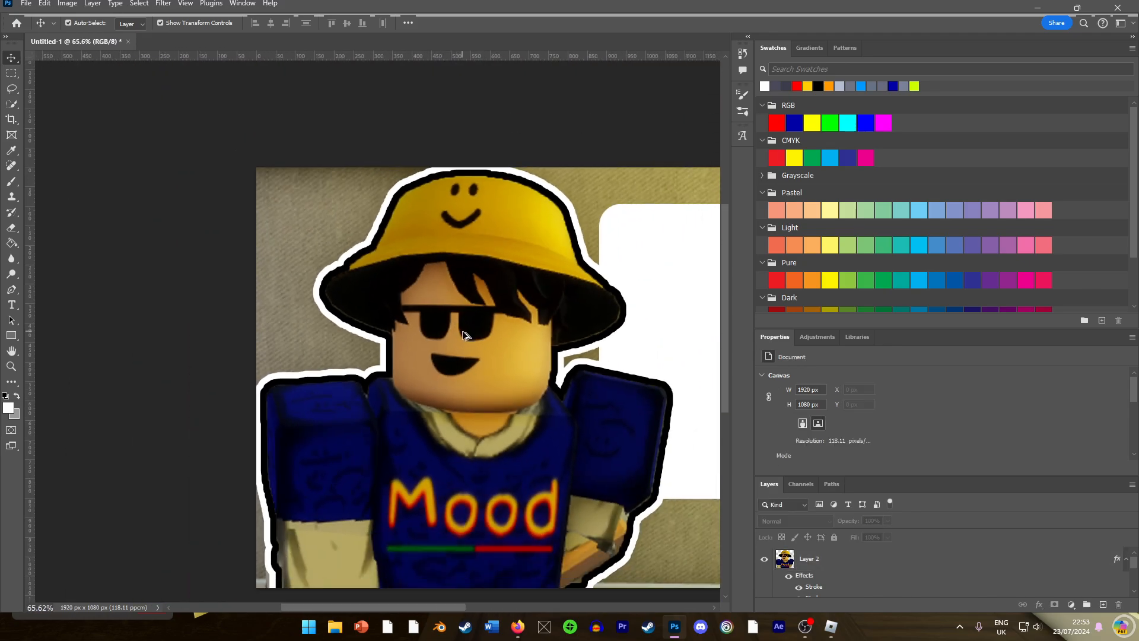
{"action": "left_click", "coordinate": [838, 570]}
{"action": "scroll", "coordinate": [416, 291], "scroll_direction": "up", "scroll_amount": 2}
{"action": "scroll", "coordinate": [417, 290], "scroll_direction": "down", "scroll_amount": 2}
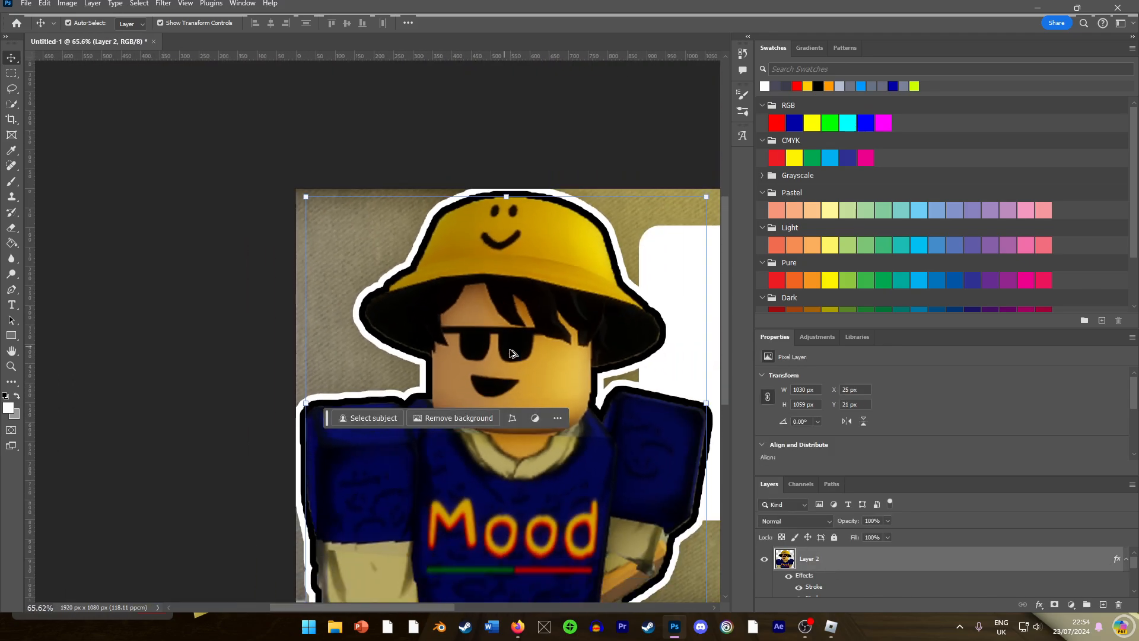
{"action": "scroll", "coordinate": [517, 374], "scroll_direction": "up", "scroll_amount": 3}
{"action": "scroll", "coordinate": [517, 375], "scroll_direction": "down", "scroll_amount": 3}
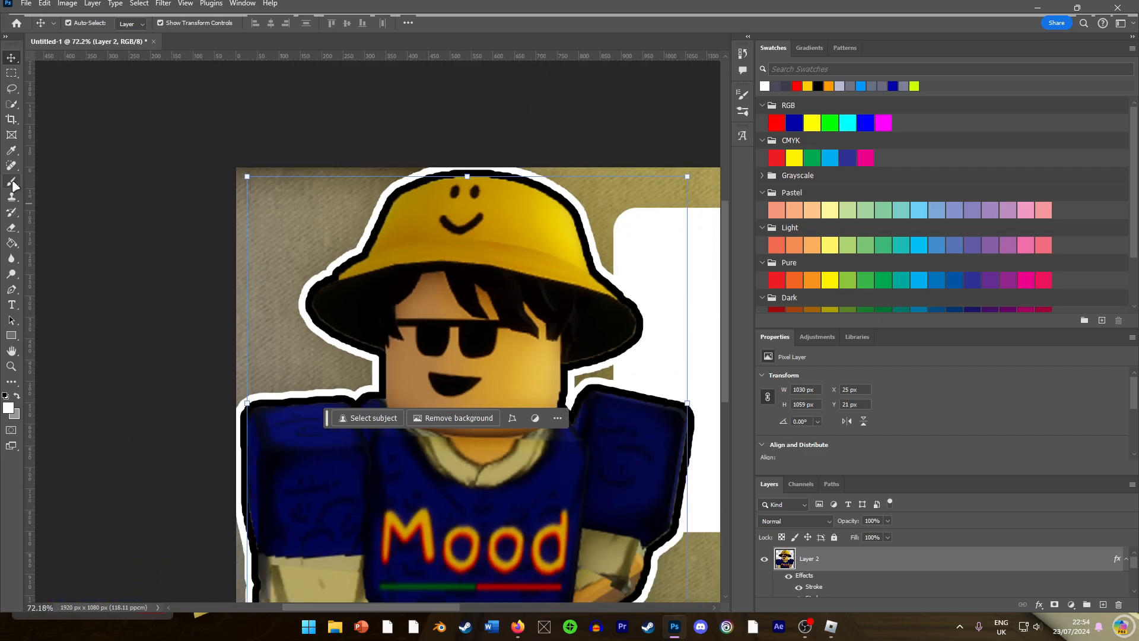
{"action": "left_click", "coordinate": [11, 152]}
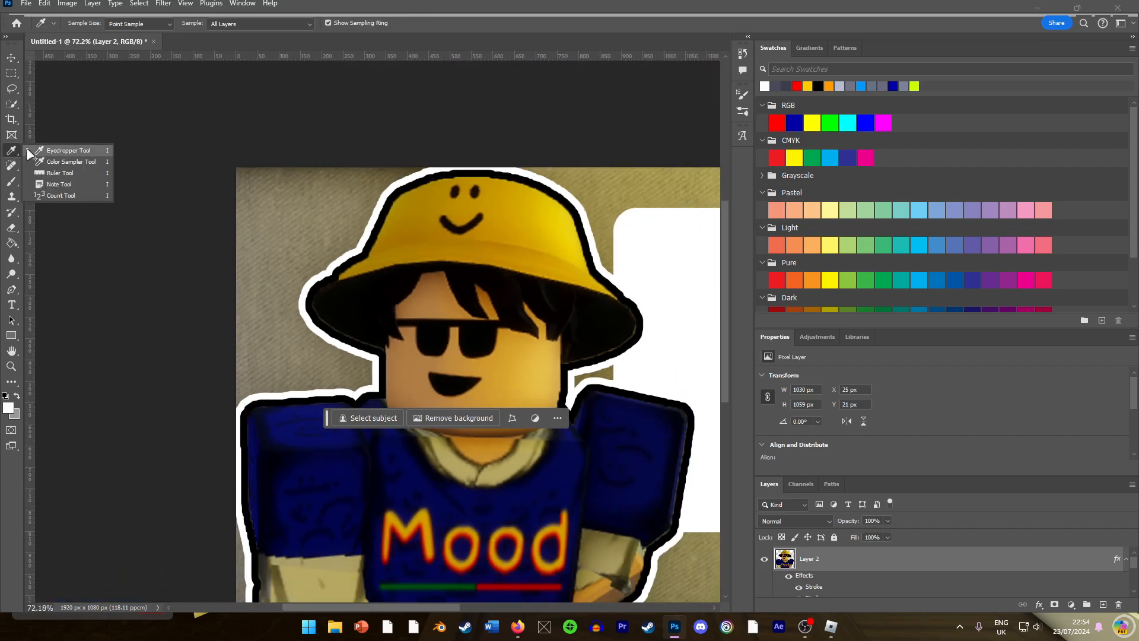
{"action": "left_click", "coordinate": [29, 149]}
{"action": "left_click", "coordinate": [516, 371]}
{"action": "left_click_drag", "start_coordinate": [516, 370], "coordinate": [454, 361]}
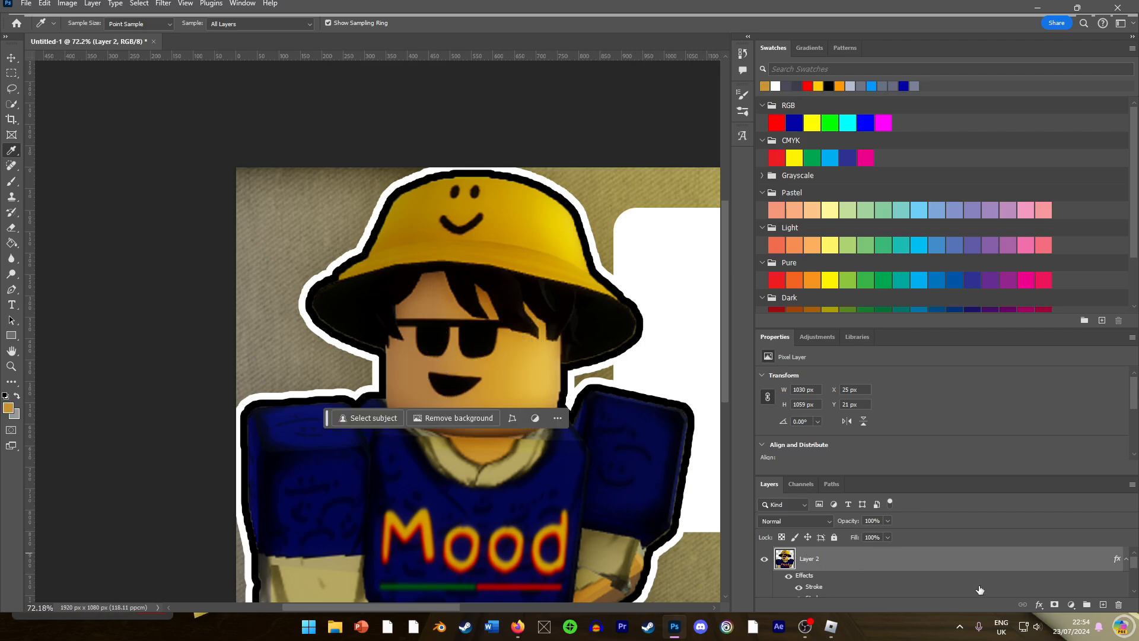
{"action": "left_click", "coordinate": [1102, 605]}
{"action": "key", "text": "b"}
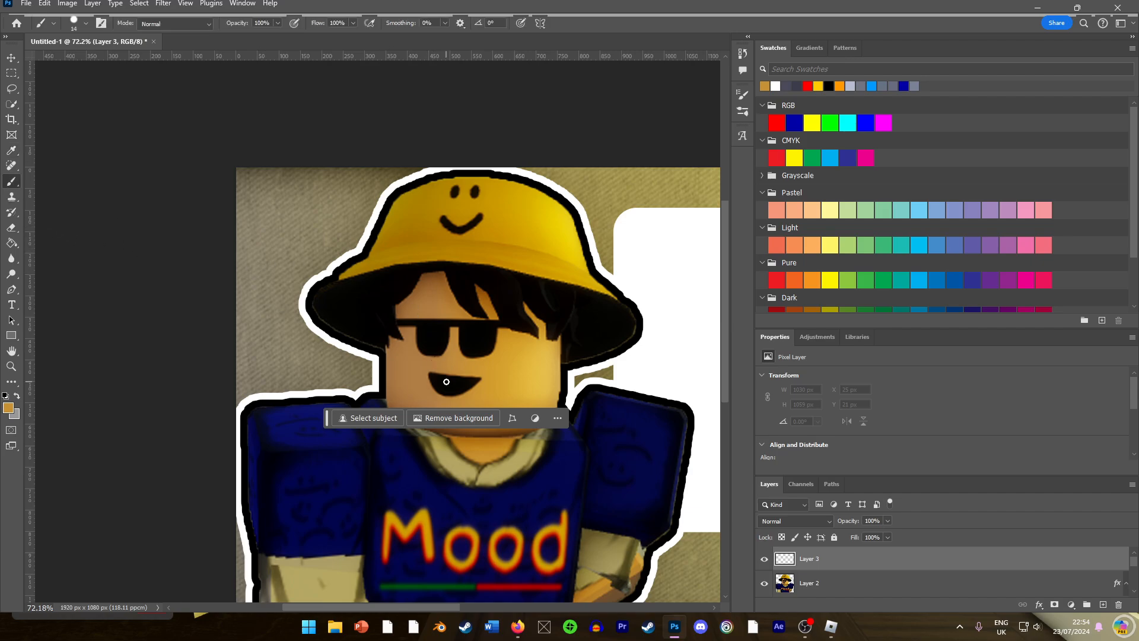
Try painting over the avatar's mouth, and resample the skin tone from the shaded side of the face.
{"action": "mouse_move", "coordinate": [426, 386]}
{"action": "left_mouse_down"}
{"action": "mouse_move", "coordinate": [491, 375]}
{"action": "mouse_move", "coordinate": [473, 373]}
{"action": "mouse_move", "coordinate": [490, 379]}
{"action": "mouse_move", "coordinate": [445, 397]}
{"action": "left_mouse_up"}
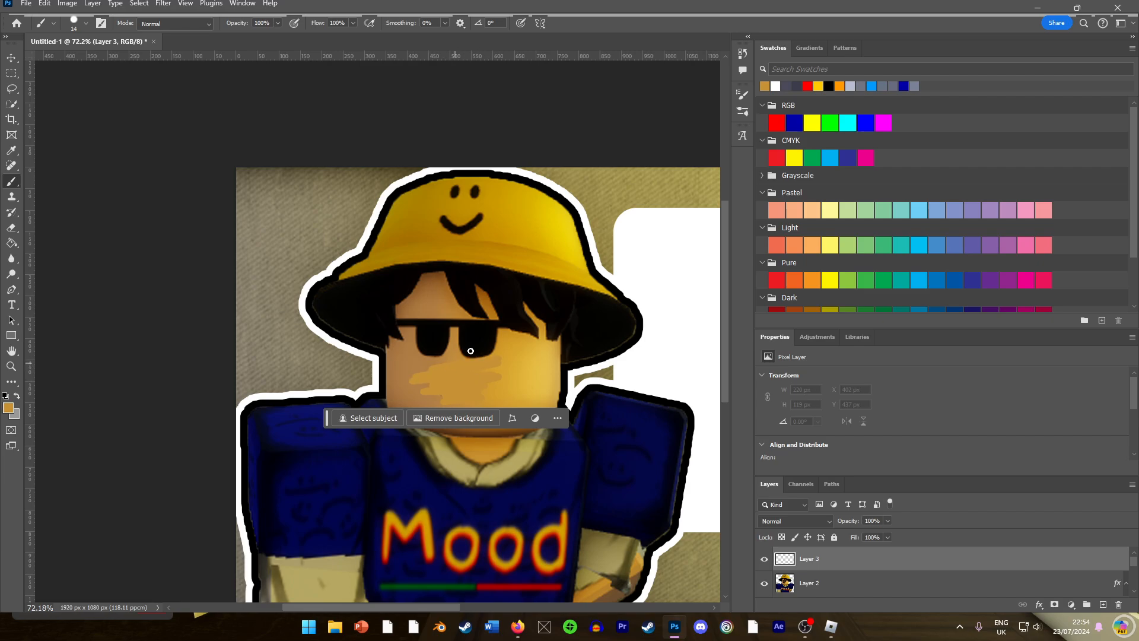
{"action": "key", "text": "ctrl+z"}
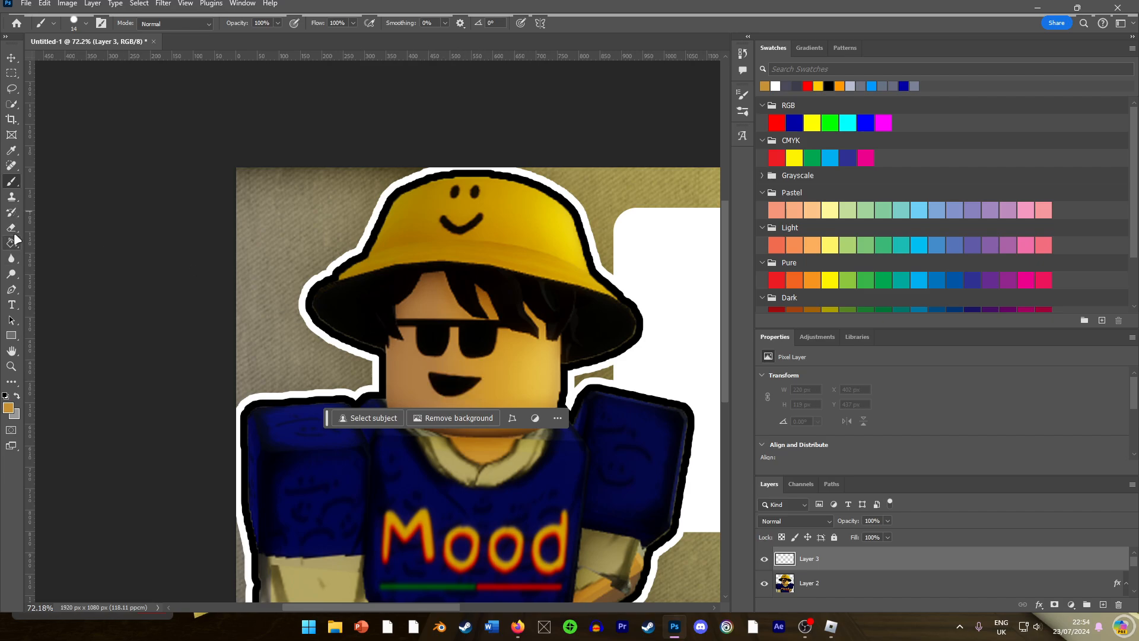
{"action": "left_click", "coordinate": [402, 363], "text": "alt"}
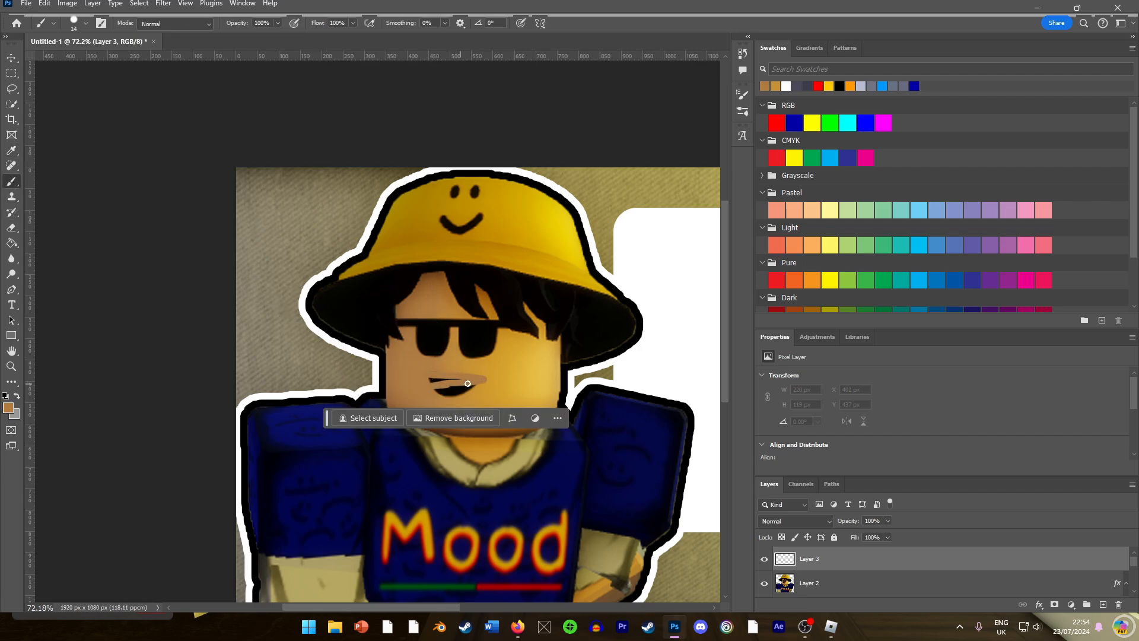
{"action": "left_click_drag", "start_coordinate": [458, 387], "coordinate": [466, 395]}
{"action": "key", "text": "ctrl+z"}
Switch to the Soft Round brush and paint over the avatar's mouth with the sampled skin tone.
{"action": "left_click", "coordinate": [76, 23]}
{"action": "left_click", "coordinate": [76, 173]}
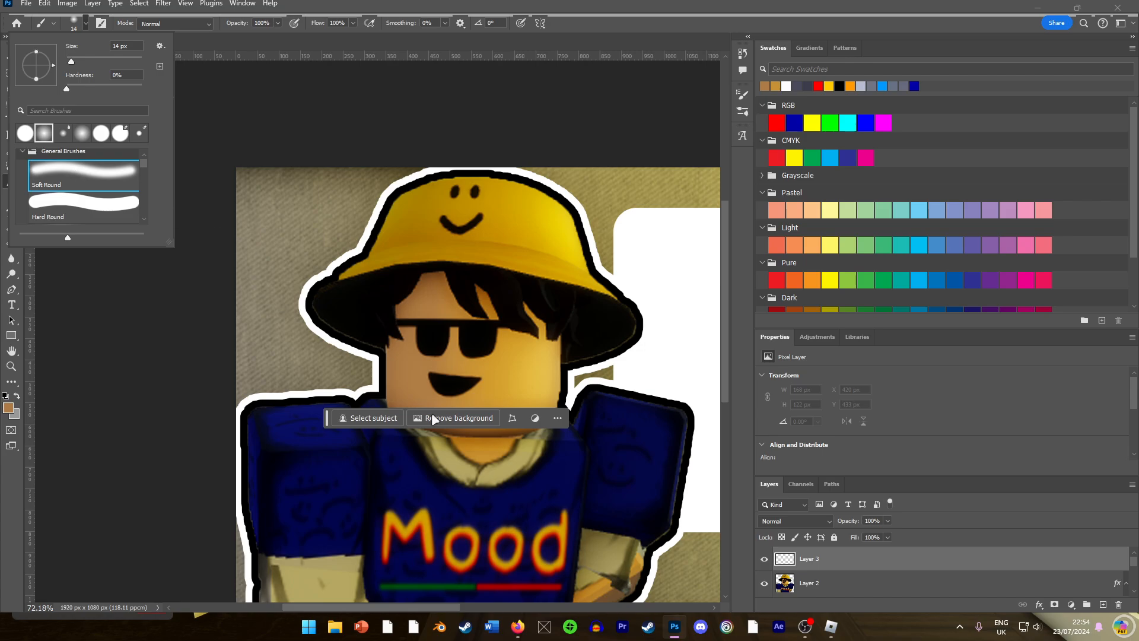
{"action": "left_click", "coordinate": [435, 387]}
{"action": "mouse_move", "coordinate": [435, 388]}
{"action": "left_mouse_down"}
{"action": "mouse_move", "coordinate": [478, 388]}
{"action": "mouse_move", "coordinate": [447, 398]}
{"action": "left_mouse_up"}
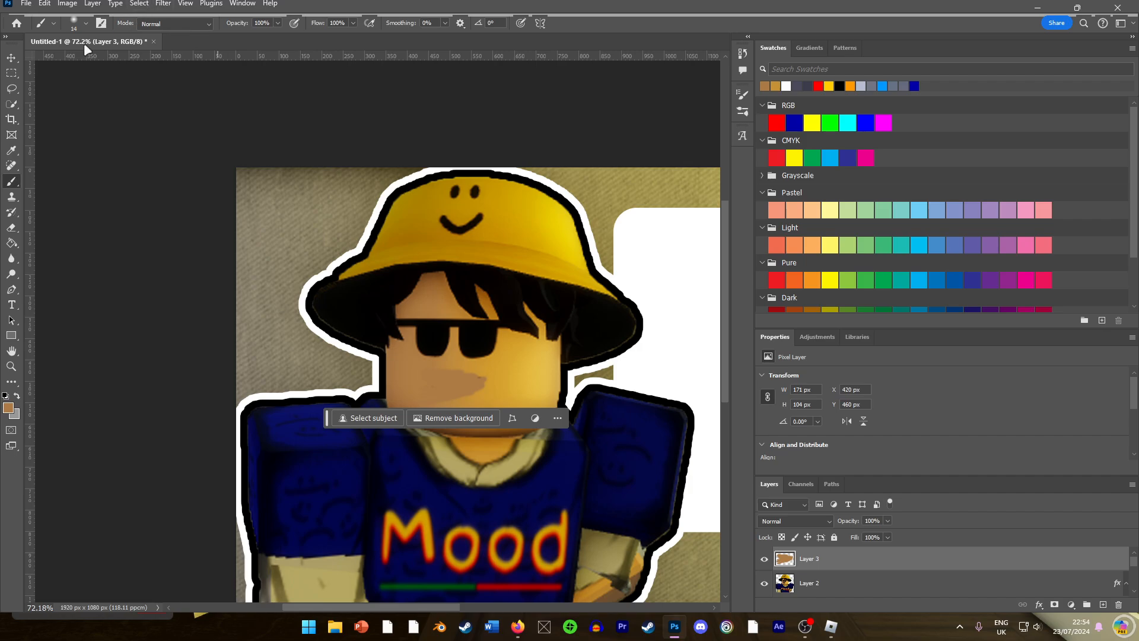
Enlarge the soft brush and paint skin tone over the avatar's sunglasses and the middle of the face.
{"action": "left_click", "coordinate": [86, 23]}
{"action": "left_click", "coordinate": [79, 61]}
{"action": "left_click", "coordinate": [435, 358]}
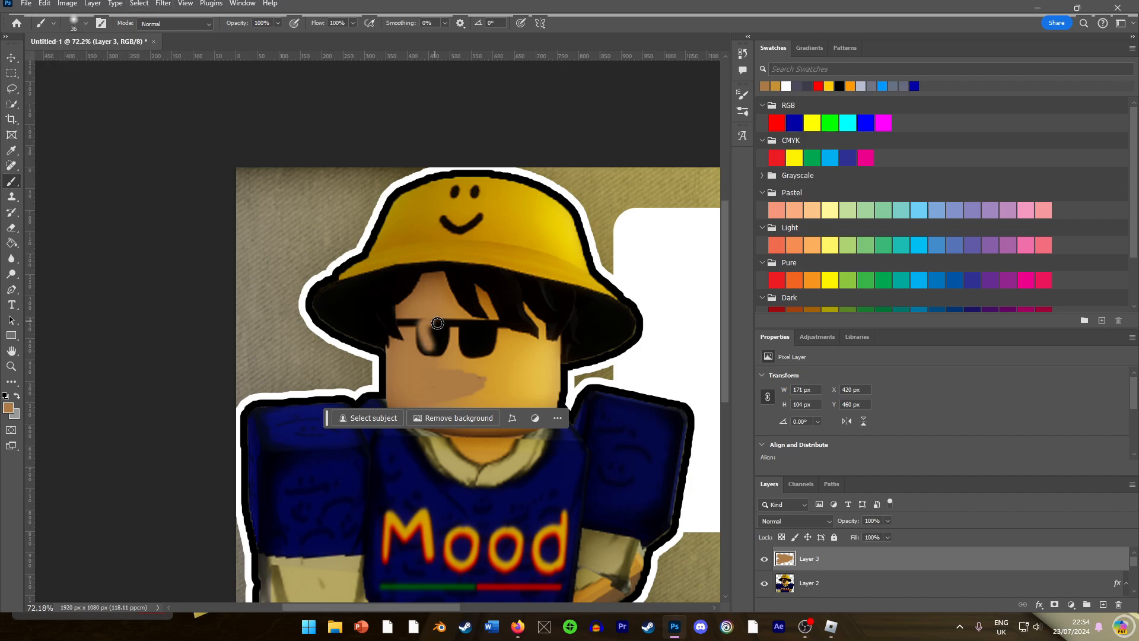
{"action": "mouse_move", "coordinate": [430, 341]}
{"action": "left_mouse_down"}
{"action": "mouse_move", "coordinate": [406, 328]}
{"action": "mouse_move", "coordinate": [399, 314]}
{"action": "mouse_move", "coordinate": [477, 338]}
{"action": "mouse_move", "coordinate": [465, 330]}
{"action": "mouse_move", "coordinate": [438, 318]}
{"action": "mouse_move", "coordinate": [472, 357]}
{"action": "mouse_move", "coordinate": [467, 344]}
{"action": "mouse_move", "coordinate": [487, 347]}
{"action": "mouse_move", "coordinate": [495, 327]}
{"action": "mouse_move", "coordinate": [437, 327]}
{"action": "mouse_move", "coordinate": [487, 325]}
{"action": "mouse_move", "coordinate": [461, 327]}
{"action": "mouse_move", "coordinate": [489, 349]}
{"action": "mouse_move", "coordinate": [439, 363]}
{"action": "mouse_move", "coordinate": [461, 341]}
{"action": "mouse_move", "coordinate": [436, 371]}
{"action": "mouse_move", "coordinate": [496, 334]}
{"action": "mouse_move", "coordinate": [467, 388]}
{"action": "left_mouse_up"}
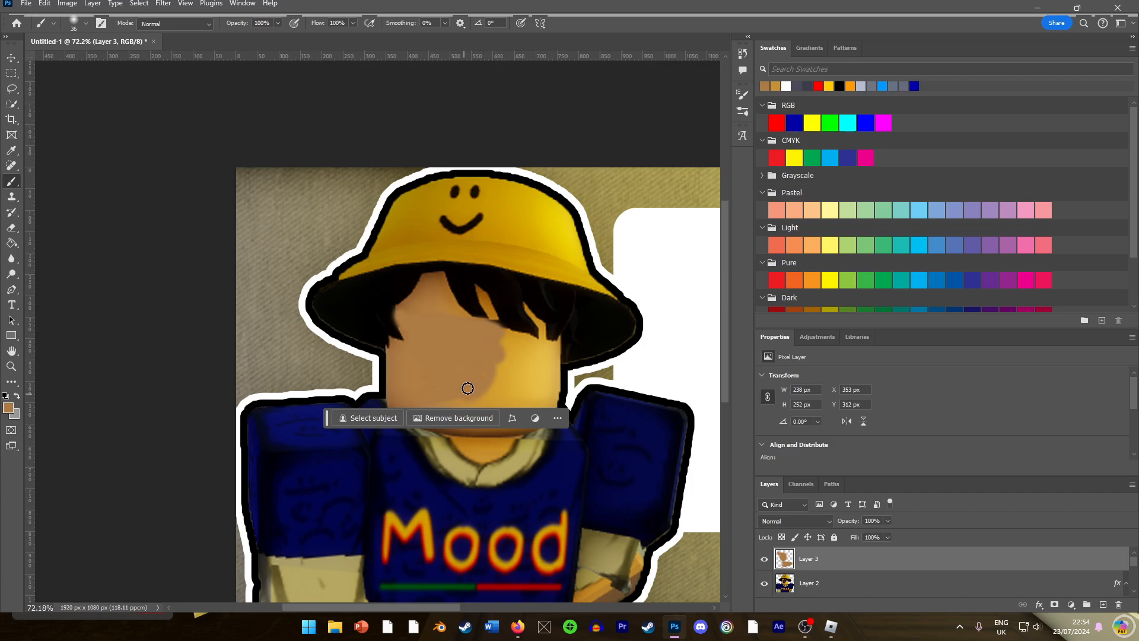
{"action": "scroll", "coordinate": [430, 399], "scroll_direction": "down", "scroll_amount": 5}
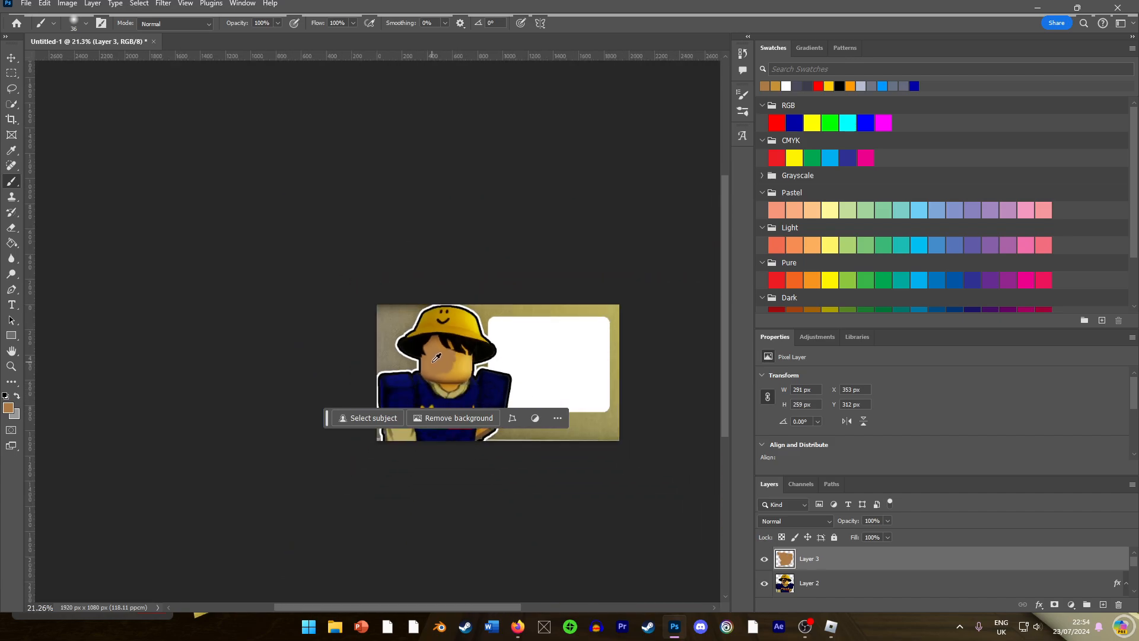
{"action": "scroll", "coordinate": [419, 381], "scroll_direction": "up", "scroll_amount": 4}
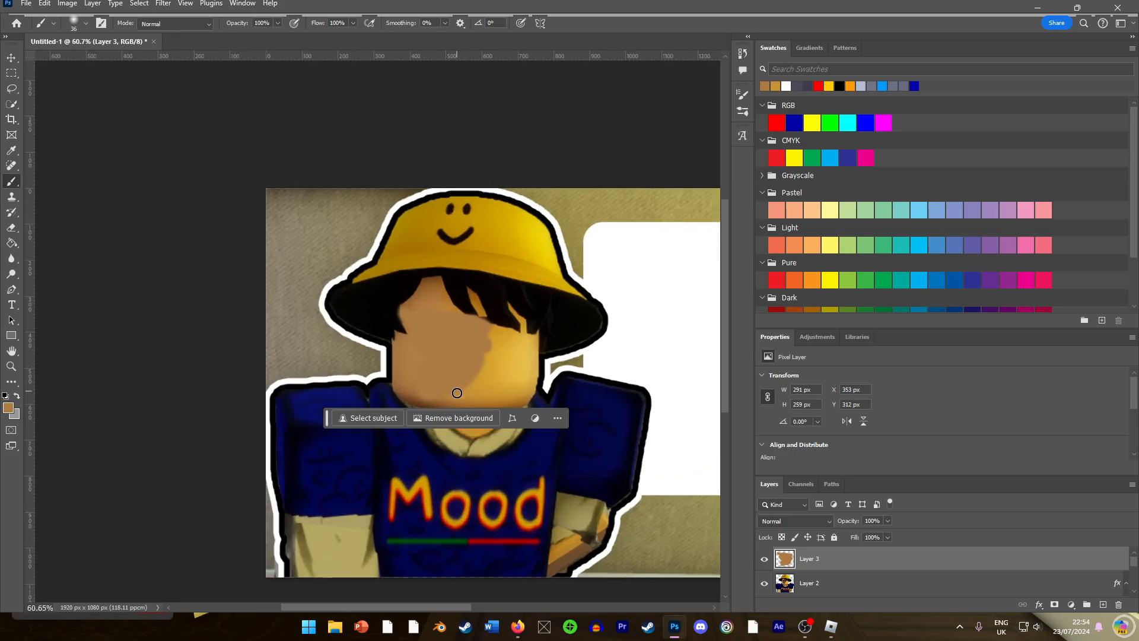
{"action": "left_click_drag", "start_coordinate": [457, 393], "coordinate": [479, 380]}
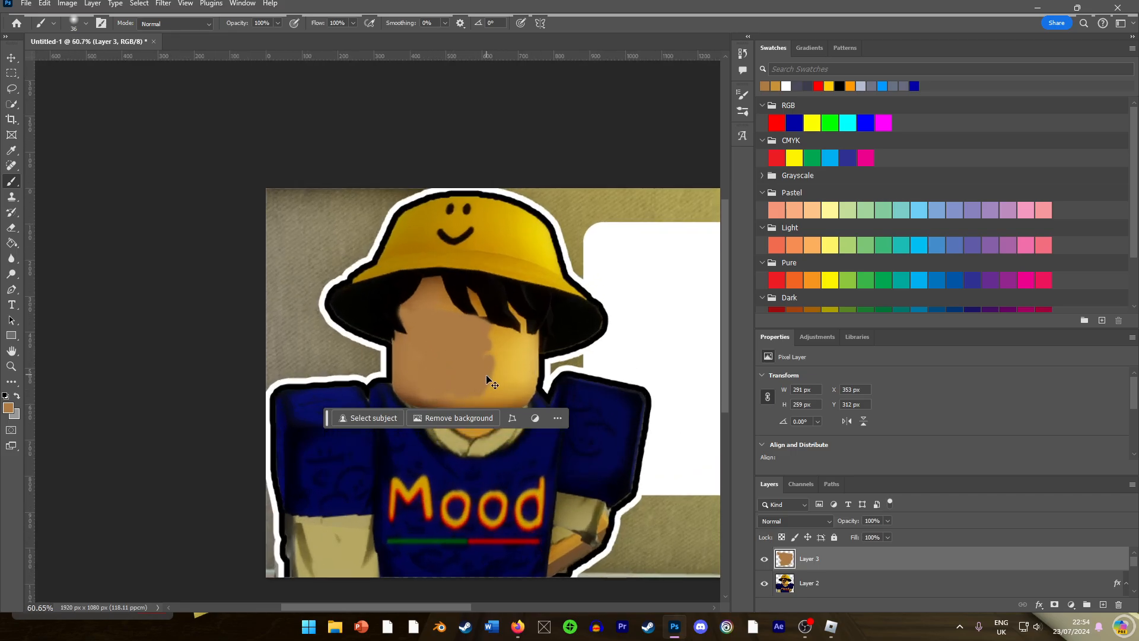
{"action": "scroll", "coordinate": [487, 376], "scroll_direction": "down", "scroll_amount": 5}
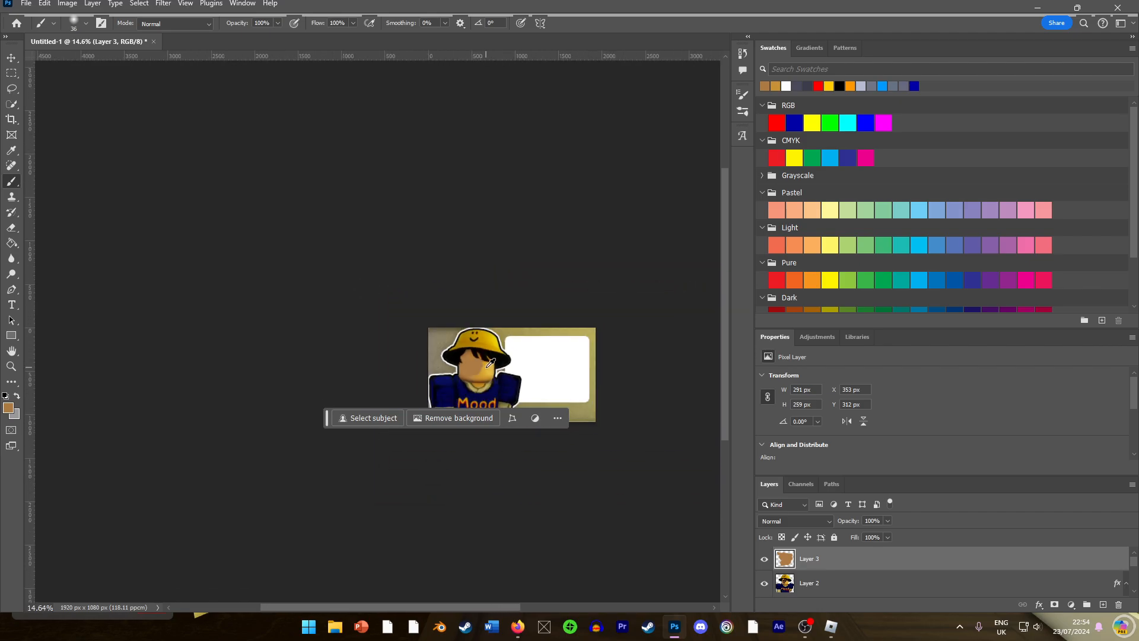
{"action": "scroll", "coordinate": [490, 362], "scroll_direction": "up", "scroll_amount": 7}
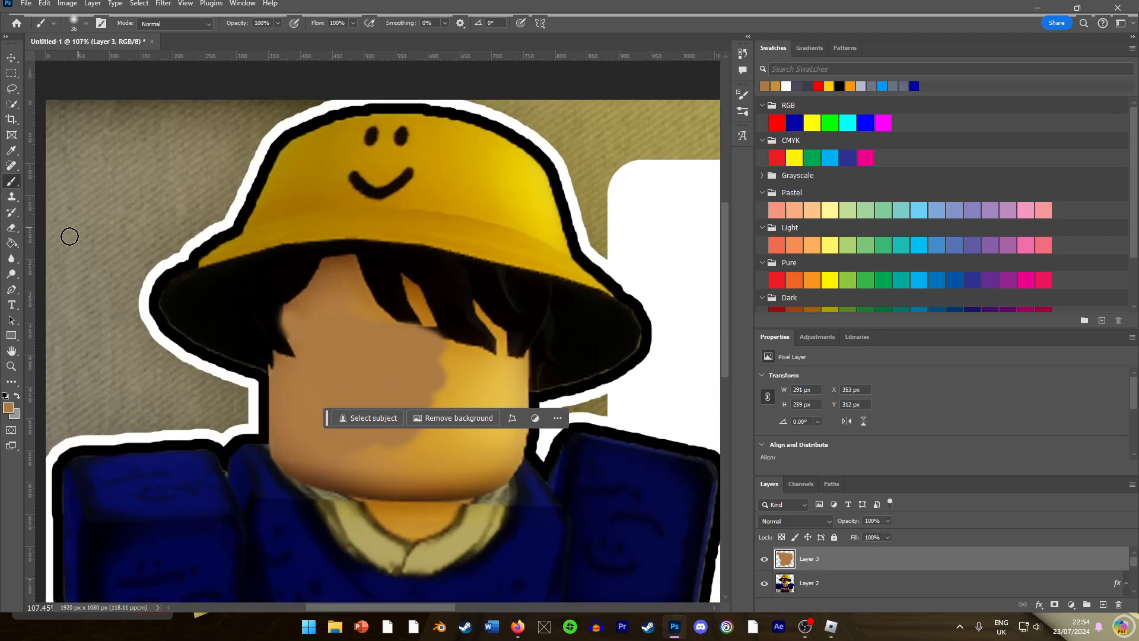
Try a Paint Bucket fill on the face, undo it, and merge the painted layer down into the avatar cutout layer.
{"action": "left_click", "coordinate": [12, 243]}
{"action": "left_click", "coordinate": [461, 381]}
{"action": "key", "text": "ctrl+z"}
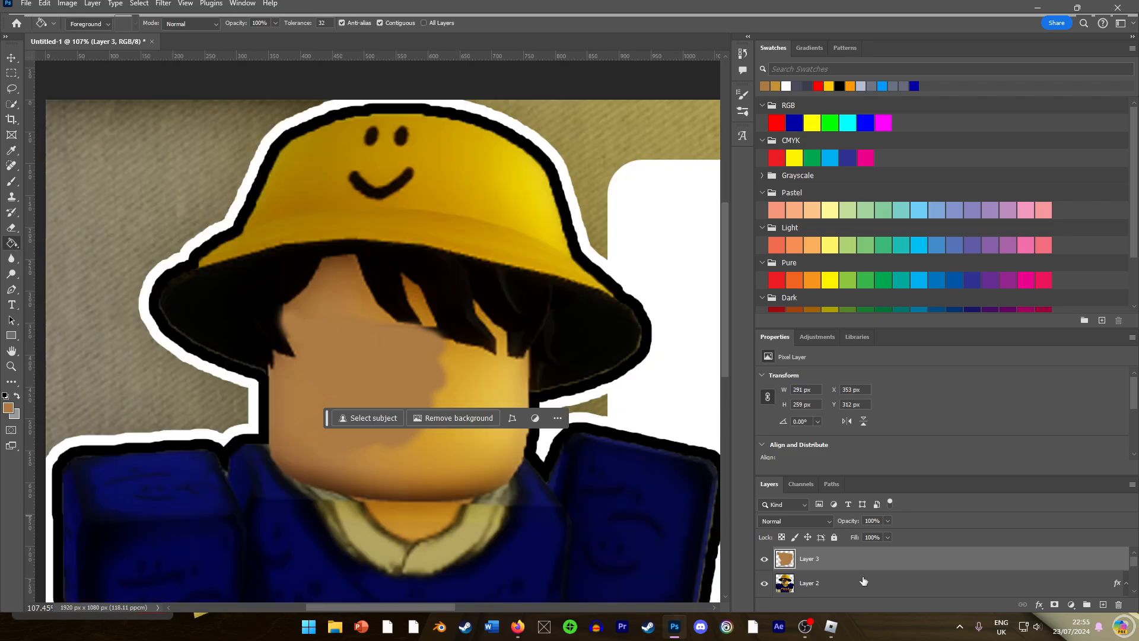
{"action": "key", "text": "ctrl+e"}
Try filling the unpainted part of the avatar's face and chin with the skin tone using the Paint Bucket.
{"action": "left_click", "coordinate": [494, 370]}
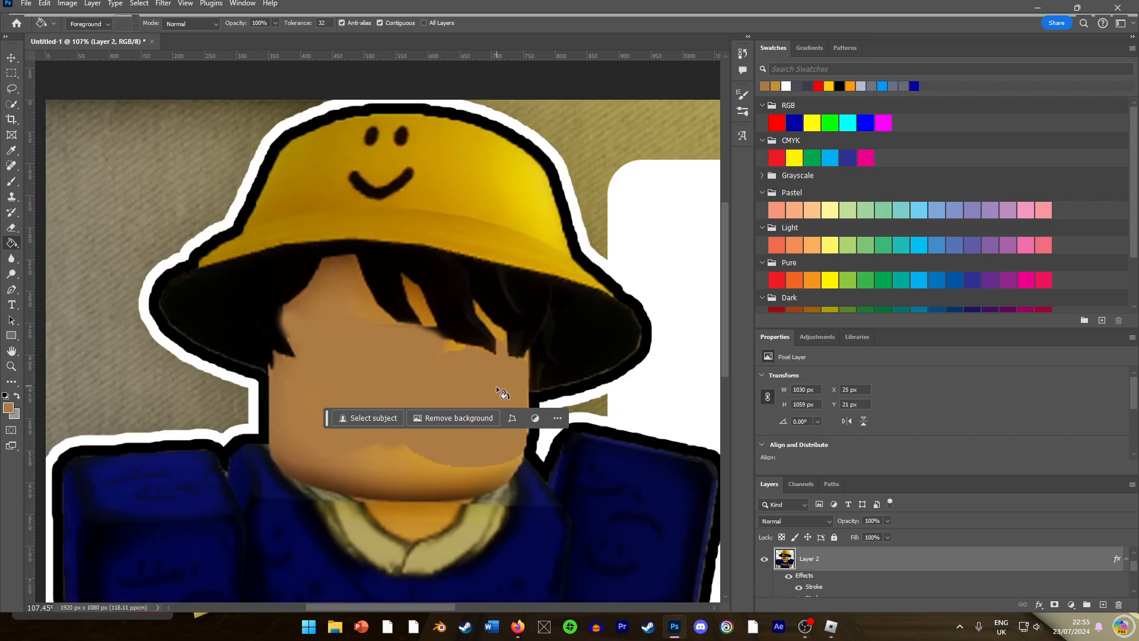
{"action": "left_click", "coordinate": [429, 474]}
{"action": "left_click", "coordinate": [372, 490]}
{"action": "left_click", "coordinate": [371, 490]}
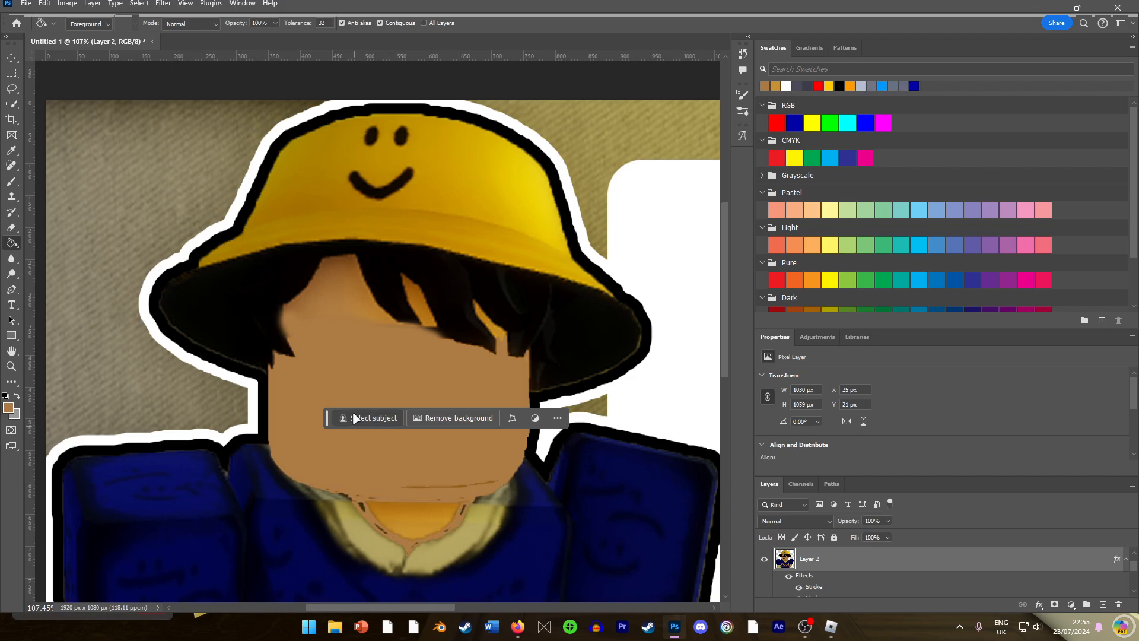
{"action": "scroll", "coordinate": [377, 426], "scroll_direction": "down", "scroll_amount": 10}
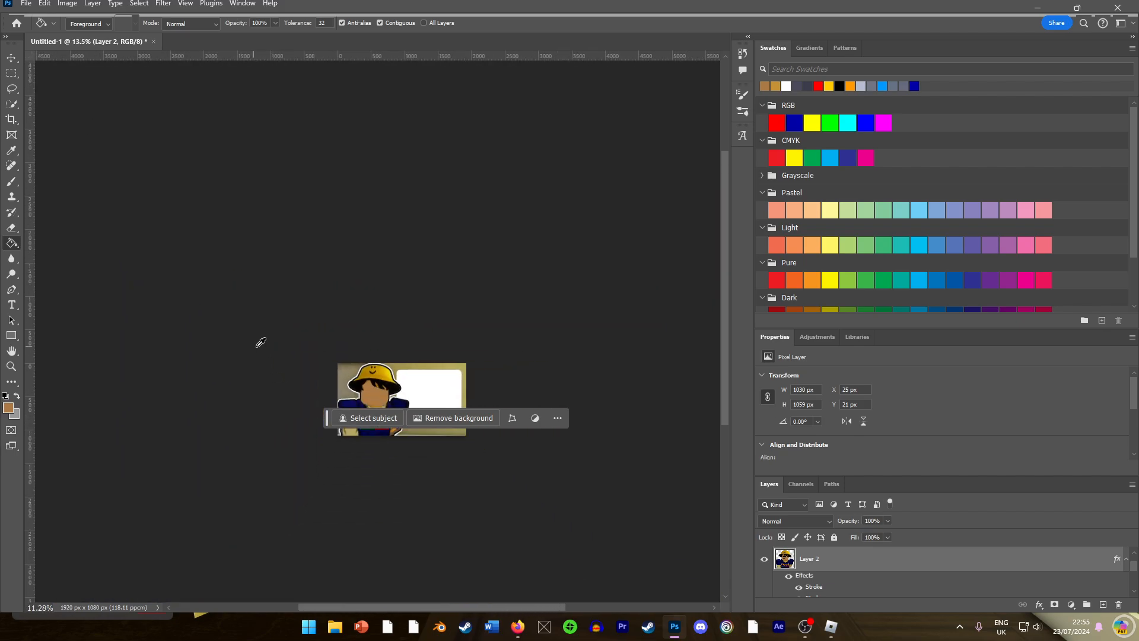
{"action": "scroll", "coordinate": [379, 382], "scroll_direction": "up", "scroll_amount": 5}
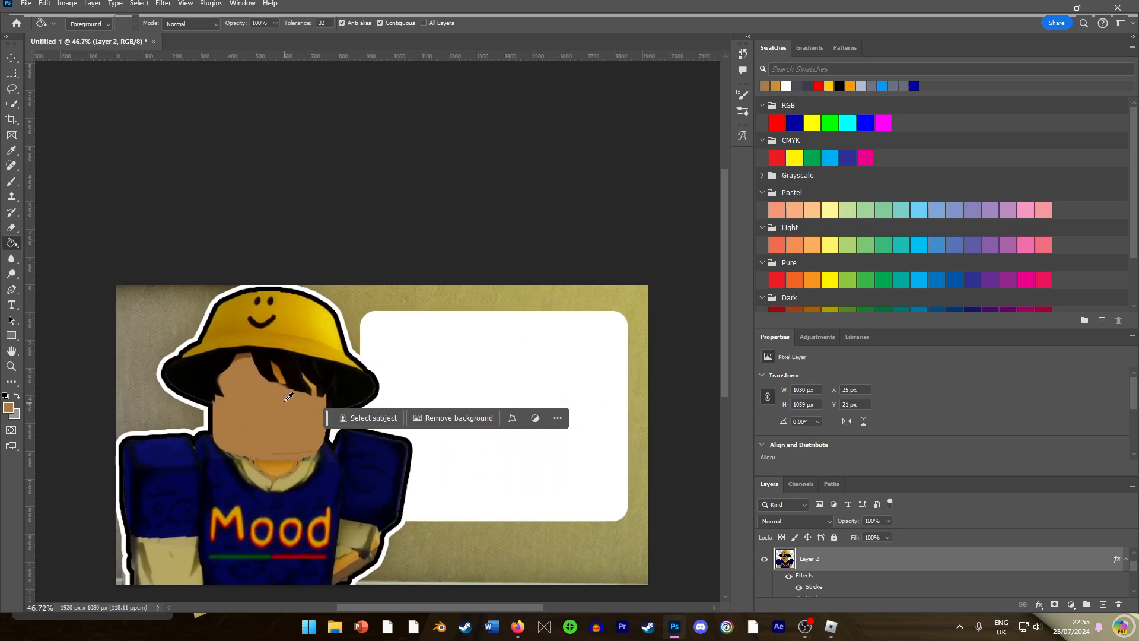
Undo the Paint Bucket fills on the avatar's face, keeping the brush-painted patch.
{"action": "key", "text": "ctrl+z"}
{"action": "key", "text": "ctrl+z"}
{"action": "key", "text": "ctrl+z"}
{"action": "key", "text": "ctrl+z"}
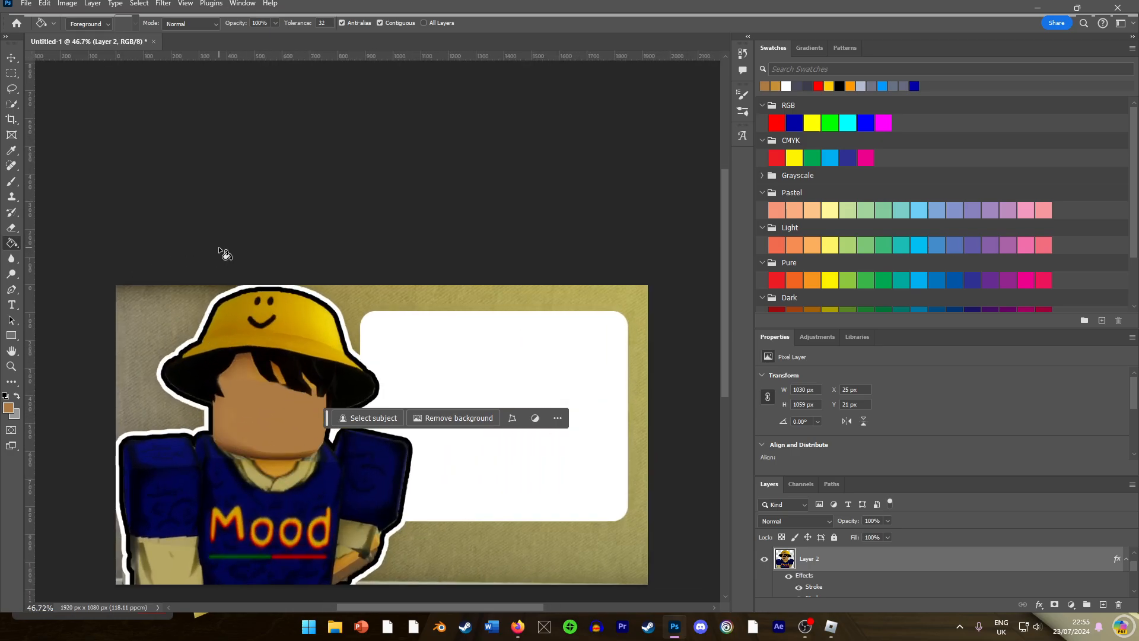
{"action": "key", "text": "ctrl+z"}
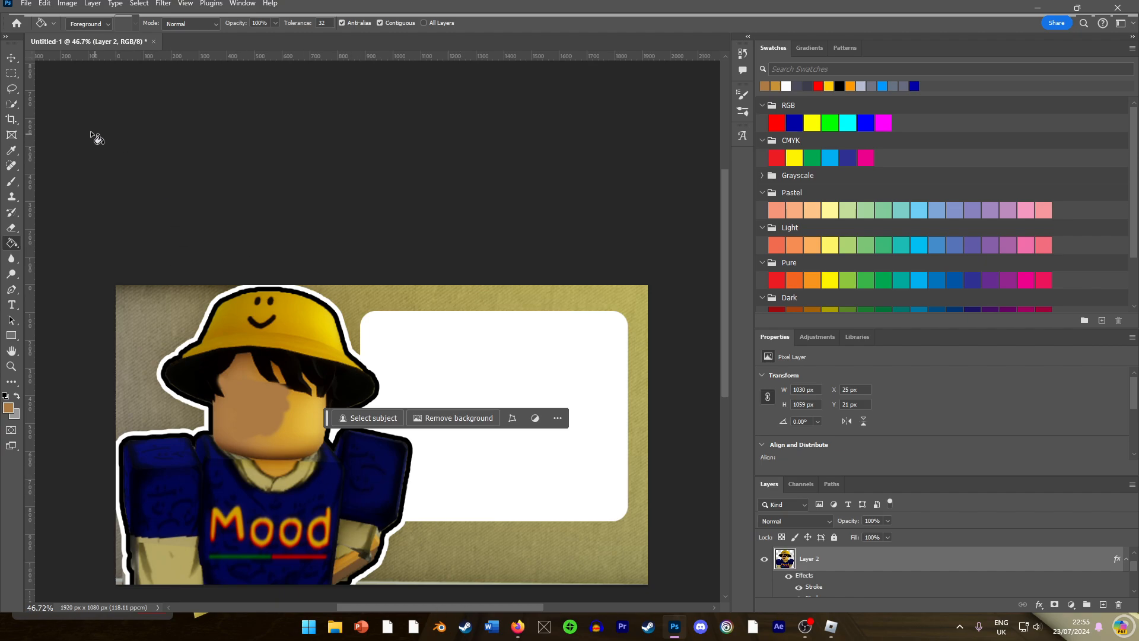
Switch to Firefox, open roblox.com in a new tab, and go to the Creator Hub's store.
{"action": "left_click", "coordinate": [518, 626]}
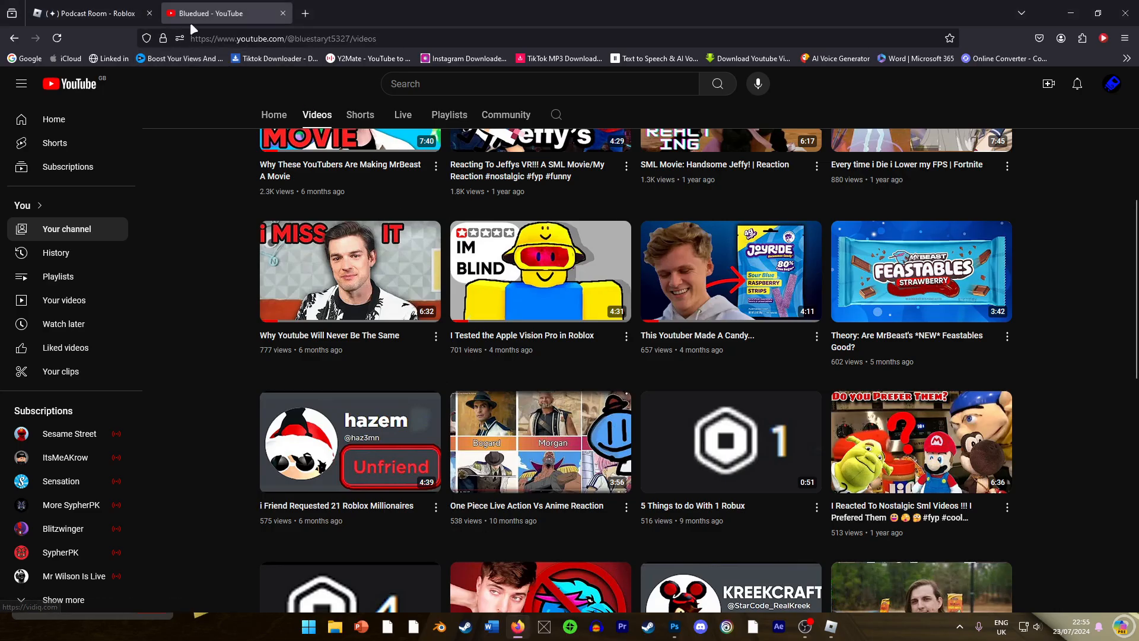
{"action": "left_click", "coordinate": [306, 13]}
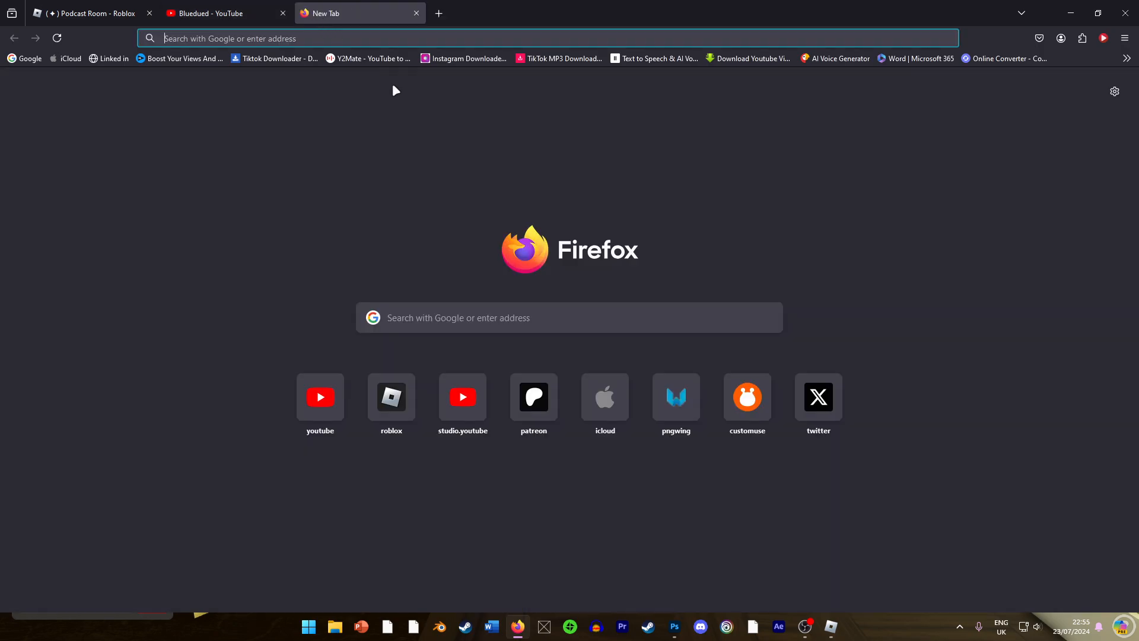
{"action": "type", "text": "roblox.com/"}
{"action": "key", "text": "Return"}
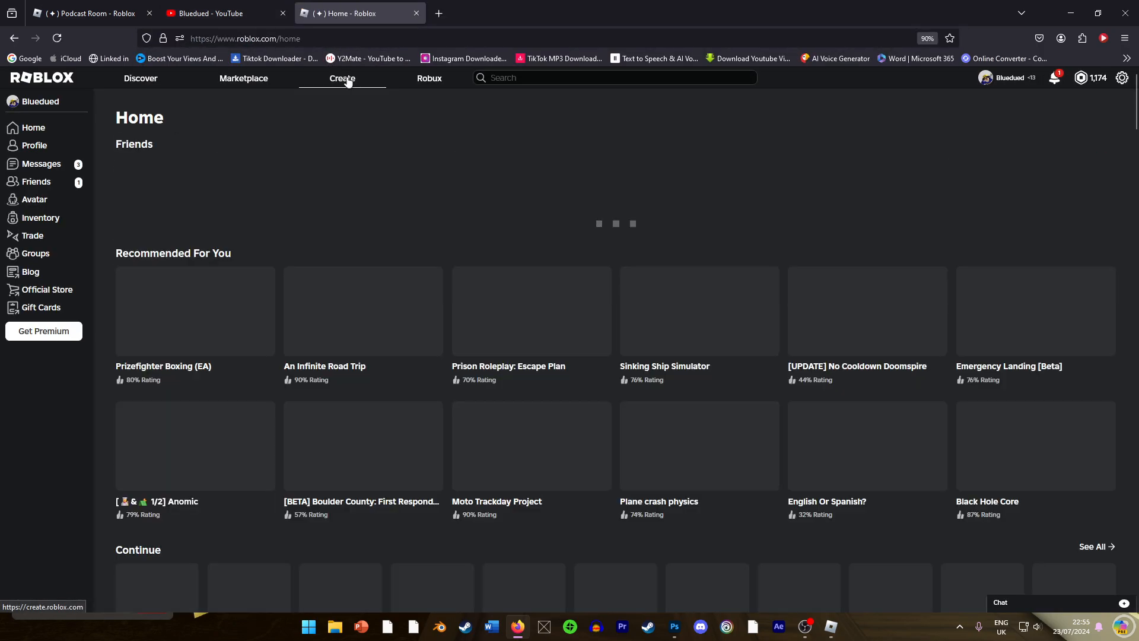
{"action": "left_click", "coordinate": [348, 82]}
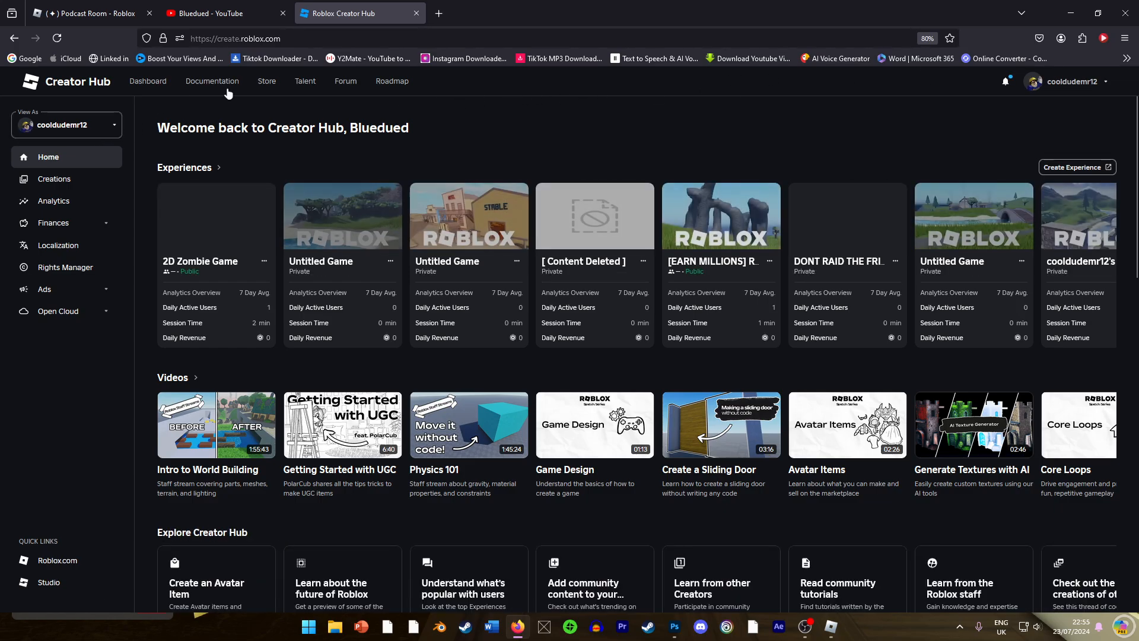
{"action": "left_click", "coordinate": [266, 81]}
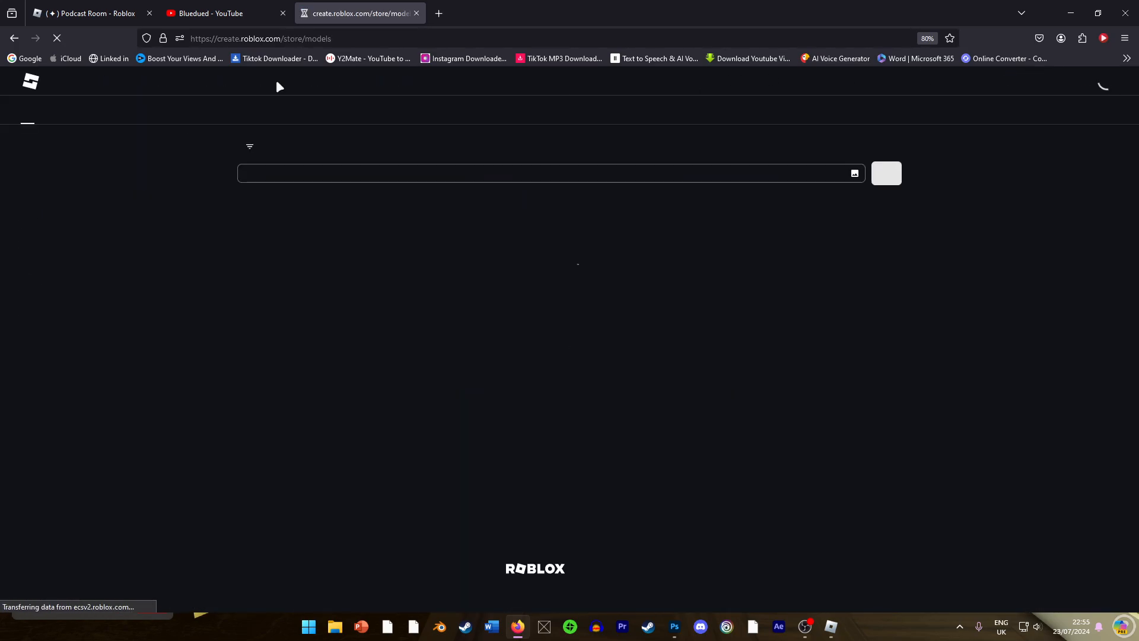
Search the store's images for "happy face".
{"action": "left_click", "coordinate": [617, 172]}
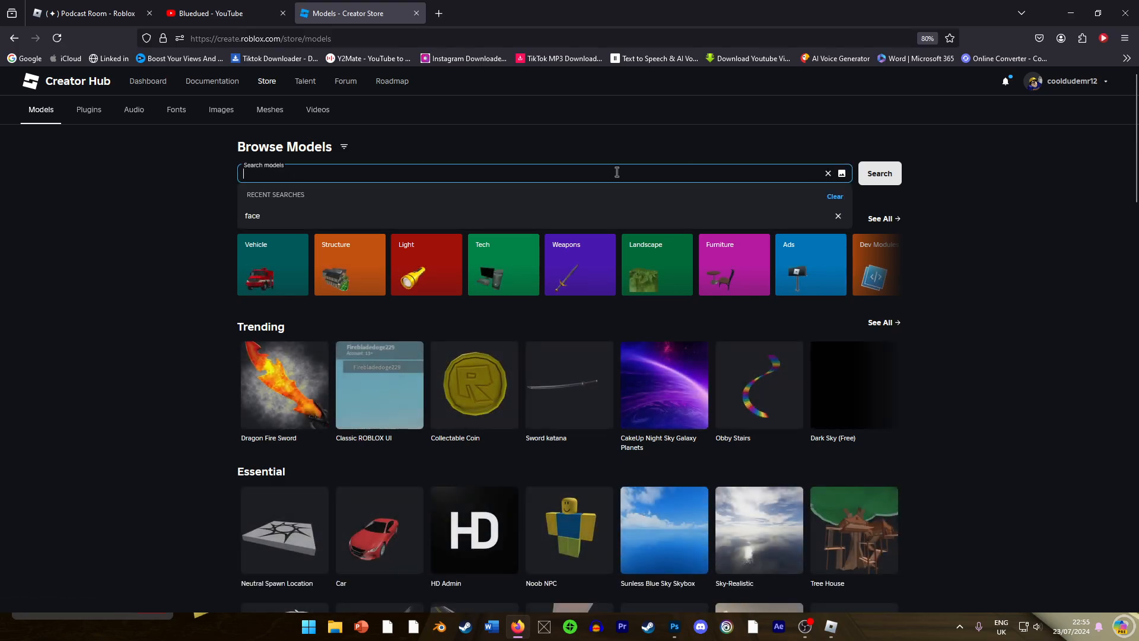
{"action": "left_click", "coordinate": [344, 146]}
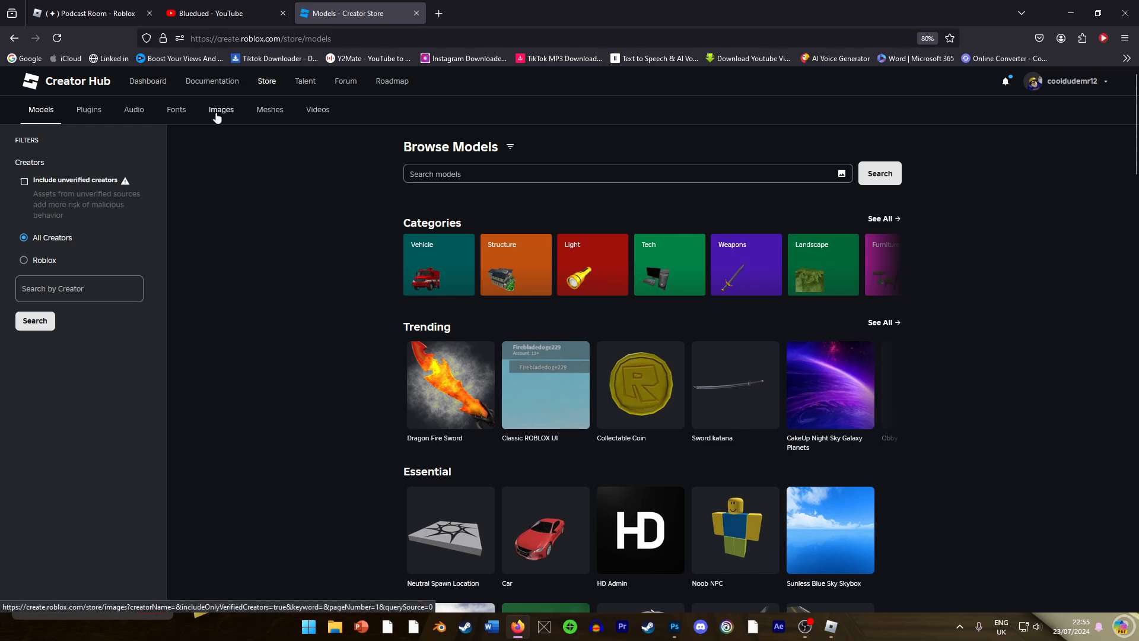
{"action": "left_click", "coordinate": [219, 110]}
{"action": "left_click", "coordinate": [291, 172]}
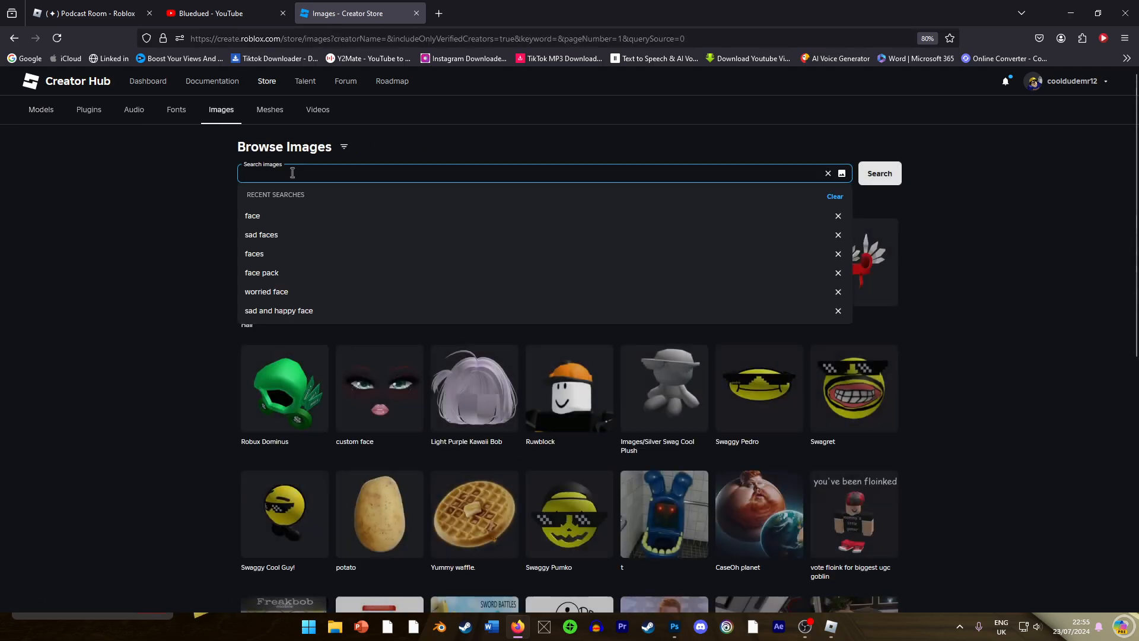
{"action": "type", "text": "face"}
{"action": "key", "text": "BackSpace"}
{"action": "key", "text": "BackSpace"}
{"action": "key", "text": "BackSpace"}
{"action": "key", "text": "BackSpace"}
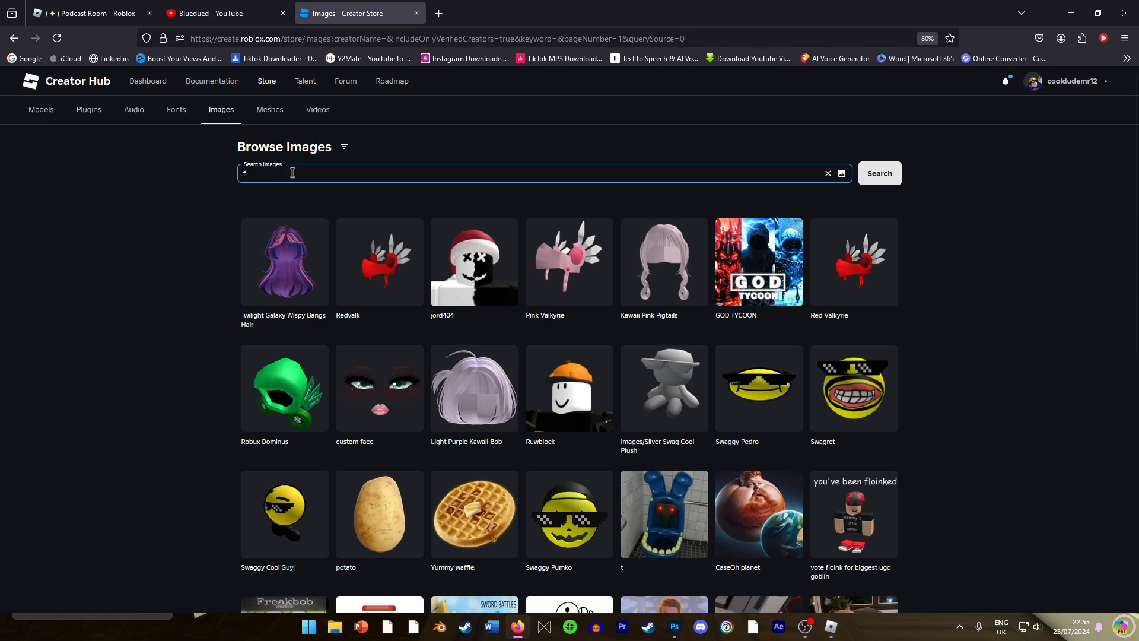
{"action": "type", "text": "happy"}
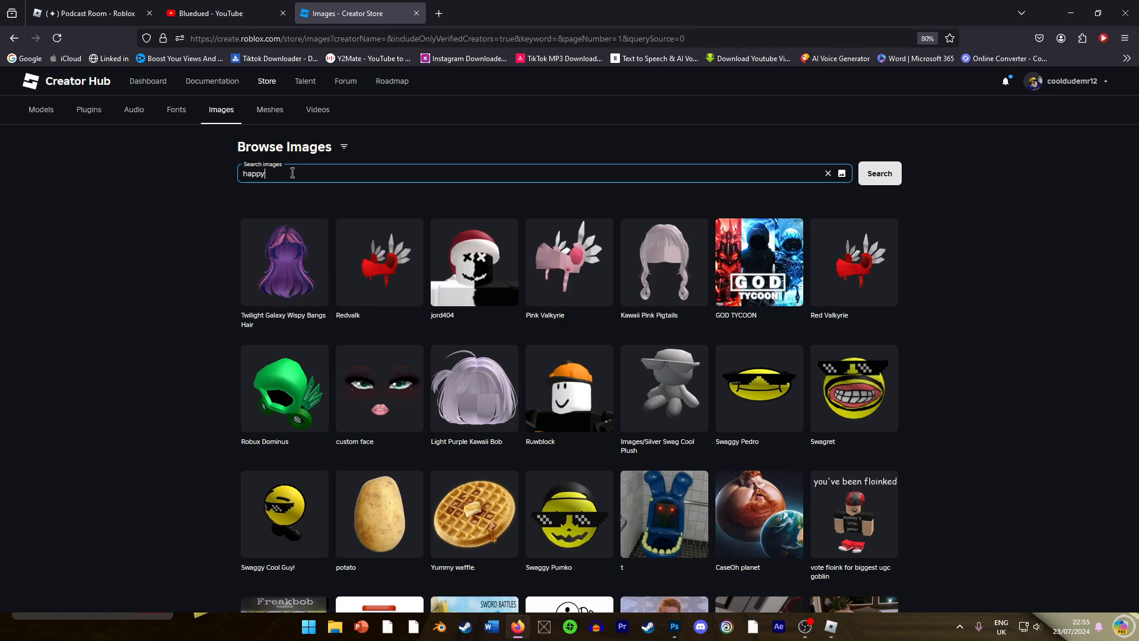
{"action": "type", "text": " face"}
{"action": "key", "text": "Return"}
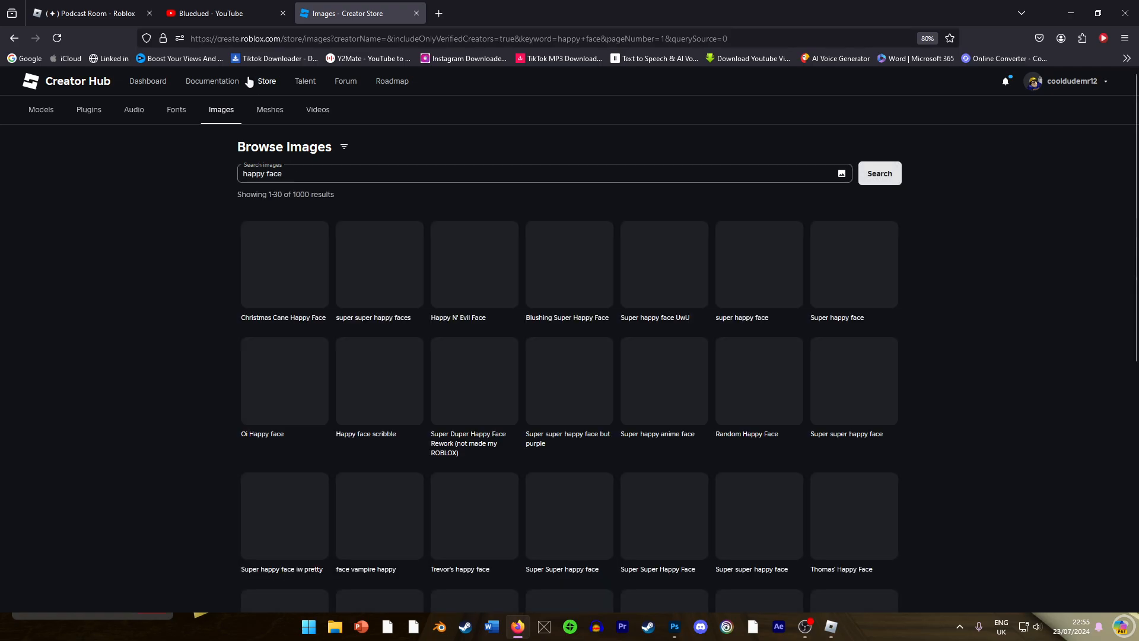
Browse to the second page of happy face results and open the "happy face (NO AVATAR FACE)" decal.
{"action": "scroll", "coordinate": [379, 285], "scroll_direction": "down", "scroll_amount": 6}
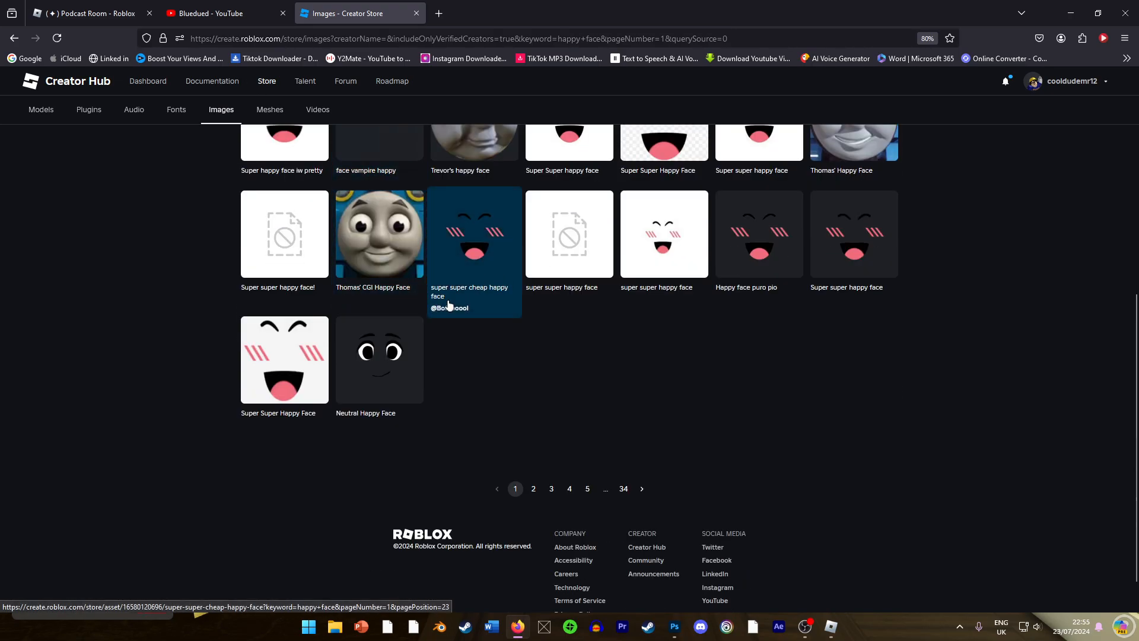
{"action": "left_click", "coordinate": [533, 488]}
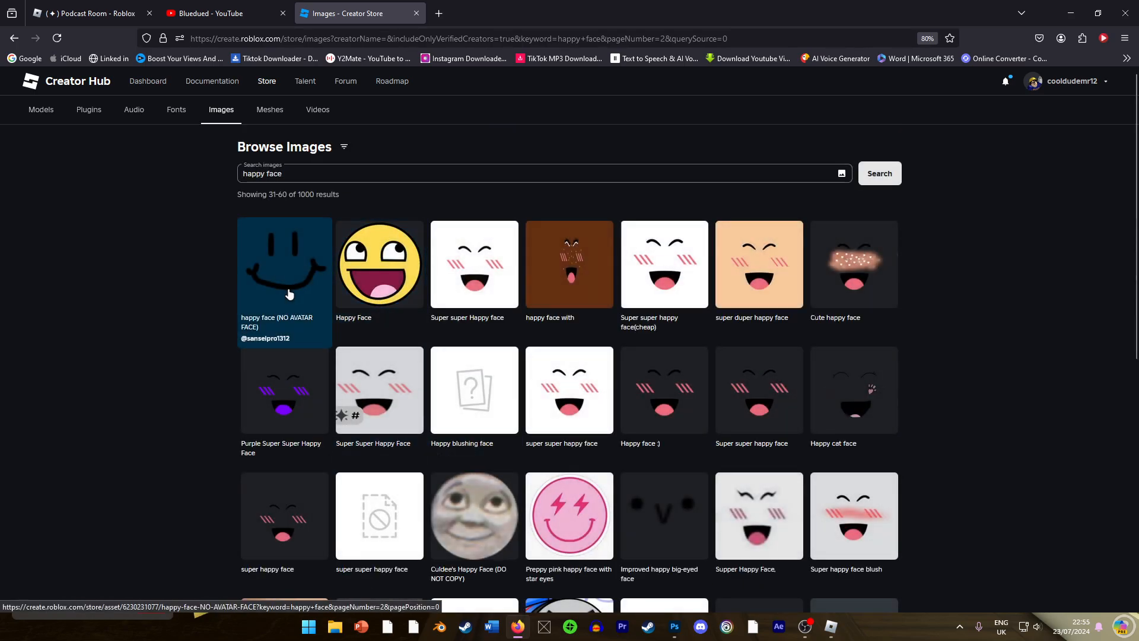
{"action": "left_click", "coordinate": [290, 287]}
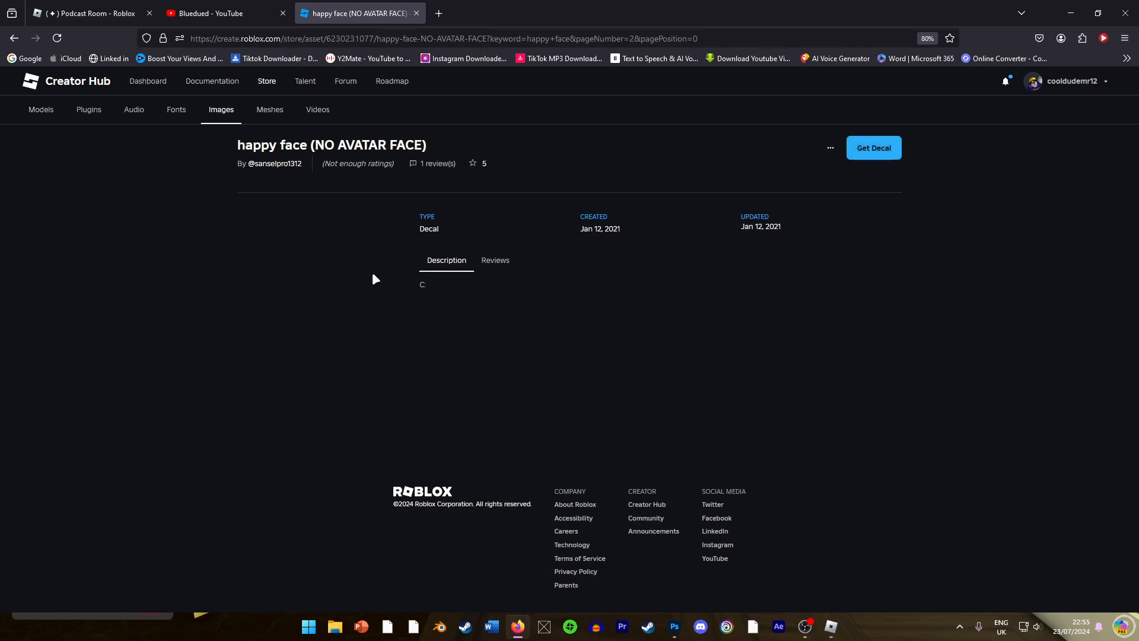
Save the decal's face image to the Downloads folder as Webp.webp, replacing the existing file.
{"action": "right_click", "coordinate": [352, 270]}
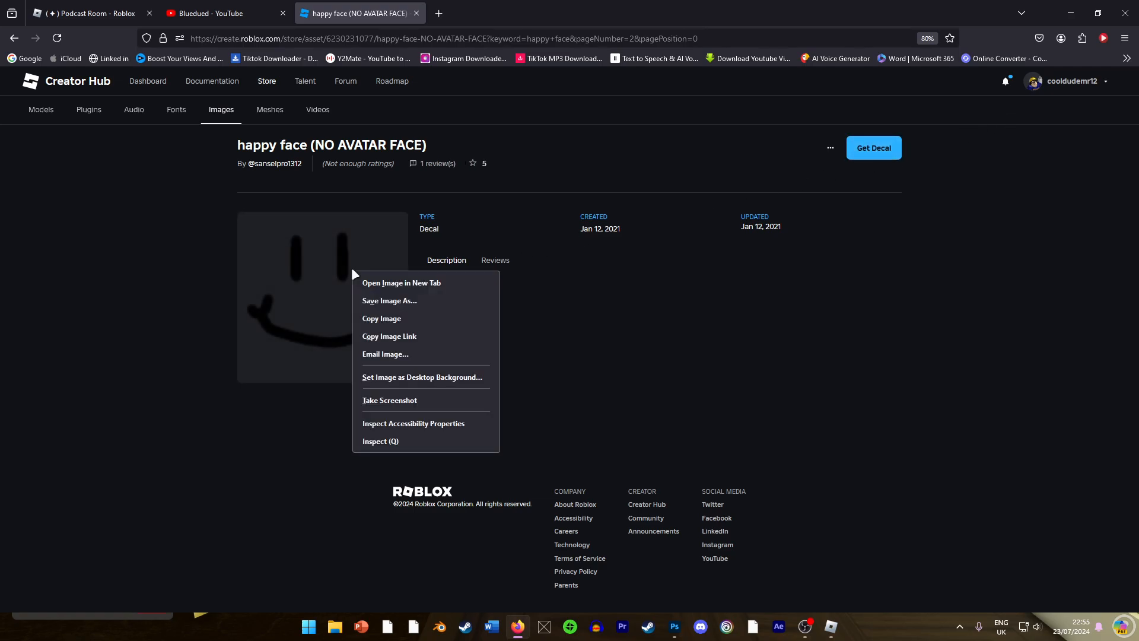
{"action": "double_click", "coordinate": [307, 291]}
{"action": "right_click", "coordinate": [312, 297]}
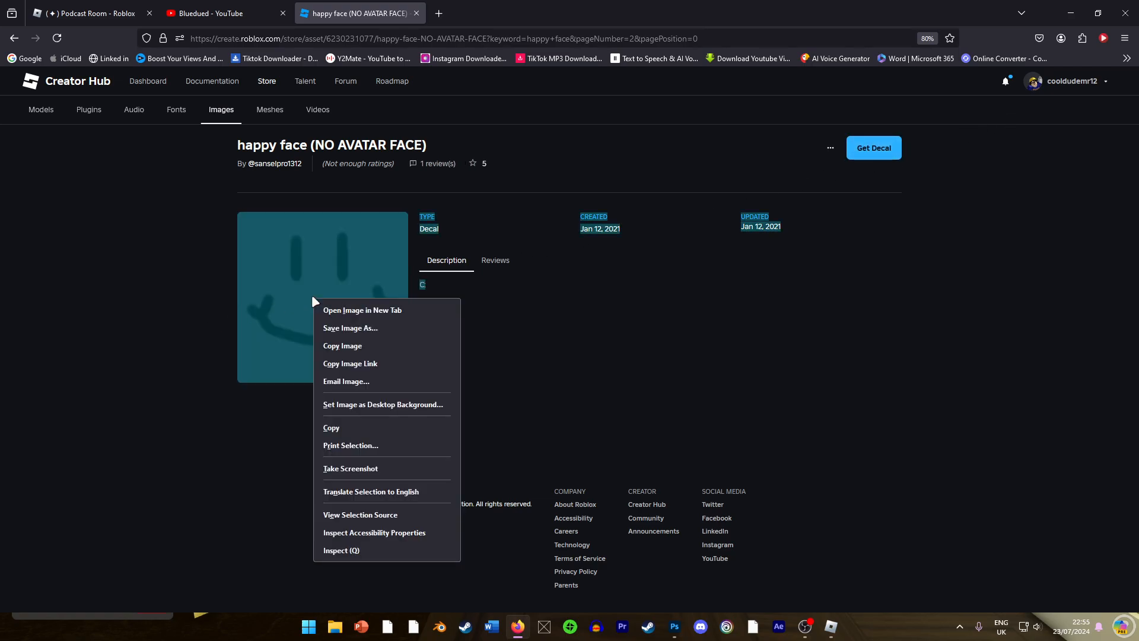
{"action": "left_click", "coordinate": [350, 327]}
{"action": "left_click", "coordinate": [65, 206]}
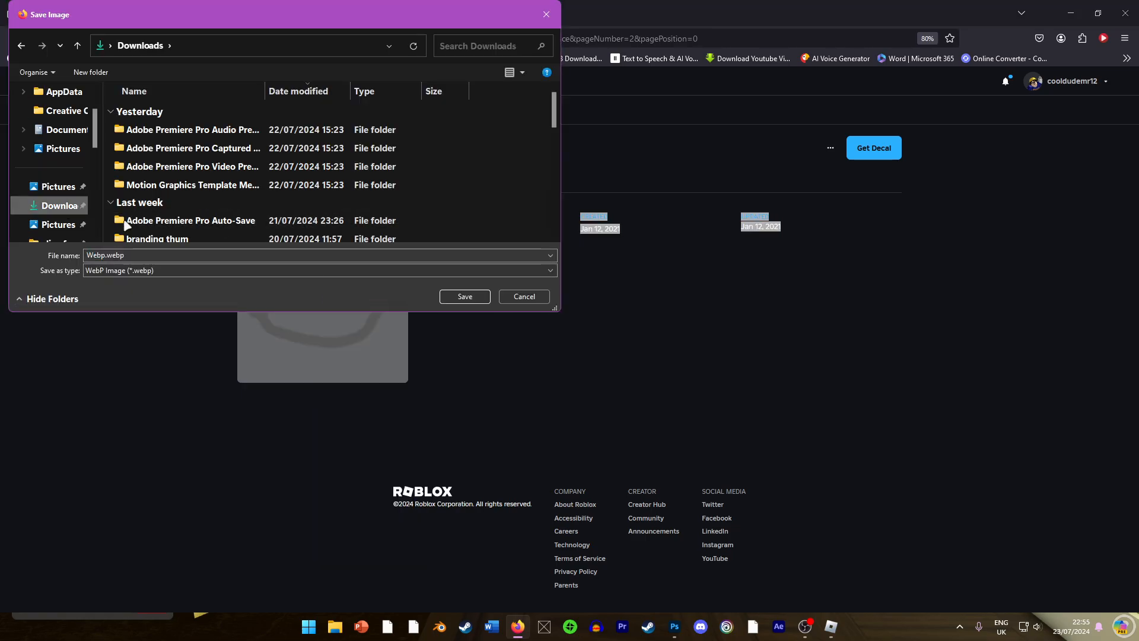
{"action": "left_click", "coordinate": [465, 296]}
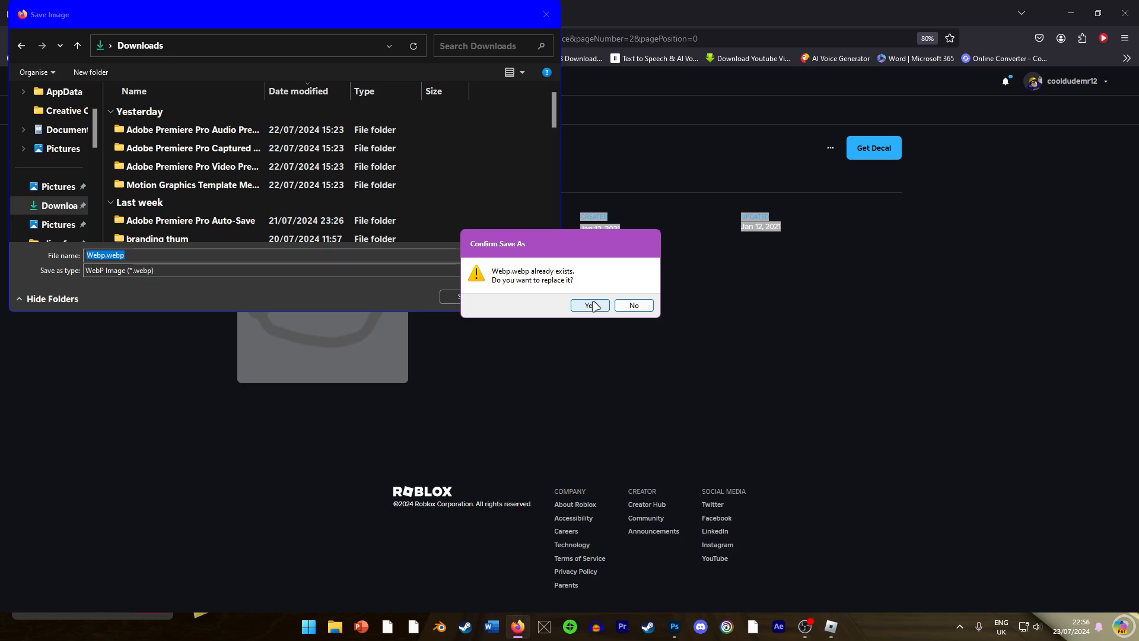
{"action": "left_click", "coordinate": [593, 304]}
Switch to Photoshop, try pasting the clipboard image into the thumbnail, undo the paste, and return to Firefox.
{"action": "left_click", "coordinate": [1070, 13]}
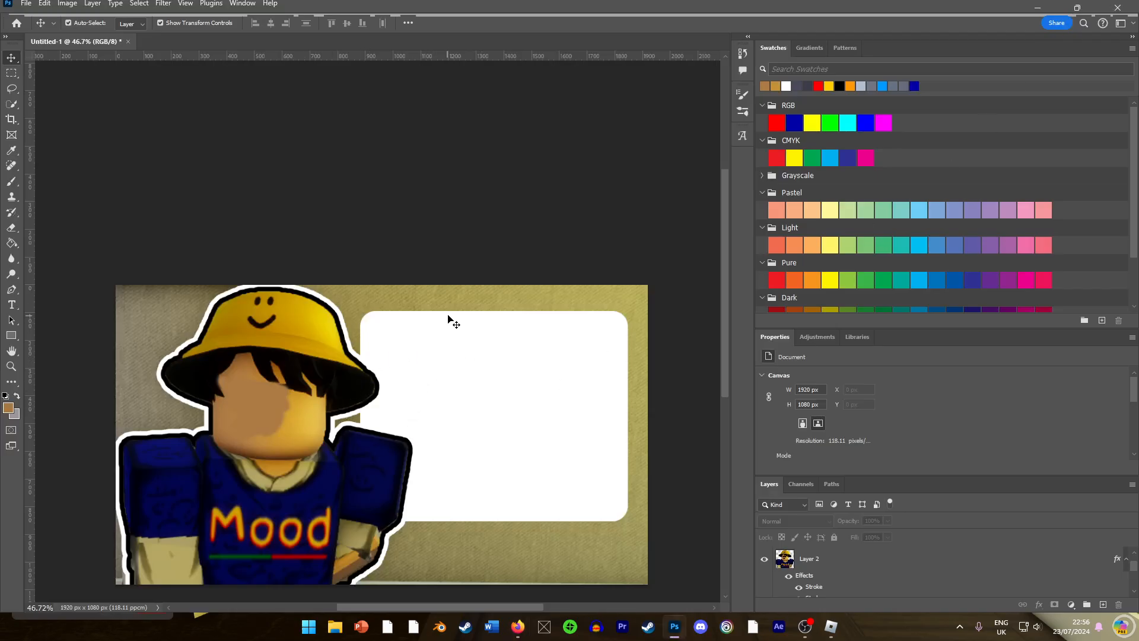
{"action": "key", "text": "ctrl+v"}
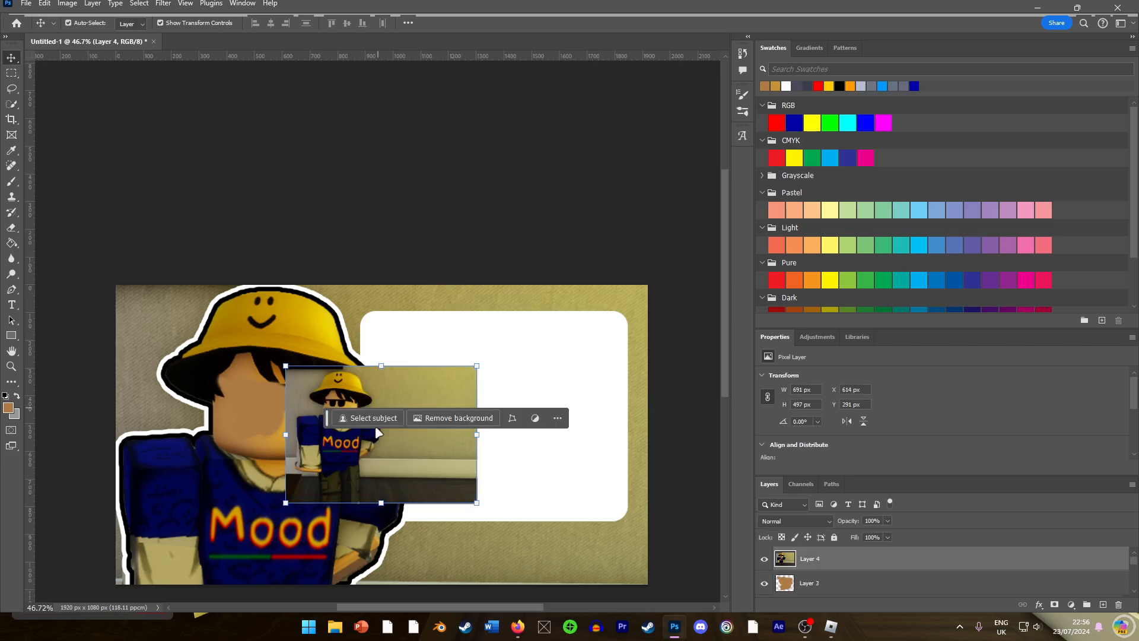
{"action": "key", "text": "ctrl+z"}
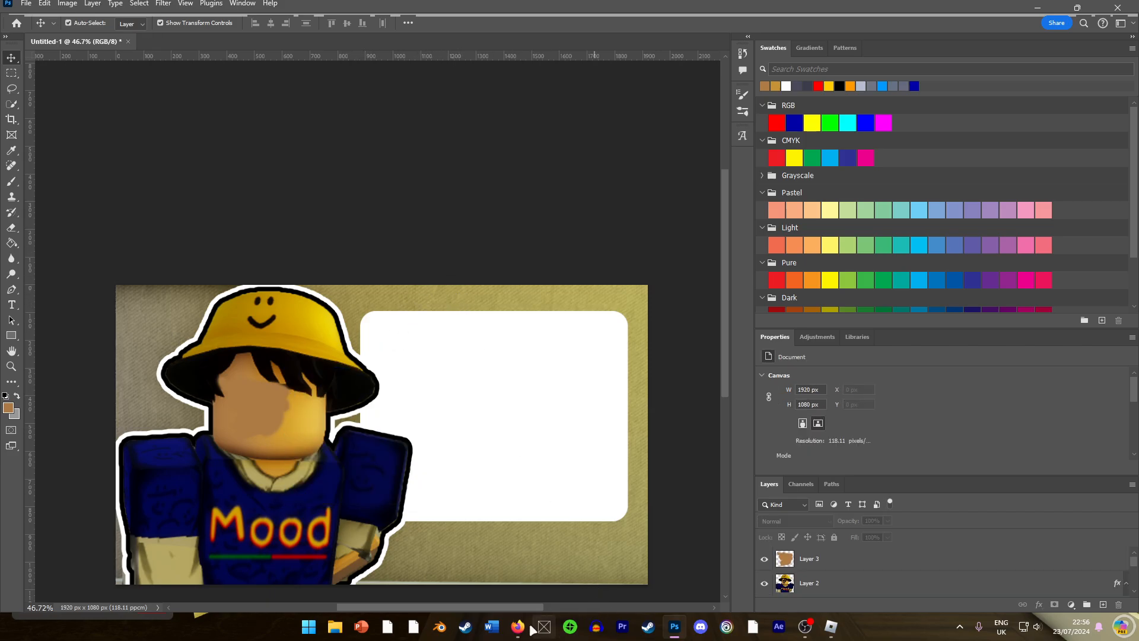
{"action": "left_click", "coordinate": [517, 627]}
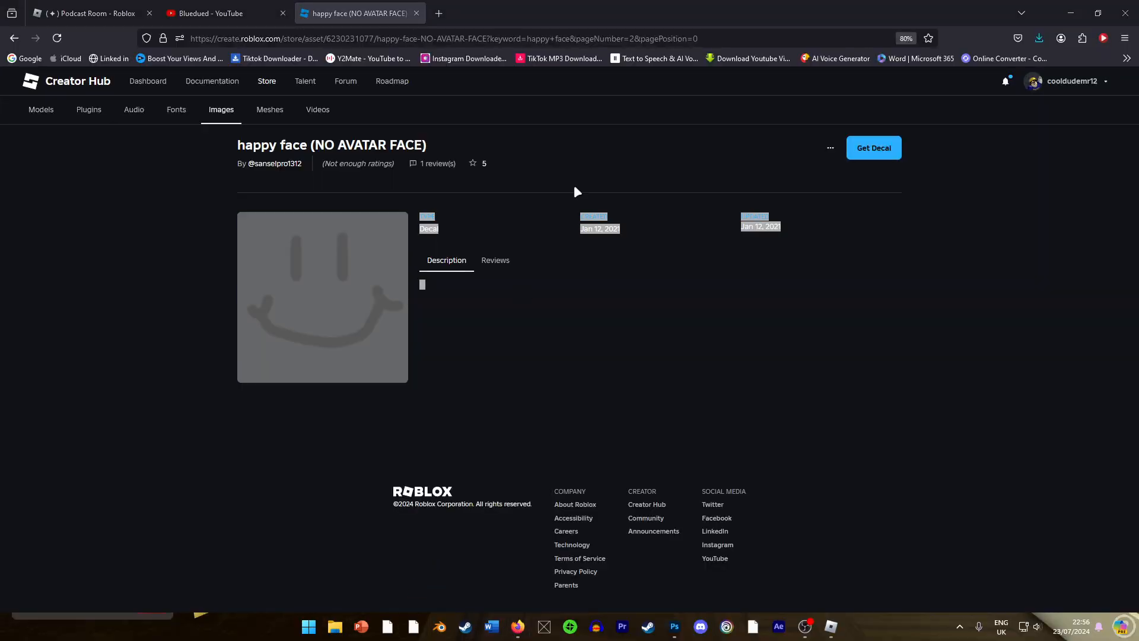
Switch to Photoshop and place the downloaded Webp face image into the thumbnail document.
{"action": "left_click", "coordinate": [1071, 14]}
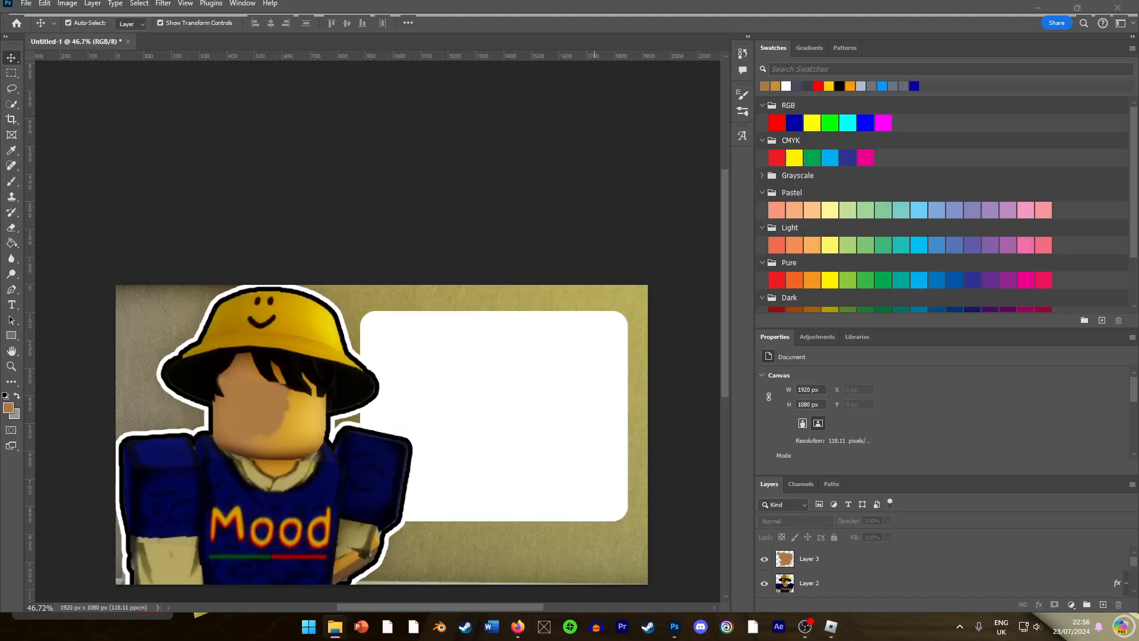
{"action": "left_click_drag", "start_coordinate": [0, 180], "coordinate": [0, 181]}
{"action": "left_click_drag", "start_coordinate": [0, 248], "coordinate": [0, 322]}
{"action": "left_click_drag", "start_coordinate": [0, 367], "coordinate": [444, 370]}
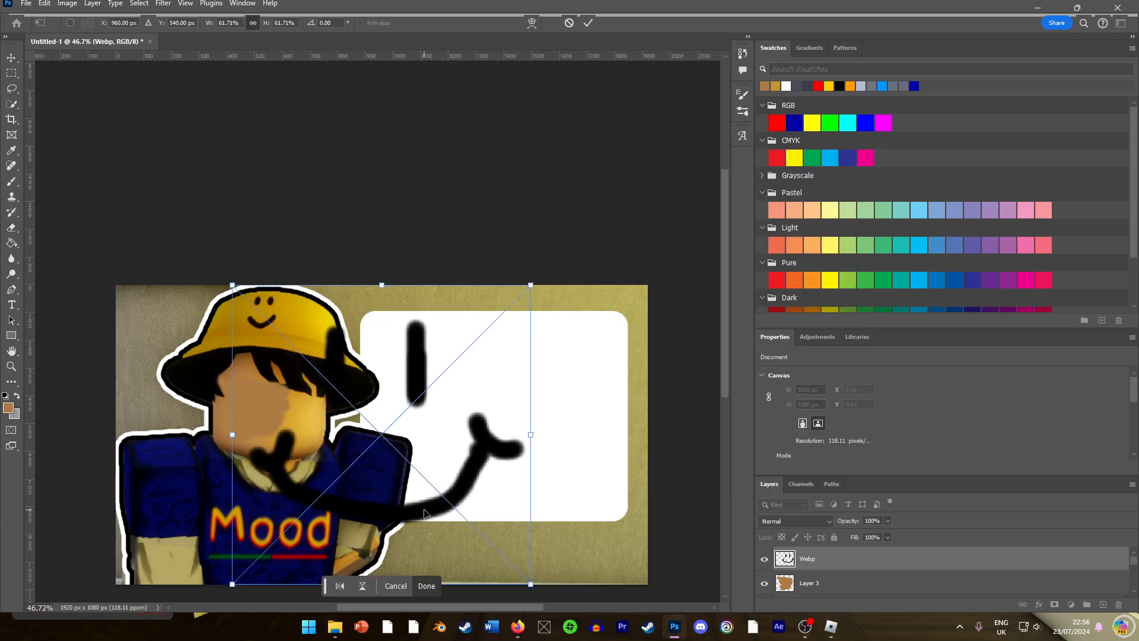
Scale the placed face image to about 26% and position it over the avatar's blank face.
{"action": "left_click_drag", "start_coordinate": [424, 514], "coordinate": [384, 439]}
{"action": "left_click_drag", "start_coordinate": [461, 269], "coordinate": [275, 435]}
{"action": "left_click_drag", "start_coordinate": [254, 485], "coordinate": [295, 396]}
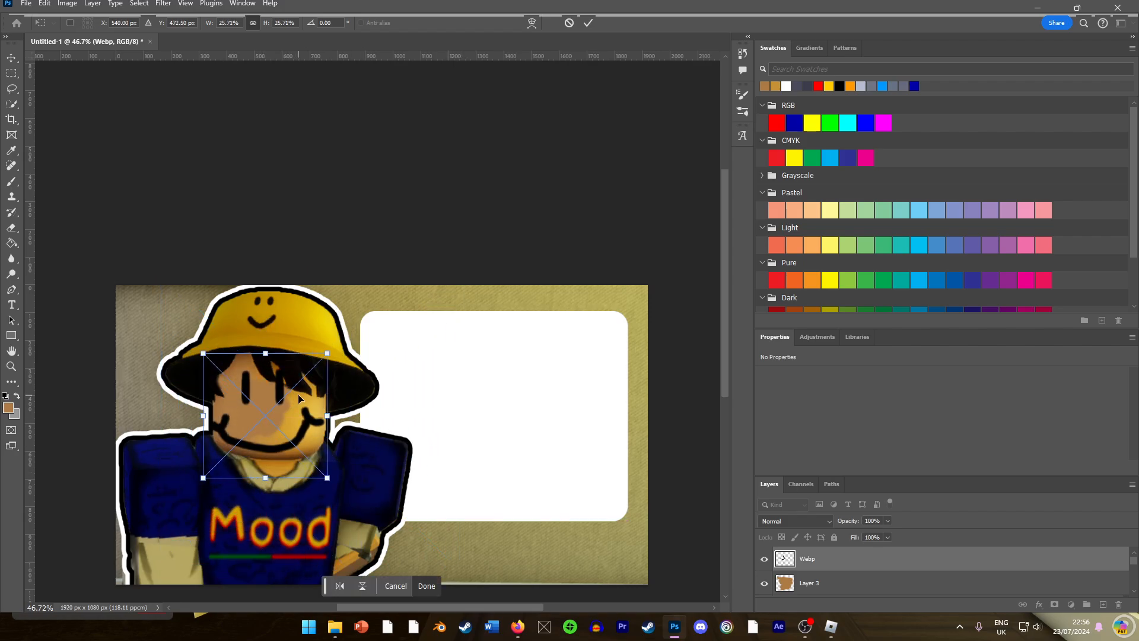
{"action": "key", "text": "Return"}
{"action": "left_click", "coordinate": [377, 223]}
Fill the unpainted parts of the avatar's cheek and chin on Layer 2 with the skin tone using the Paint Bucket.
{"action": "scroll", "coordinate": [277, 445], "scroll_direction": "up", "scroll_amount": 5}
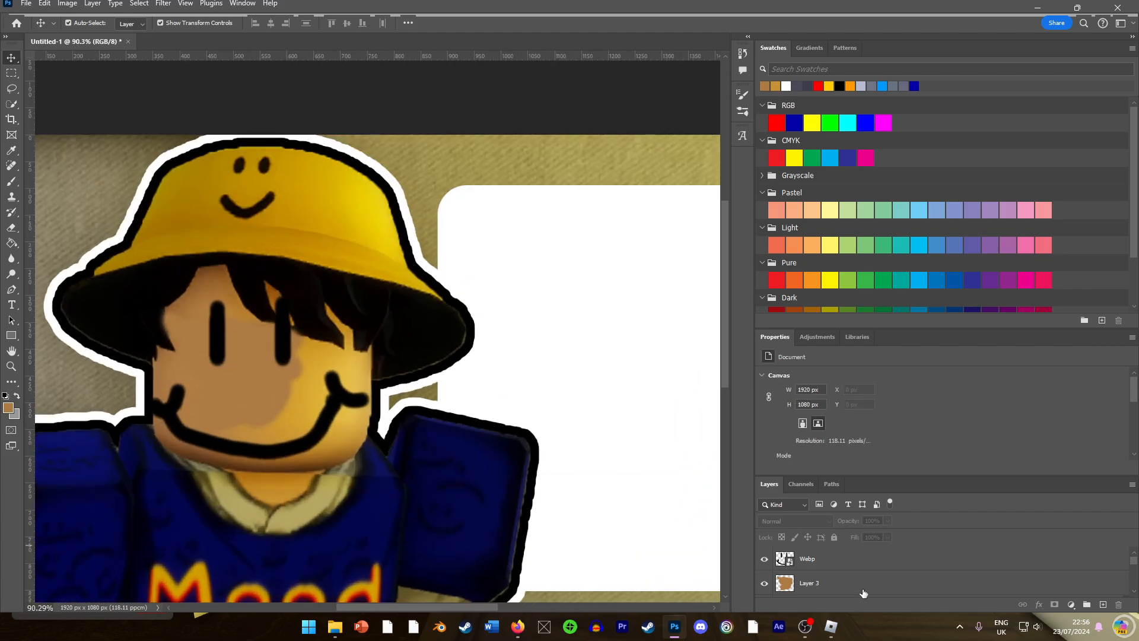
{"action": "left_click", "coordinate": [802, 582]}
{"action": "scroll", "coordinate": [811, 573], "scroll_direction": "down", "scroll_amount": 1}
{"action": "left_click", "coordinate": [805, 582]}
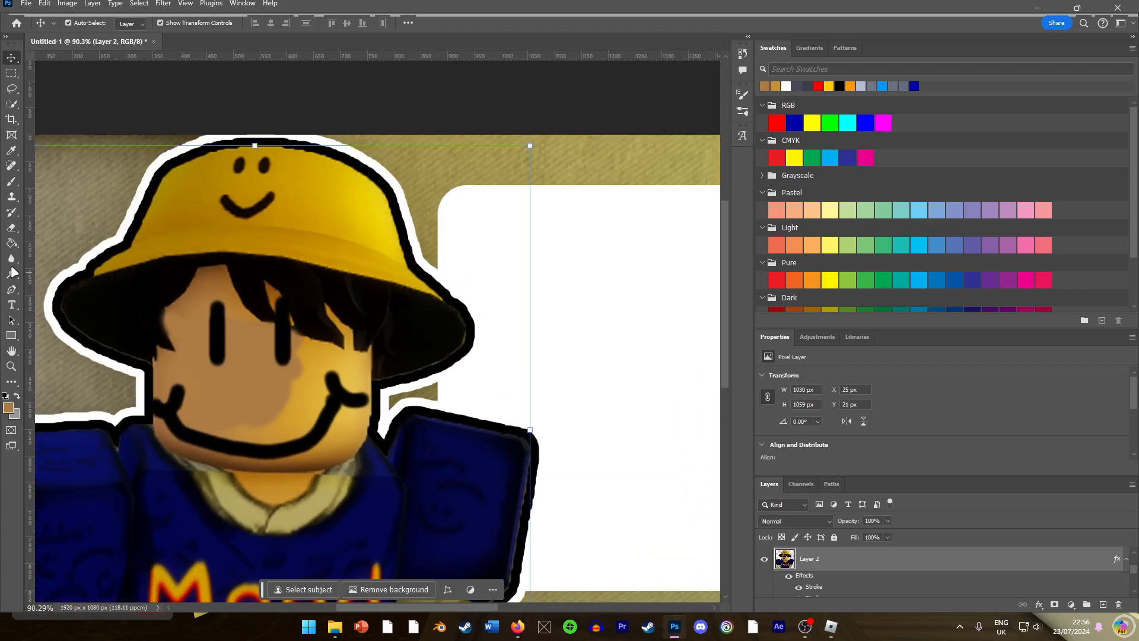
{"action": "left_click", "coordinate": [14, 242]}
{"action": "left_click", "coordinate": [304, 390]}
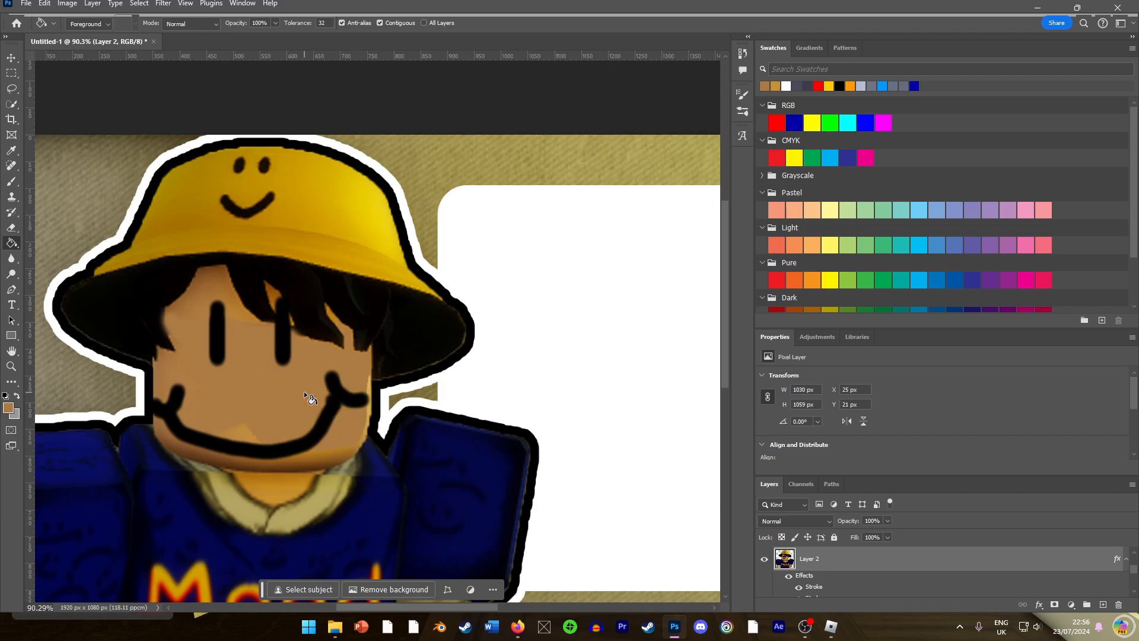
{"action": "left_click", "coordinate": [336, 447]}
{"action": "left_click", "coordinate": [332, 459]}
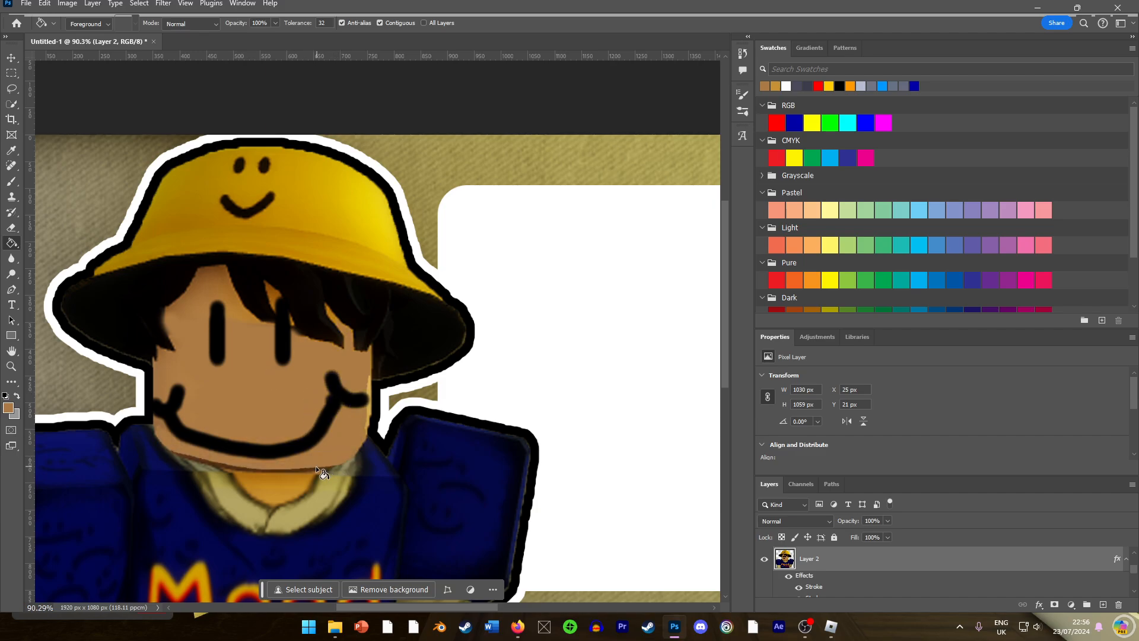
Fill the remaining forehead areas and gaps between the hair strands with the same skin tone.
{"action": "scroll", "coordinate": [374, 417], "scroll_direction": "down", "scroll_amount": 5}
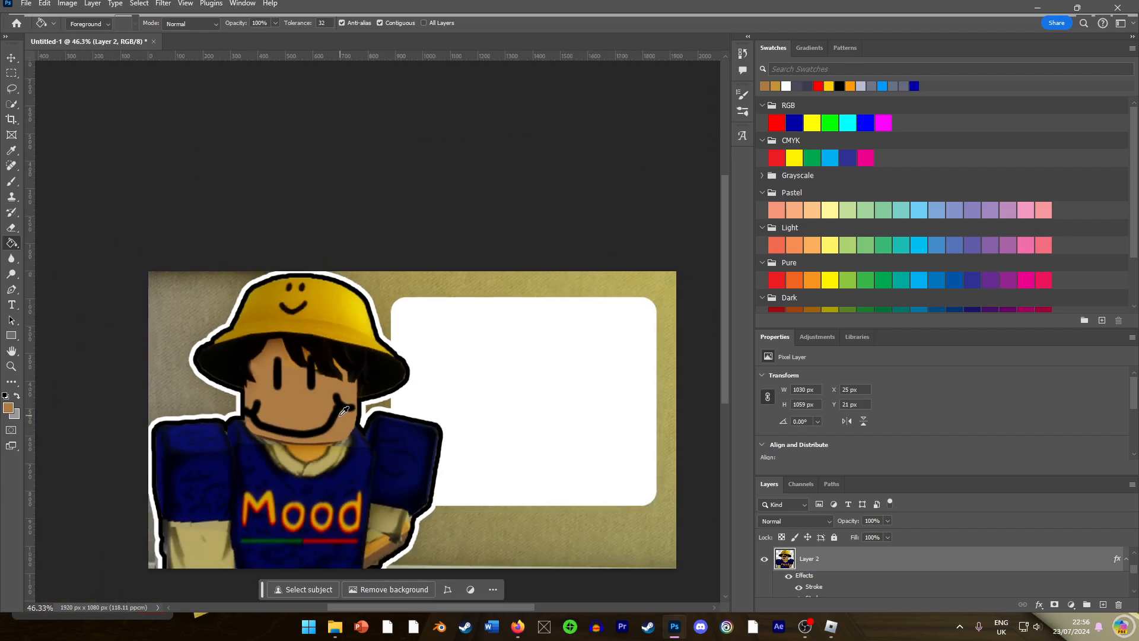
{"action": "scroll", "coordinate": [356, 398], "scroll_direction": "up", "scroll_amount": 6}
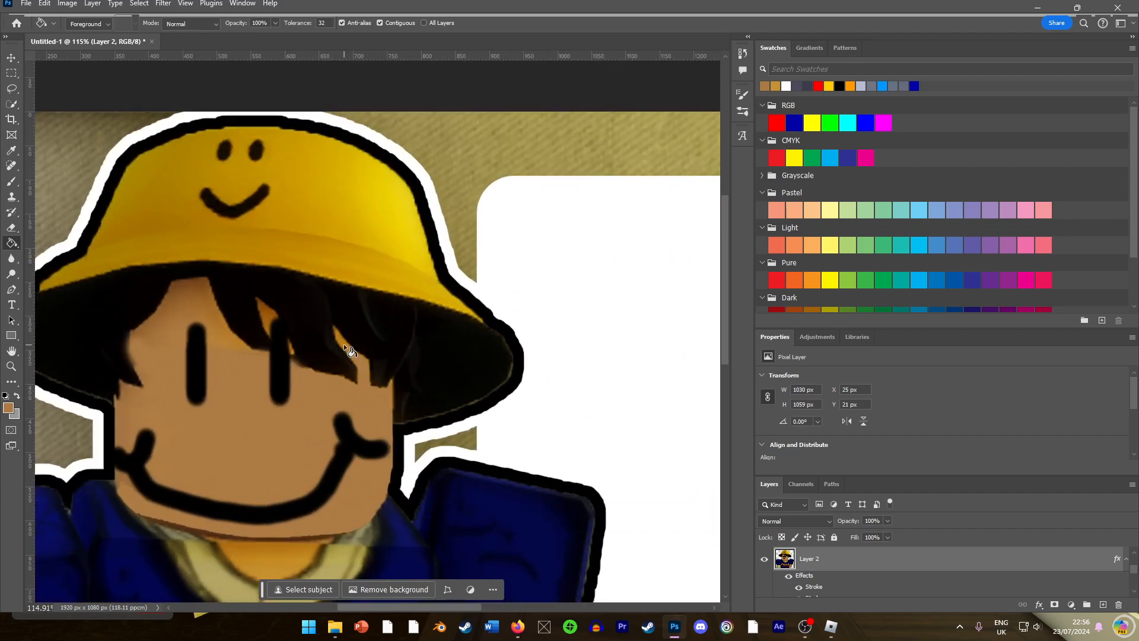
{"action": "left_click", "coordinate": [199, 294]}
{"action": "scroll", "coordinate": [208, 326], "scroll_direction": "down", "scroll_amount": 3}
{"action": "scroll", "coordinate": [215, 357], "scroll_direction": "up", "scroll_amount": 2}
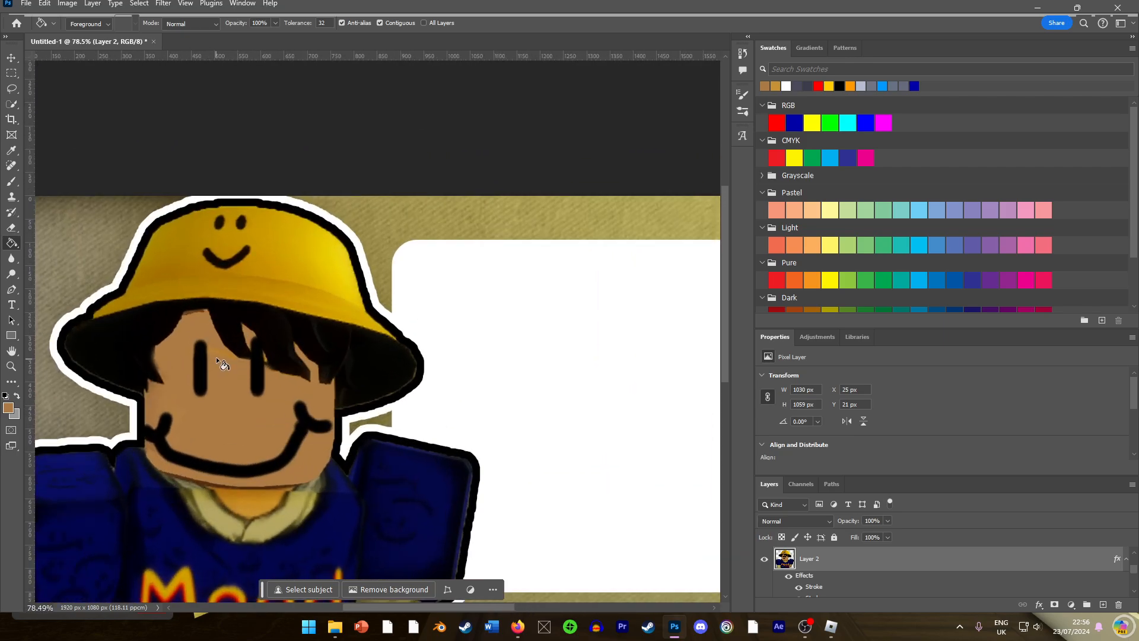
{"action": "scroll", "coordinate": [217, 358], "scroll_direction": "down", "scroll_amount": 6}
{"action": "scroll", "coordinate": [229, 405], "scroll_direction": "up", "scroll_amount": 5}
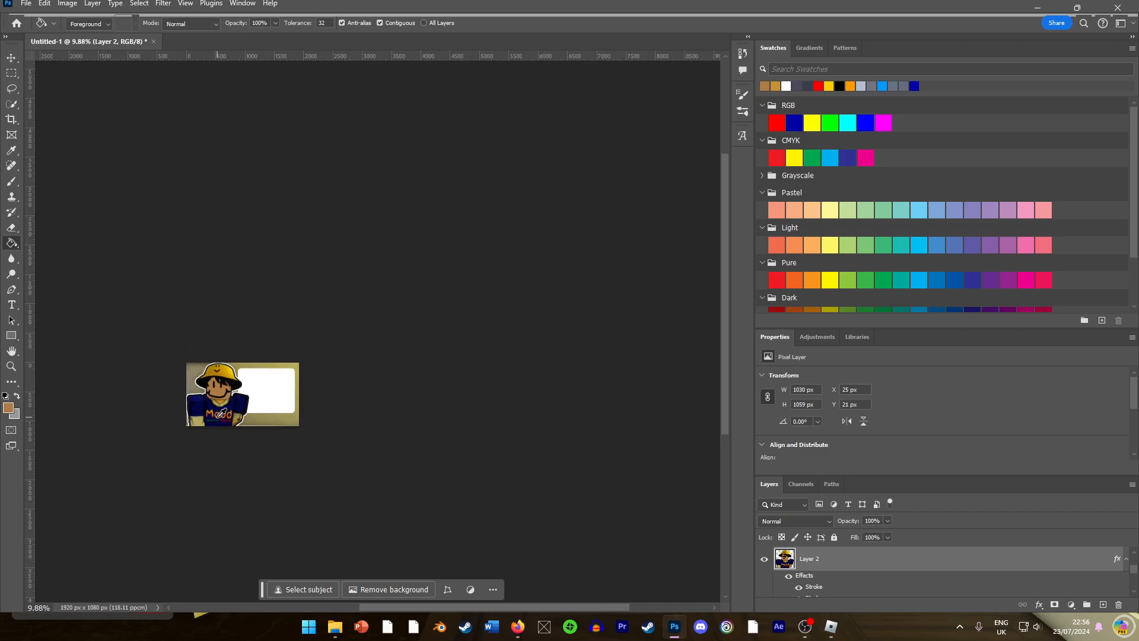
Sample the black of the avatar's outline with the Eyedropper and add a new layer above Layer 2.
{"action": "key", "text": "b"}
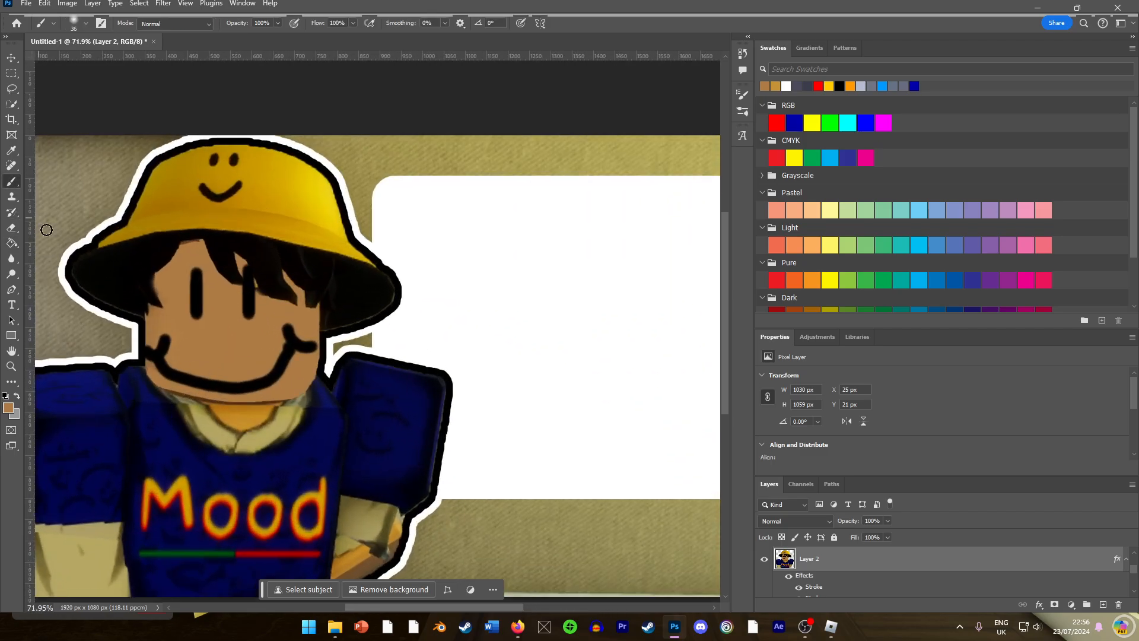
{"action": "scroll", "coordinate": [115, 332], "scroll_direction": "up", "scroll_amount": 2}
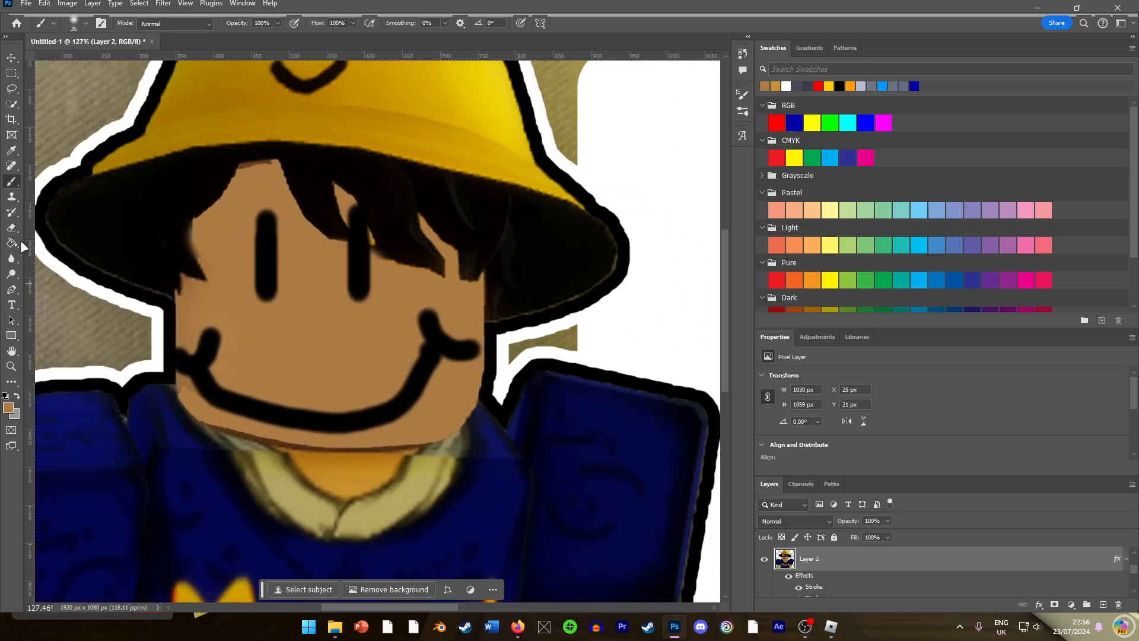
{"action": "left_click", "coordinate": [12, 150]}
{"action": "left_click", "coordinate": [172, 352]}
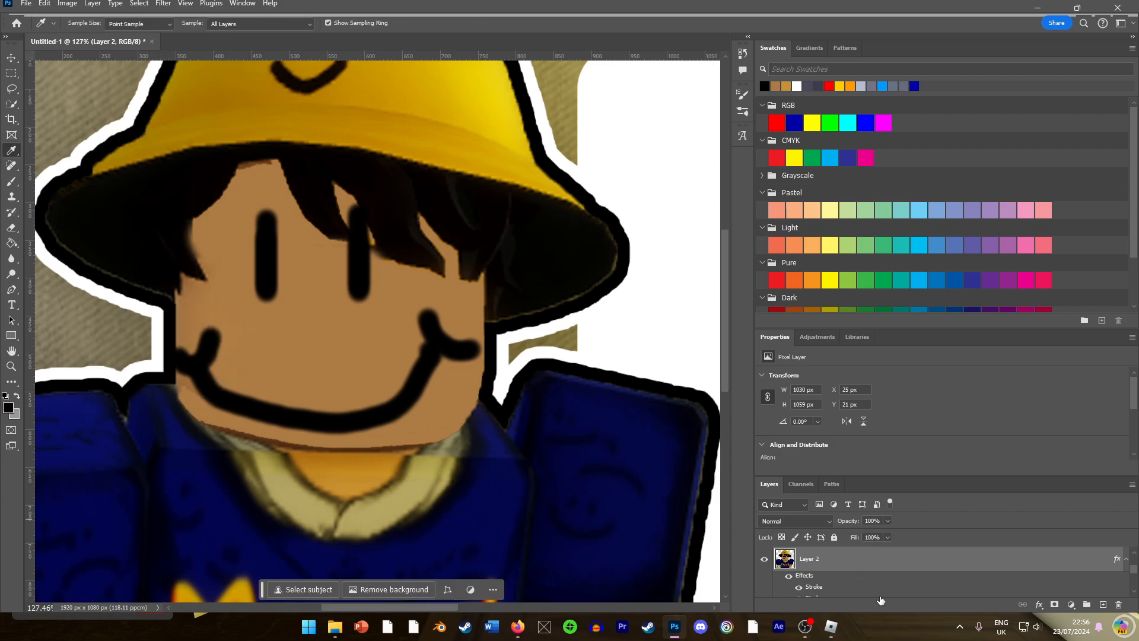
{"action": "left_click", "coordinate": [1102, 603]}
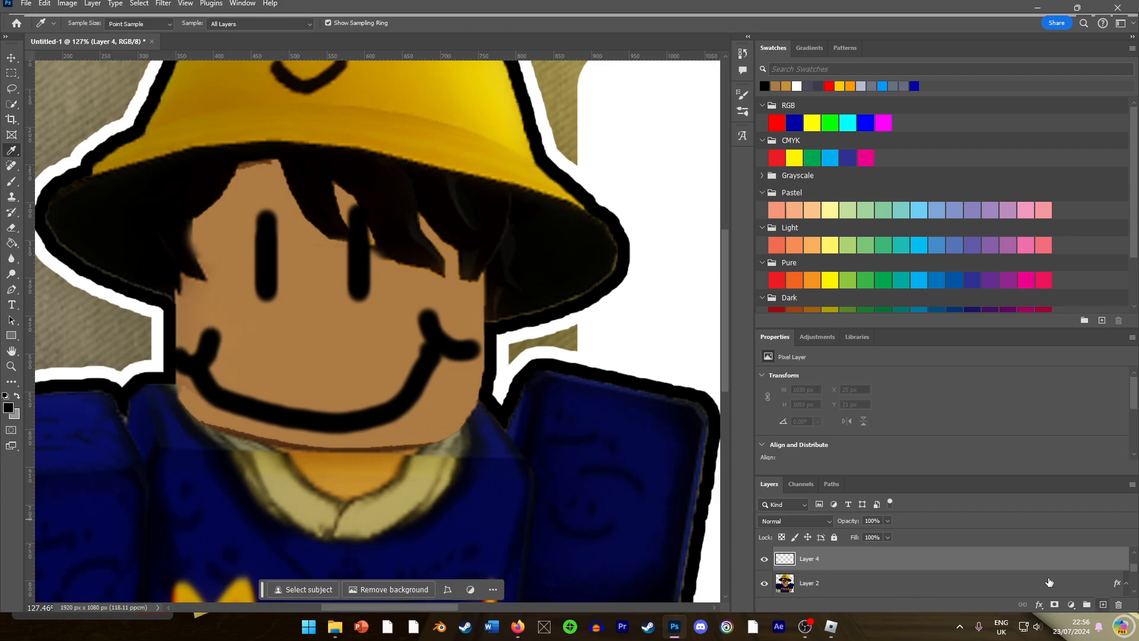
Choose the Hard Round brush, try outlining the lower-left jaw in black at 36 px, and undo the stroke.
{"action": "left_click", "coordinate": [11, 181]}
{"action": "mouse_move", "coordinate": [179, 379]}
{"action": "left_mouse_down"}
{"action": "mouse_move", "coordinate": [178, 401]}
{"action": "mouse_move", "coordinate": [204, 420]}
{"action": "left_mouse_up"}
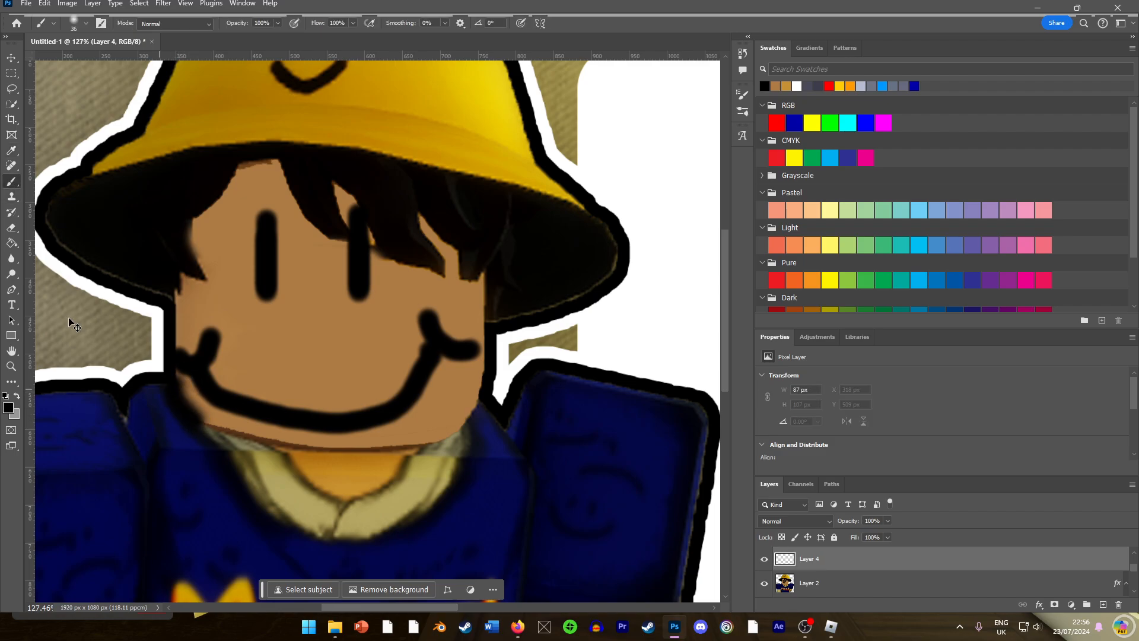
{"action": "left_click", "coordinate": [75, 22]}
{"action": "left_click", "coordinate": [85, 219]}
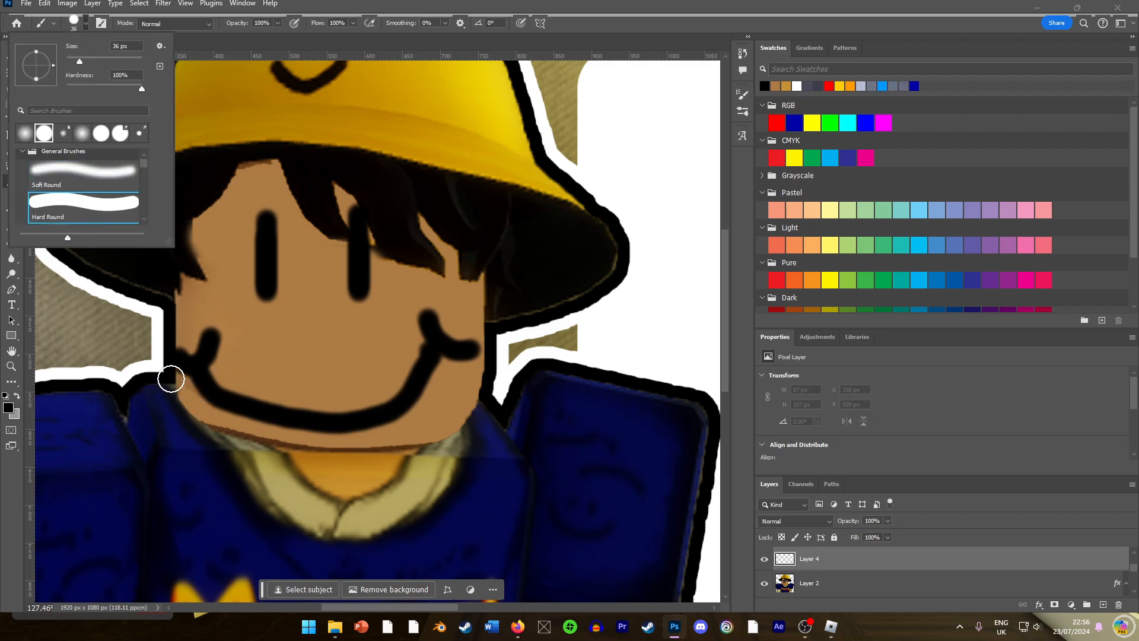
{"action": "left_click_drag", "start_coordinate": [171, 379], "coordinate": [212, 434]}
{"action": "key", "text": "ctrl+z"}
Reduce the brush size to 12 px and paint a black outline along the avatar's jaw and chin.
{"action": "left_click", "coordinate": [88, 23]}
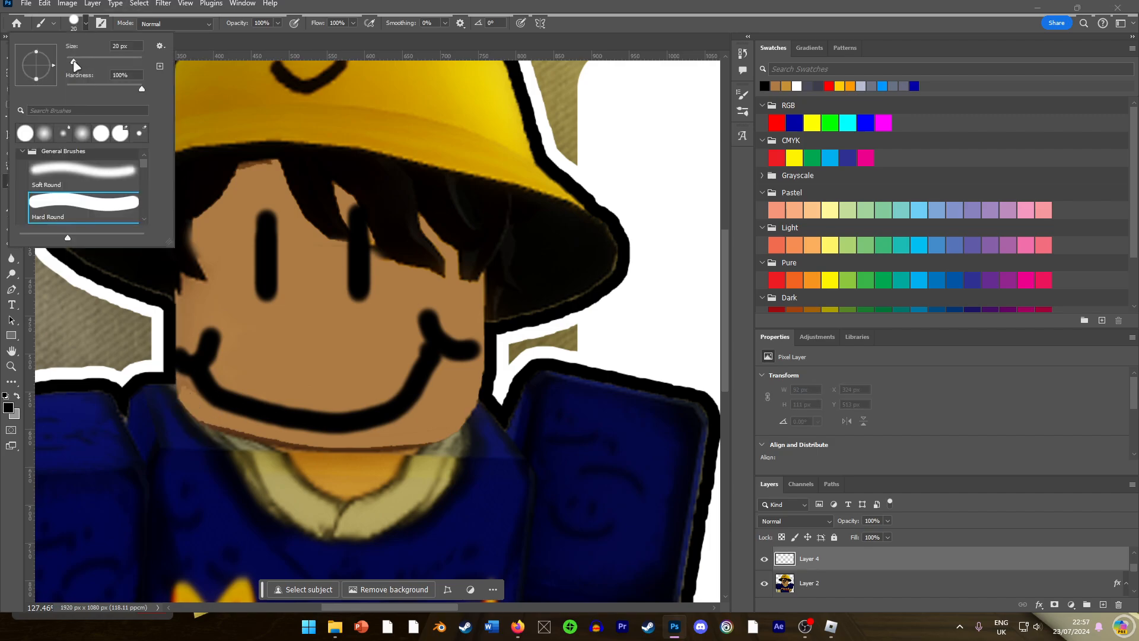
{"action": "left_click_drag", "start_coordinate": [178, 395], "coordinate": [218, 433]}
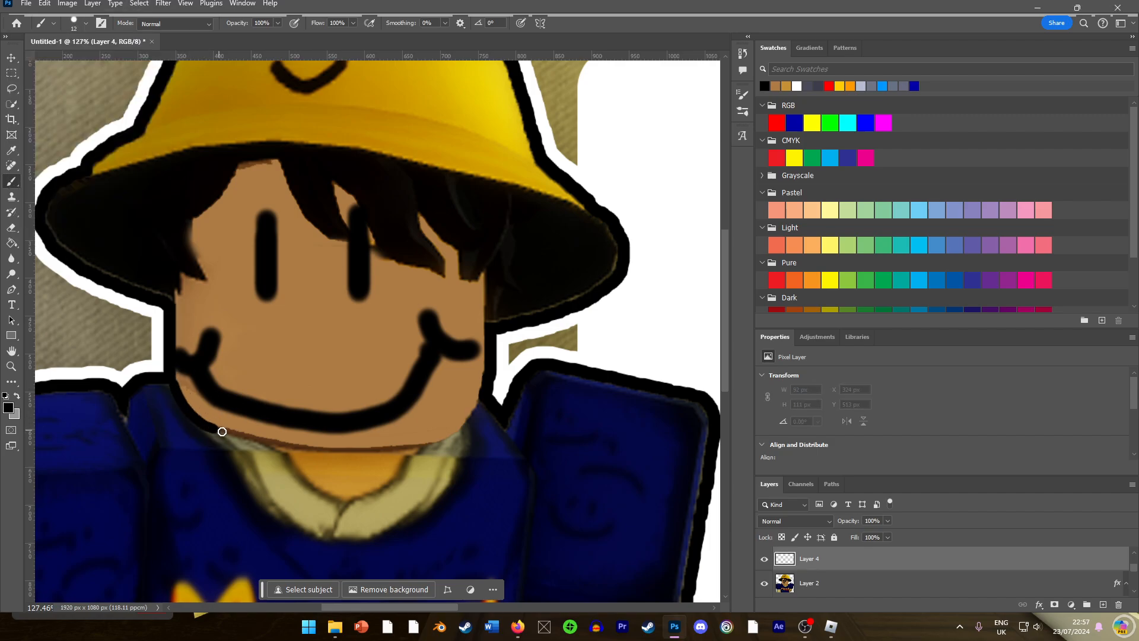
{"action": "key", "text": "ctrl+z"}
{"action": "mouse_move", "coordinate": [172, 376]}
{"action": "left_mouse_down"}
{"action": "mouse_move", "coordinate": [185, 408]}
{"action": "mouse_move", "coordinate": [282, 446]}
{"action": "mouse_move", "coordinate": [396, 448]}
{"action": "mouse_move", "coordinate": [455, 431]}
{"action": "left_mouse_up"}
{"action": "left_click_drag", "start_coordinate": [483, 396], "coordinate": [486, 380]}
{"action": "scroll", "coordinate": [397, 399], "scroll_direction": "down", "scroll_amount": 13}
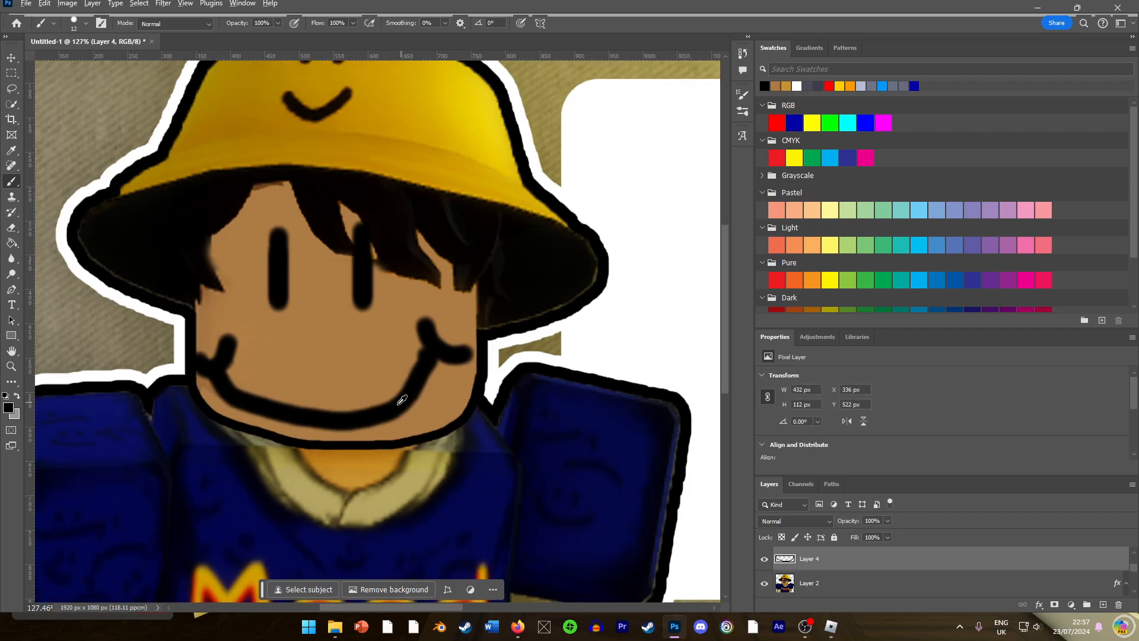
{"action": "scroll", "coordinate": [382, 394], "scroll_direction": "up", "scroll_amount": 7}
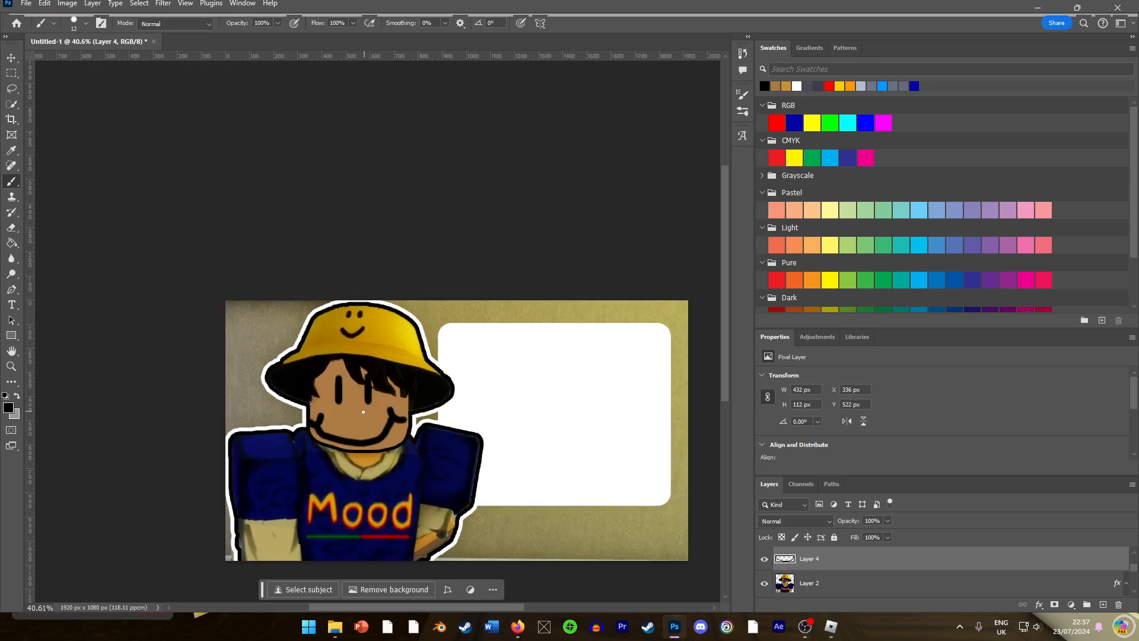
Add a new layer above the Webp layer and paint a black V-shaped mark about 91 px wide mid-face, above the smile.
{"action": "scroll", "coordinate": [820, 578], "scroll_direction": "up", "scroll_amount": 2}
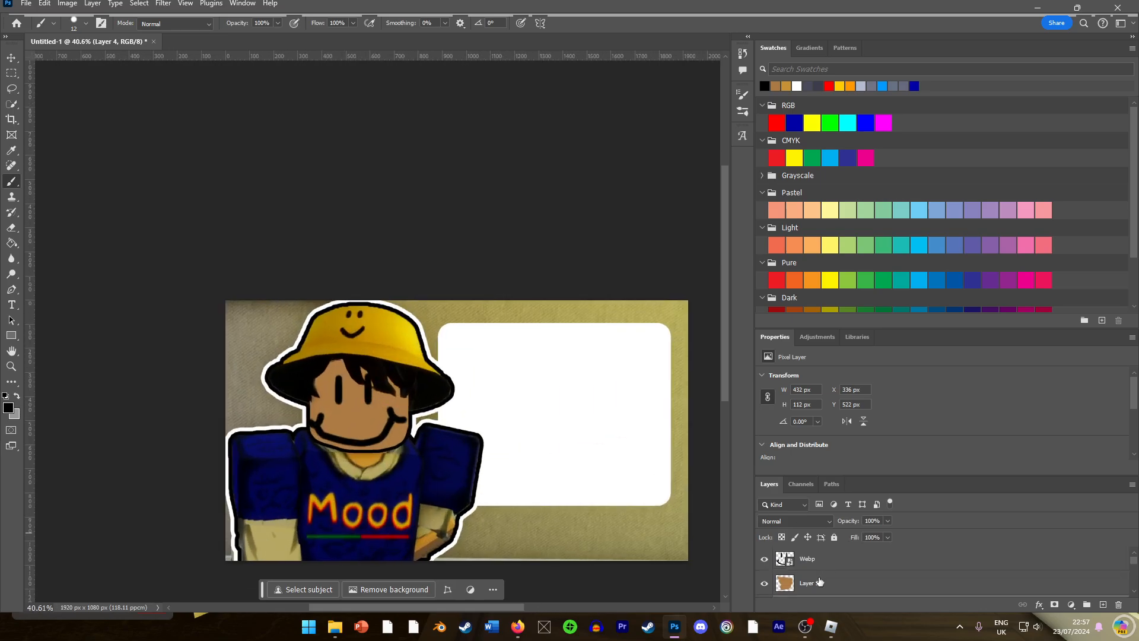
{"action": "left_click", "coordinate": [819, 564]}
{"action": "left_click", "coordinate": [1103, 604]}
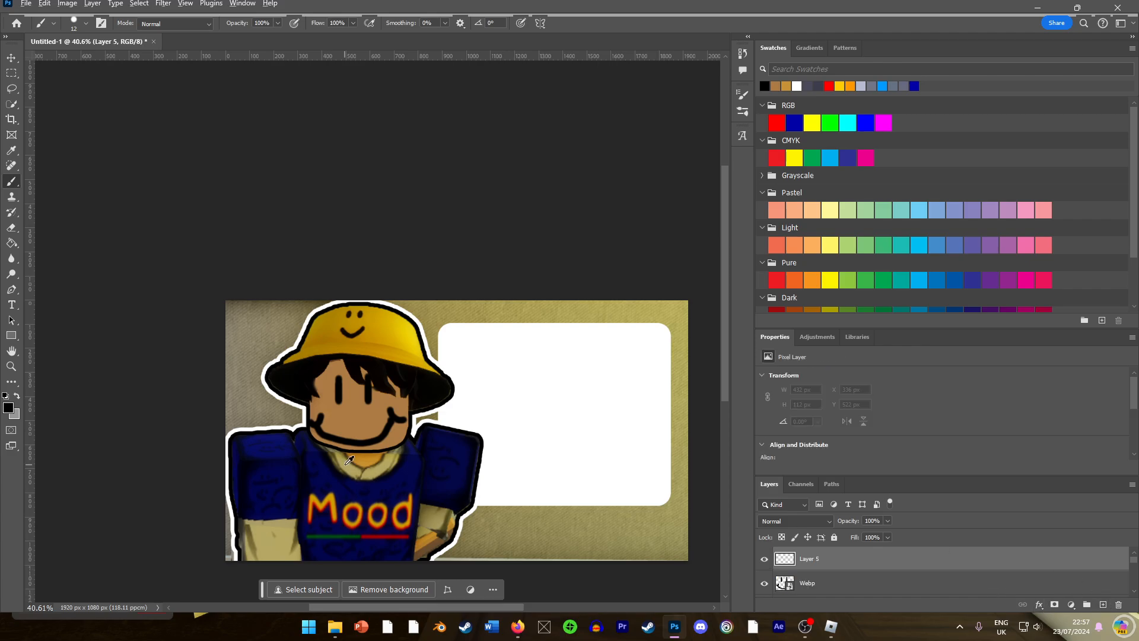
{"action": "scroll", "coordinate": [351, 382], "scroll_direction": "up", "scroll_amount": 3}
{"action": "mouse_move", "coordinate": [350, 382]}
{"action": "left_mouse_down"}
{"action": "mouse_move", "coordinate": [364, 414]}
{"action": "mouse_move", "coordinate": [387, 379]}
{"action": "left_mouse_up"}
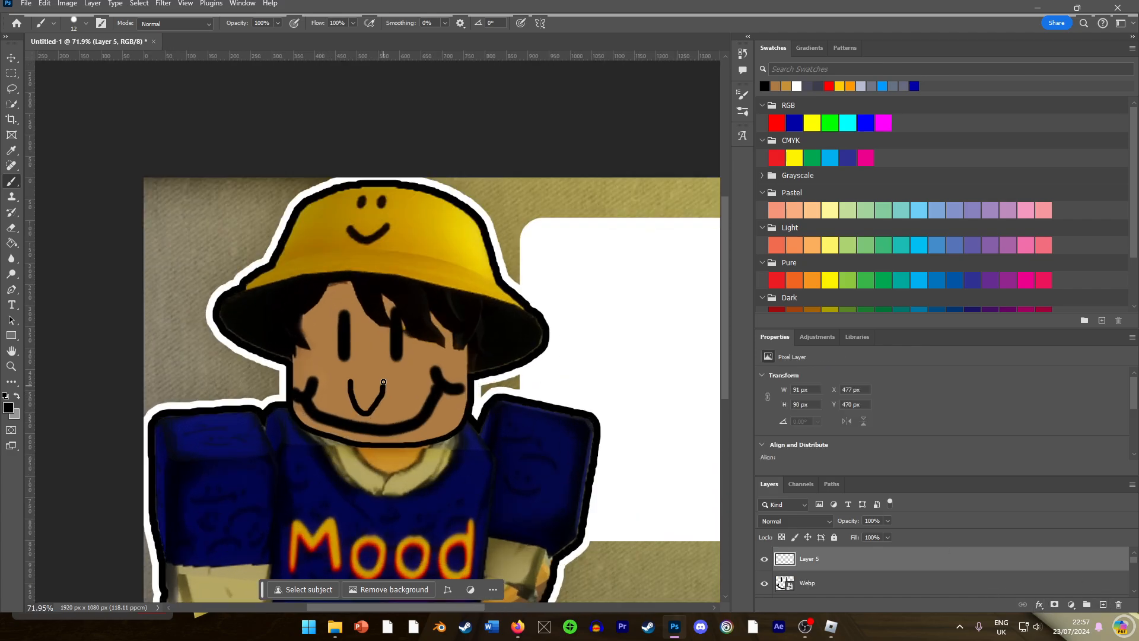
Undo the black V-shaped mark painted on the avatar's face.
{"action": "scroll", "coordinate": [282, 445], "scroll_direction": "down", "scroll_amount": 7}
{"action": "key", "text": "ctrl+z"}
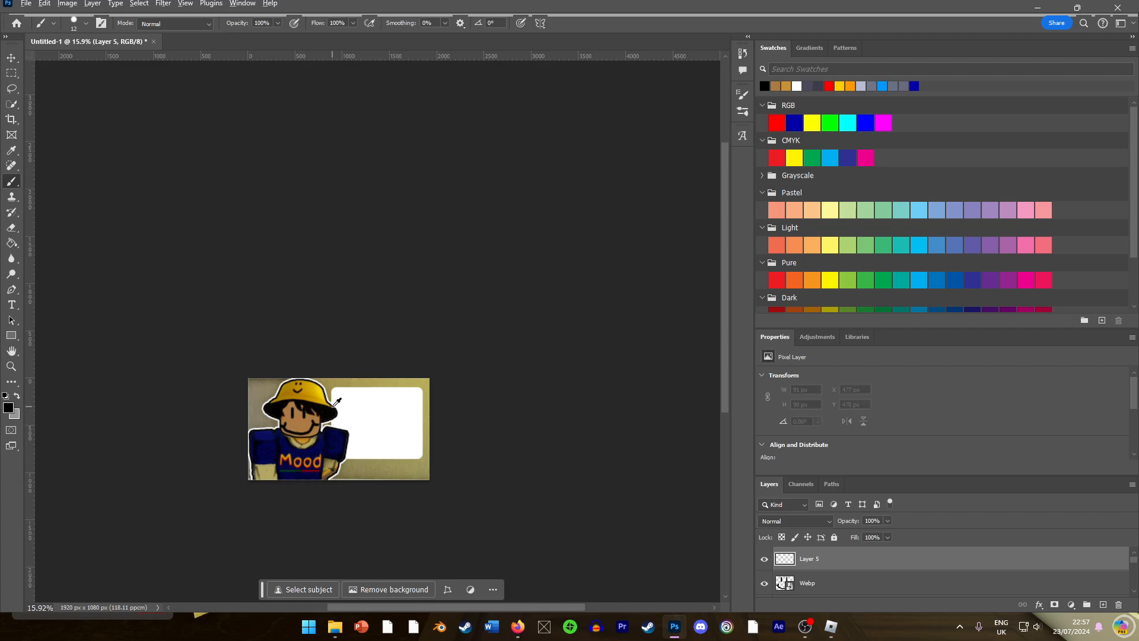
{"action": "scroll", "coordinate": [336, 402], "scroll_direction": "up", "scroll_amount": 4}
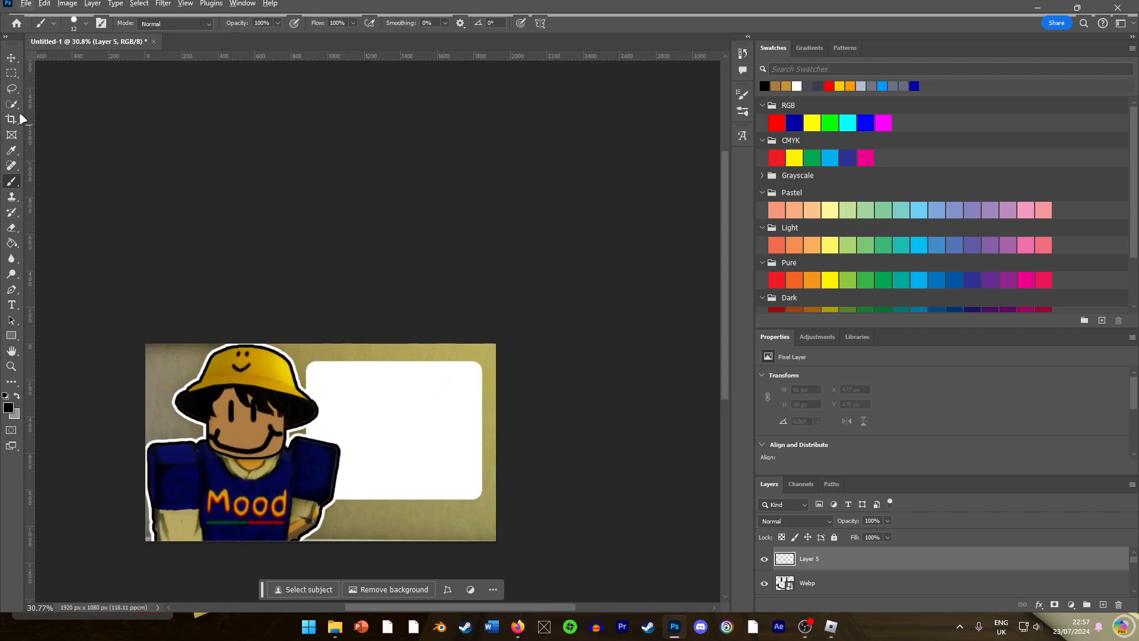
Change the rounded white panel's fill to a light grey web colour.
{"action": "left_click", "coordinate": [11, 58]}
{"action": "left_click", "coordinate": [386, 465]}
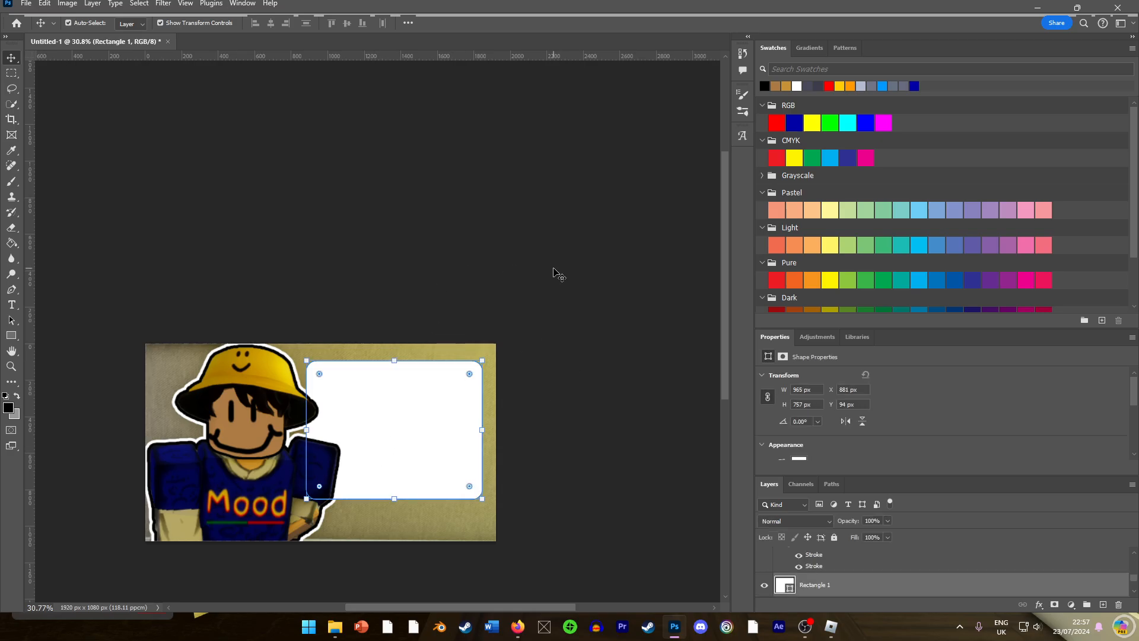
{"action": "scroll", "coordinate": [824, 447], "scroll_direction": "down", "scroll_amount": 1}
{"action": "left_click", "coordinate": [798, 449]}
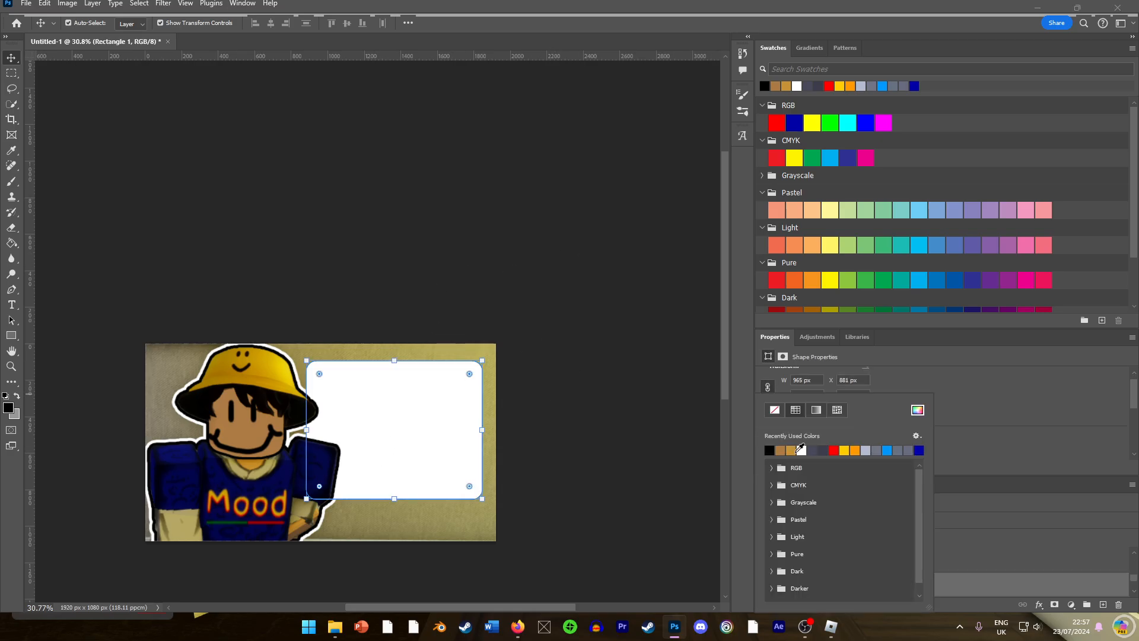
{"action": "left_click", "coordinate": [812, 449]}
{"action": "left_click", "coordinate": [917, 410]}
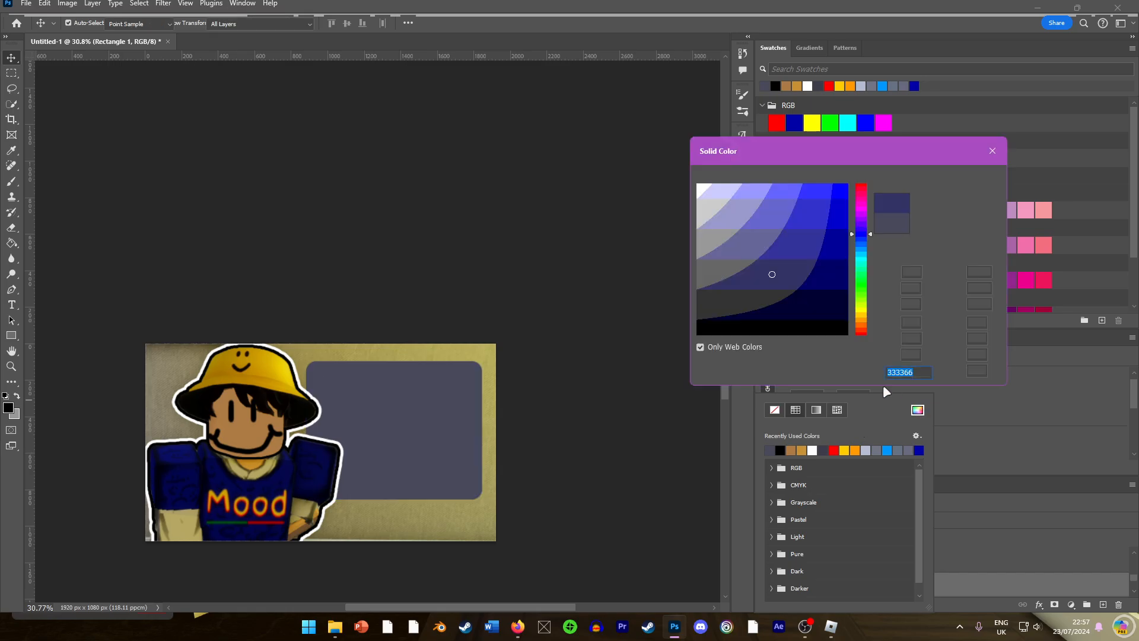
{"action": "left_click", "coordinate": [708, 219]}
{"action": "left_click", "coordinate": [939, 181]}
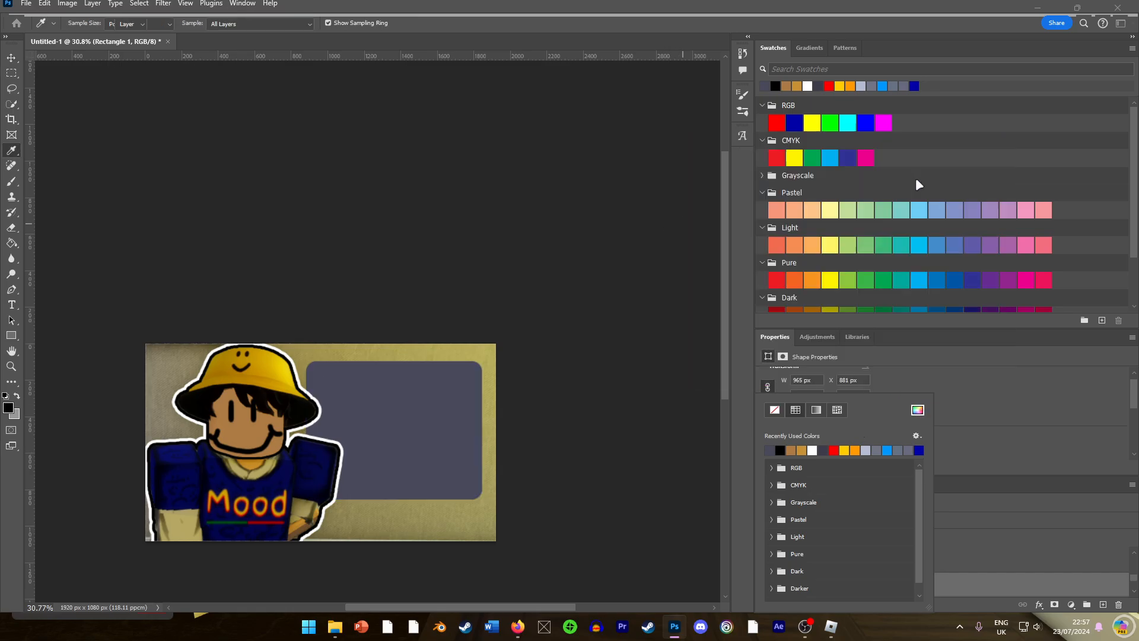
{"action": "key", "text": "v"}
Start a black text on the grey panel reading THUMBNAIL, with tutorial in lowercase on a second line.
{"action": "scroll", "coordinate": [419, 471], "scroll_direction": "down", "scroll_amount": 4}
{"action": "scroll", "coordinate": [416, 472], "scroll_direction": "up", "scroll_amount": 5}
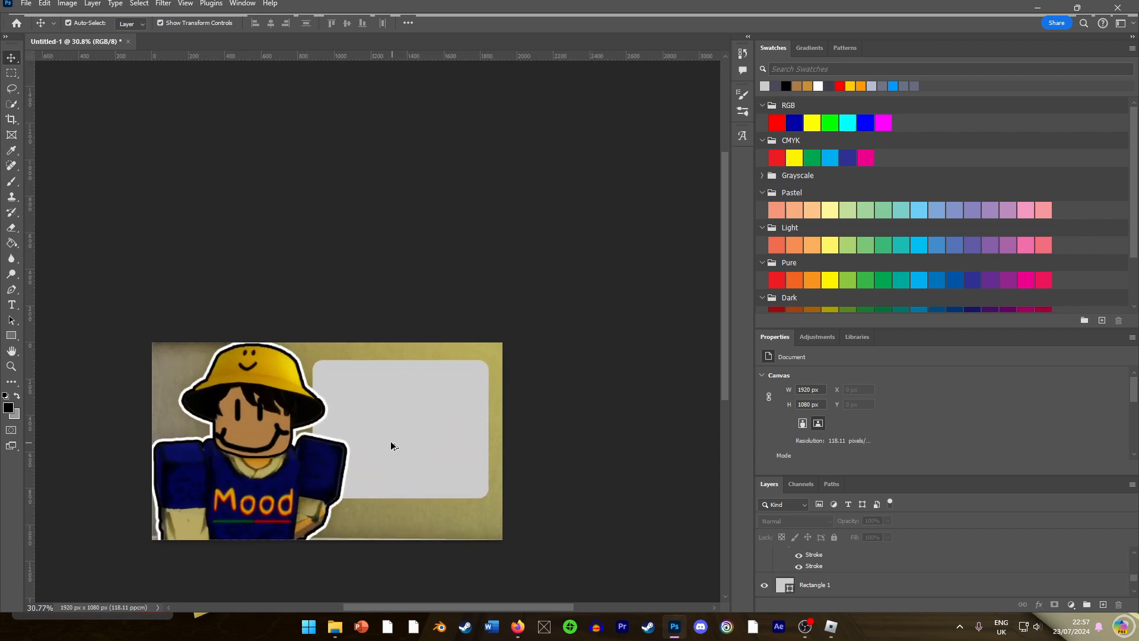
{"action": "scroll", "coordinate": [341, 347], "scroll_direction": "up", "scroll_amount": 3}
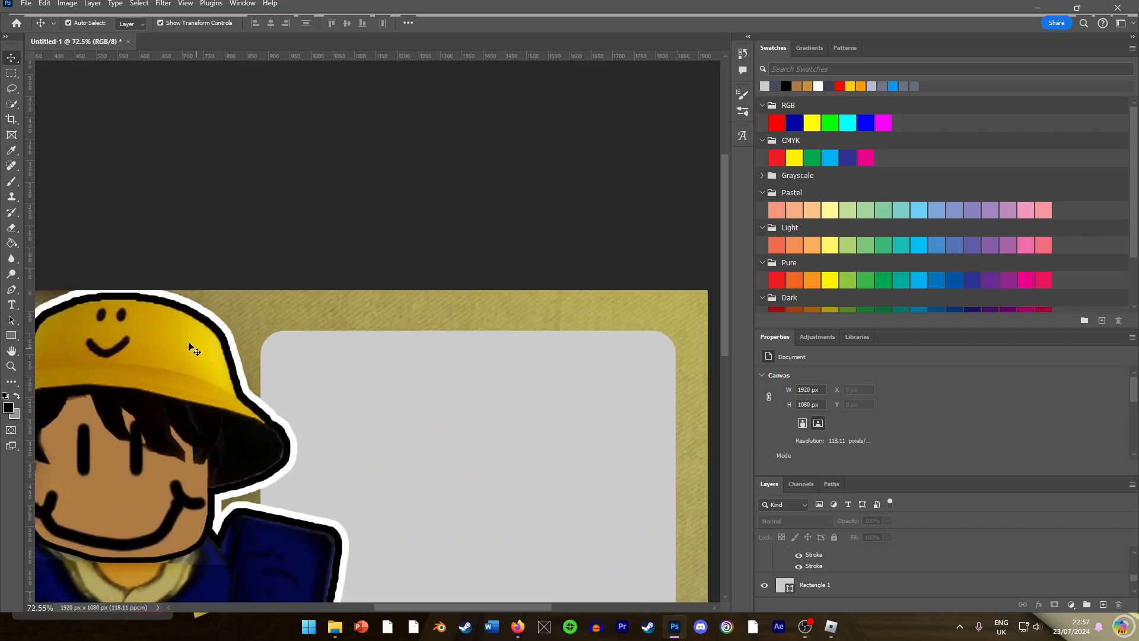
{"action": "scroll", "coordinate": [314, 364], "scroll_direction": "down", "scroll_amount": 3}
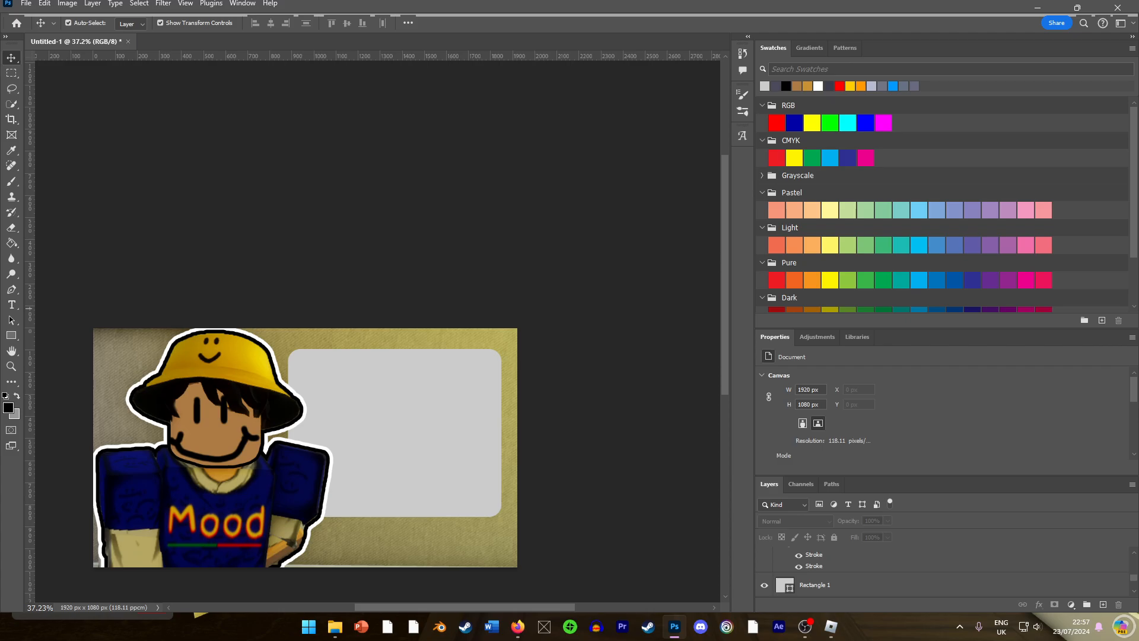
{"action": "key", "text": "t"}
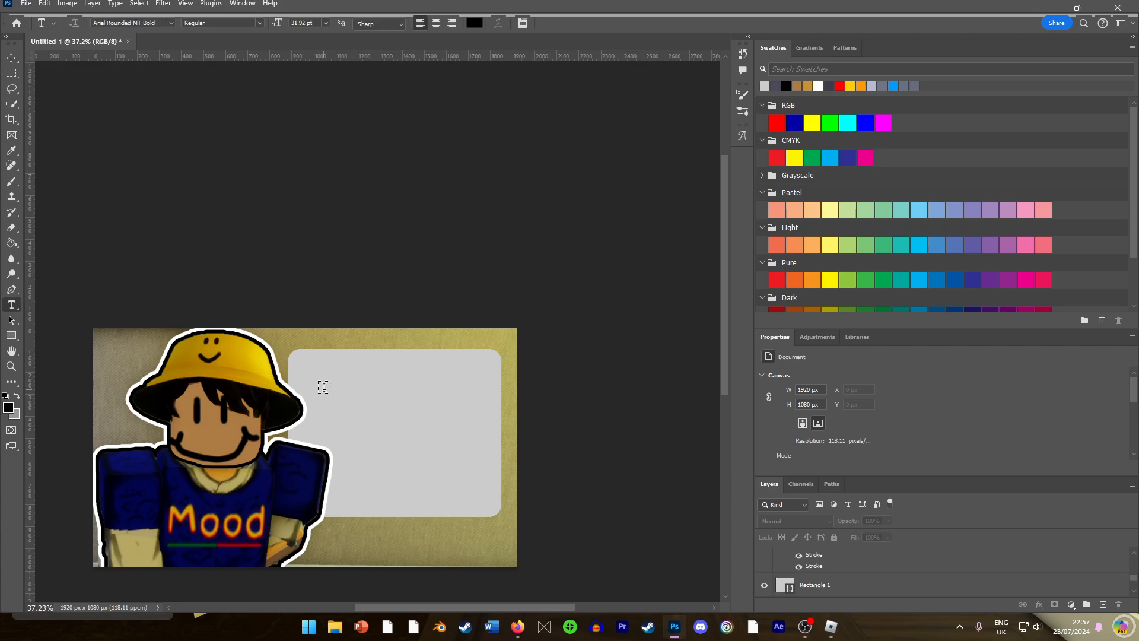
{"action": "left_click", "coordinate": [326, 386]}
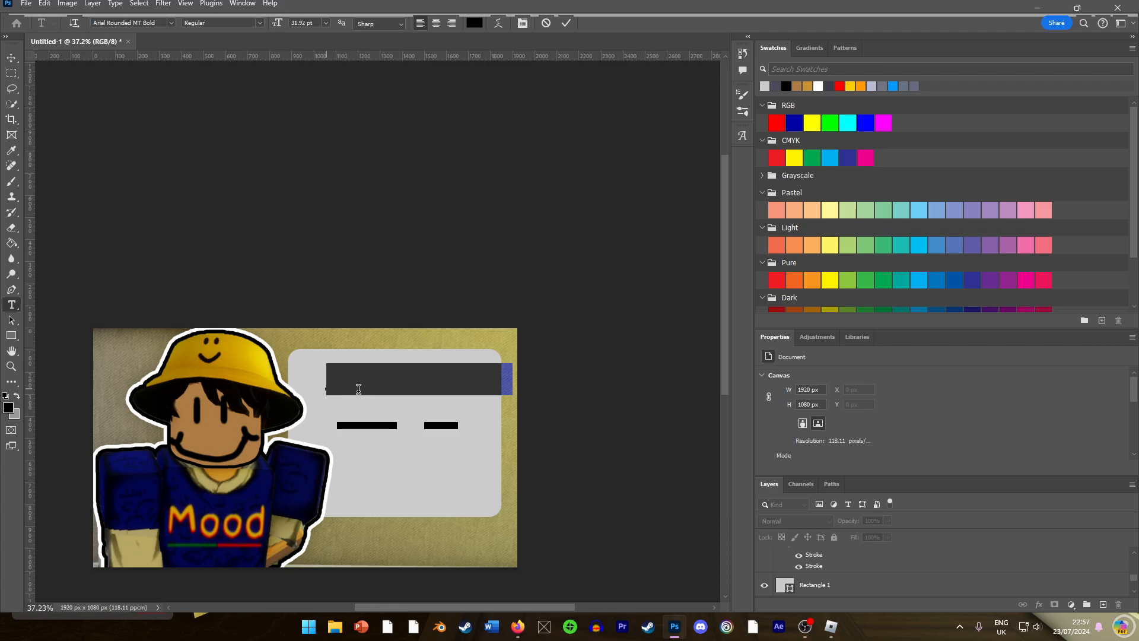
{"action": "key", "text": "Caps_Lock"}
{"action": "type", "text": "THUMBNAIL"}
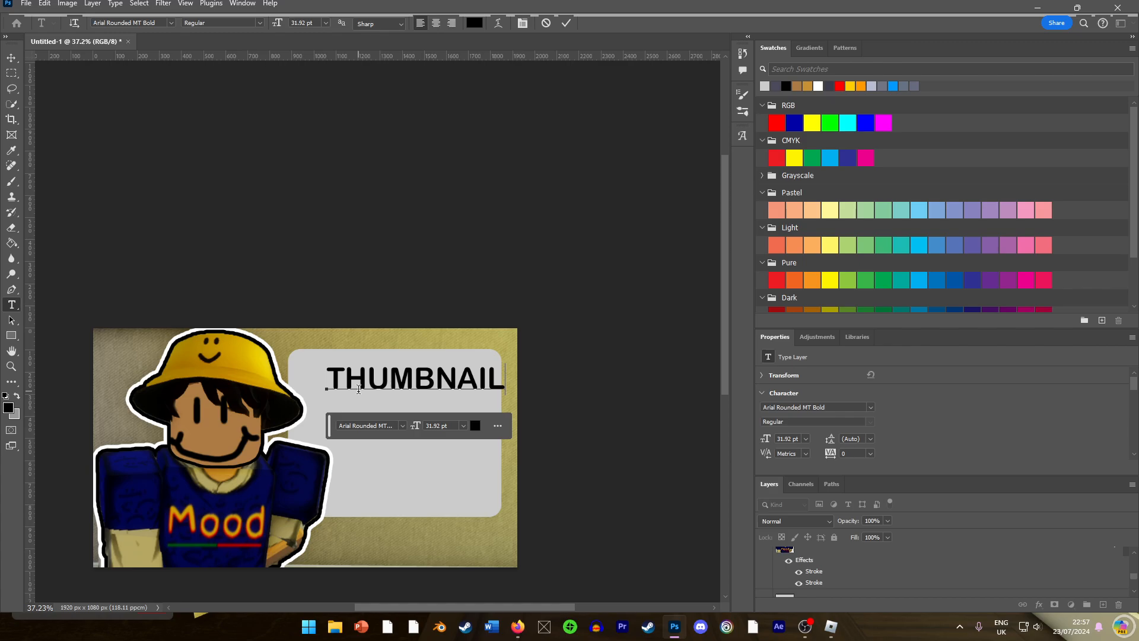
{"action": "key", "text": "Caps_Lock"}
{"action": "key", "text": "Caps_Lock"}
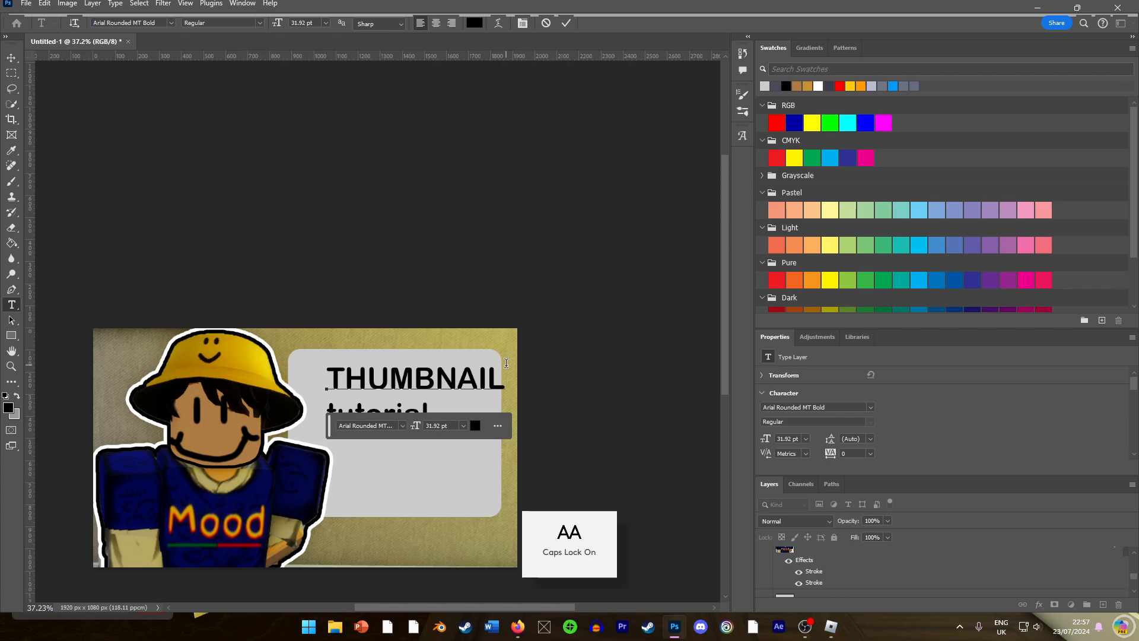
{"action": "key", "text": "Caps_Lock"}
{"action": "type", "text": "l"}
Replace the text with NO on the first line and GFX NEEDED on the second.
{"action": "left_click_drag", "start_coordinate": [427, 407], "coordinate": [324, 362]}
{"action": "left_click", "coordinate": [325, 362]}
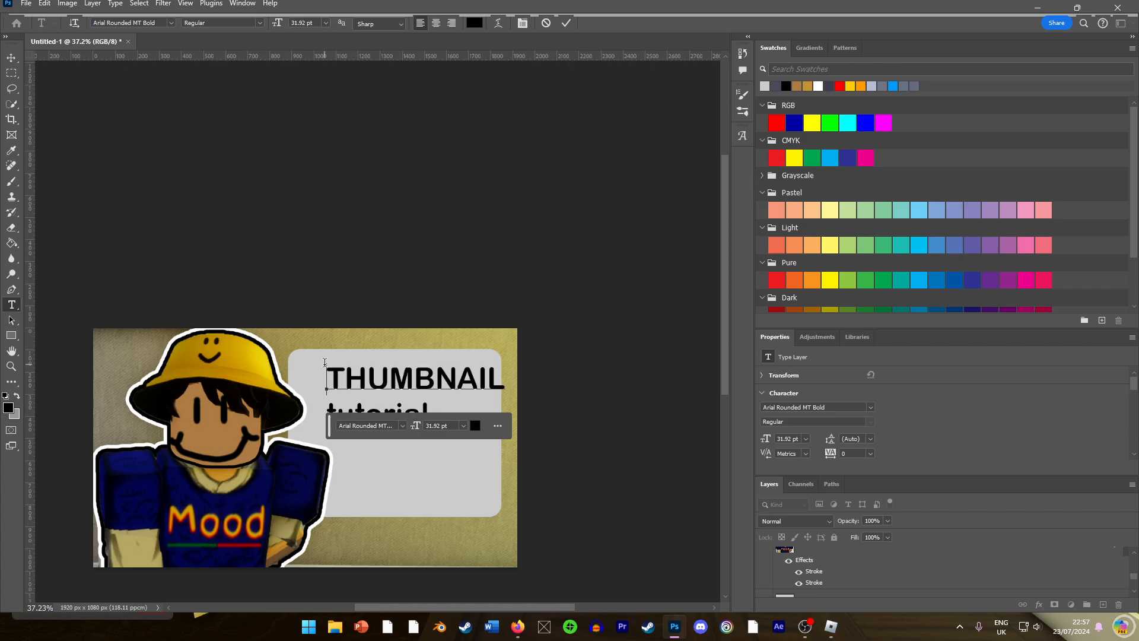
{"action": "key", "text": "ctrl+a"}
{"action": "key", "text": "BackSpace"}
{"action": "key", "text": "Caps_Lock"}
{"action": "type", "text": "NO"}
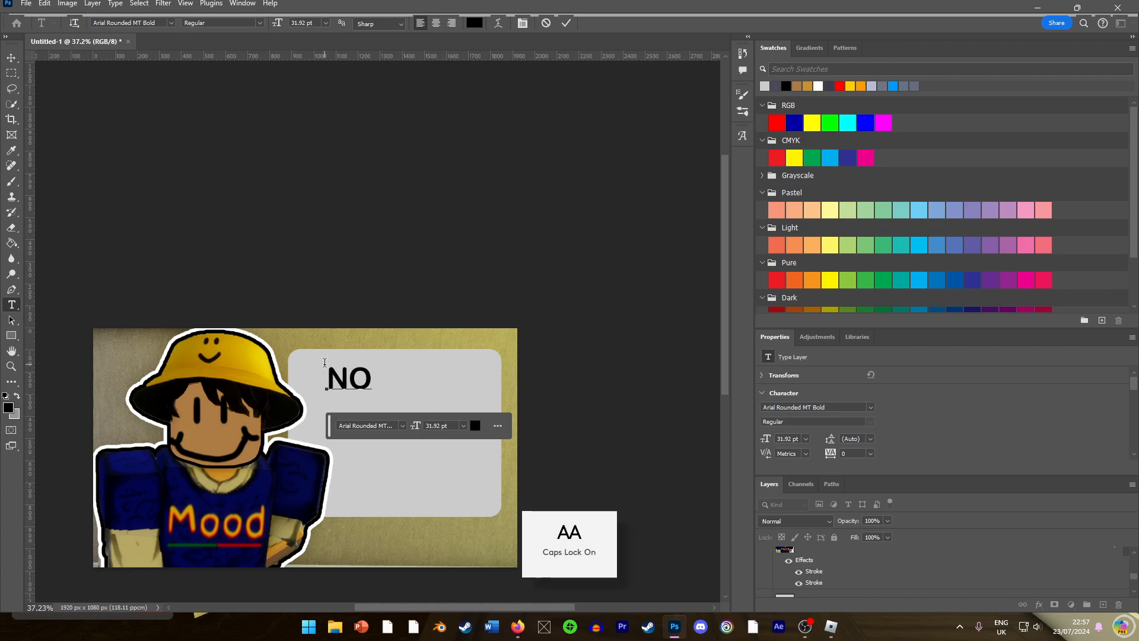
{"action": "key", "text": "Return"}
{"action": "type", "text": "CEX"}
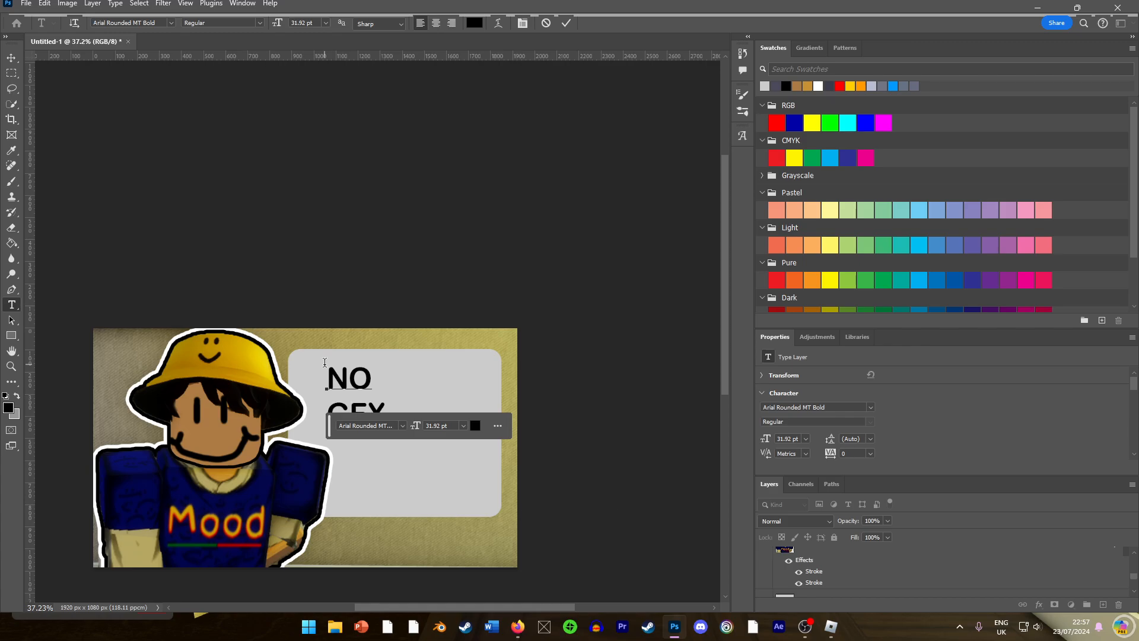
{"action": "type", "text": " NEEDED"}
{"action": "key", "text": "Caps_Lock"}
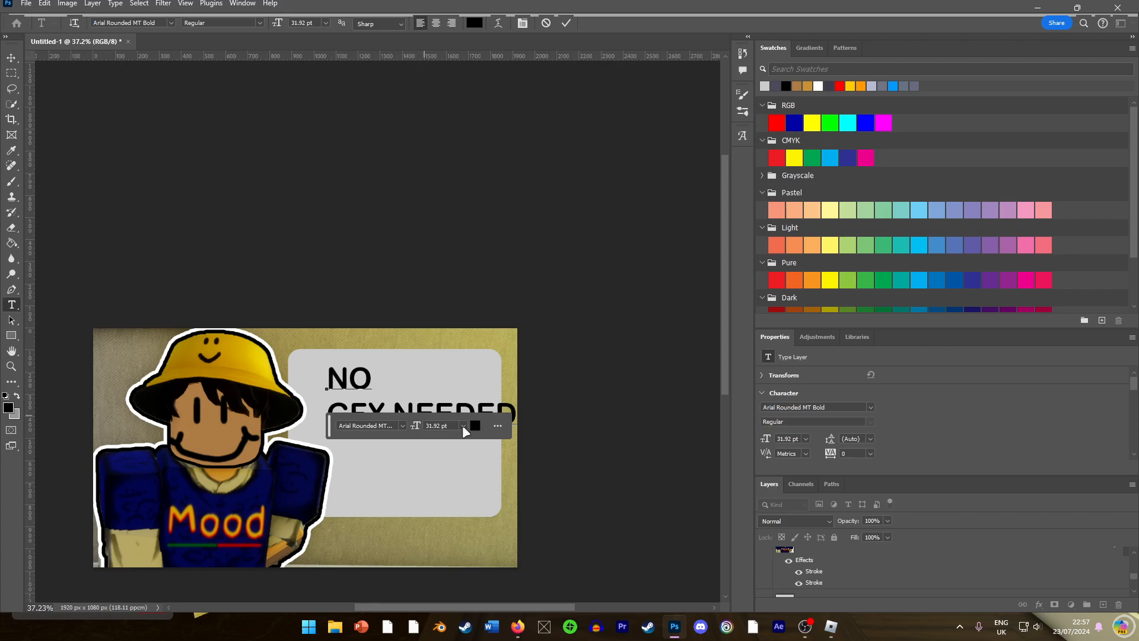
Replace the text with THUMBNAIL on the first line and TUTORIAL on the second, both in capitals.
{"action": "key", "text": "ctrl+a"}
{"action": "key", "text": "BackSpace"}
{"action": "key", "text": "Caps_Lock"}
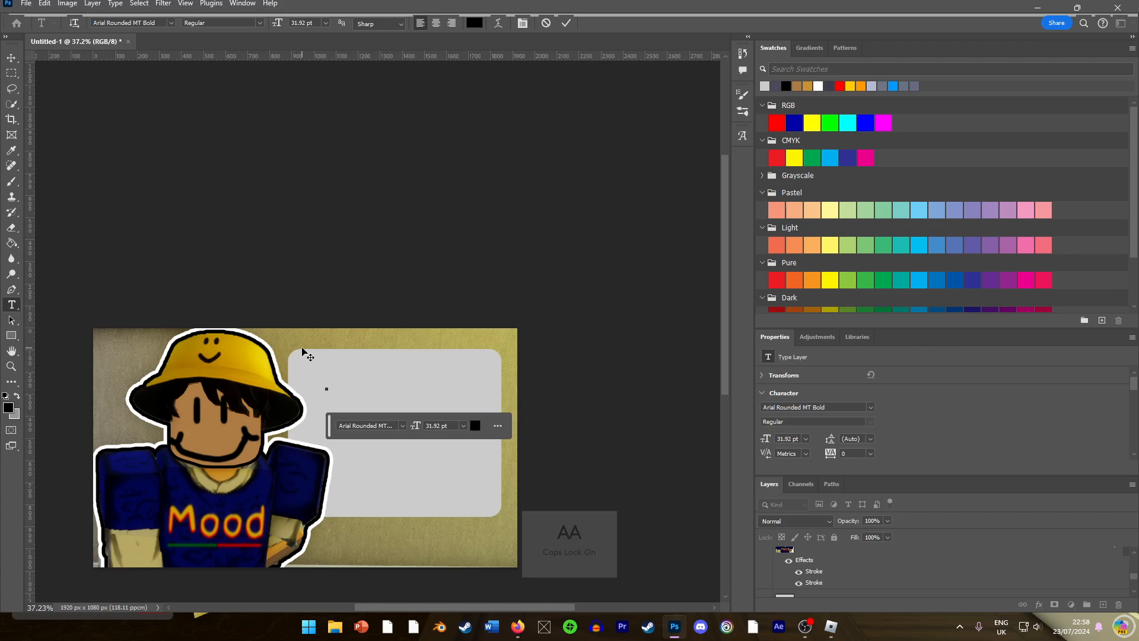
{"action": "type", "text": "THUMBNAIL"}
{"action": "key", "text": "Return"}
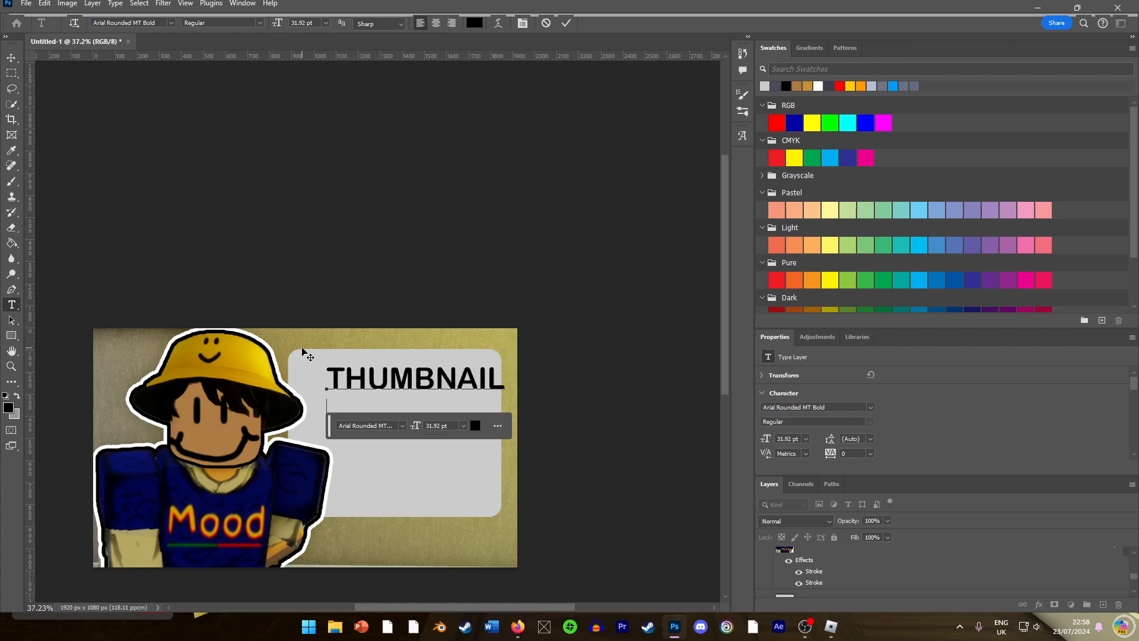
{"action": "type", "text": "TUTORIAL"}
{"action": "key", "text": "Caps_Lock"}
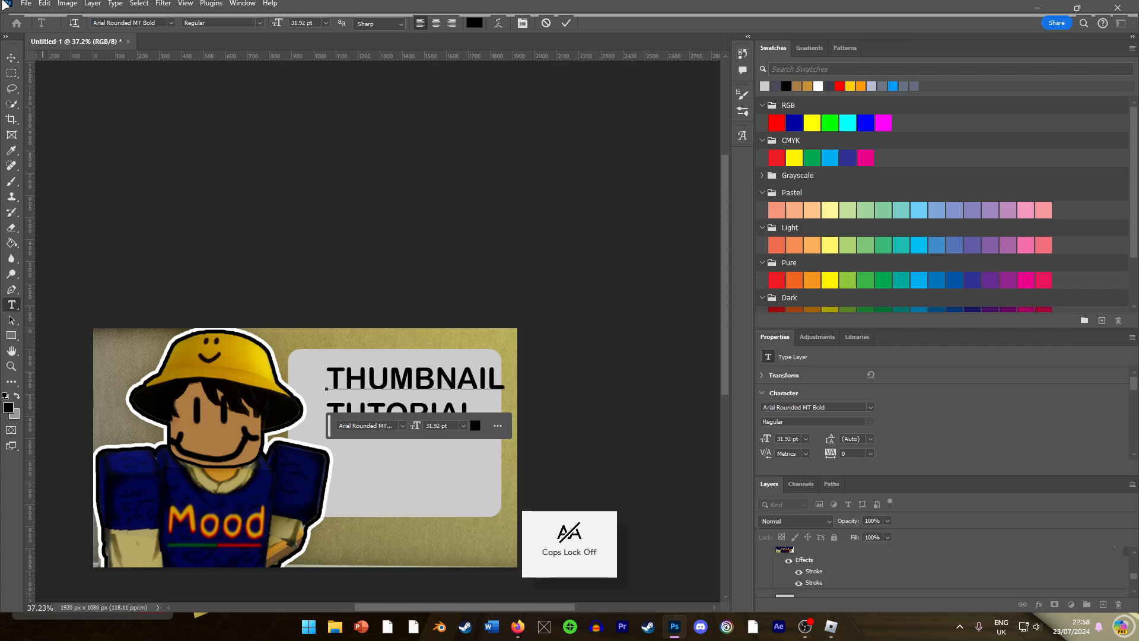
Place the THUMBNAIL TUTORIAL layer behind the avatar, directly above Rectangle 1, and scale it to 34.73 pt across the upper part of the grey panel.
{"action": "left_click", "coordinate": [11, 58]}
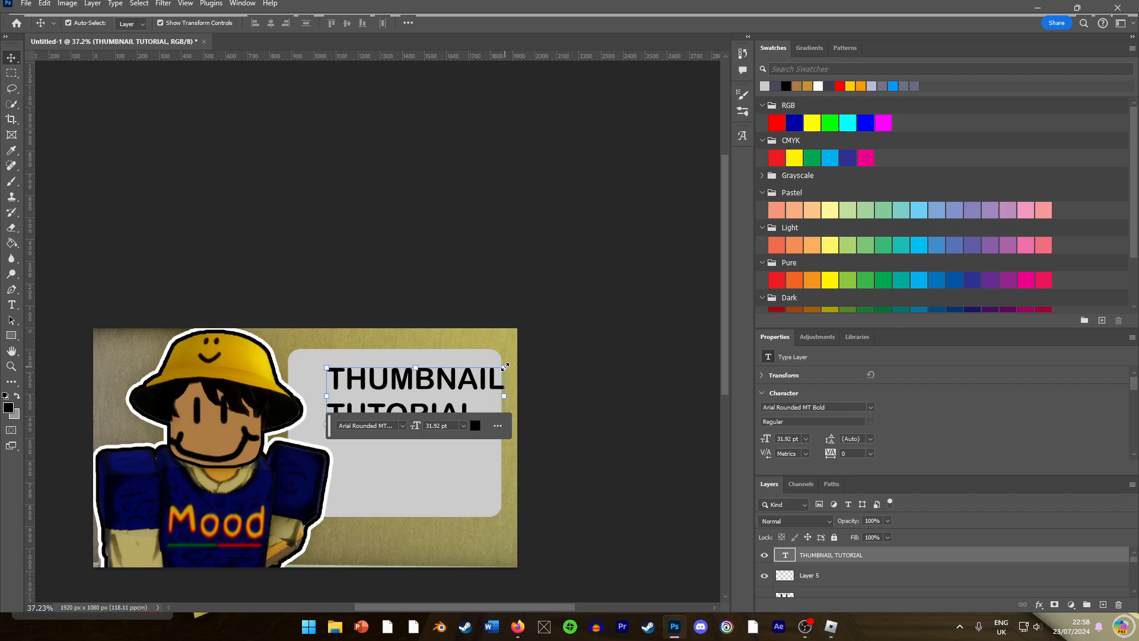
{"action": "left_click_drag", "start_coordinate": [538, 334], "coordinate": [485, 417]}
{"action": "mouse_move", "coordinate": [836, 558]}
{"action": "left_mouse_down"}
{"action": "mouse_move", "coordinate": [835, 606]}
{"action": "mouse_move", "coordinate": [836, 580]}
{"action": "left_mouse_up"}
{"action": "left_click_drag", "start_coordinate": [447, 452], "coordinate": [445, 426]}
{"action": "left_click_drag", "start_coordinate": [511, 378], "coordinate": [417, 398]}
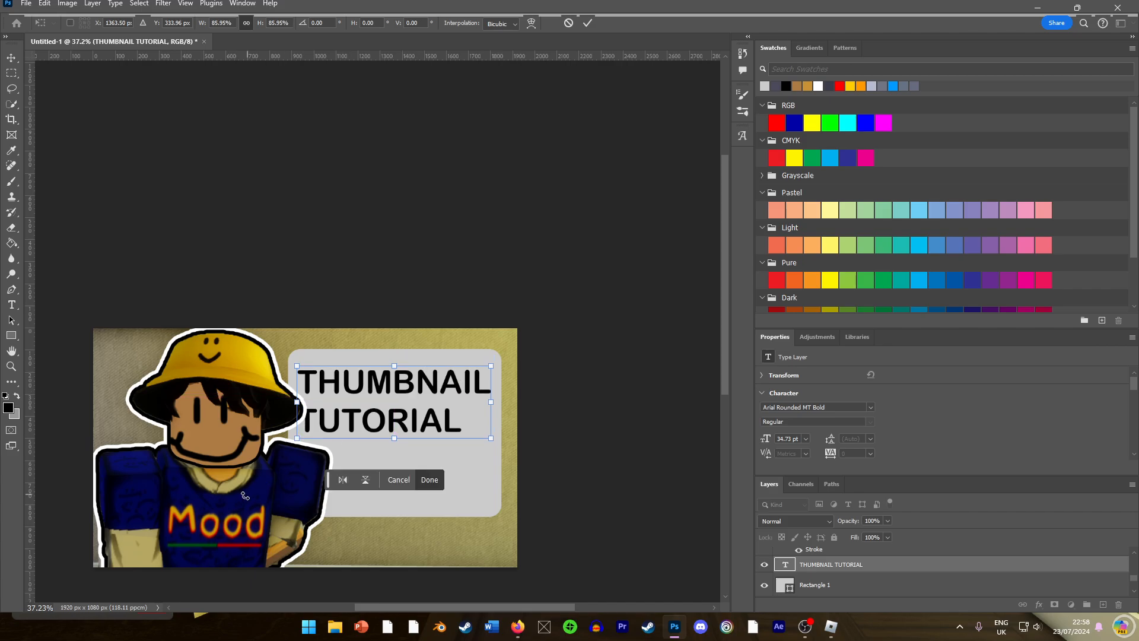
{"action": "key", "text": "Return"}
Try scaling down the avatar on Layer 2.
{"action": "left_click", "coordinate": [221, 432]}
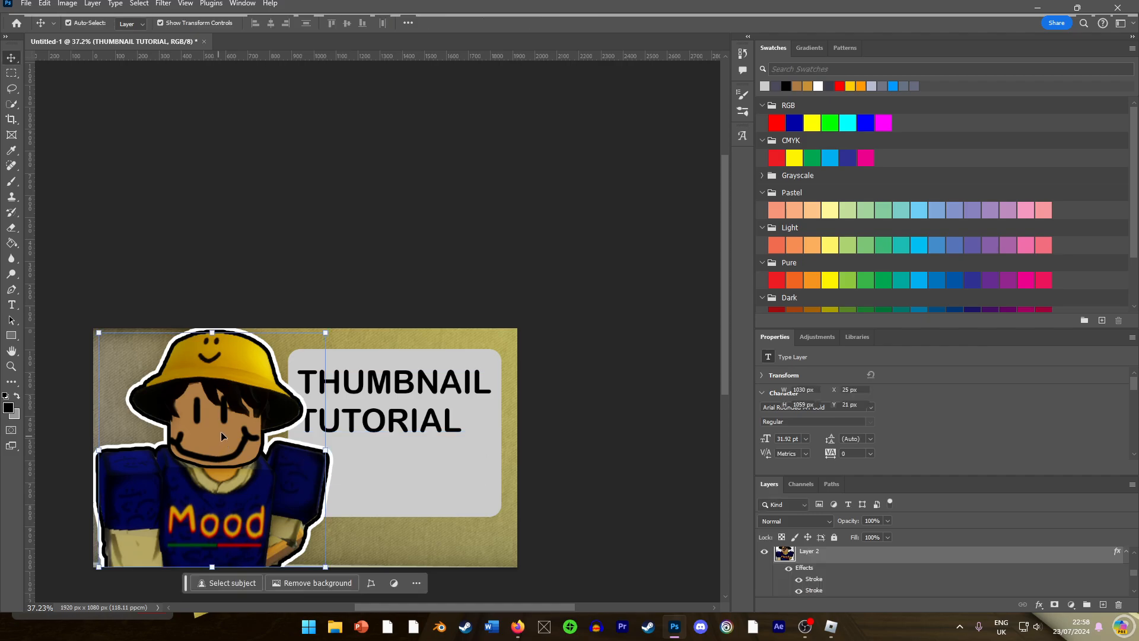
{"action": "left_click_drag", "start_coordinate": [326, 331], "coordinate": [278, 380]}
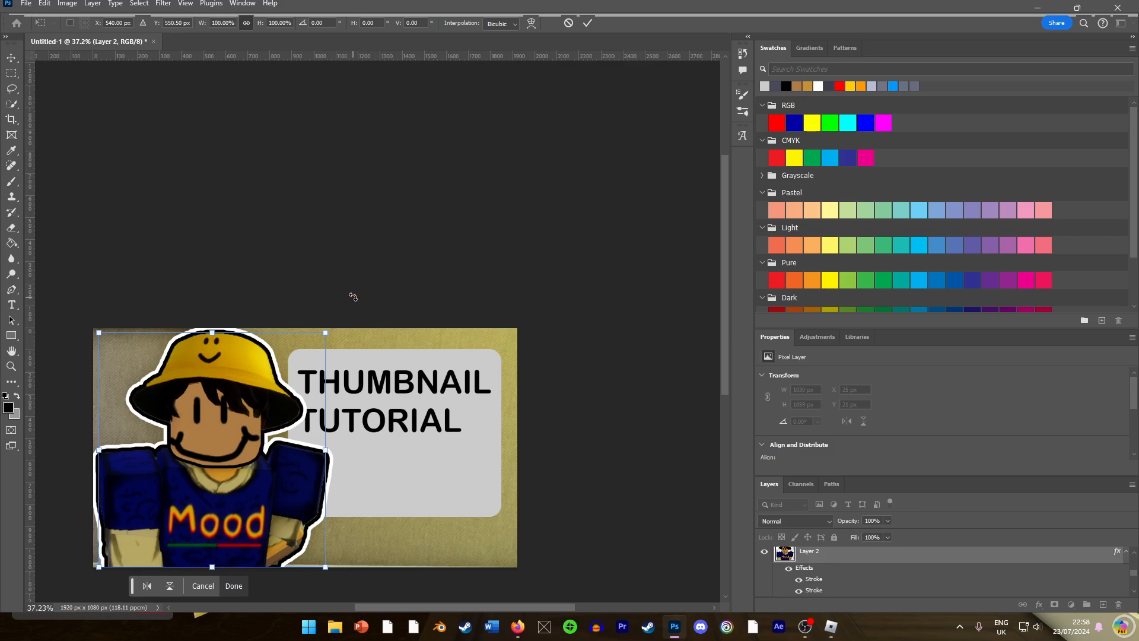
{"action": "left_click", "coordinate": [351, 293]}
{"action": "scroll", "coordinate": [409, 453], "scroll_direction": "down", "scroll_amount": 3}
{"action": "scroll", "coordinate": [409, 453], "scroll_direction": "up", "scroll_amount": 3}
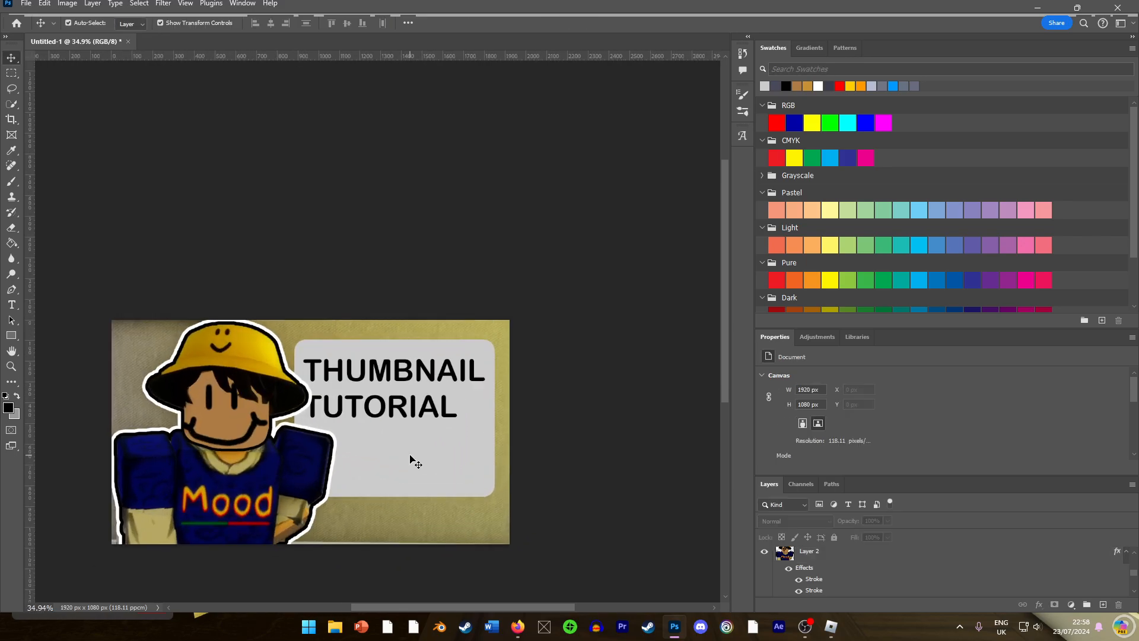
Scale the grey panel to 86.66% and reposition it behind the text near the canvas's upper edge.
{"action": "left_click", "coordinate": [439, 458]}
{"action": "right_click", "coordinate": [405, 462]}
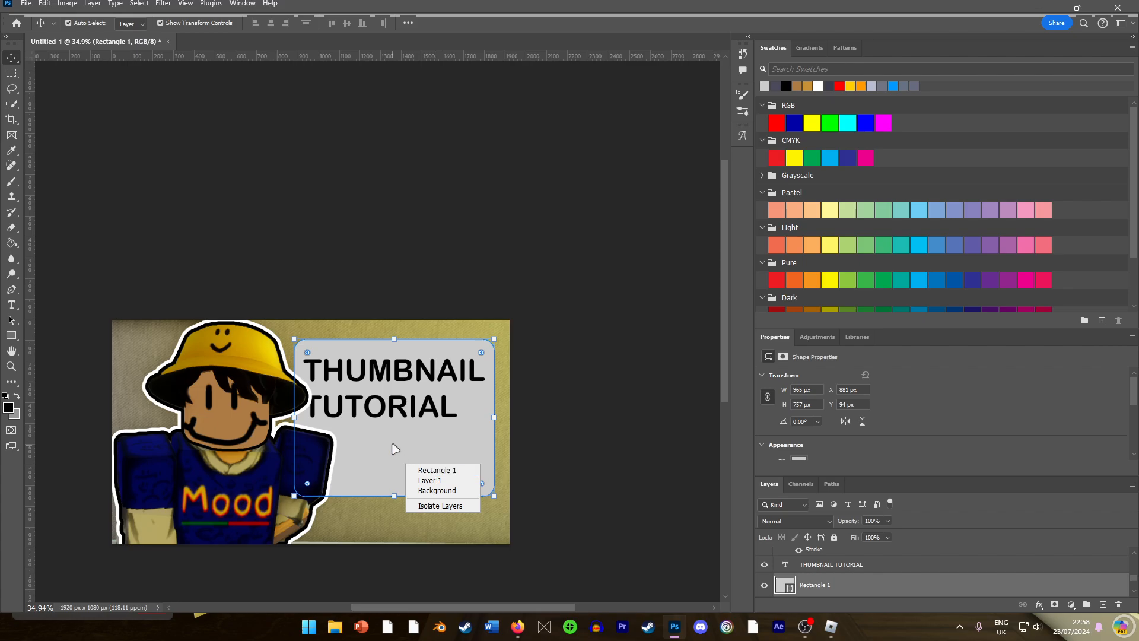
{"action": "left_click", "coordinate": [394, 449]}
{"action": "left_click_drag", "start_coordinate": [494, 495], "coordinate": [437, 468]}
{"action": "left_click_drag", "start_coordinate": [394, 443], "coordinate": [518, 482]}
{"action": "left_click_drag", "start_coordinate": [483, 448], "coordinate": [452, 439]}
Try the Distort transform on the grey panel, reshaping it to 102.37% width and 55.90% height around the two text lines.
{"action": "right_click", "coordinate": [452, 438]}
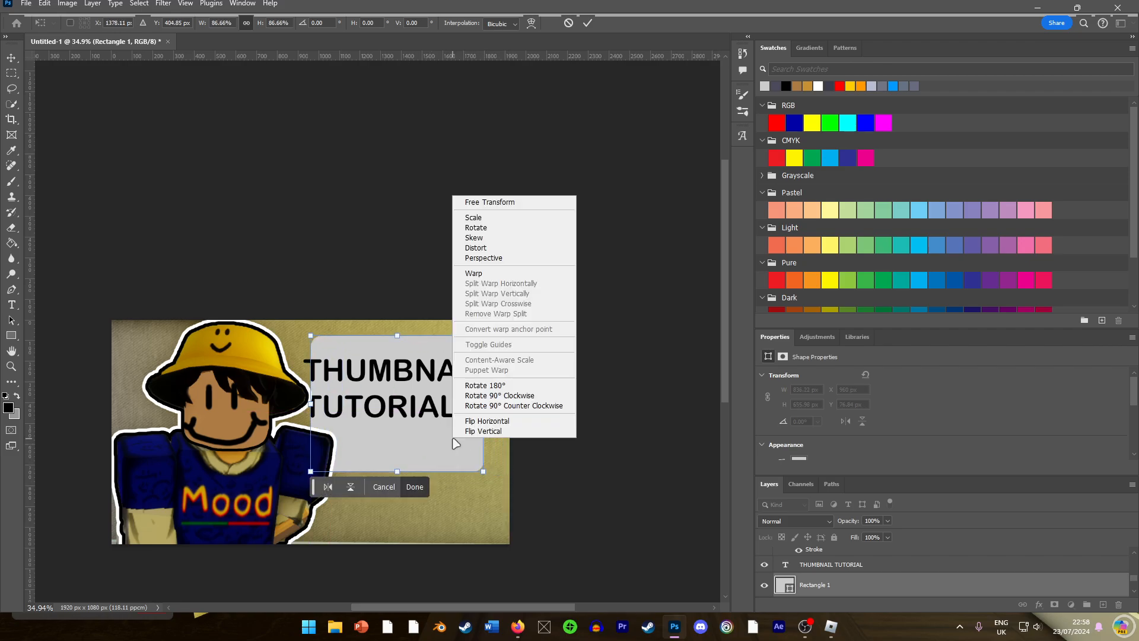
{"action": "left_click", "coordinate": [476, 248]}
{"action": "mouse_move", "coordinate": [483, 403]}
{"action": "left_mouse_down"}
{"action": "mouse_move", "coordinate": [514, 404]}
{"action": "mouse_move", "coordinate": [472, 410]}
{"action": "left_mouse_up"}
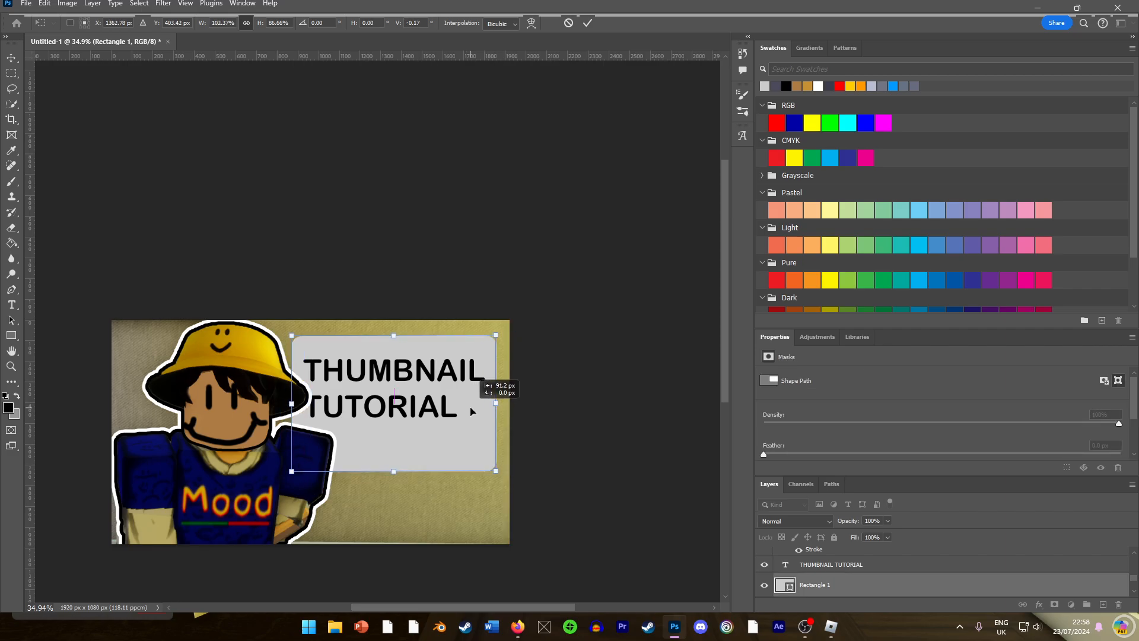
{"action": "left_click_drag", "start_coordinate": [397, 471], "coordinate": [419, 408]}
{"action": "left_click_drag", "start_coordinate": [398, 339], "coordinate": [401, 370]}
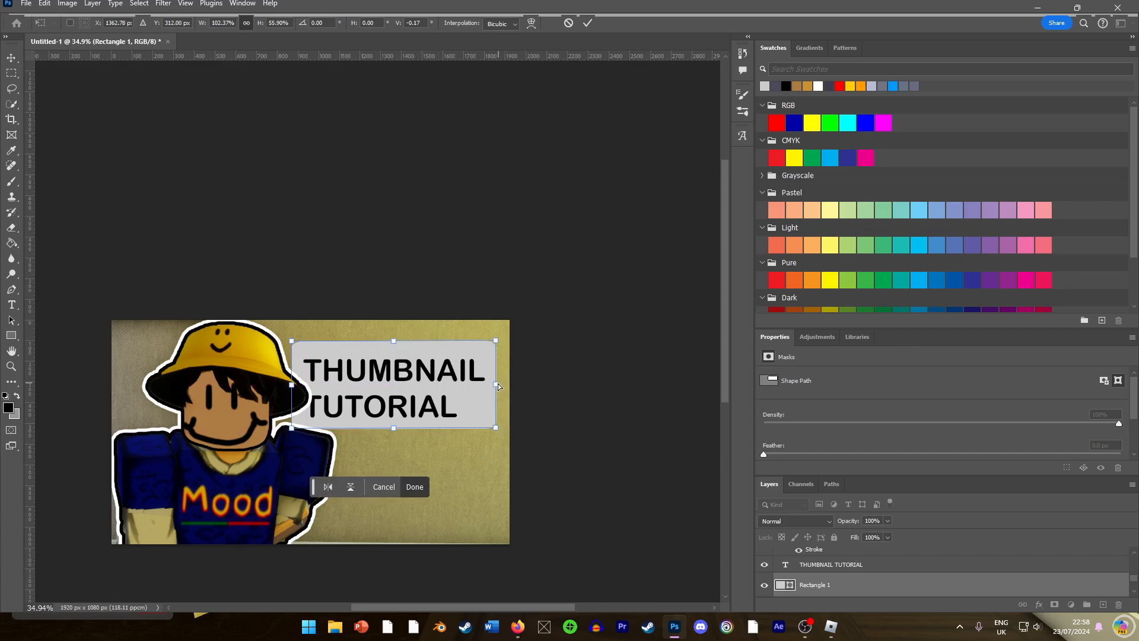
{"action": "left_click_drag", "start_coordinate": [498, 386], "coordinate": [495, 387]}
{"action": "mouse_move", "coordinate": [393, 344]}
{"action": "left_mouse_down"}
{"action": "mouse_move", "coordinate": [389, 354]}
{"action": "mouse_move", "coordinate": [392, 344]}
{"action": "left_mouse_up"}
Undo the Distort changes made to the grey panel.
{"action": "key", "text": "ctrl+z"}
{"action": "key", "text": "ctrl+z"}
{"action": "key", "text": "ctrl+z"}
{"action": "key", "text": "ctrl+z"}
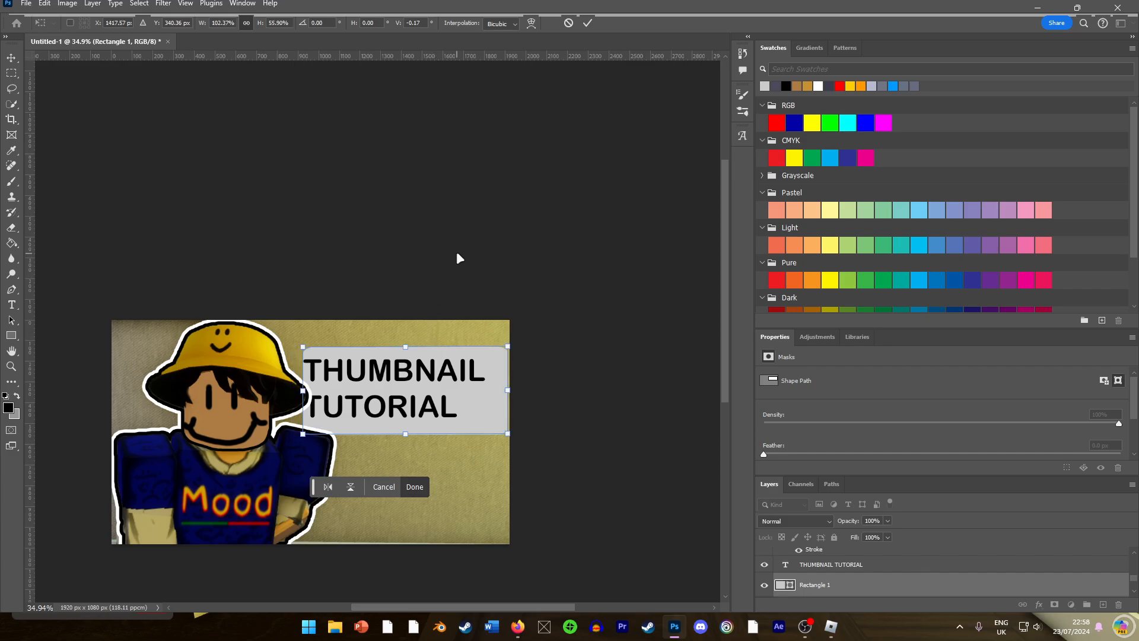
{"action": "key", "text": "ctrl+z"}
{"action": "key", "text": "ctrl+z"}
{"action": "key", "text": "ctrl+z"}
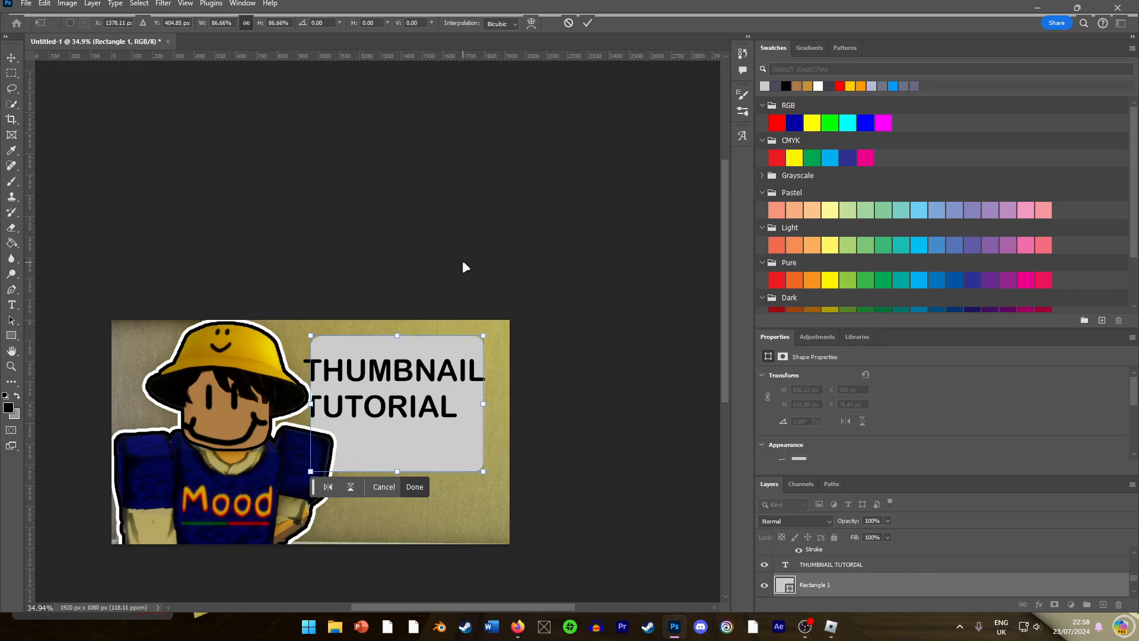
Change the font of the THUMBNAIL TUTORIAL text to Baby Doll.
{"action": "key", "text": "Return"}
{"action": "double_click", "coordinate": [396, 406]}
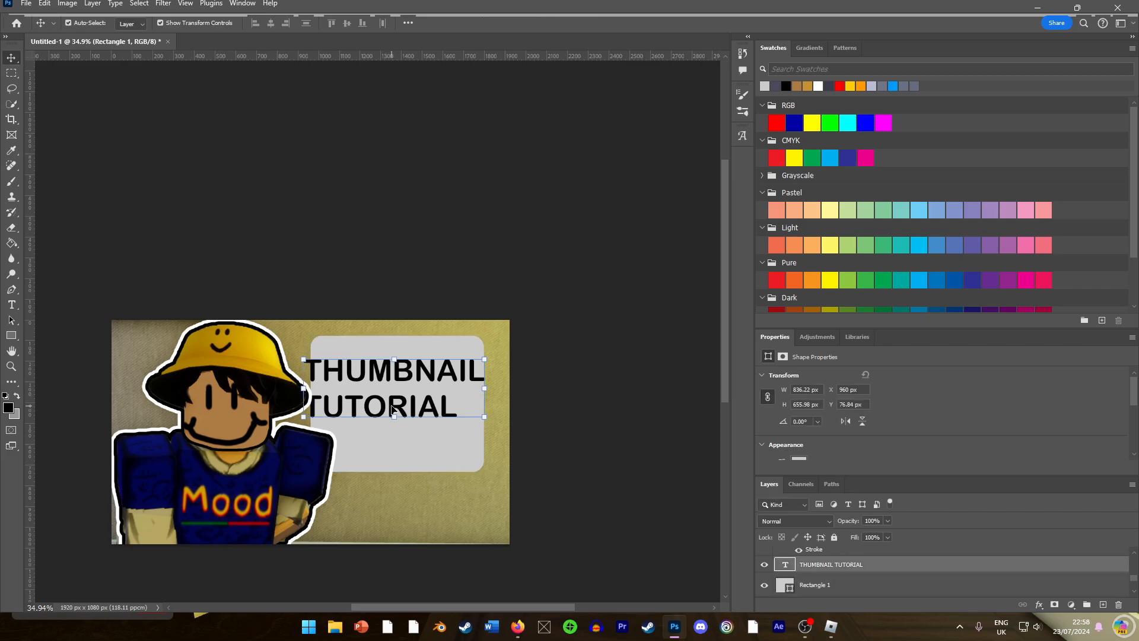
{"action": "left_click", "coordinate": [856, 407]}
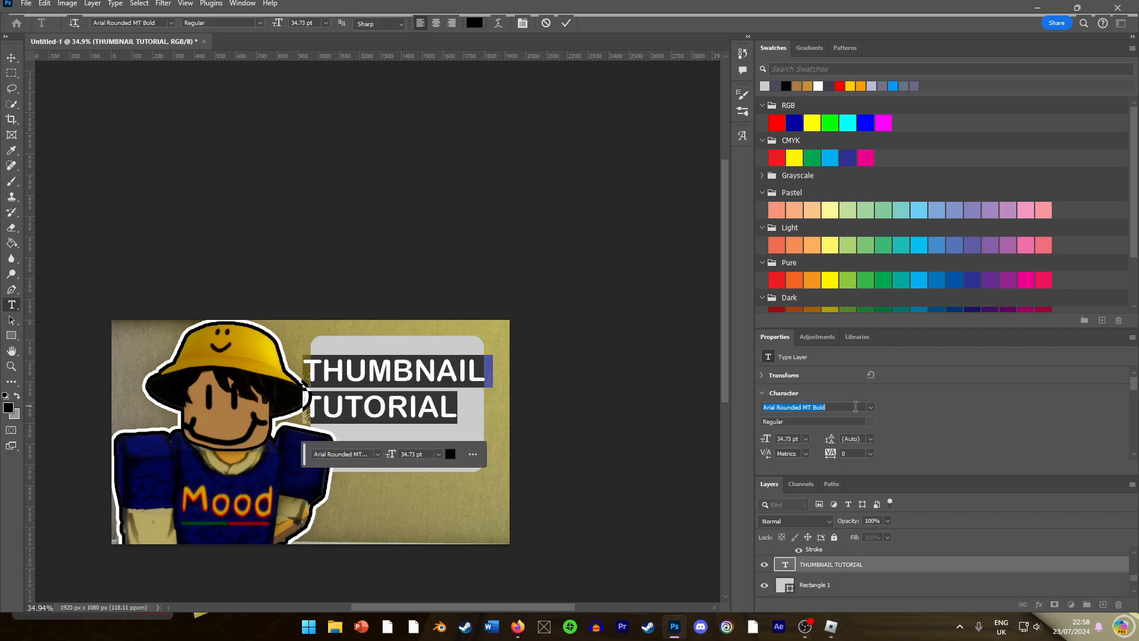
{"action": "type", "text": "y"}
{"action": "left_click", "coordinate": [822, 366]}
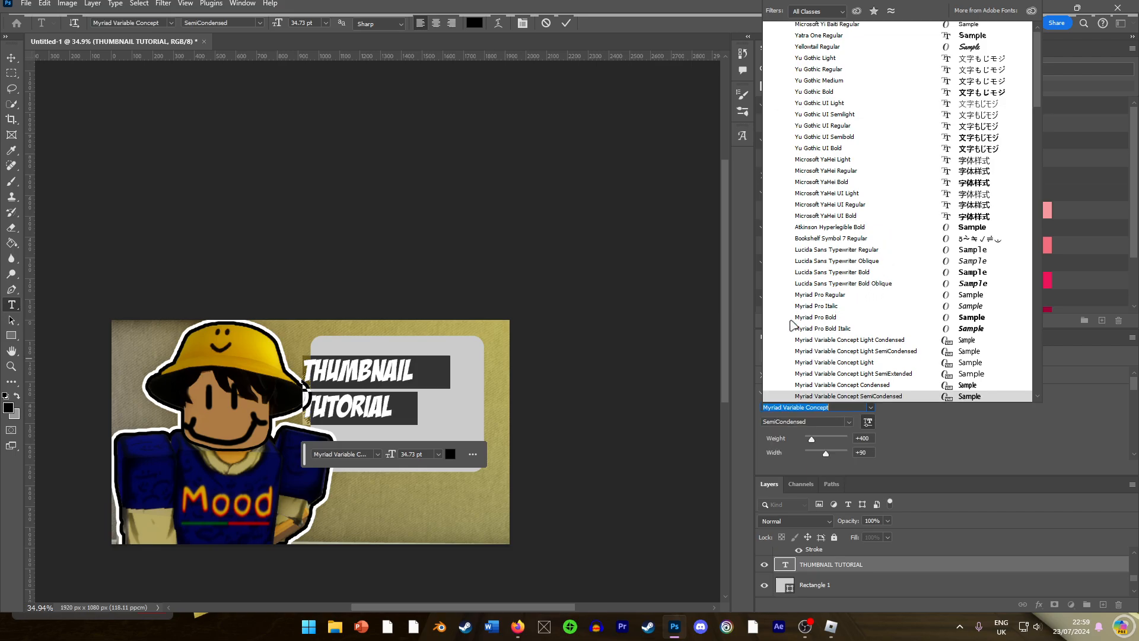
{"action": "left_click", "coordinate": [805, 407]}
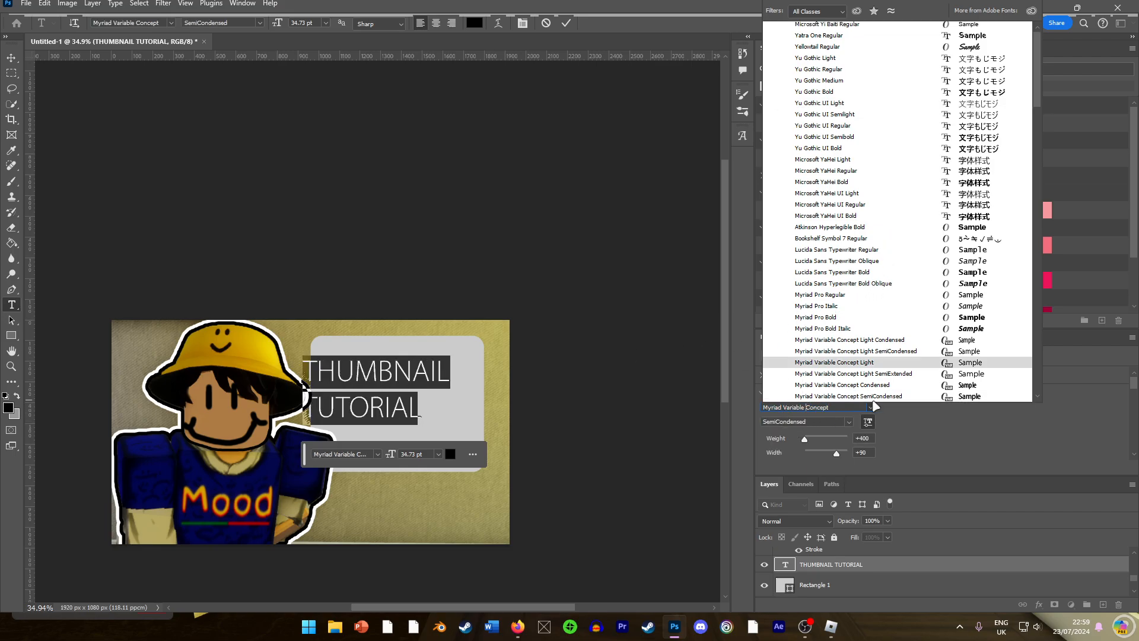
{"action": "key", "text": "ctrl+a"}
{"action": "type", "text": "baby"}
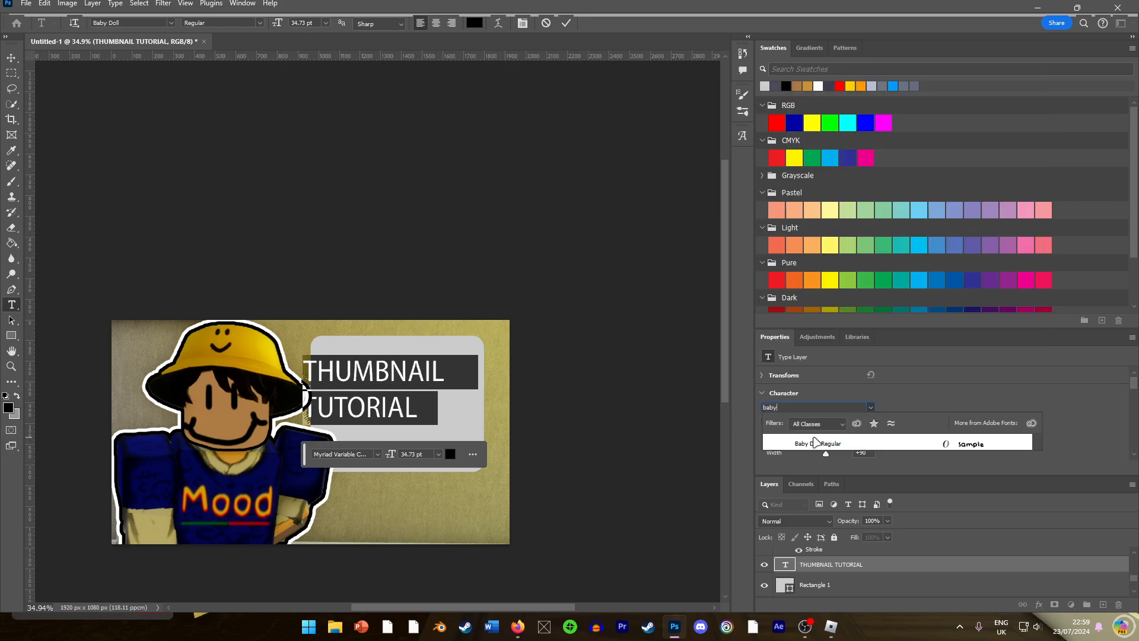
{"action": "left_click", "coordinate": [814, 443]}
{"action": "left_click", "coordinate": [9, 57]}
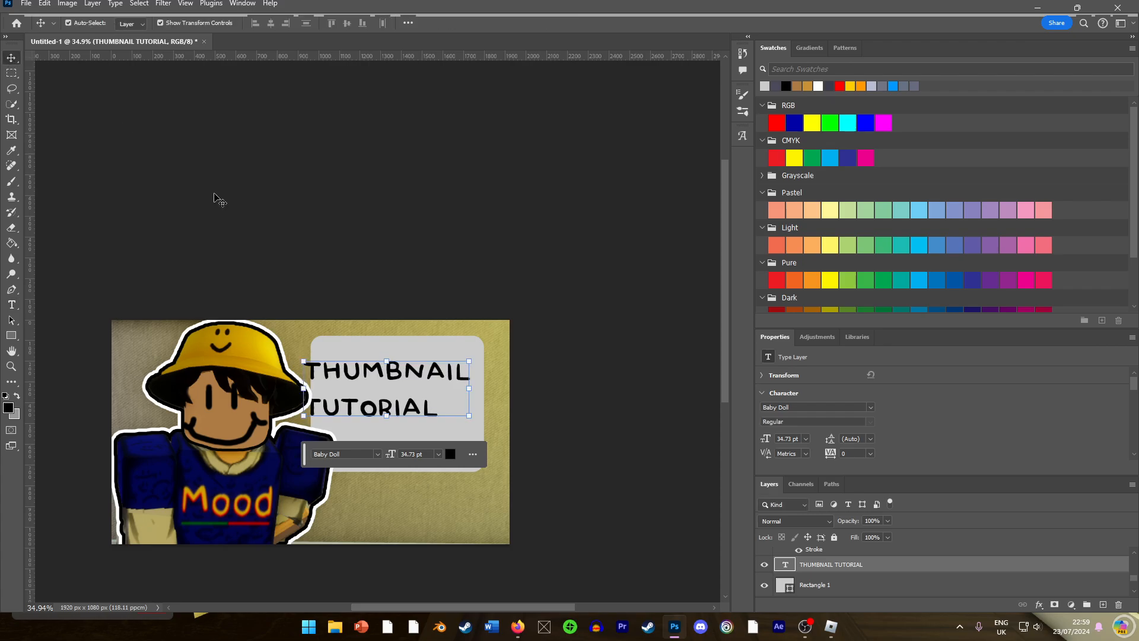
Reposition the title text so both lines sit inside the grey panel.
{"action": "left_click_drag", "start_coordinate": [376, 382], "coordinate": [398, 383]}
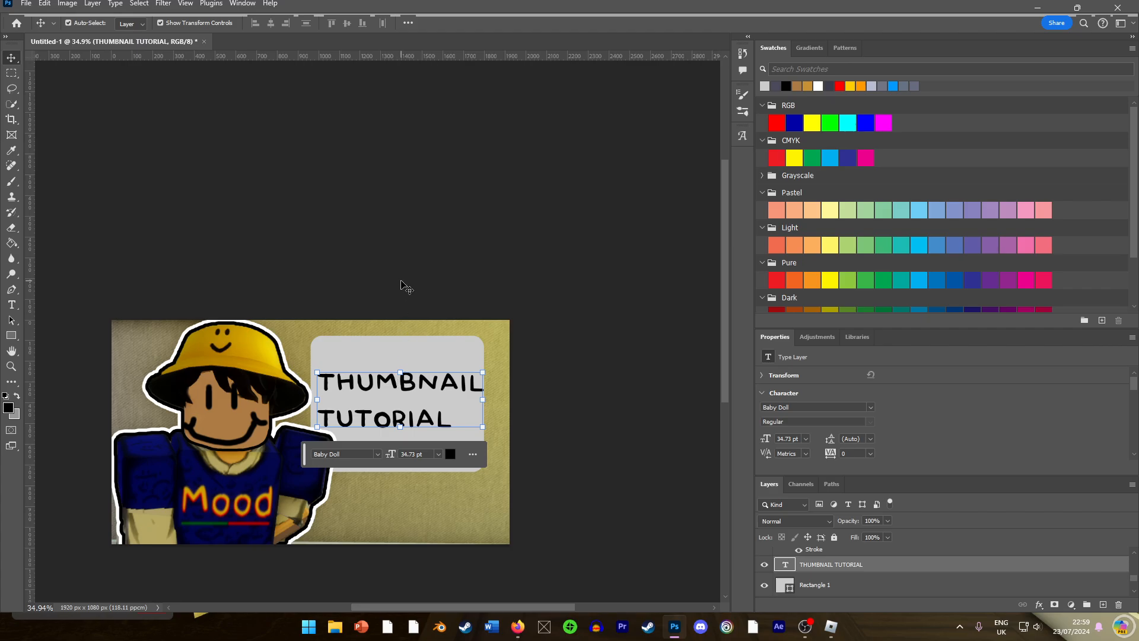
{"action": "left_click", "coordinate": [407, 343]}
{"action": "scroll", "coordinate": [395, 384], "scroll_direction": "up", "scroll_amount": 3}
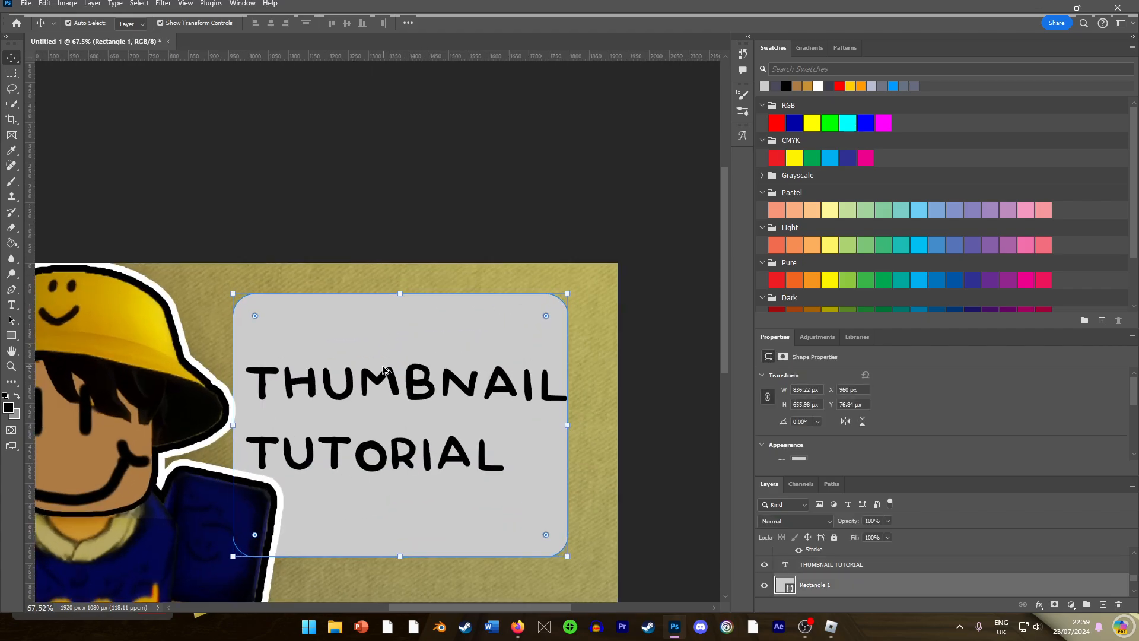
{"action": "scroll", "coordinate": [384, 369], "scroll_direction": "down", "scroll_amount": 3}
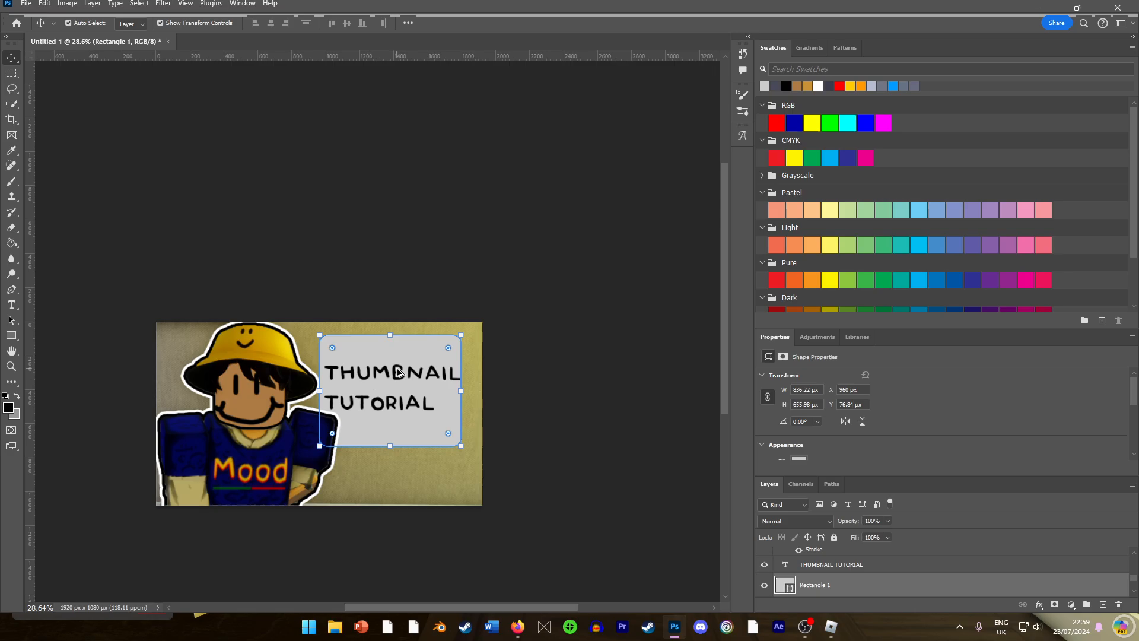
{"action": "scroll", "coordinate": [356, 369], "scroll_direction": "up", "scroll_amount": 2}
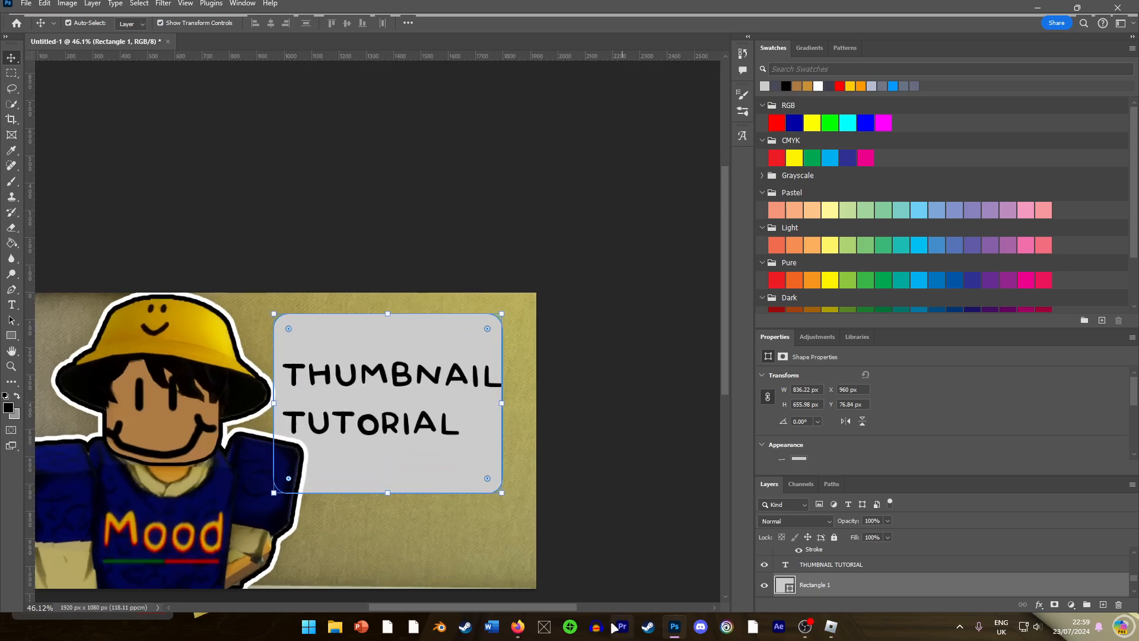
Switch to Firefox and arrange its PNGWing window at a smaller size over the Photoshop workspace.
{"action": "left_click", "coordinate": [518, 627]}
{"action": "left_click_drag", "start_coordinate": [493, 5], "coordinate": [494, 0]}
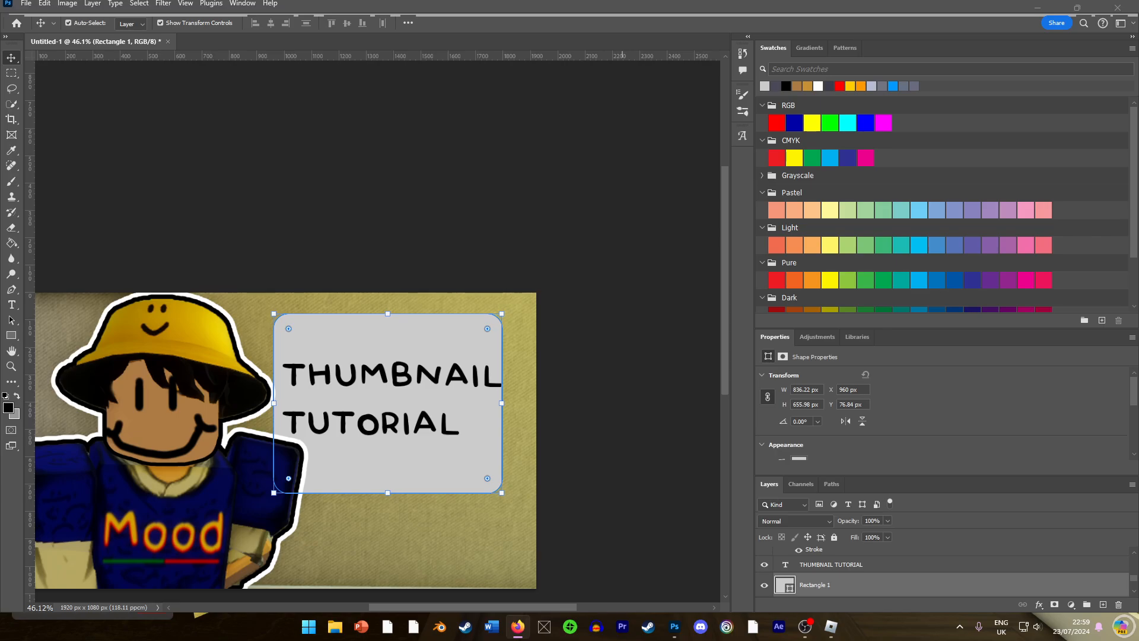
{"action": "left_click_drag", "start_coordinate": [571, 0], "coordinate": [571, 5]}
{"action": "left_click_drag", "start_coordinate": [622, 0], "coordinate": [355, 104]}
{"action": "left_click_drag", "start_coordinate": [0, 145], "coordinate": [833, 113]}
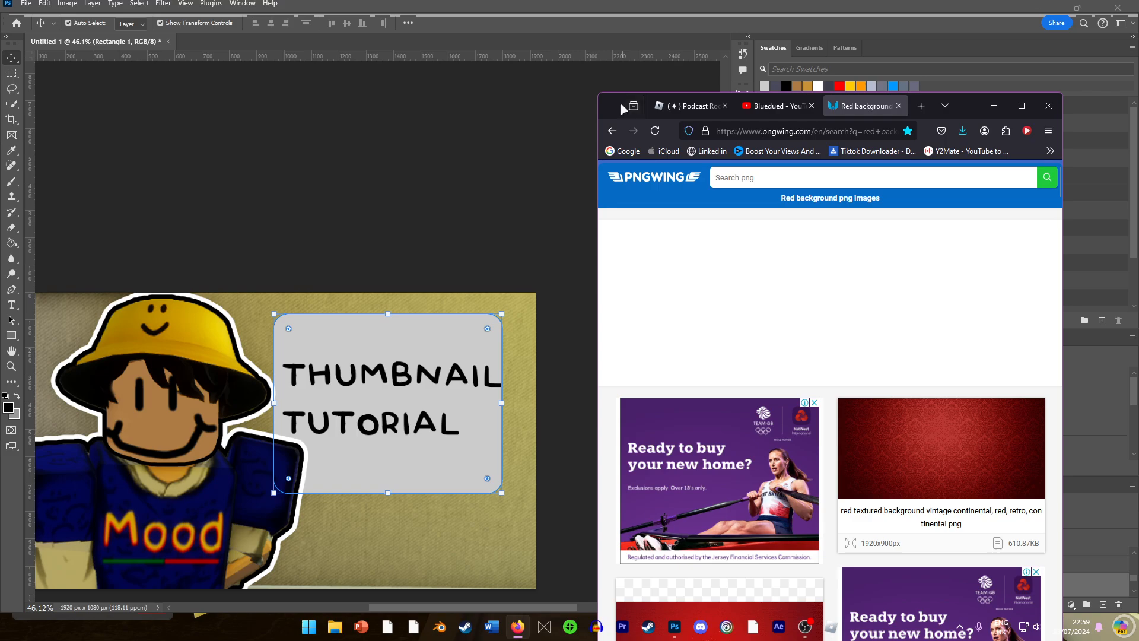
{"action": "left_click_drag", "start_coordinate": [595, 96], "coordinate": [483, 97]}
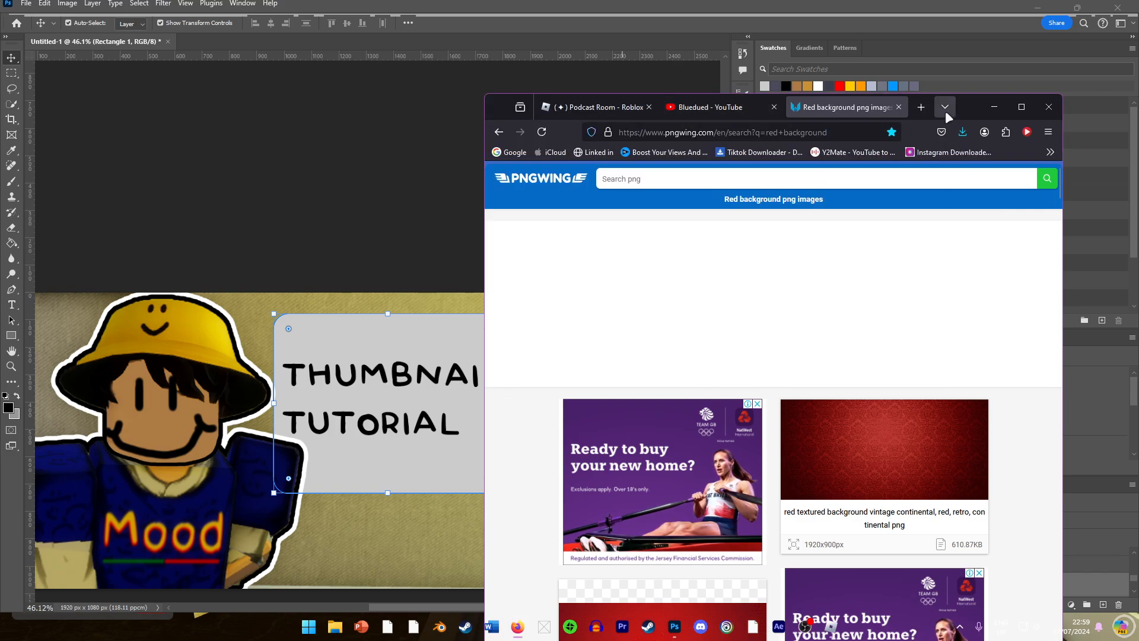
{"action": "left_click_drag", "start_coordinate": [979, 110], "coordinate": [975, 71]}
Search PNGWing for "whiteboard" and browse the resulting images.
{"action": "left_click", "coordinate": [700, 139]}
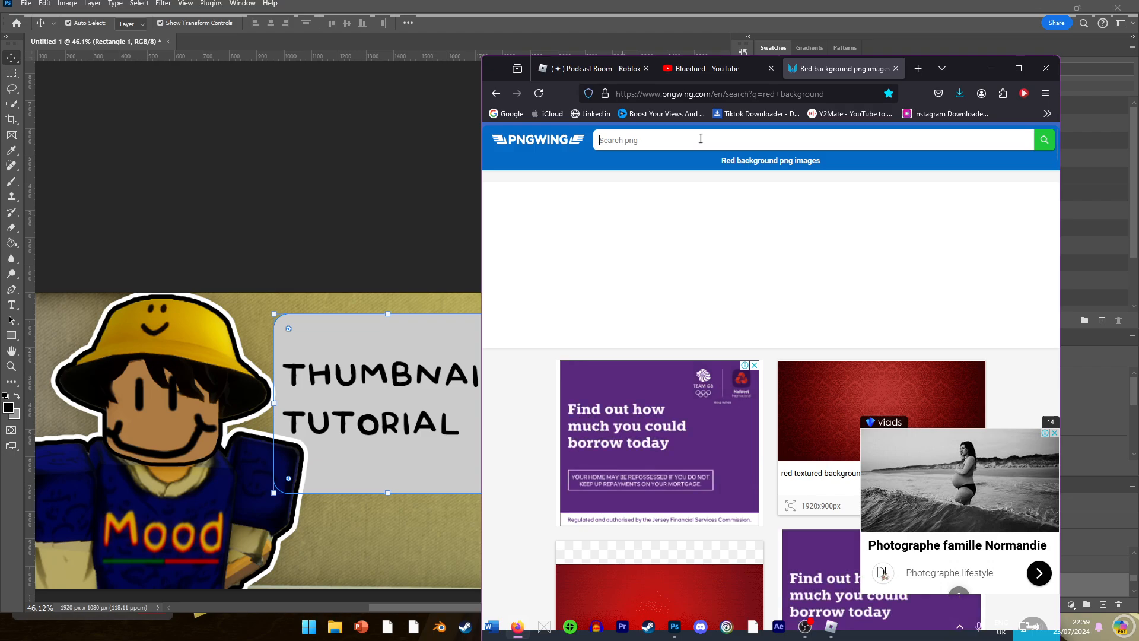
{"action": "type", "text": "whiteboard"}
{"action": "key", "text": "Return"}
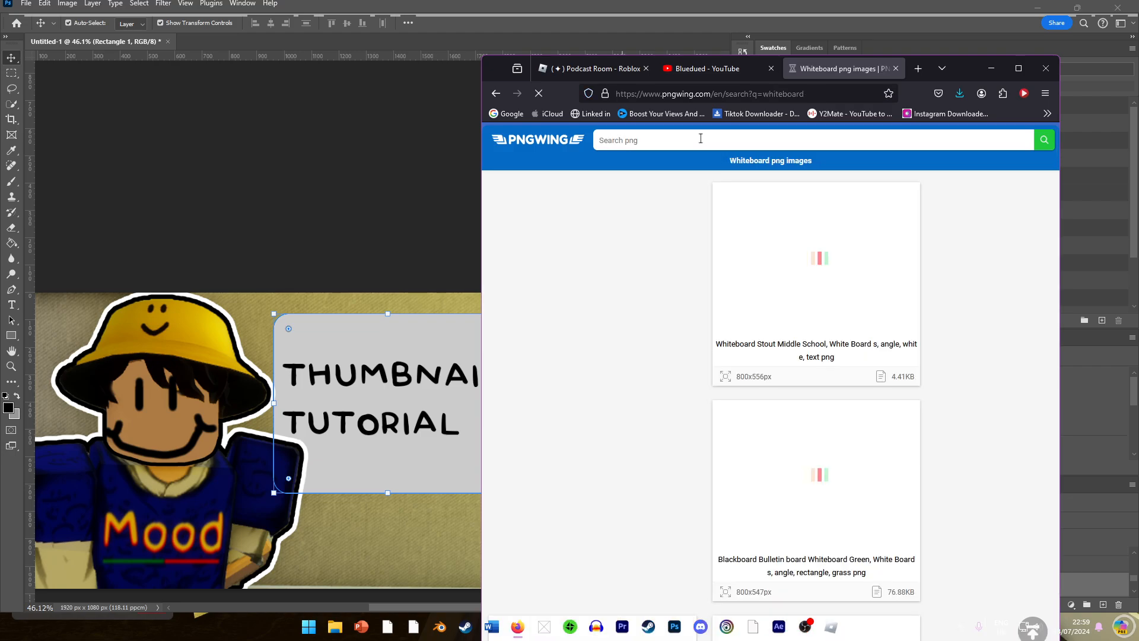
{"action": "scroll", "coordinate": [678, 392], "scroll_direction": "down", "scroll_amount": 3}
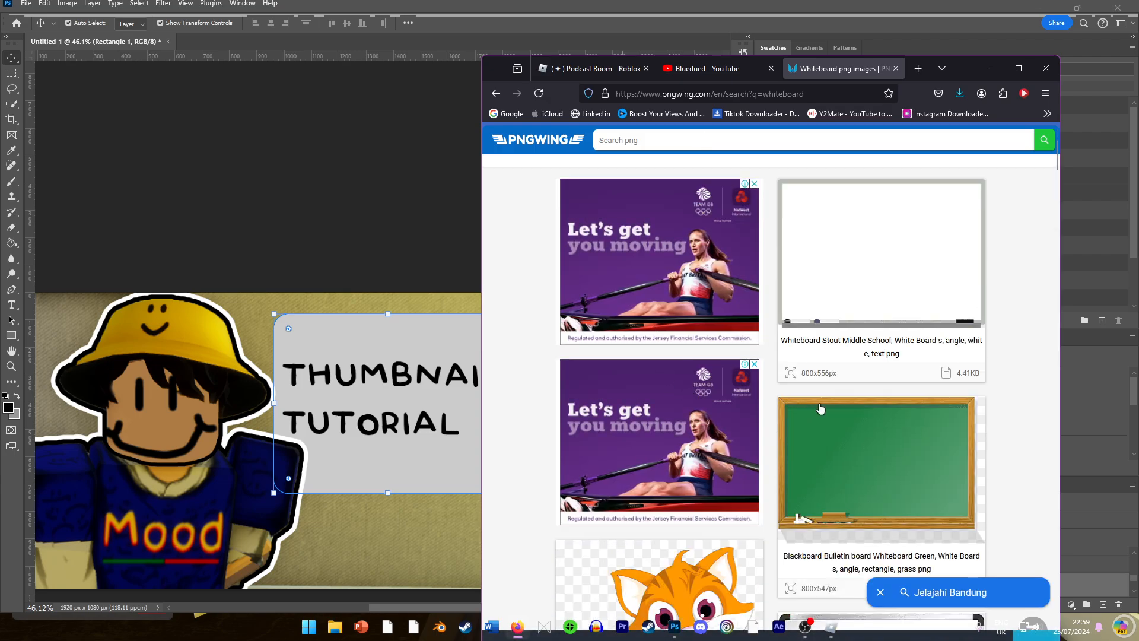
{"action": "scroll", "coordinate": [794, 408], "scroll_direction": "down", "scroll_amount": 15}
{"action": "scroll", "coordinate": [794, 409], "scroll_direction": "down", "scroll_amount": 5}
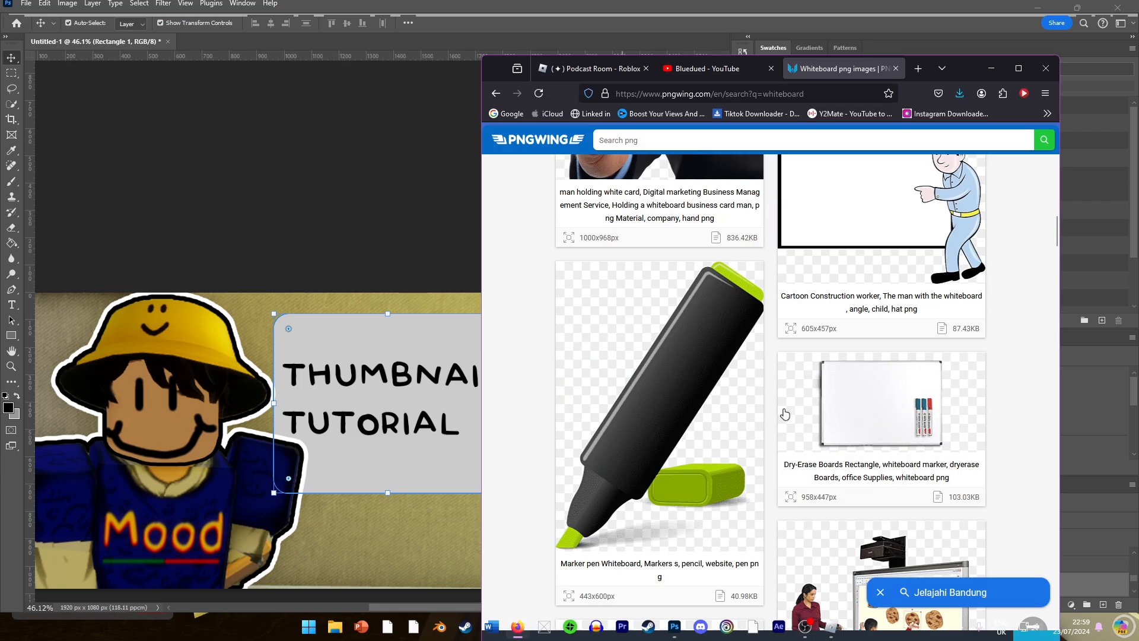
{"action": "scroll", "coordinate": [771, 416], "scroll_direction": "up", "scroll_amount": 10}
{"action": "scroll", "coordinate": [774, 419], "scroll_direction": "up", "scroll_amount": 4}
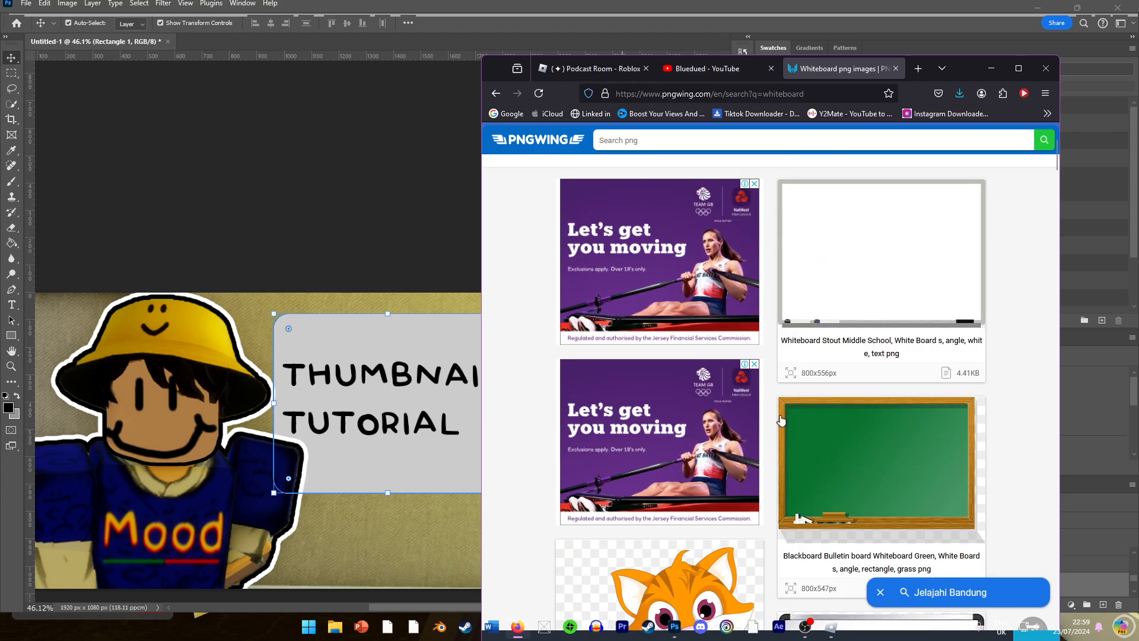
Open the download page of the green Blackboard Bulletin board PNG.
{"action": "left_click", "coordinate": [856, 449]}
{"action": "scroll", "coordinate": [779, 420], "scroll_direction": "down", "scroll_amount": 6}
{"action": "left_click", "coordinate": [780, 420]}
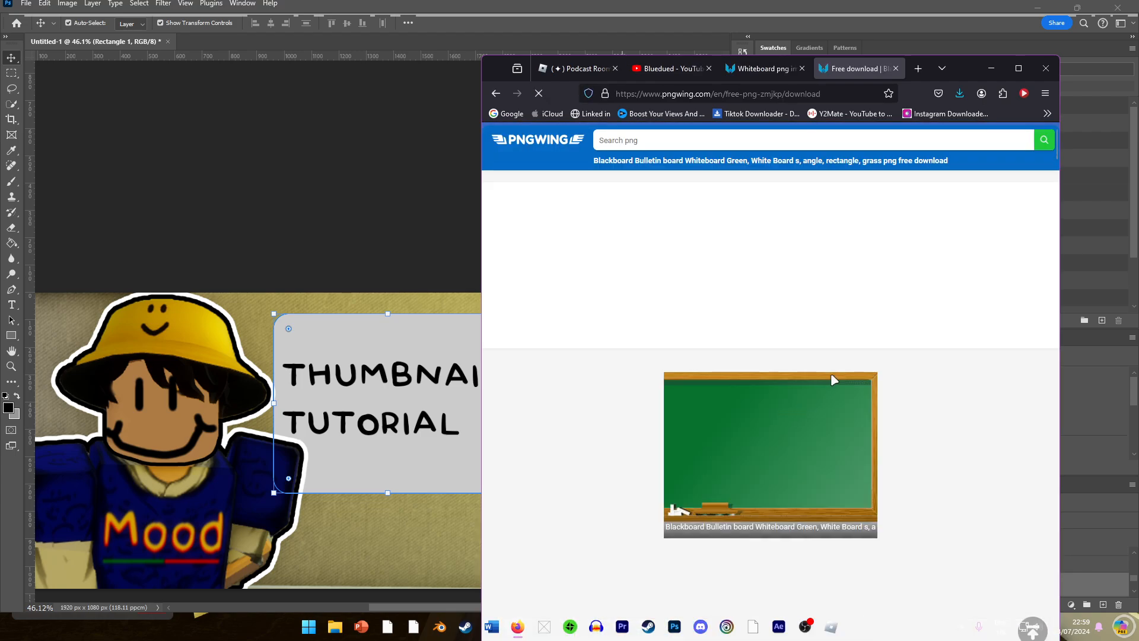
Download the green blackboard PNG by completing the character-order check T, ?, x, O.
{"action": "scroll", "coordinate": [803, 380], "scroll_direction": "down", "scroll_amount": 5}
{"action": "left_click", "coordinate": [808, 512]}
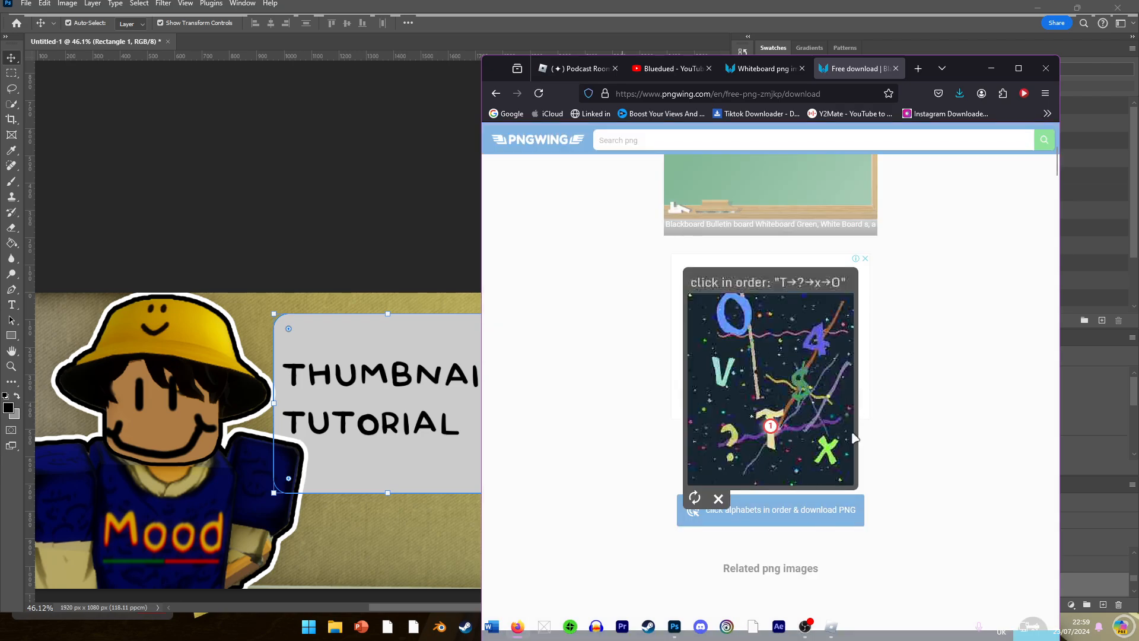
{"action": "left_click", "coordinate": [729, 444]}
{"action": "left_click", "coordinate": [827, 448]}
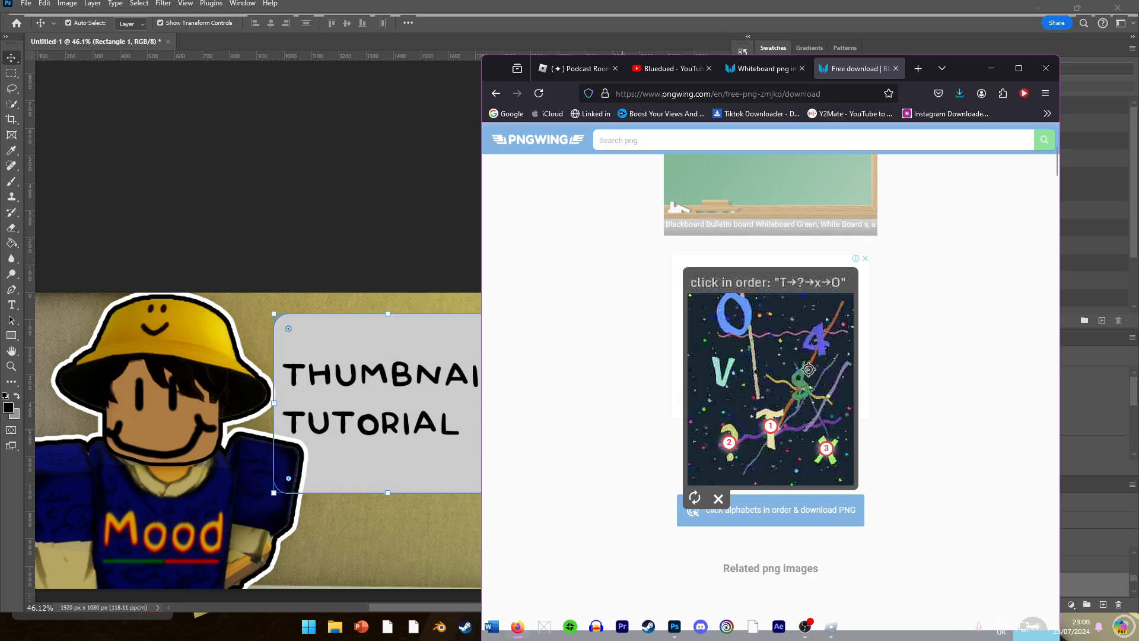
{"action": "left_click", "coordinate": [733, 314]}
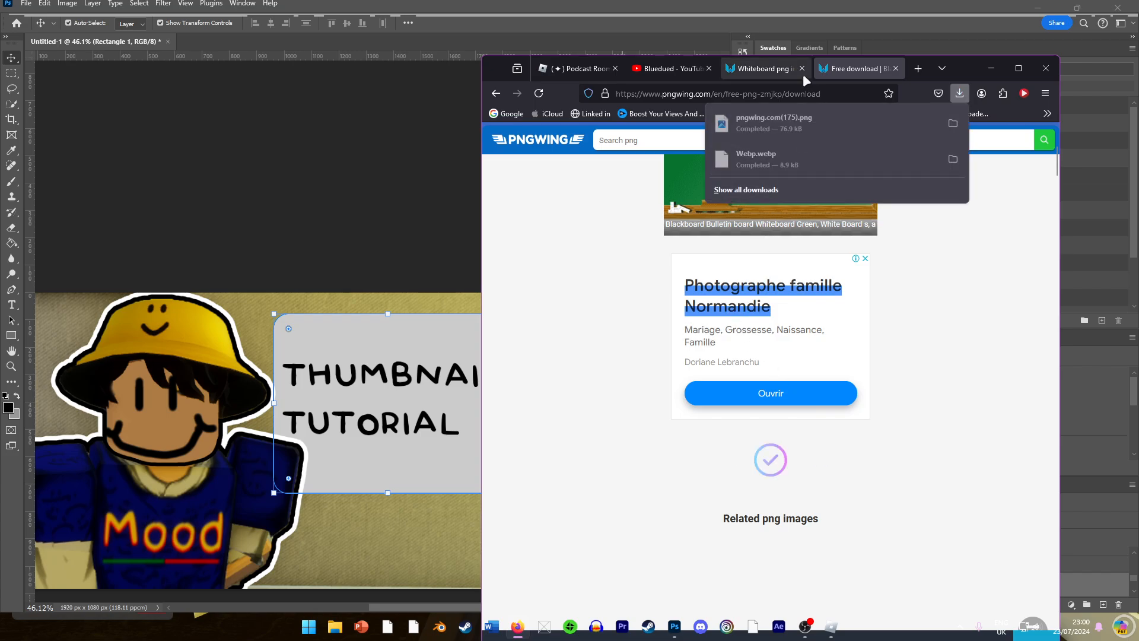
Return to Photoshop and place the downloaded blackboard image over the grey panel, scaled to 18.68%.
{"action": "left_click", "coordinate": [990, 69]}
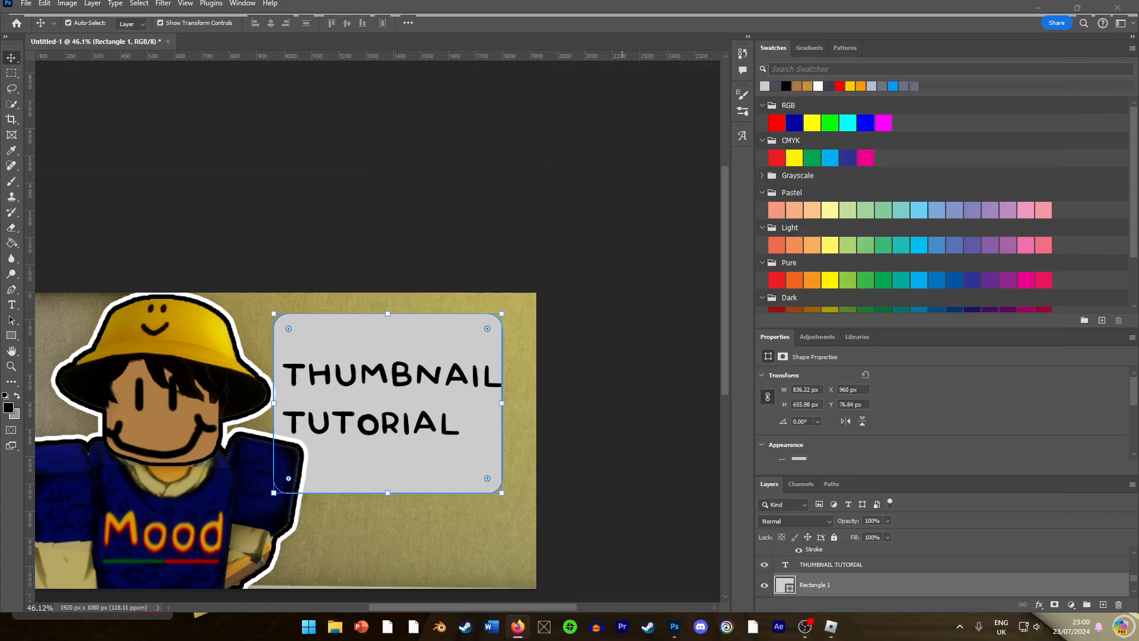
{"action": "left_click_drag", "start_coordinate": [990, 68], "coordinate": [417, 405]}
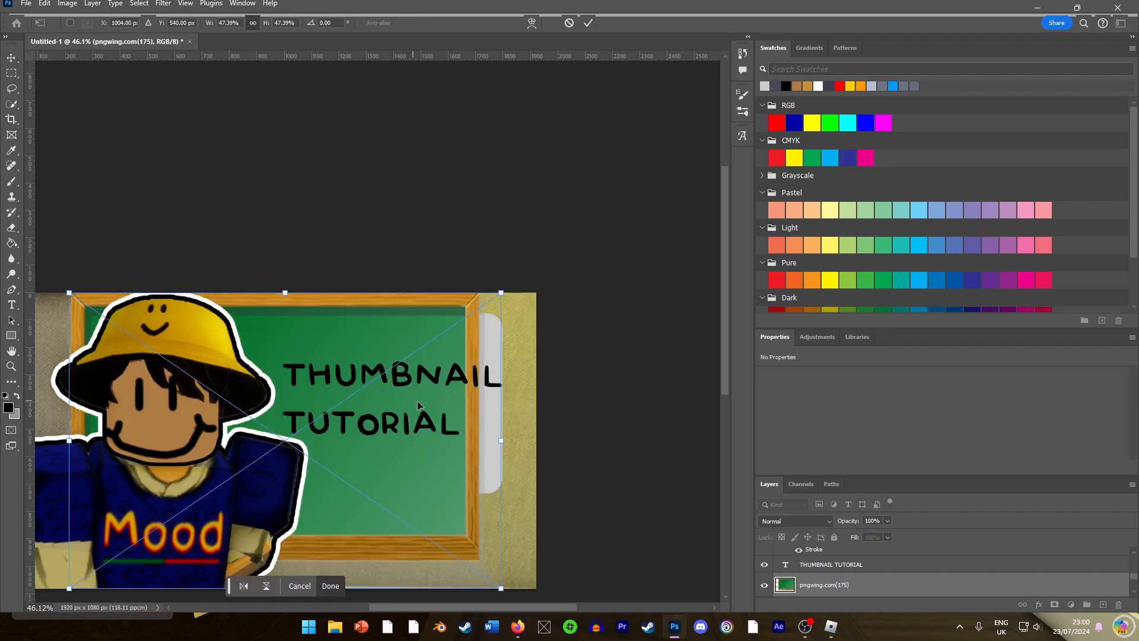
{"action": "left_click_drag", "start_coordinate": [386, 322], "coordinate": [475, 307]}
{"action": "left_click_drag", "start_coordinate": [590, 278], "coordinate": [328, 458]}
{"action": "left_click_drag", "start_coordinate": [285, 518], "coordinate": [458, 467]}
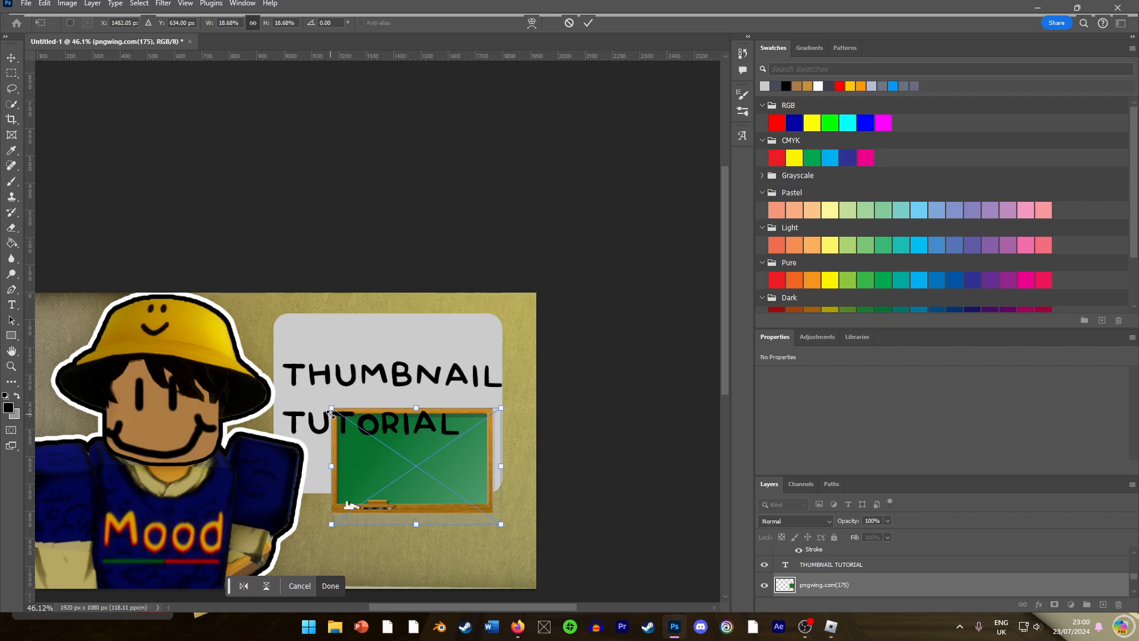
{"action": "key", "text": "Return"}
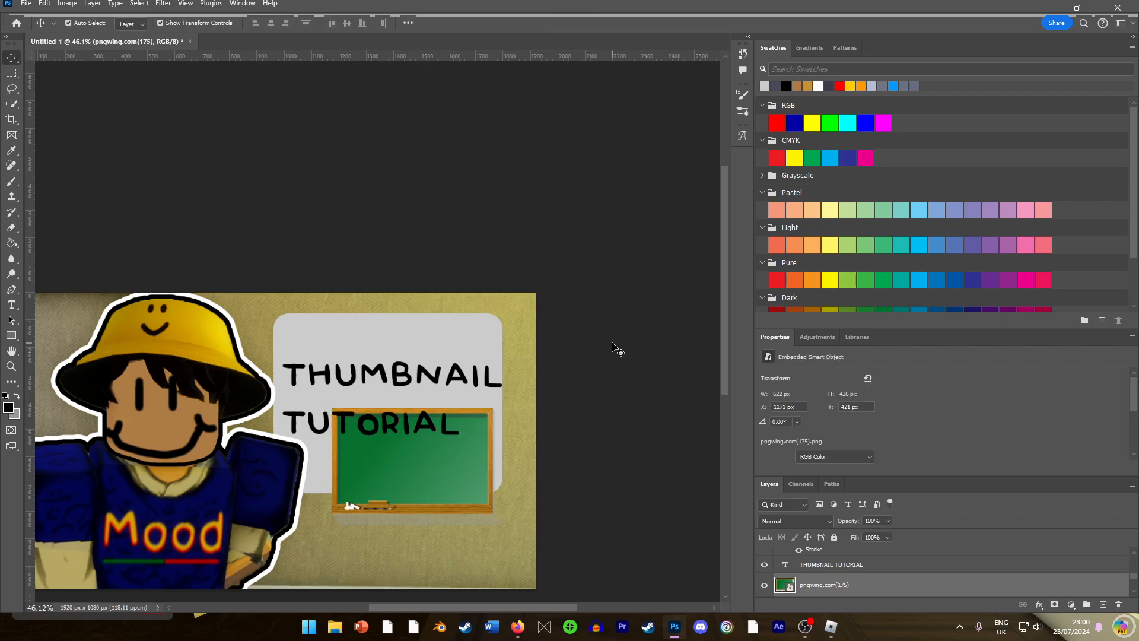
Enlarge the green blackboard and move it directly below the grey panel, running off the canvas's lower edge.
{"action": "left_click", "coordinate": [614, 347]}
{"action": "left_click_drag", "start_coordinate": [436, 456], "coordinate": [411, 422]}
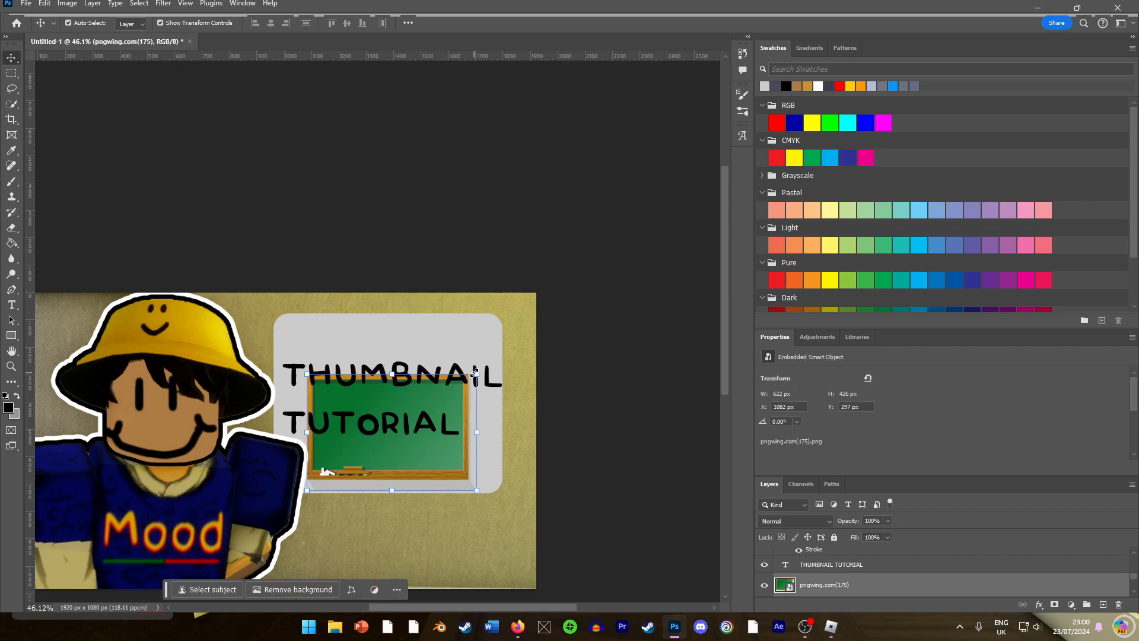
{"action": "left_click_drag", "start_coordinate": [475, 375], "coordinate": [531, 338]}
{"action": "left_click_drag", "start_coordinate": [509, 358], "coordinate": [444, 518]}
{"action": "key", "text": "Return"}
{"action": "left_click", "coordinate": [567, 353]}
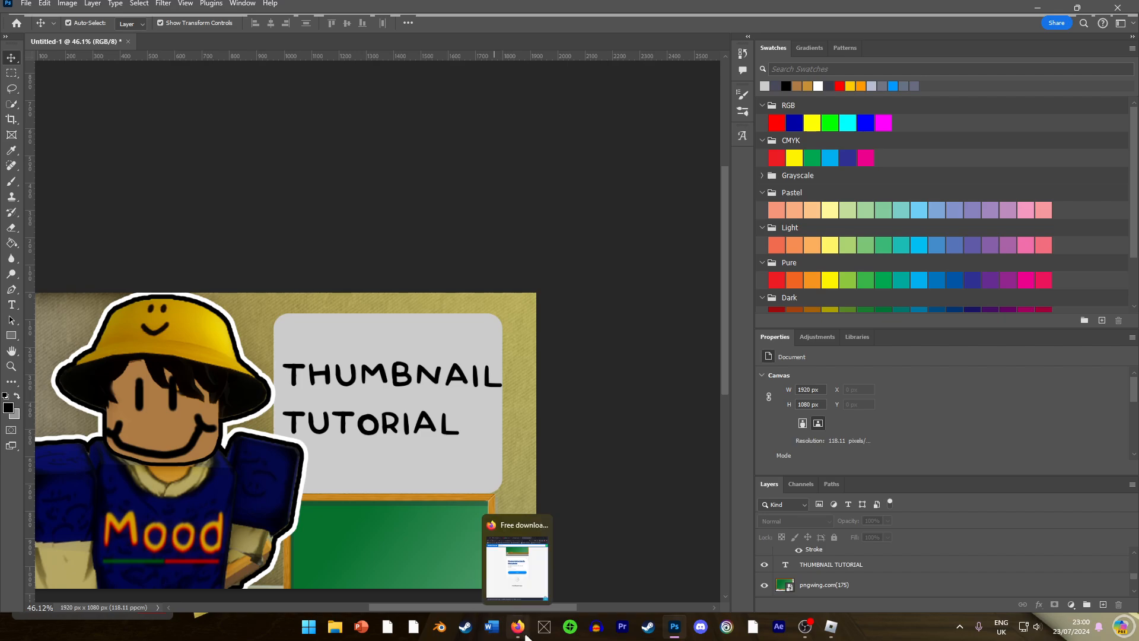
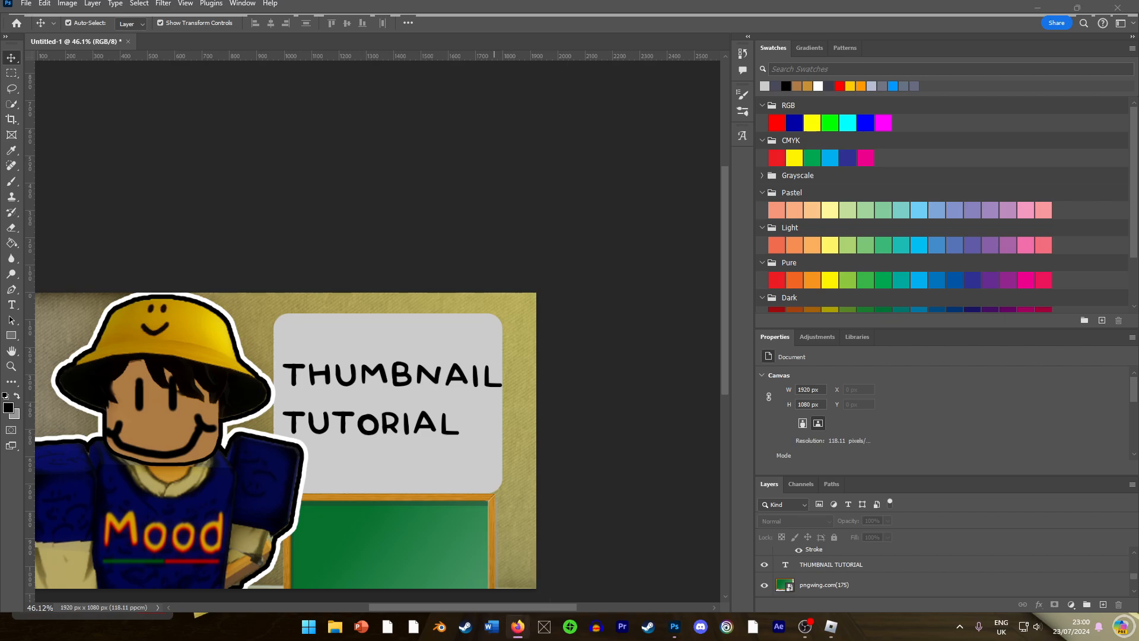
Switch to Firefox and download the gold star PNG from PNGWing.
{"action": "left_click", "coordinate": [518, 626]}
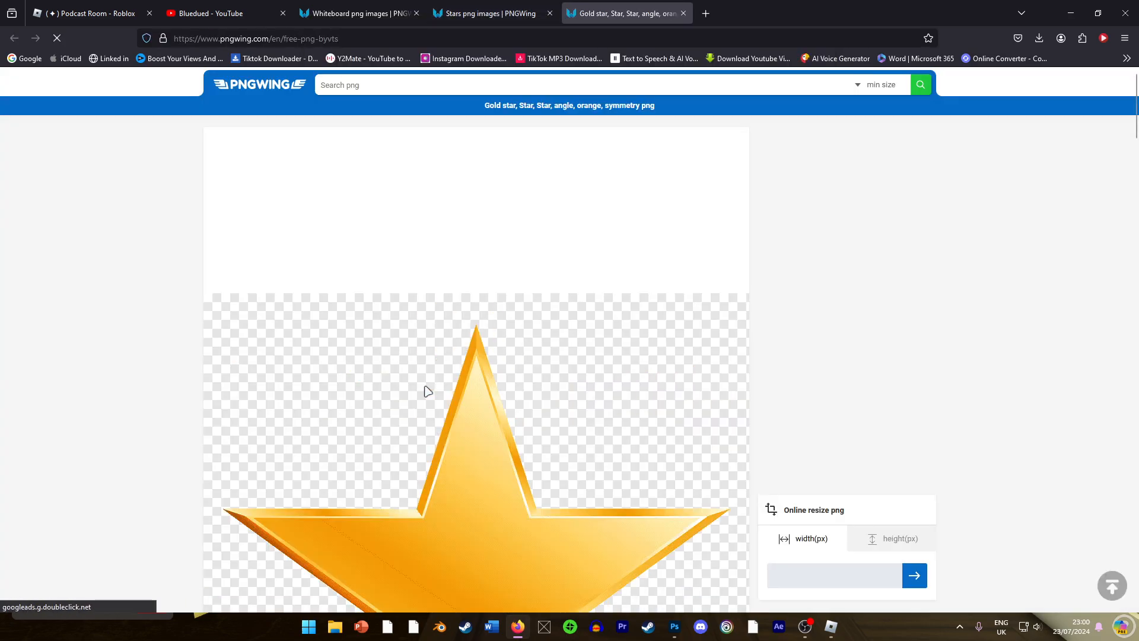
{"action": "scroll", "coordinate": [427, 390], "scroll_direction": "down", "scroll_amount": 10}
{"action": "left_click", "coordinate": [427, 369]}
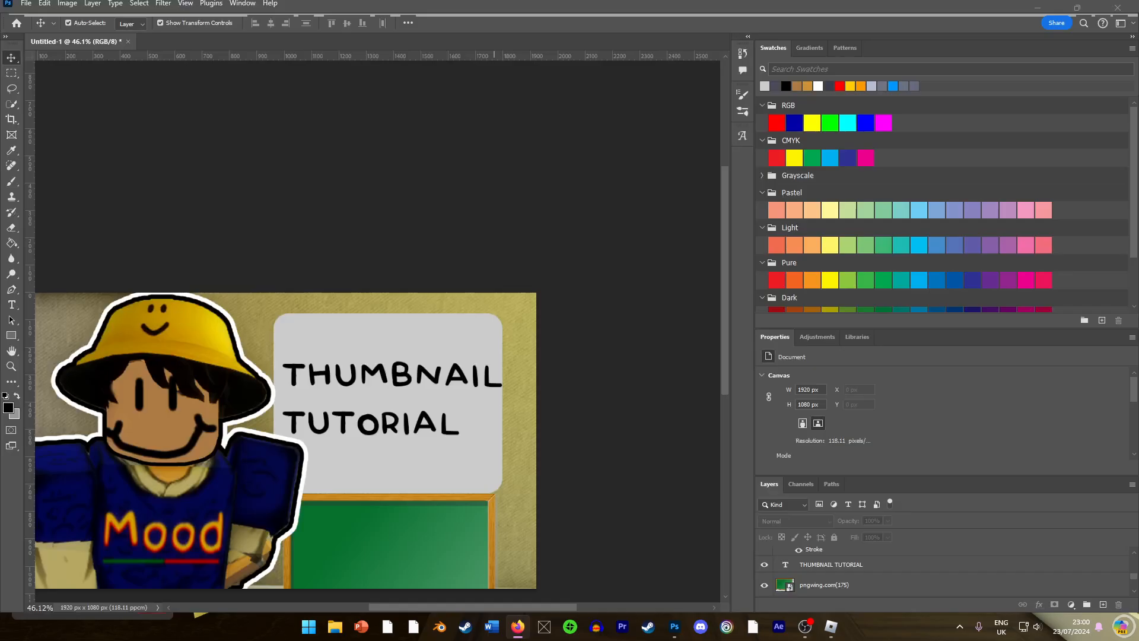
Place the gold star image in the Photoshop document, scaled to 0.99% and positioned above the word THUMBNAIL.
{"action": "left_click_drag", "start_coordinate": [674, 626], "coordinate": [432, 392]}
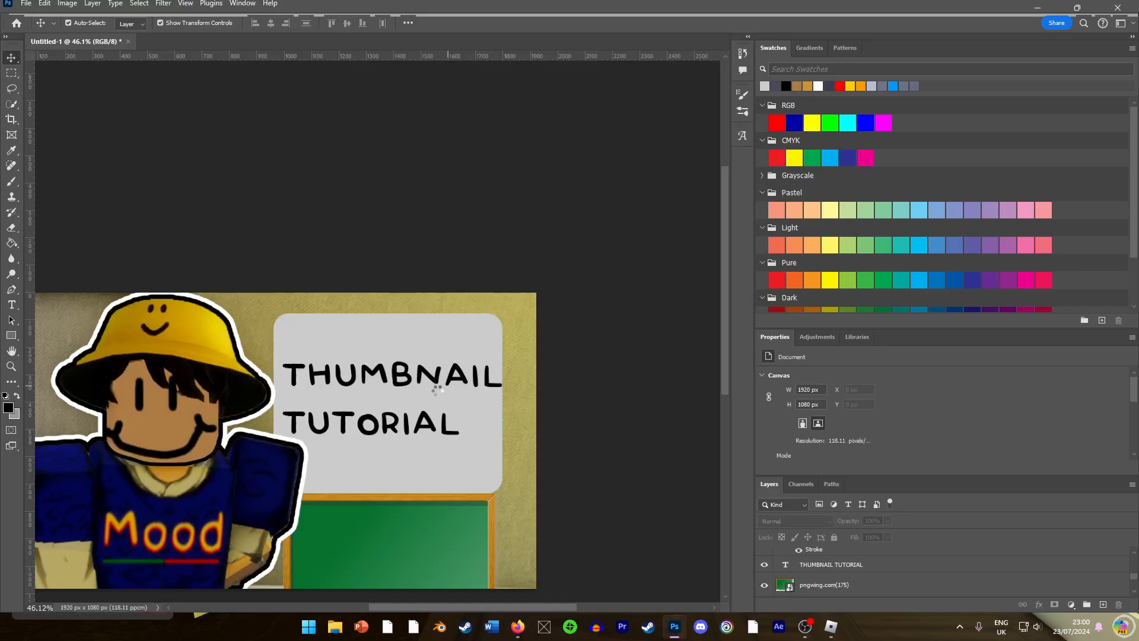
{"action": "left_click_drag", "start_coordinate": [296, 434], "coordinate": [332, 407]}
{"action": "left_click_drag", "start_coordinate": [472, 264], "coordinate": [245, 489]}
{"action": "left_click_drag", "start_coordinate": [212, 523], "coordinate": [332, 343]}
{"action": "key", "text": "Return"}
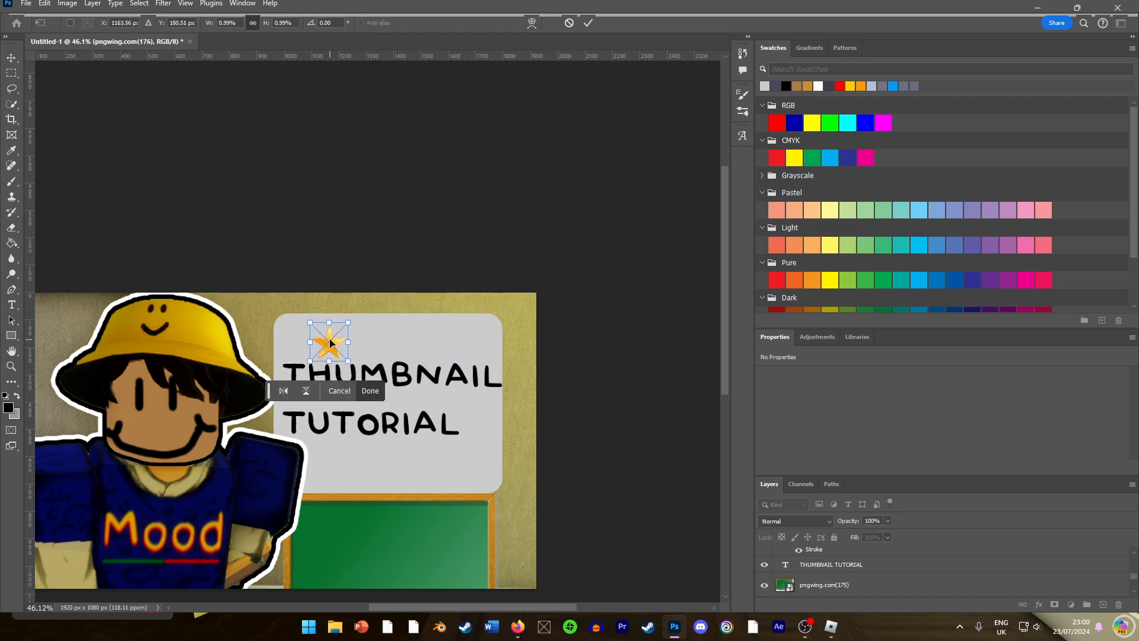
{"action": "key", "text": "Return"}
Add a new empty layer above the gold star layer.
{"action": "scroll", "coordinate": [339, 303], "scroll_direction": "up", "scroll_amount": 5}
{"action": "scroll", "coordinate": [344, 336], "scroll_direction": "up", "scroll_amount": 2}
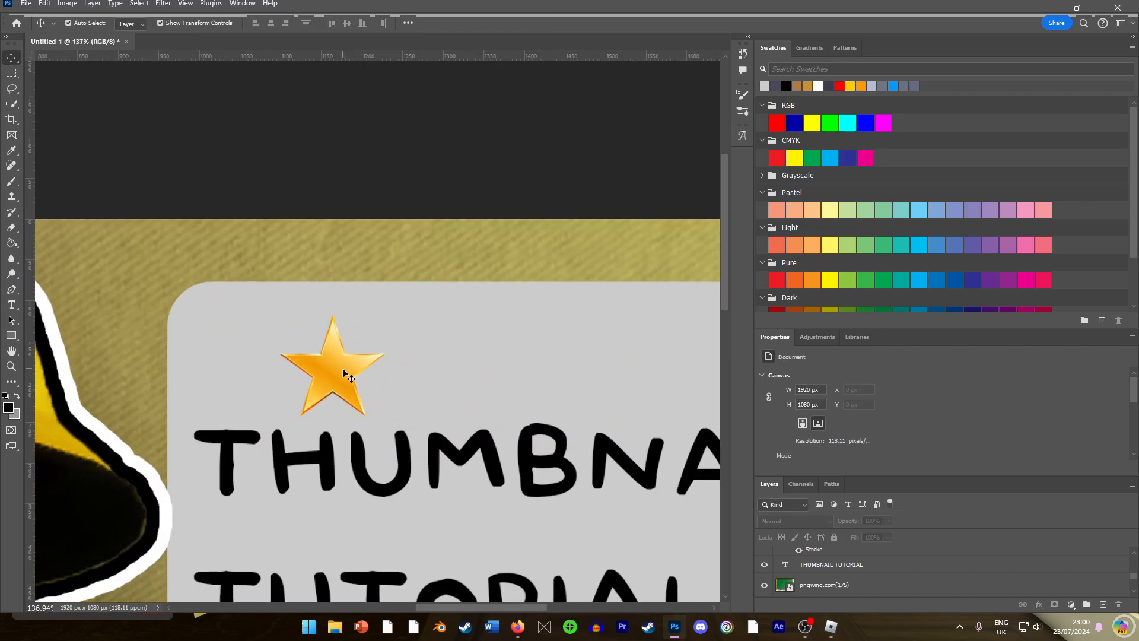
{"action": "left_click", "coordinate": [1103, 604]}
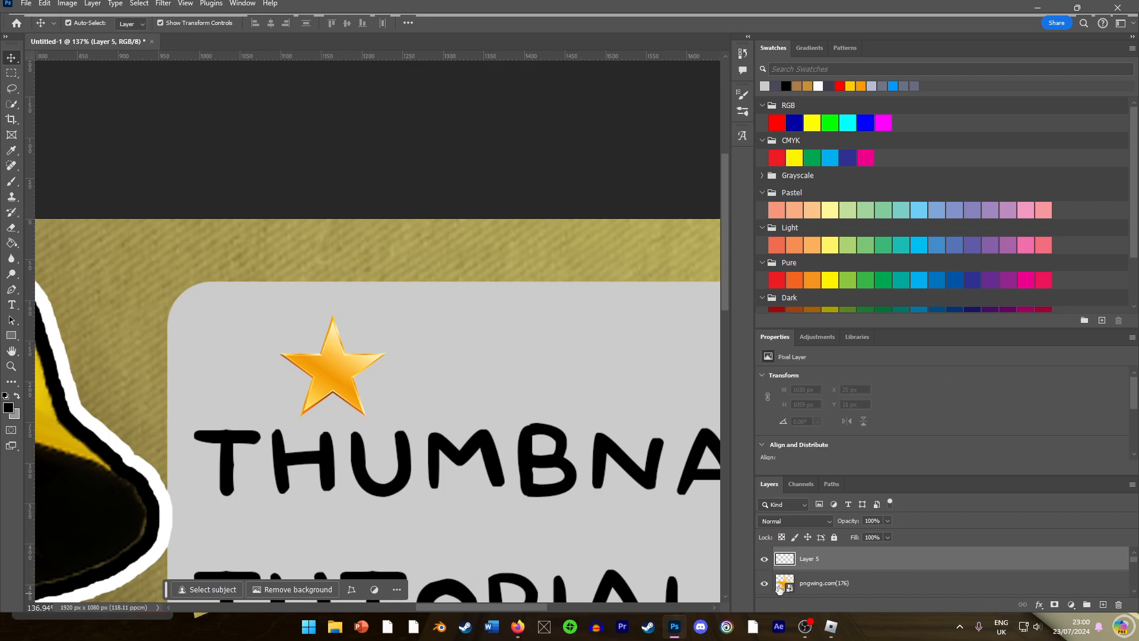
Clip the new empty layer to the gold star layer and paint the whole star red with a 50 px Hard Round brush.
{"action": "right_click", "coordinate": [805, 561]}
{"action": "left_click", "coordinate": [836, 509]}
{"action": "left_click", "coordinate": [14, 182]}
{"action": "left_click", "coordinate": [278, 22]}
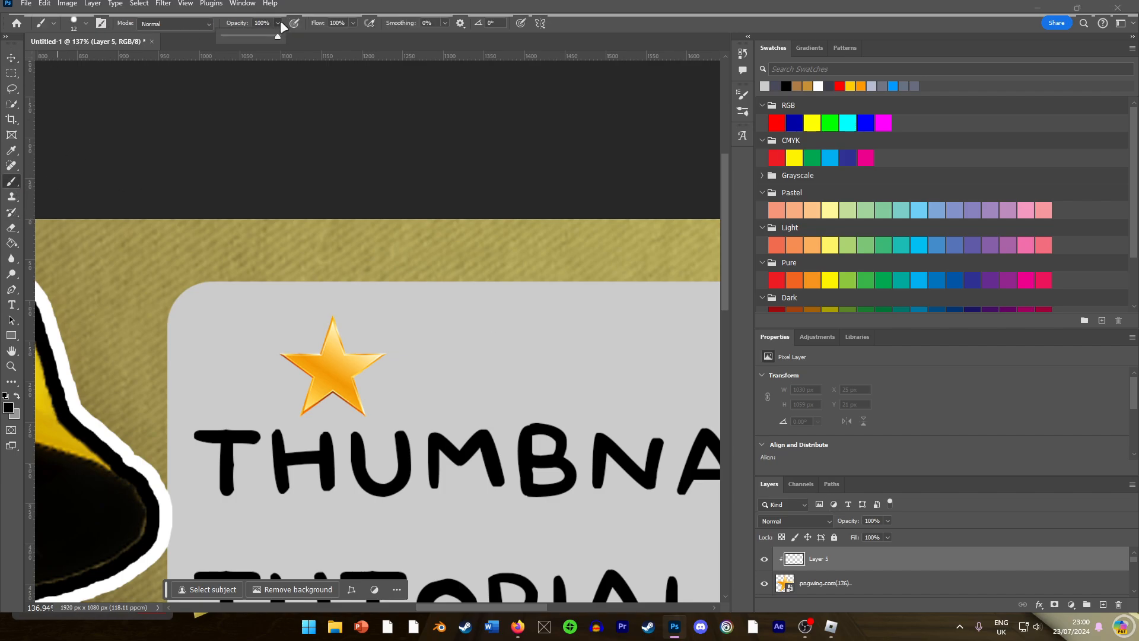
{"action": "left_click", "coordinate": [839, 86]}
{"action": "left_click", "coordinate": [84, 24]}
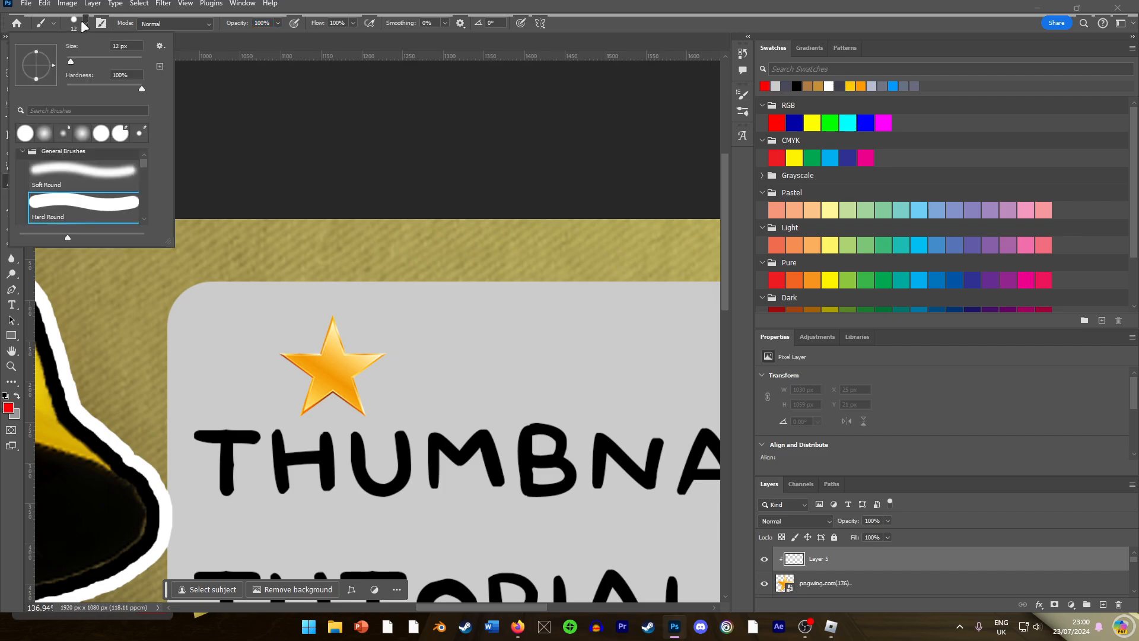
{"action": "mouse_move", "coordinate": [376, 394]}
{"action": "left_mouse_down"}
{"action": "mouse_move", "coordinate": [368, 275]}
{"action": "mouse_move", "coordinate": [315, 294]}
{"action": "mouse_move", "coordinate": [300, 437]}
{"action": "mouse_move", "coordinate": [356, 403]}
{"action": "mouse_move", "coordinate": [384, 356]}
{"action": "left_mouse_up"}
{"action": "scroll", "coordinate": [297, 283], "scroll_direction": "down", "scroll_amount": 6}
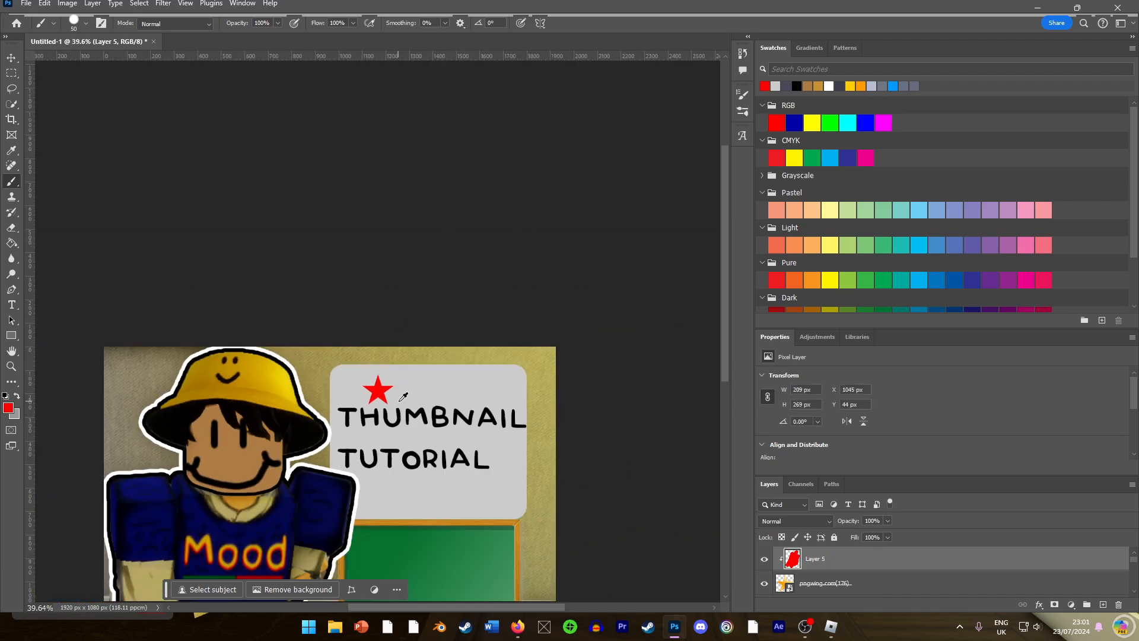
Scale the red paint layer down to 146 × 188 px over the star.
{"action": "left_click", "coordinate": [8, 56]}
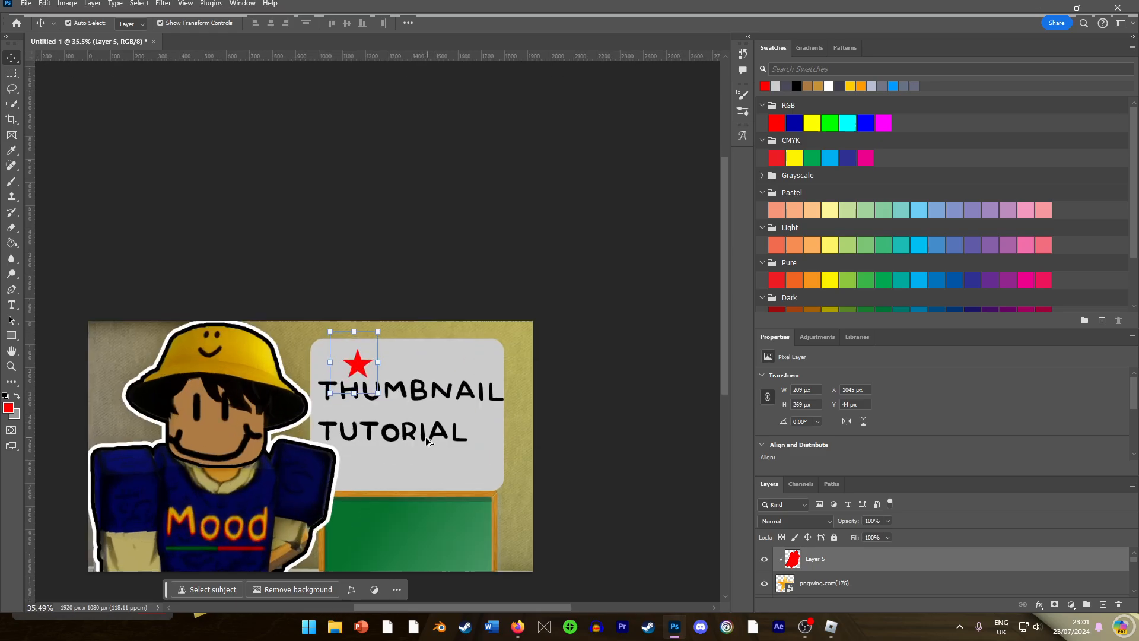
{"action": "scroll", "coordinate": [415, 427], "scroll_direction": "up", "scroll_amount": 4}
{"action": "left_click_drag", "start_coordinate": [362, 378], "coordinate": [339, 354]}
{"action": "key", "text": "Return"}
{"action": "scroll", "coordinate": [365, 332], "scroll_direction": "up", "scroll_amount": 4}
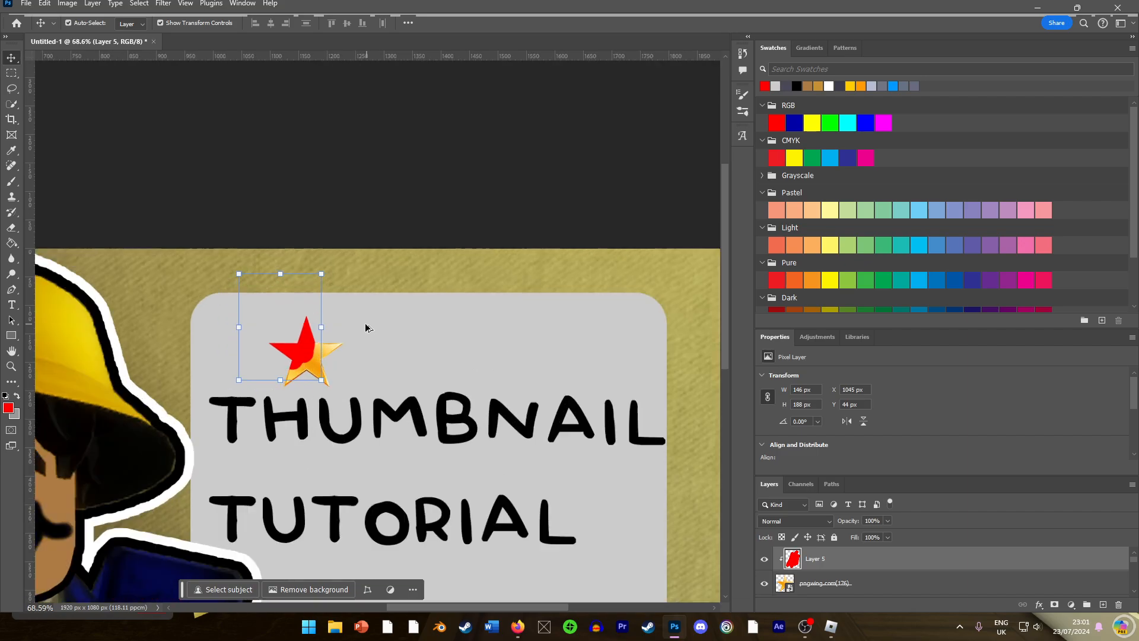
Scale the gold star image down to 0.81% and position it fully beneath the red paint.
{"action": "left_click", "coordinate": [356, 342]}
{"action": "left_click", "coordinate": [316, 368]}
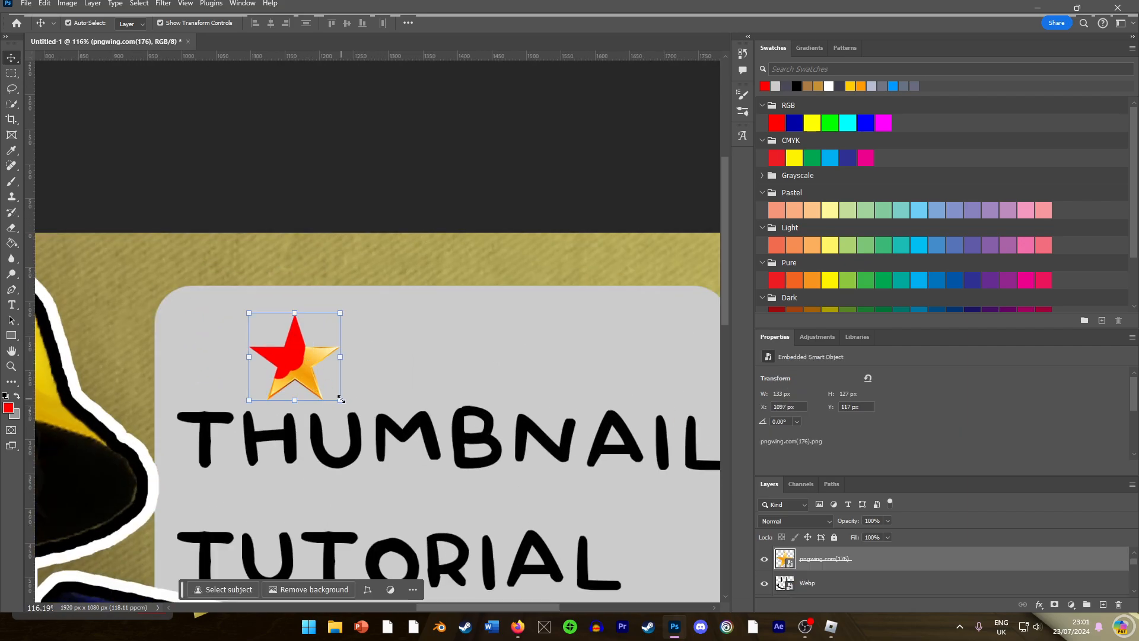
{"action": "left_click_drag", "start_coordinate": [341, 400], "coordinate": [297, 344]}
{"action": "scroll", "coordinate": [297, 344], "scroll_direction": "down", "scroll_amount": 8}
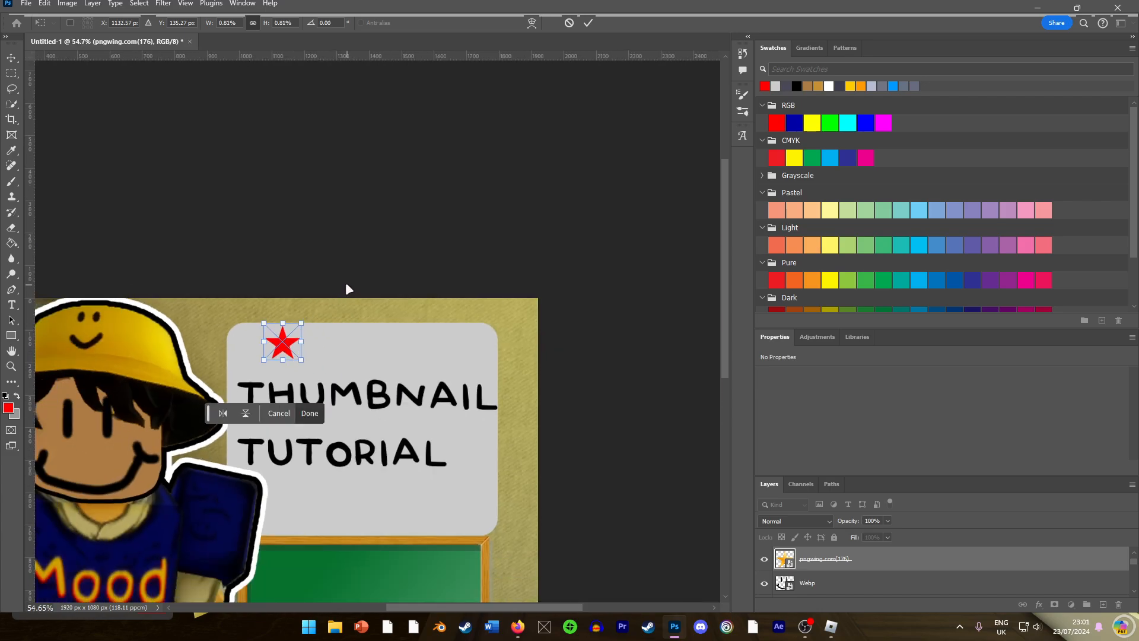
{"action": "left_click", "coordinate": [356, 241]}
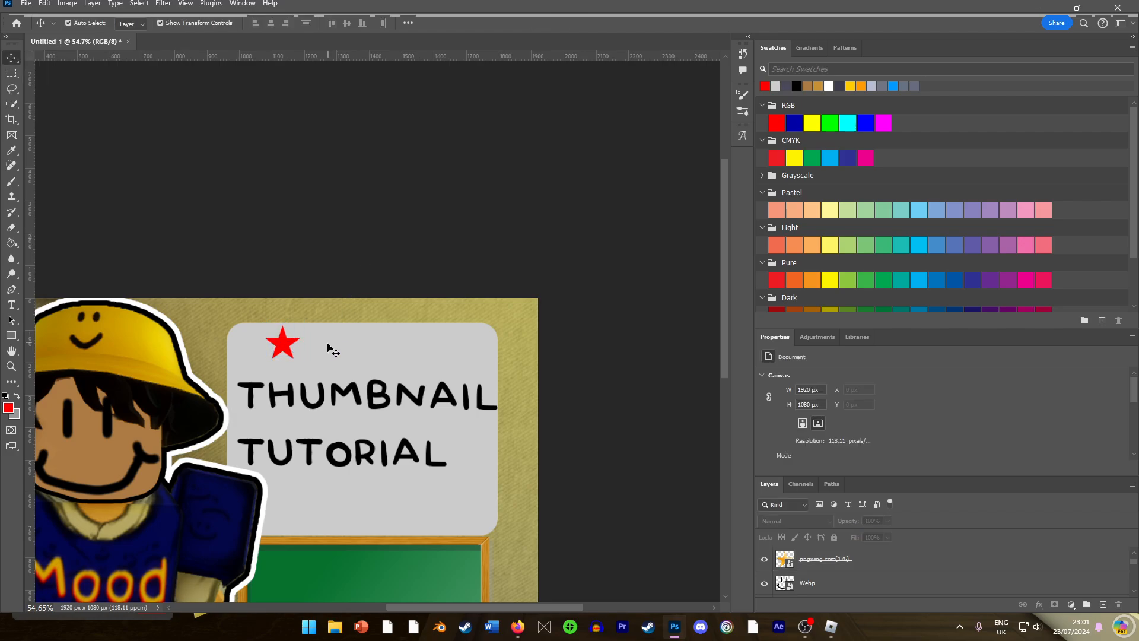
Put the red paint layer and the star image together in a new layer group.
{"action": "scroll", "coordinate": [294, 355], "scroll_direction": "down", "scroll_amount": 8}
{"action": "scroll", "coordinate": [295, 354], "scroll_direction": "up", "scroll_amount": 6}
{"action": "scroll", "coordinate": [295, 355], "scroll_direction": "down", "scroll_amount": 5}
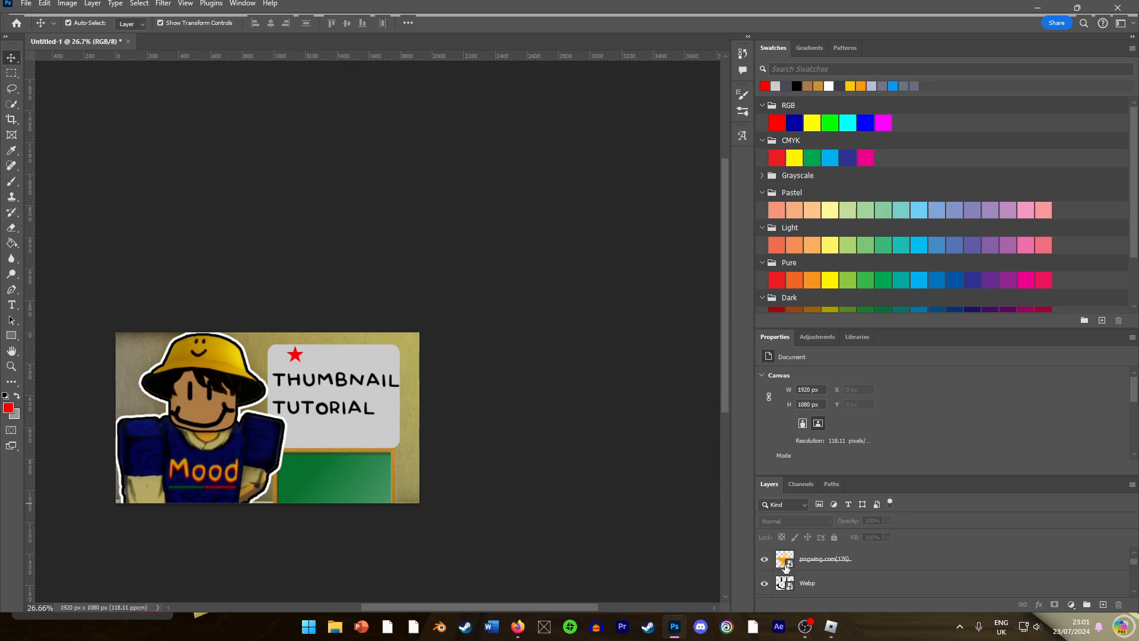
{"action": "scroll", "coordinate": [786, 568], "scroll_direction": "up", "scroll_amount": 1}
{"action": "left_click", "coordinate": [821, 566]}
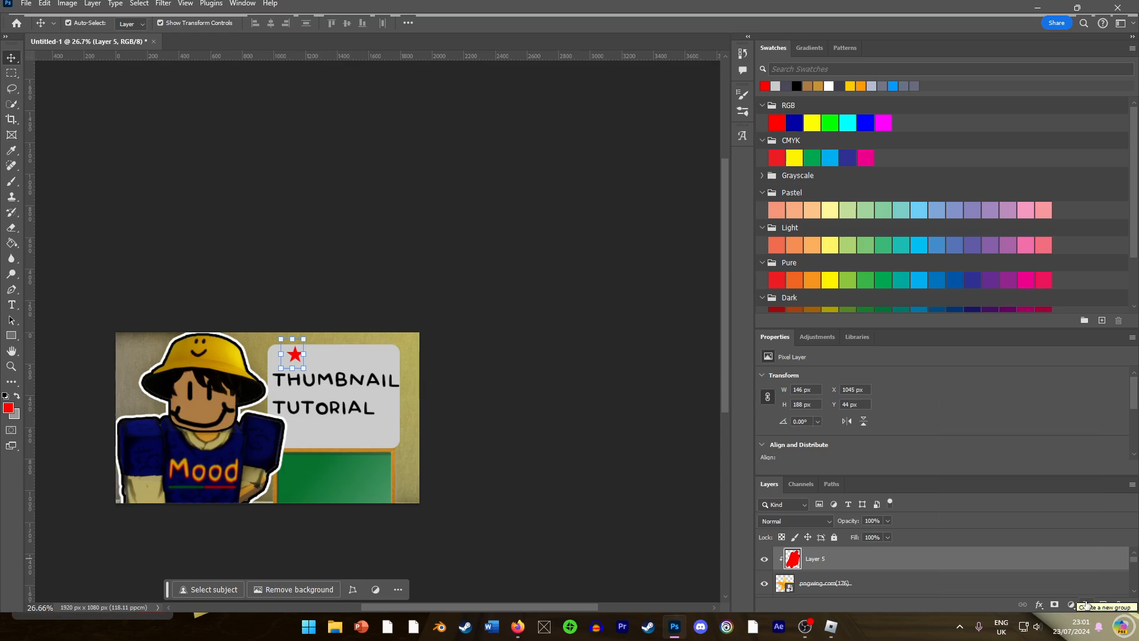
{"action": "left_click", "coordinate": [1087, 603]}
{"action": "left_click", "coordinate": [821, 571]}
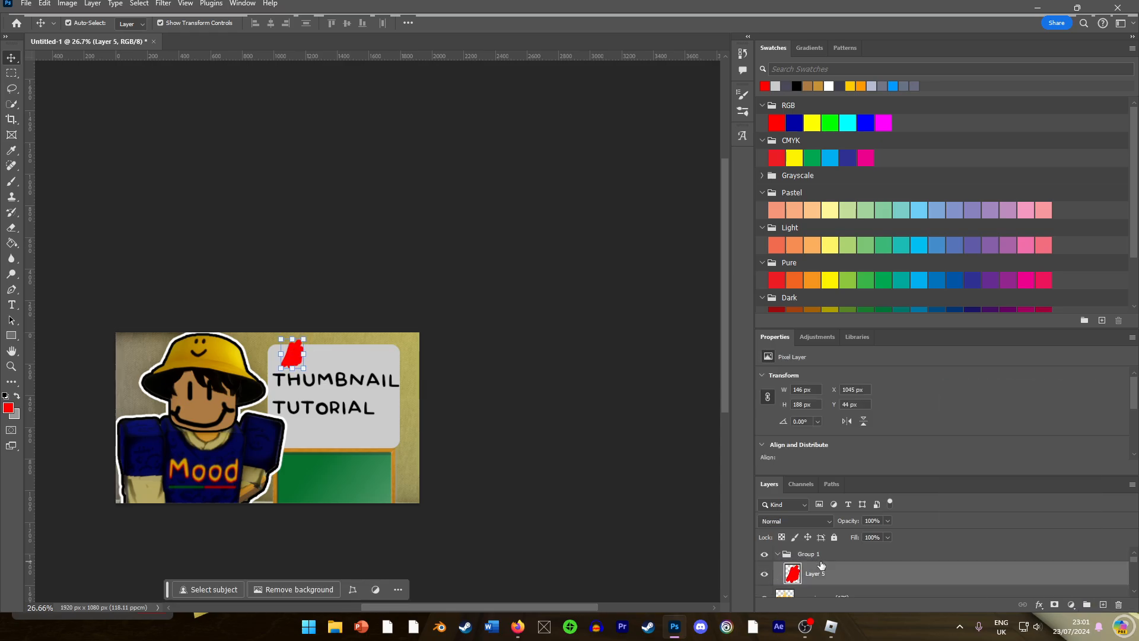
{"action": "left_click", "coordinate": [823, 590]}
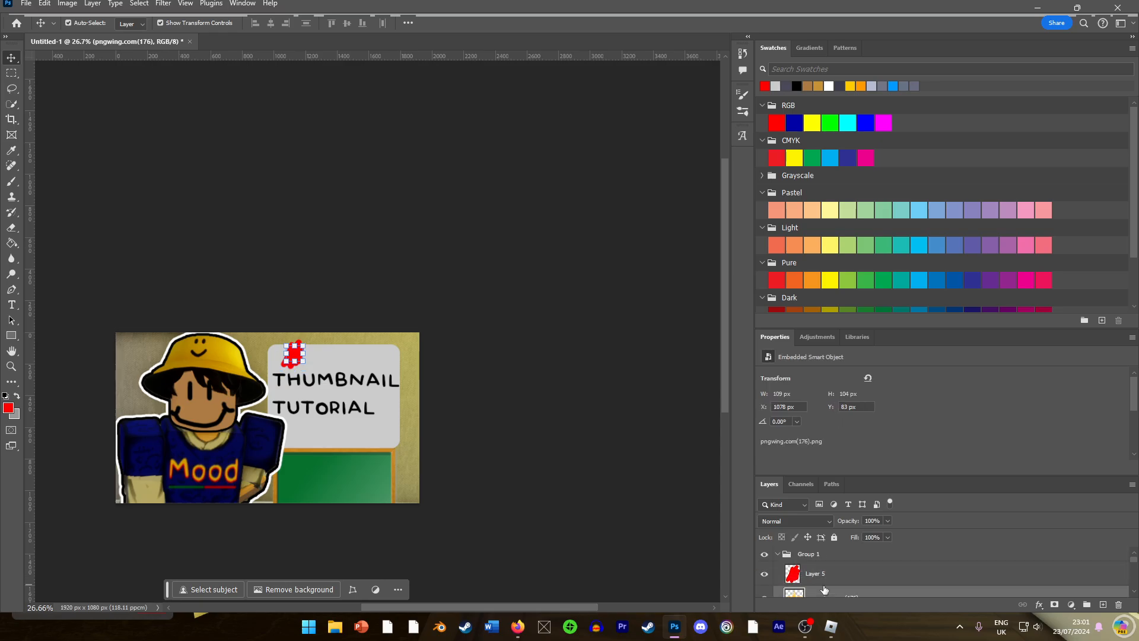
{"action": "left_click", "coordinate": [778, 554]}
{"action": "left_click", "coordinate": [799, 554]}
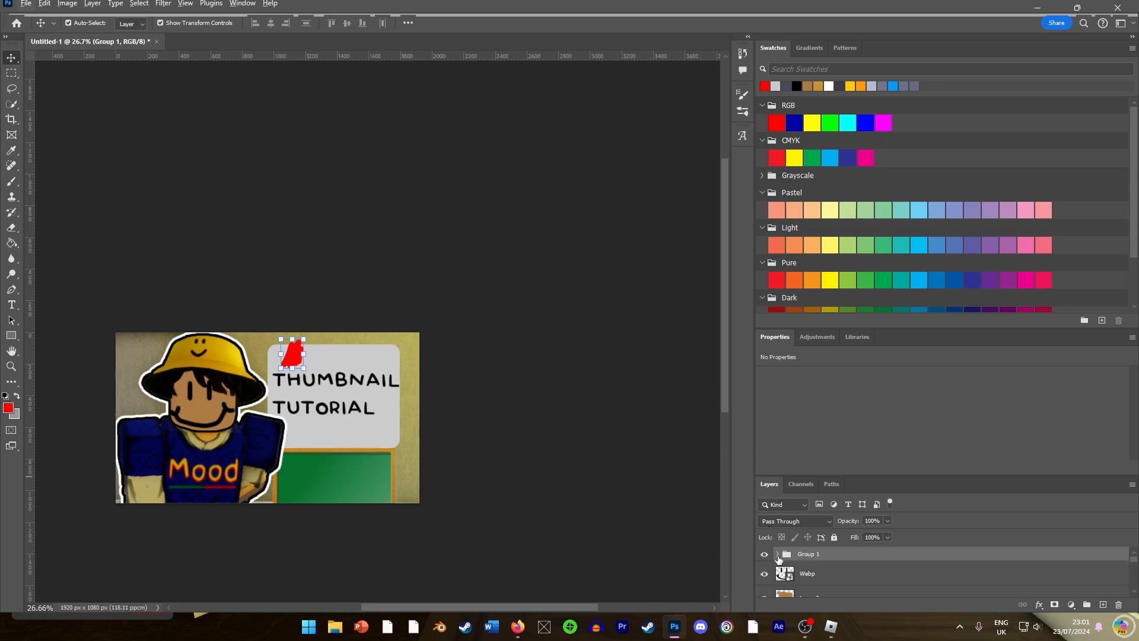
Enlarge the star image to 1.87% and clip the red paint layer to it again inside the group.
{"action": "left_click", "coordinate": [778, 554]}
{"action": "mouse_move", "coordinate": [817, 590]}
{"action": "left_mouse_down"}
{"action": "mouse_move", "coordinate": [814, 572]}
{"action": "mouse_move", "coordinate": [815, 600]}
{"action": "mouse_move", "coordinate": [813, 586]}
{"action": "left_mouse_up"}
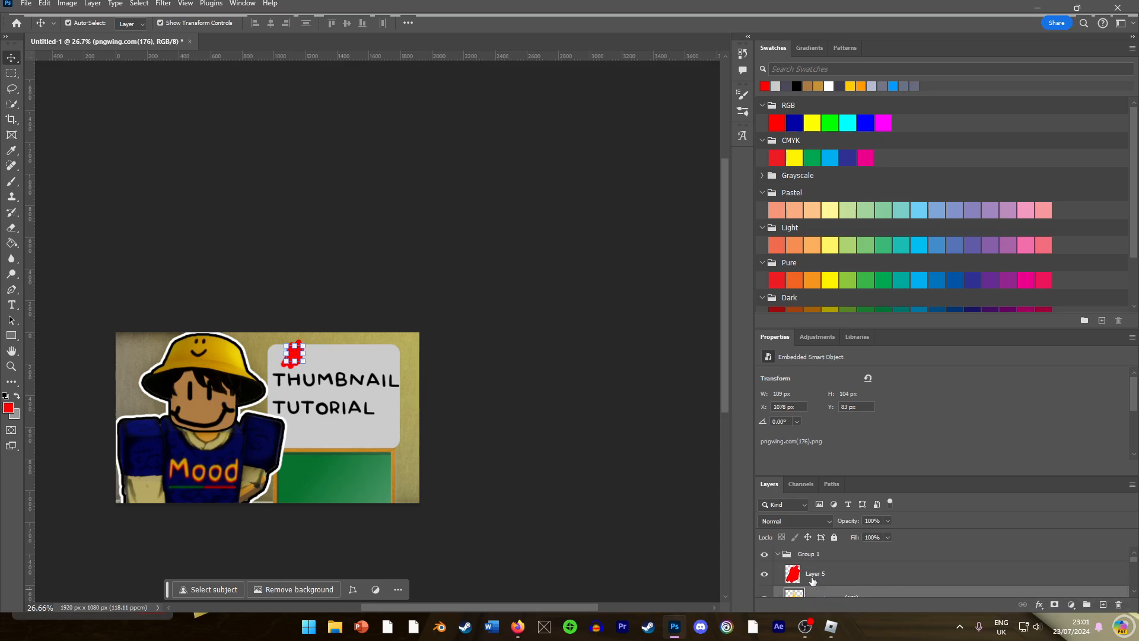
{"action": "mouse_move", "coordinate": [301, 361]}
{"action": "left_mouse_down"}
{"action": "mouse_move", "coordinate": [320, 386]}
{"action": "mouse_move", "coordinate": [300, 358]}
{"action": "left_mouse_up"}
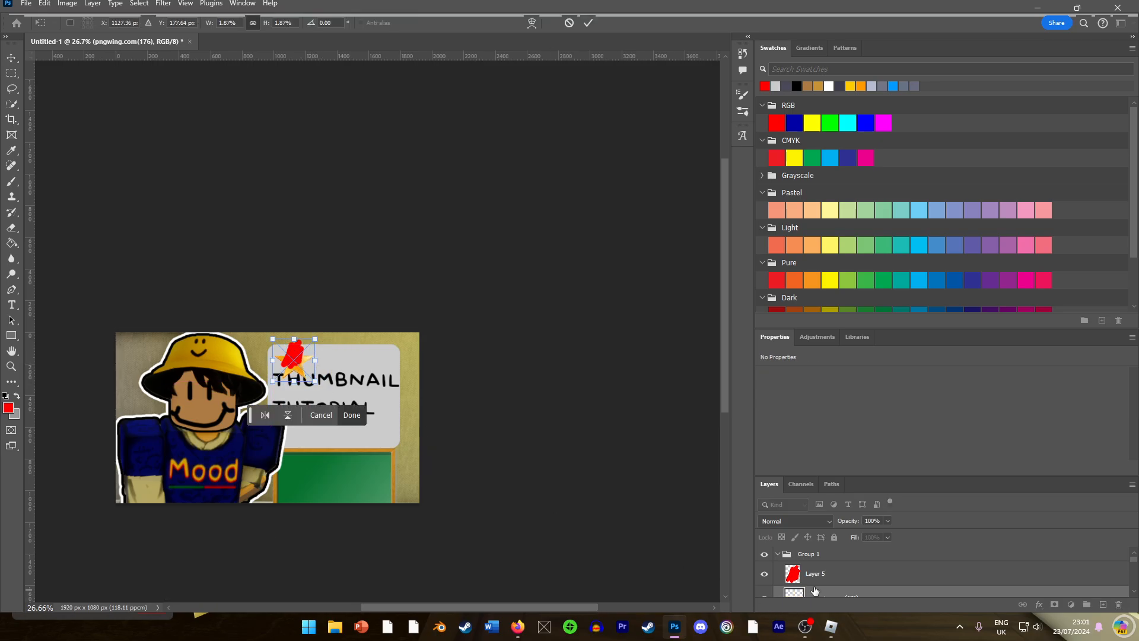
{"action": "right_click", "coordinate": [807, 569]}
{"action": "left_click", "coordinate": [859, 515]}
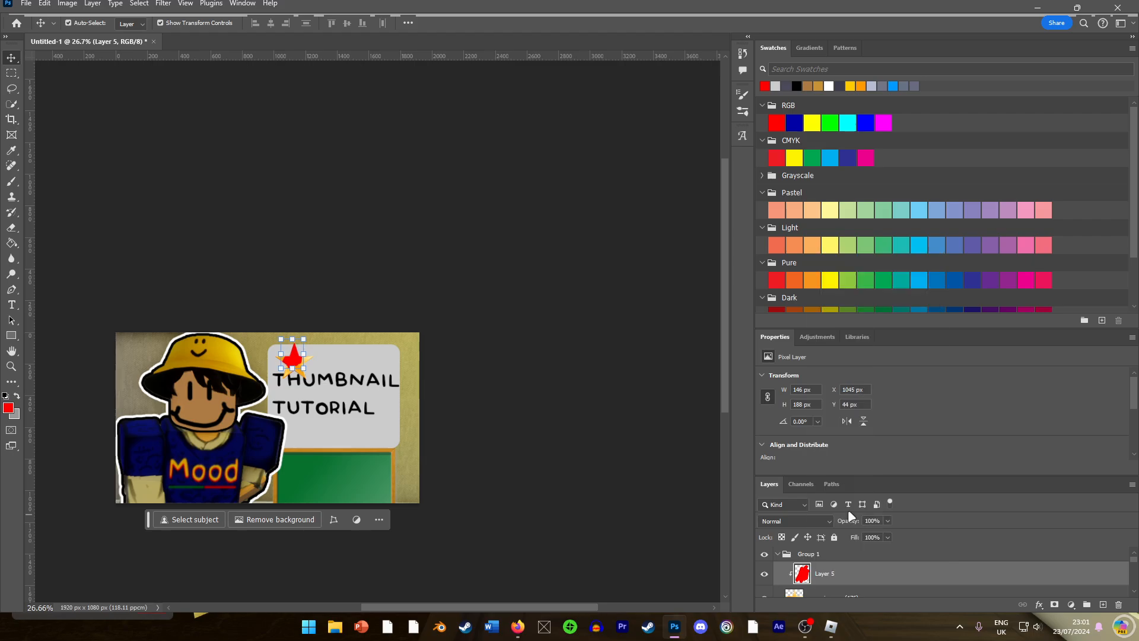
Resize the red paint layer to 150 × 194 px and the star image to 116 × 110 px above the word THUMBNAIL.
{"action": "mouse_move", "coordinate": [304, 368]}
{"action": "left_mouse_down"}
{"action": "mouse_move", "coordinate": [296, 348]}
{"action": "mouse_move", "coordinate": [332, 340]}
{"action": "mouse_move", "coordinate": [297, 371]}
{"action": "mouse_move", "coordinate": [306, 366]}
{"action": "left_mouse_up"}
{"action": "left_click", "coordinate": [818, 595]}
{"action": "scroll", "coordinate": [288, 348], "scroll_direction": "up", "scroll_amount": 6}
{"action": "scroll", "coordinate": [288, 352], "scroll_direction": "up", "scroll_amount": 3}
{"action": "key", "text": "Return"}
{"action": "scroll", "coordinate": [832, 585], "scroll_direction": "up", "scroll_amount": 1}
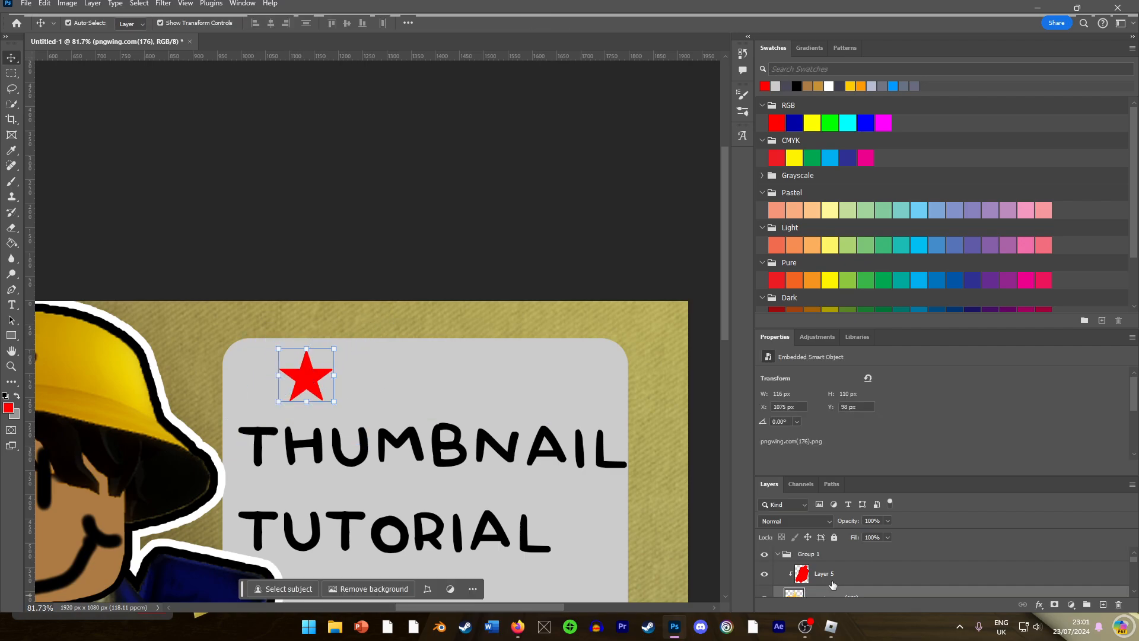
Duplicate the red star group and place the copy directly beside the first star, level with it.
{"action": "left_click", "coordinate": [777, 554]}
{"action": "left_click", "coordinate": [817, 555]}
{"action": "left_click_drag", "start_coordinate": [427, 387], "coordinate": [482, 464]}
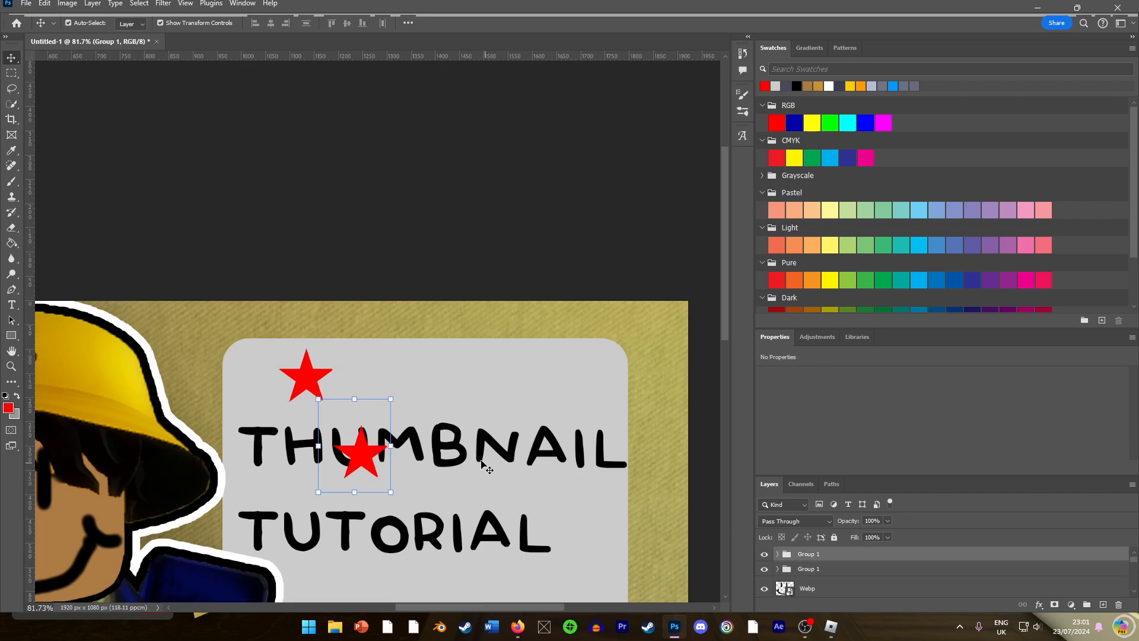
{"action": "left_click", "coordinate": [366, 457]}
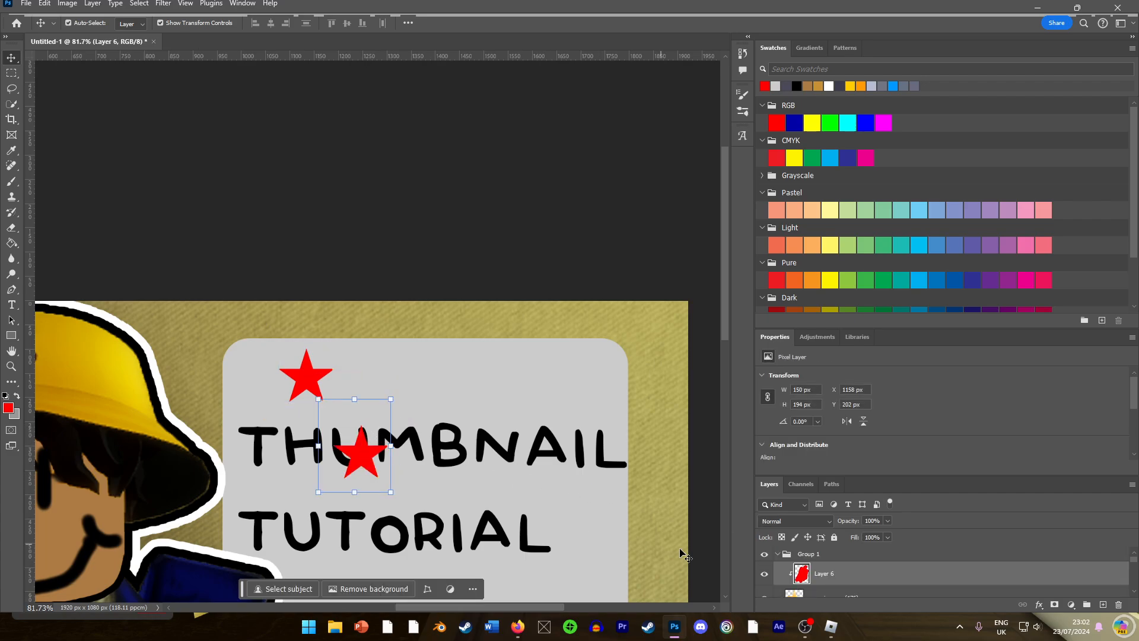
{"action": "left_click", "coordinate": [815, 557]}
{"action": "left_click", "coordinate": [777, 554]}
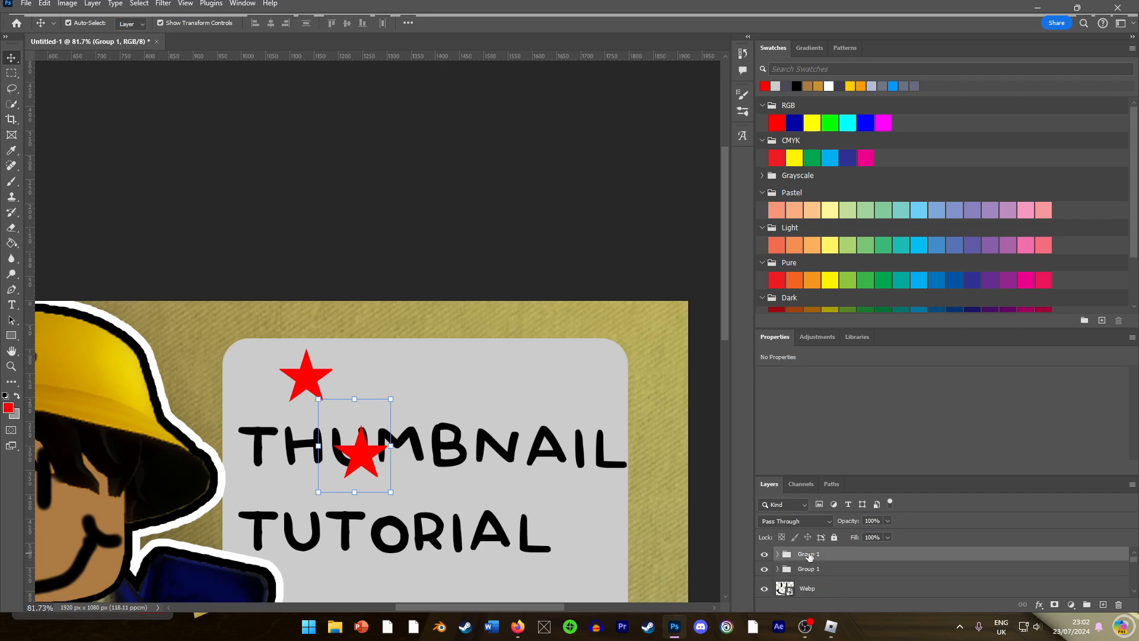
{"action": "key", "text": "ctrl+t"}
{"action": "left_click_drag", "start_coordinate": [371, 466], "coordinate": [374, 384]}
{"action": "left_click", "coordinate": [390, 315]}
{"action": "left_click", "coordinate": [430, 337]}
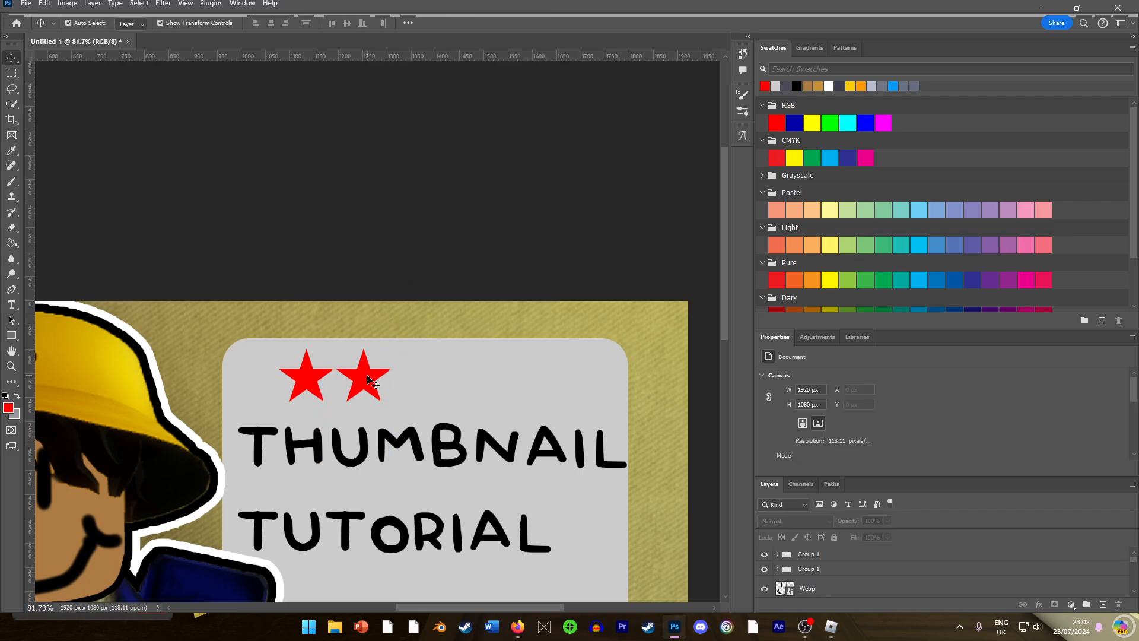
Paste a third copy of the red star group into the document.
{"action": "scroll", "coordinate": [378, 460], "scroll_direction": "down", "scroll_amount": 1}
{"action": "scroll", "coordinate": [379, 460], "scroll_direction": "down", "scroll_amount": 4}
{"action": "scroll", "coordinate": [364, 414], "scroll_direction": "up", "scroll_amount": 3}
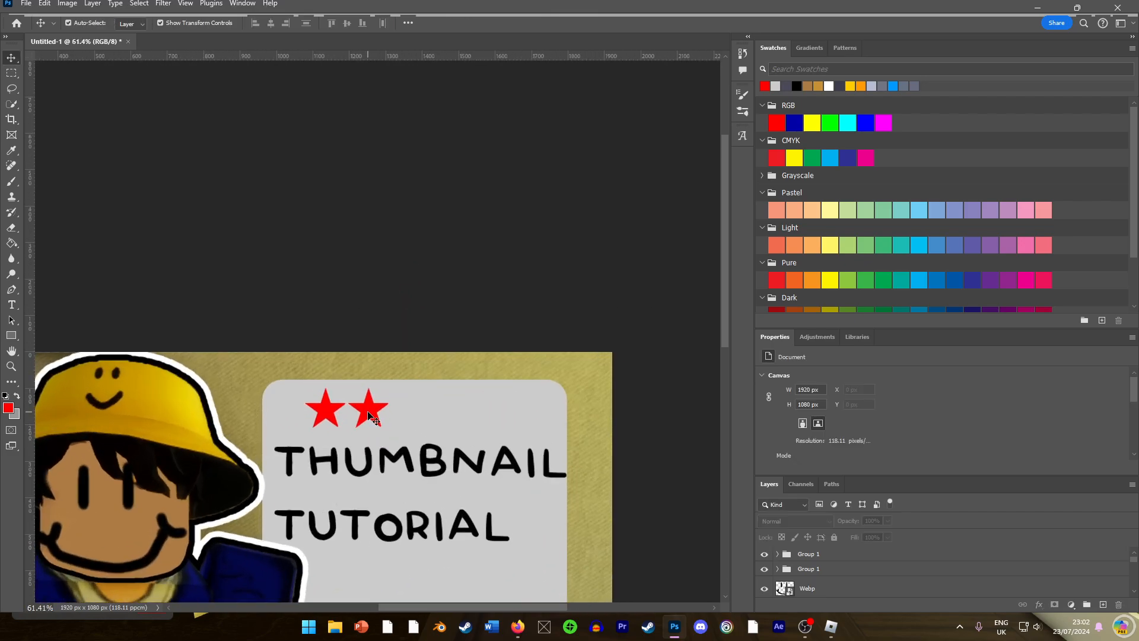
{"action": "left_click", "coordinate": [822, 555]}
{"action": "left_click_drag", "start_coordinate": [430, 386], "coordinate": [385, 455]}
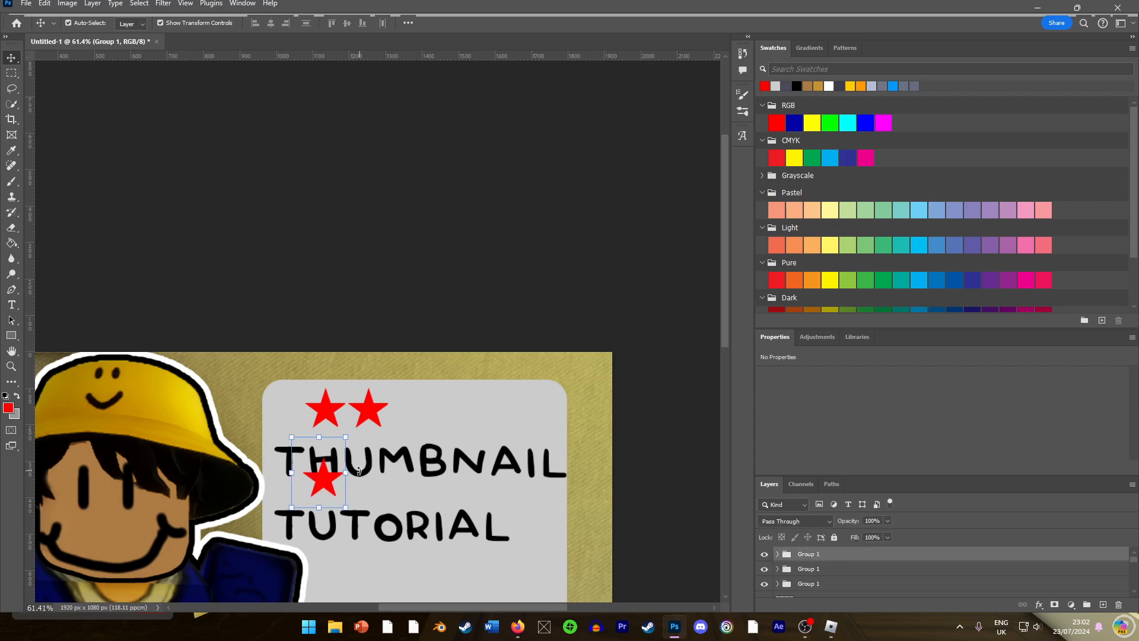
{"action": "left_click", "coordinate": [322, 474]}
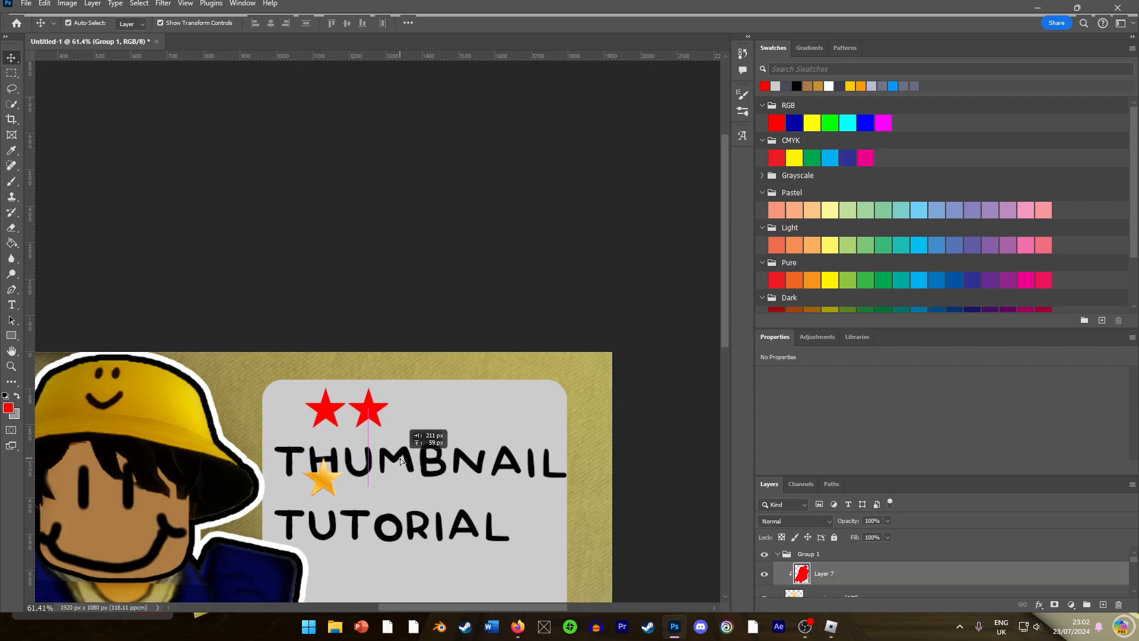
{"action": "left_click", "coordinate": [783, 557]}
{"action": "left_click", "coordinate": [777, 555]}
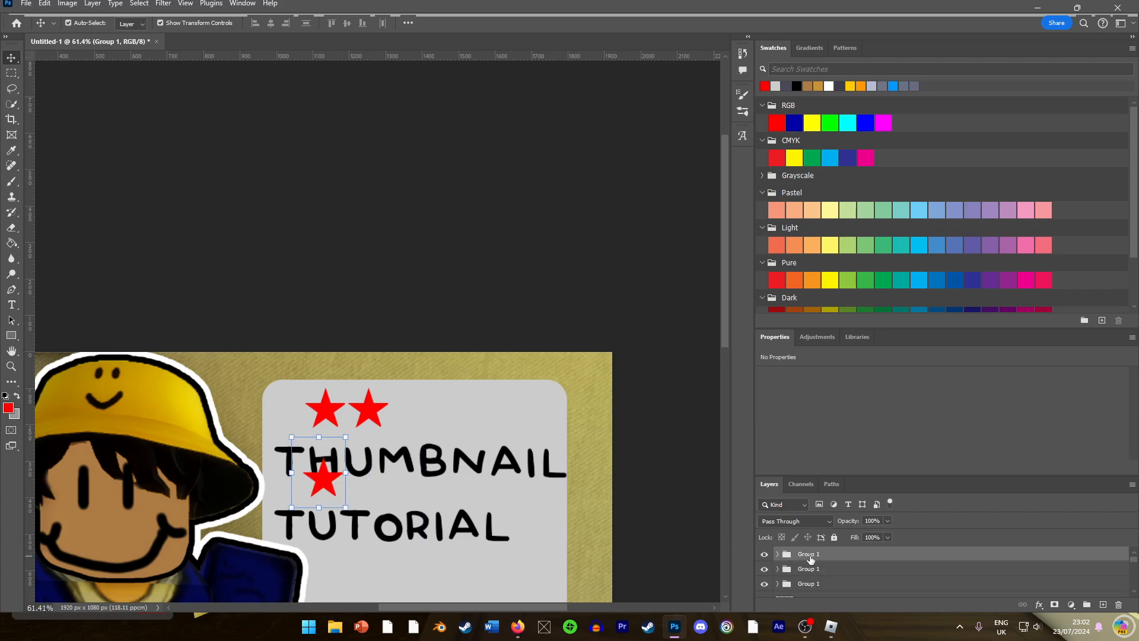
{"action": "left_click", "coordinate": [325, 480]}
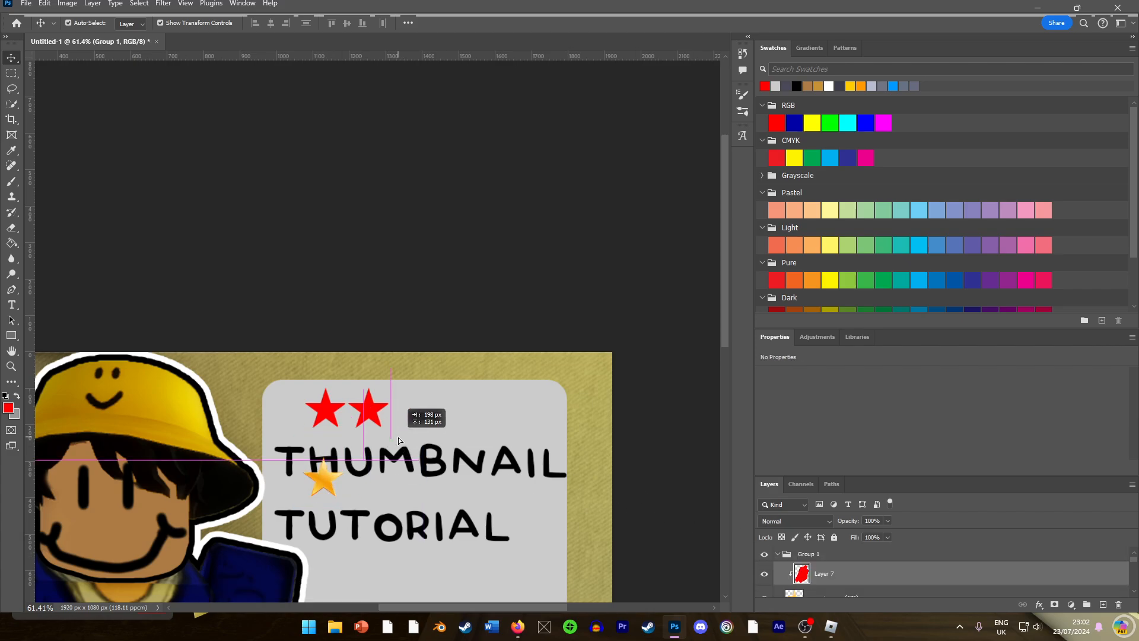
{"action": "left_click", "coordinate": [828, 556]}
{"action": "left_click", "coordinate": [777, 553]}
Move the third star group up into the row, just to the right of the second star.
{"action": "key", "text": "ctrl+t"}
{"action": "left_click_drag", "start_coordinate": [327, 482], "coordinate": [411, 413]}
{"action": "key", "text": "Return"}
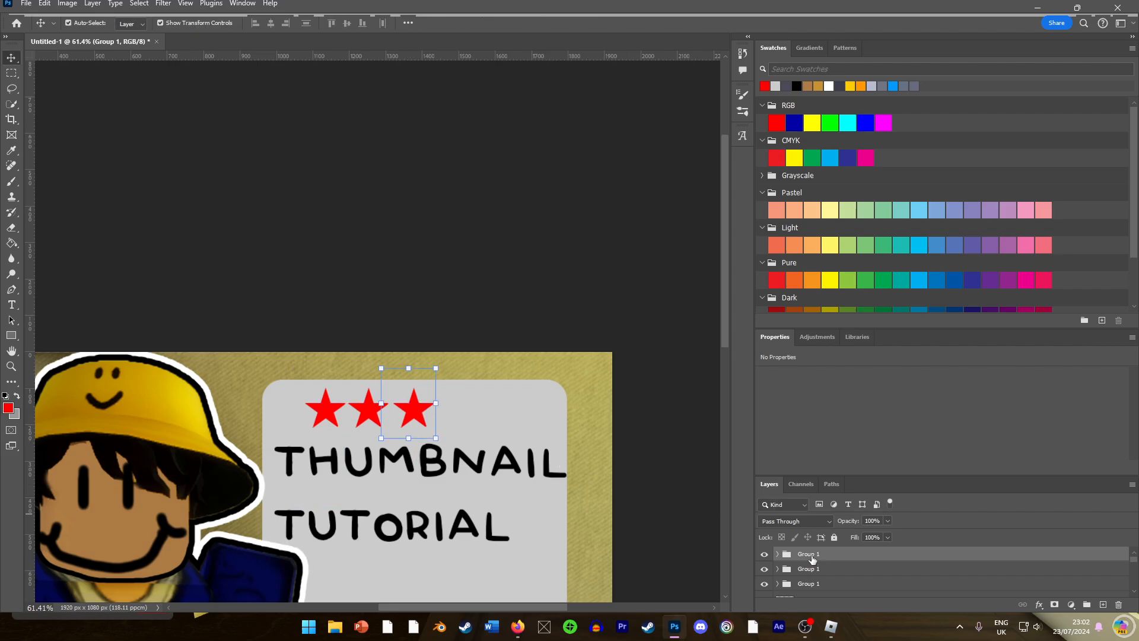
Paste a fourth red star group and move it into the row, to the right of the third star.
{"action": "key", "text": "ctrl+v"}
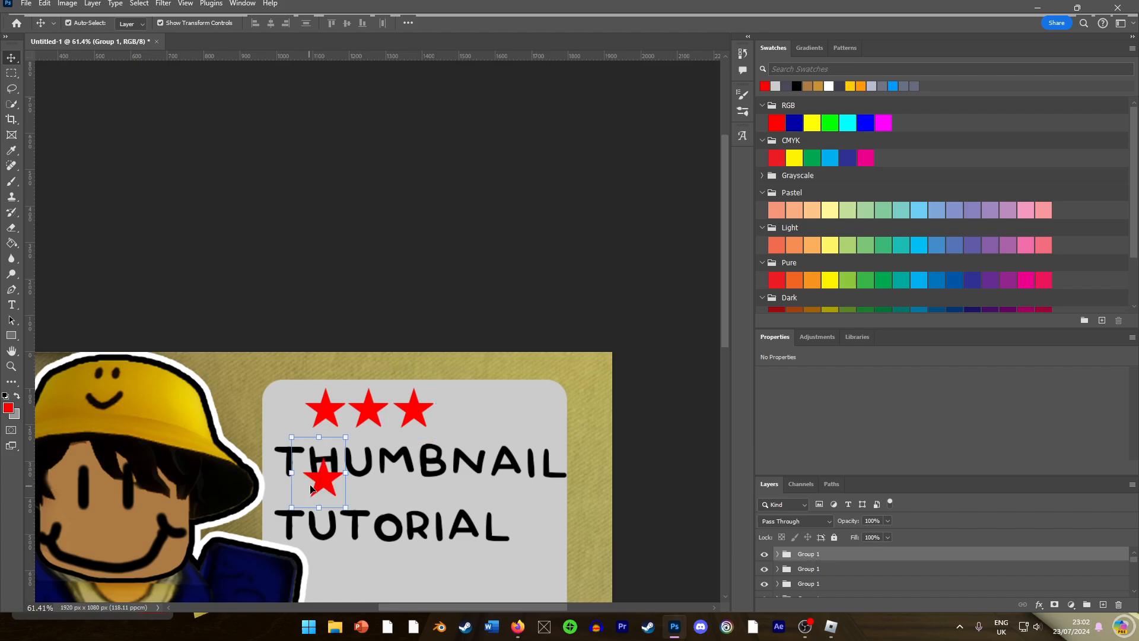
{"action": "key", "text": "ctrl+t"}
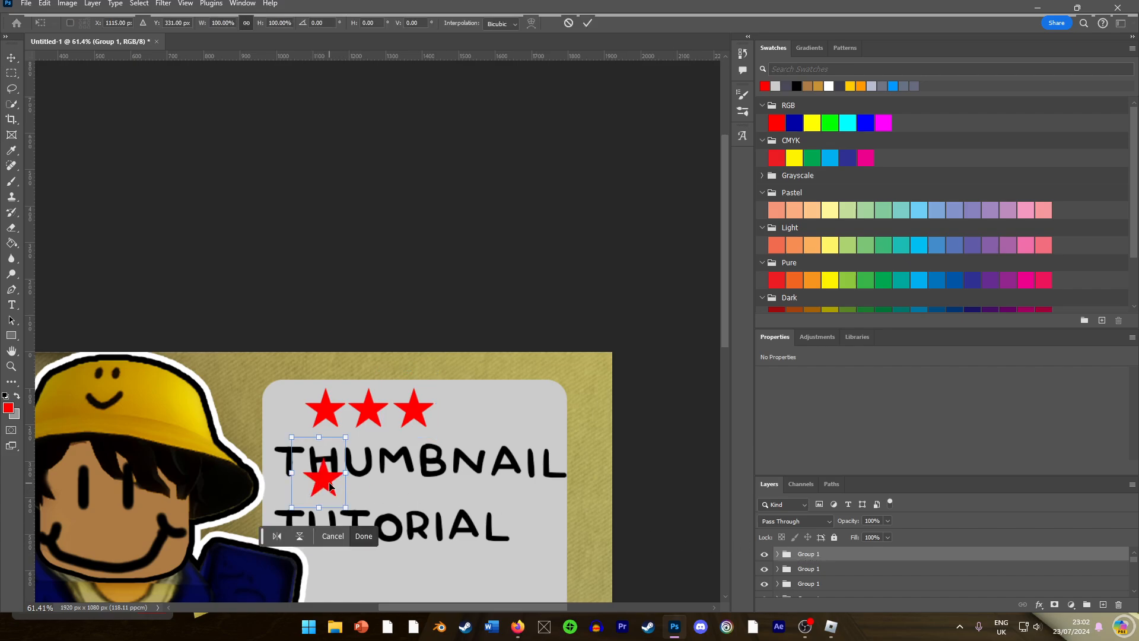
{"action": "left_click_drag", "start_coordinate": [344, 488], "coordinate": [462, 415]}
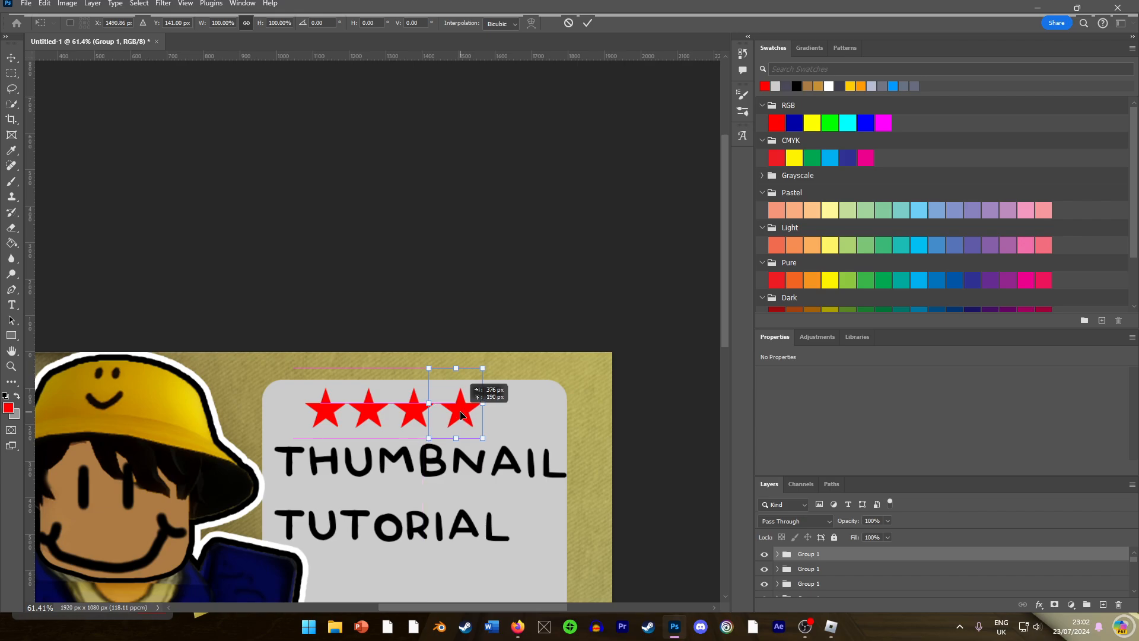
{"action": "key", "text": "Return"}
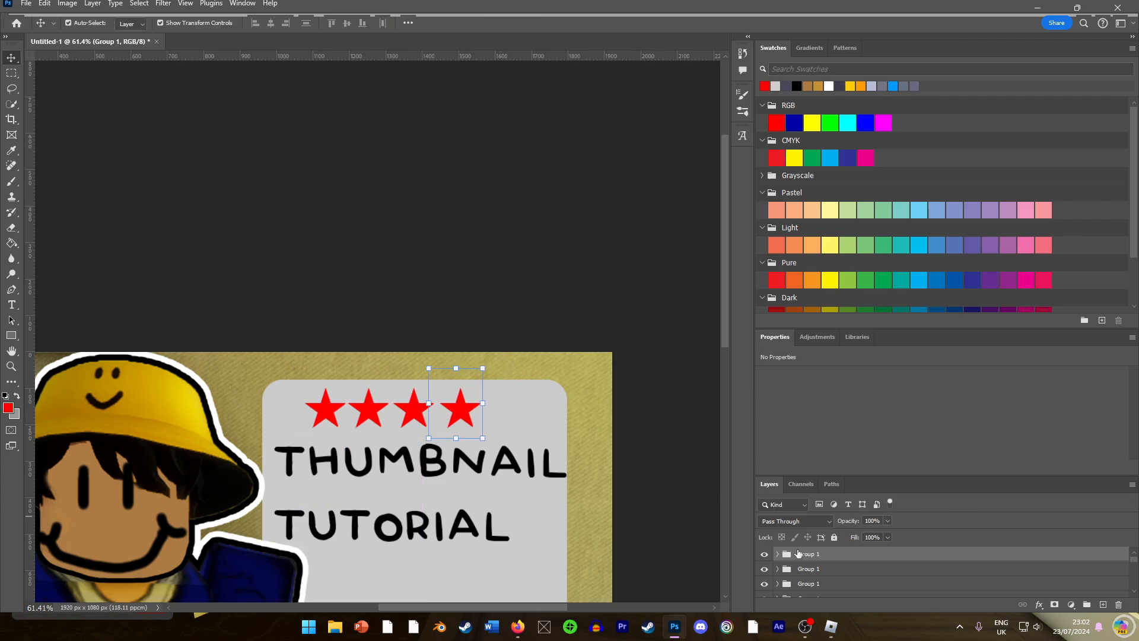
Paste a fifth red star group and place it at the right end of the row above THUMBNAIL.
{"action": "key", "text": "ctrl+v"}
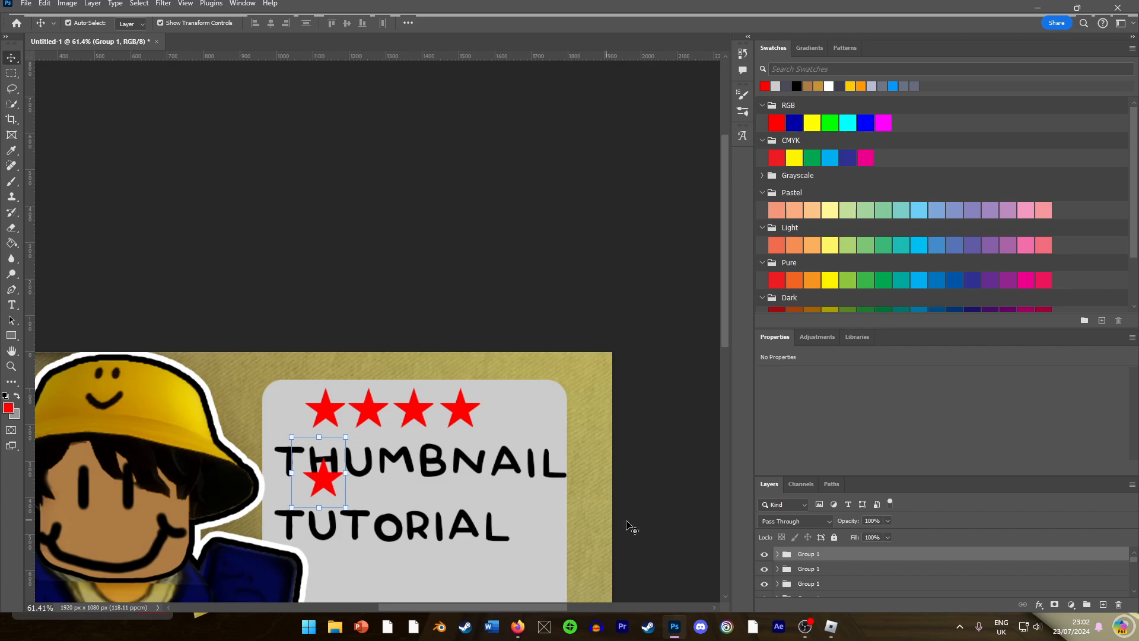
{"action": "left_click", "coordinate": [339, 474]}
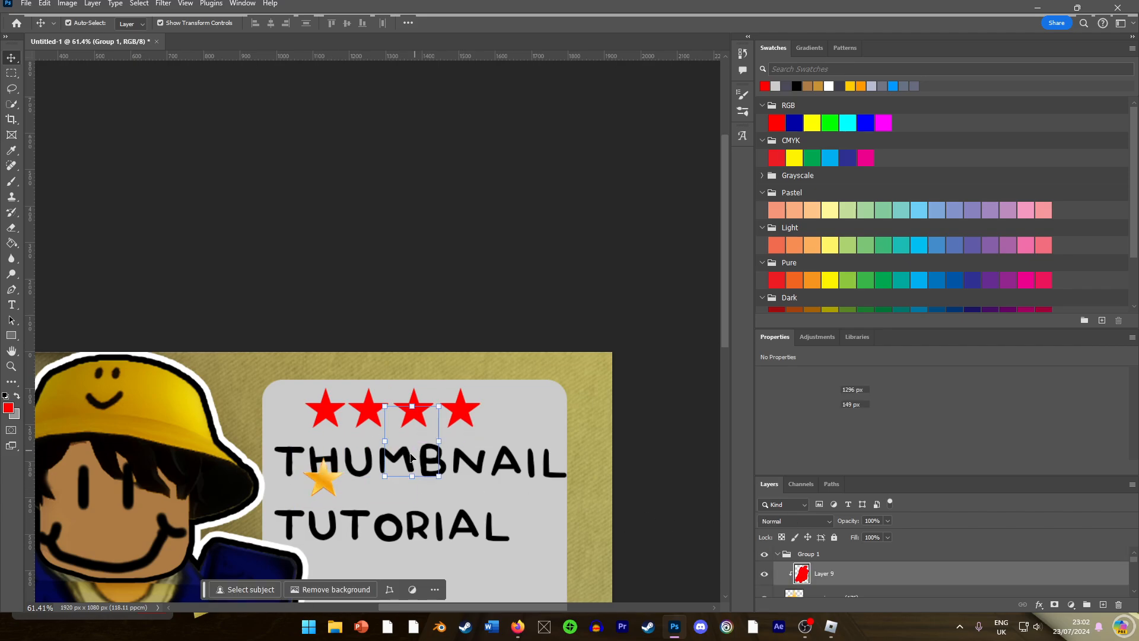
{"action": "left_click", "coordinate": [804, 559]}
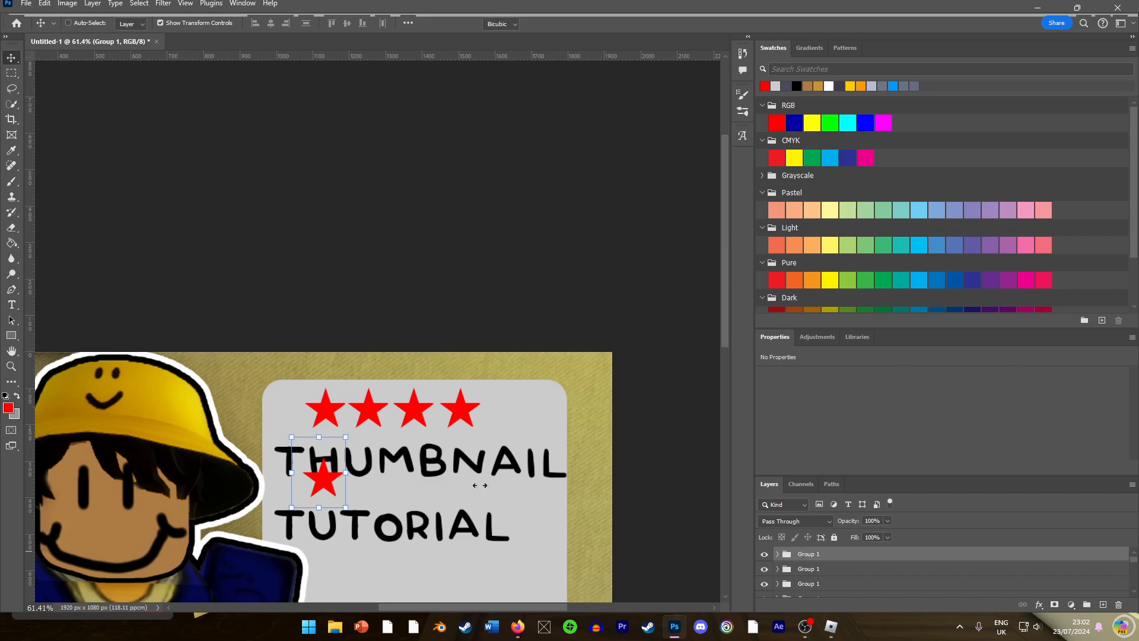
{"action": "key", "text": "ctrl+t"}
{"action": "left_click_drag", "start_coordinate": [313, 478], "coordinate": [494, 404]}
{"action": "key", "text": "Return"}
{"action": "left_click", "coordinate": [469, 315]}
{"action": "scroll", "coordinate": [468, 423], "scroll_direction": "up", "scroll_amount": 3}
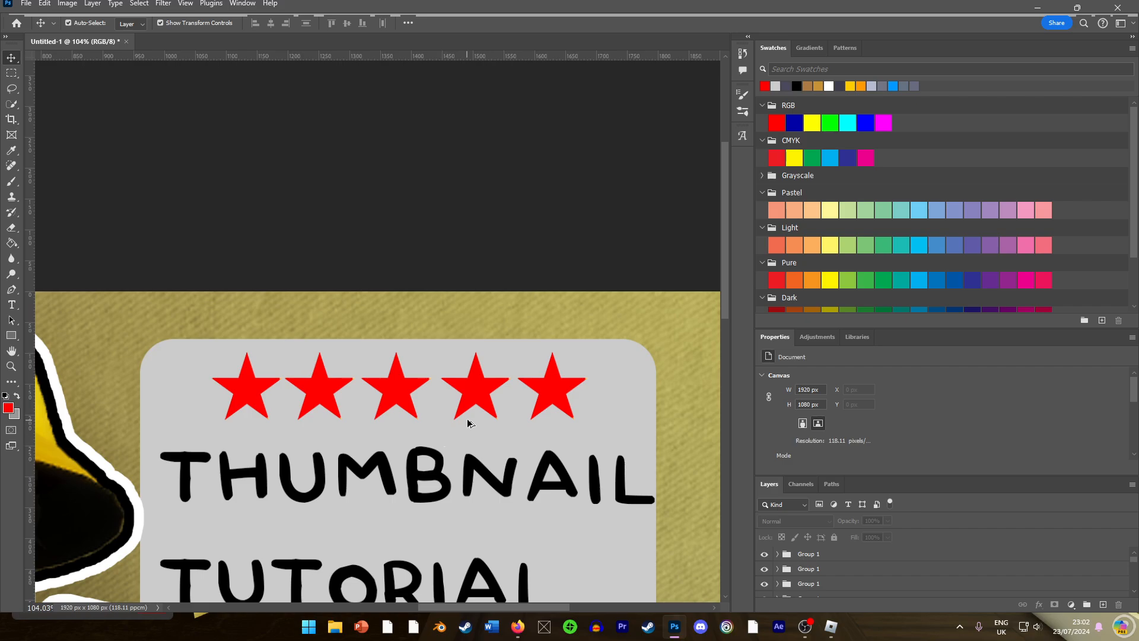
Paint the fourth star white with the Brush on the clipped colour layer inside its group.
{"action": "left_click", "coordinate": [481, 391]}
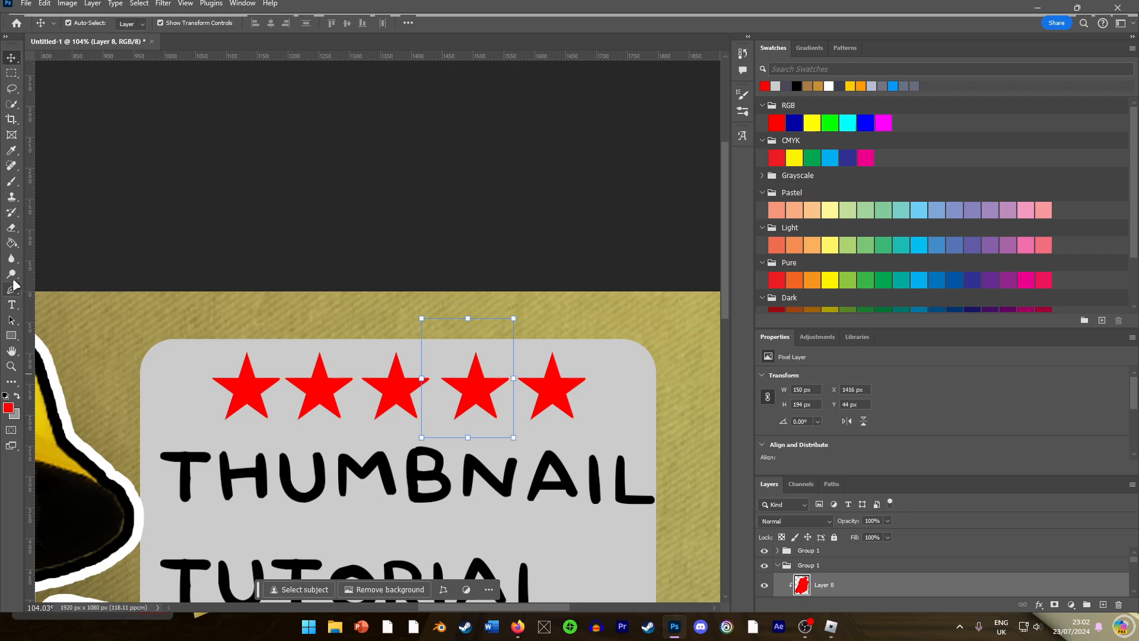
{"action": "left_click", "coordinate": [17, 243]}
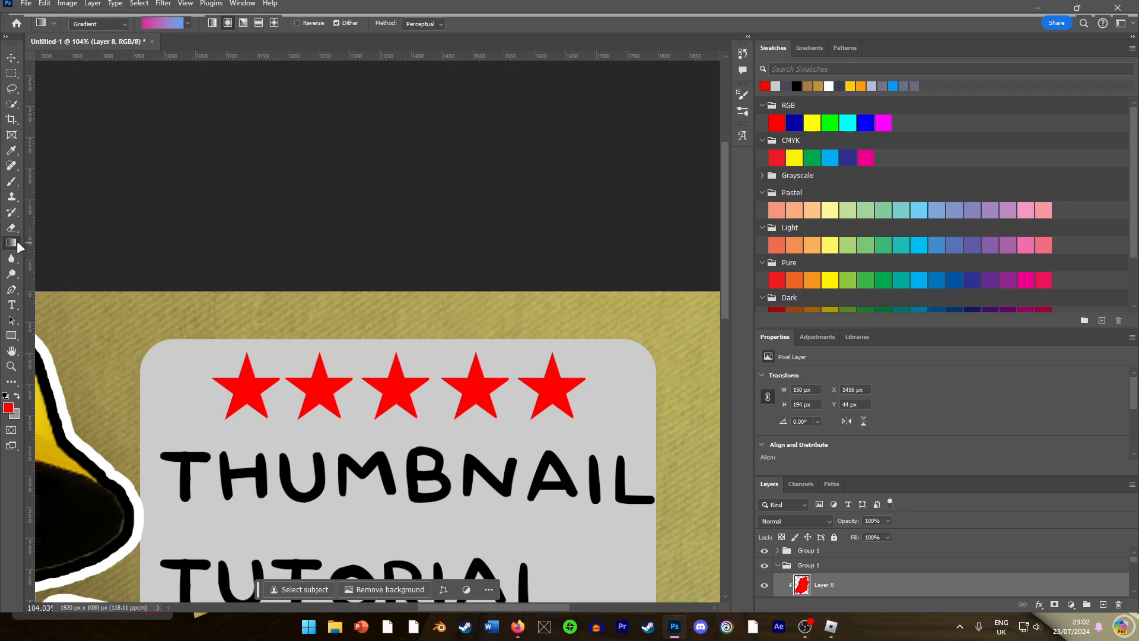
{"action": "right_click", "coordinate": [15, 246]}
{"action": "left_click", "coordinate": [52, 254]}
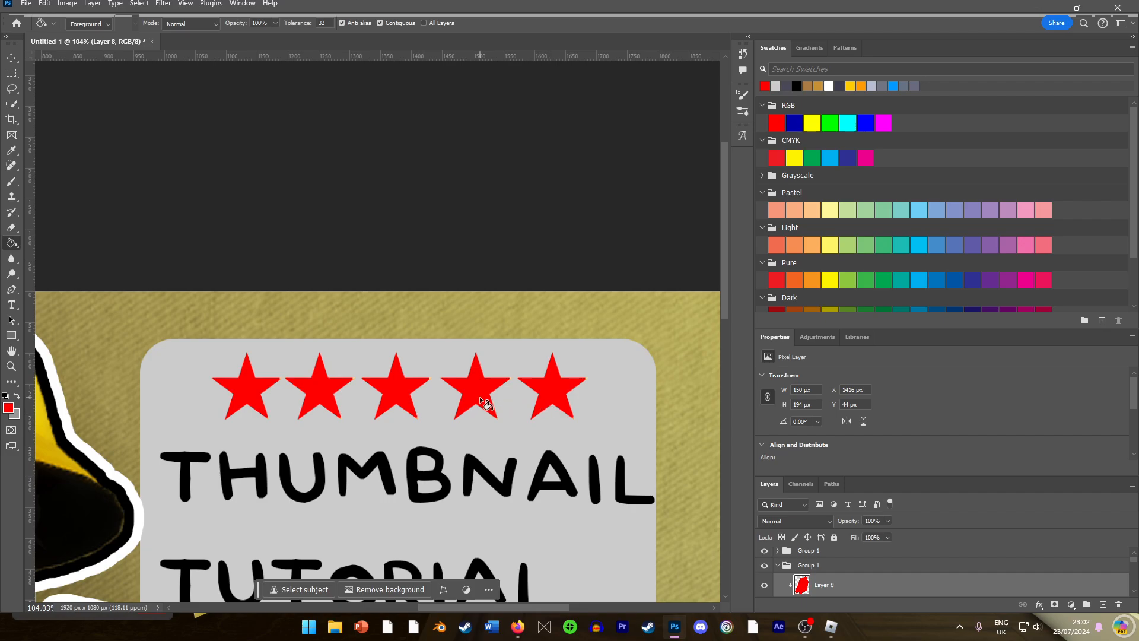
{"action": "left_click", "coordinate": [13, 178]}
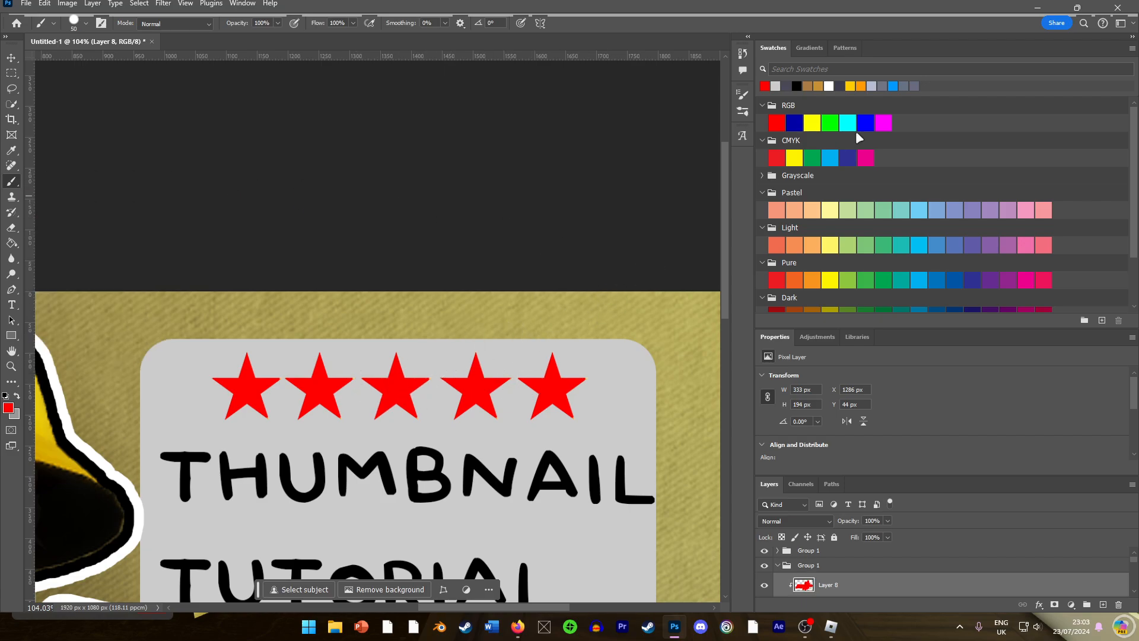
{"action": "left_click", "coordinate": [828, 86]}
{"action": "left_click_drag", "start_coordinate": [451, 371], "coordinate": [497, 371]}
{"action": "left_click_drag", "start_coordinate": [451, 404], "coordinate": [499, 404]}
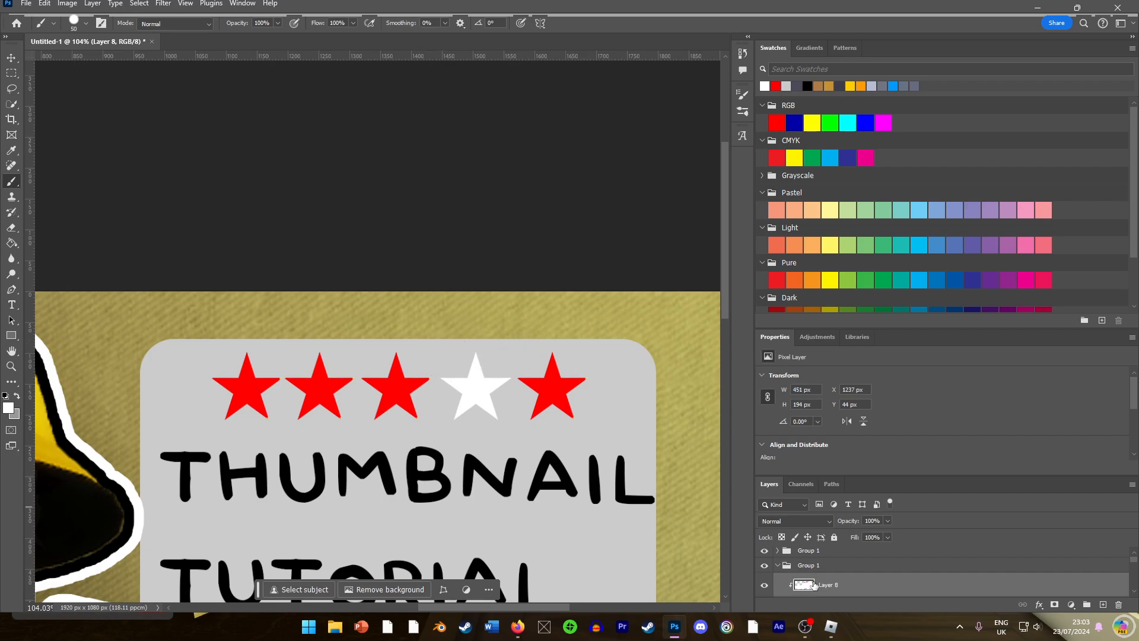
Paint the third star white with the Brush on the clipped colour layer inside its group.
{"action": "scroll", "coordinate": [814, 584], "scroll_direction": "down", "scroll_amount": 3}
{"action": "scroll", "coordinate": [807, 579], "scroll_direction": "up", "scroll_amount": 3}
{"action": "left_click", "coordinate": [778, 565]}
{"action": "left_click", "coordinate": [784, 581]}
{"action": "scroll", "coordinate": [778, 582], "scroll_direction": "down", "scroll_amount": 1}
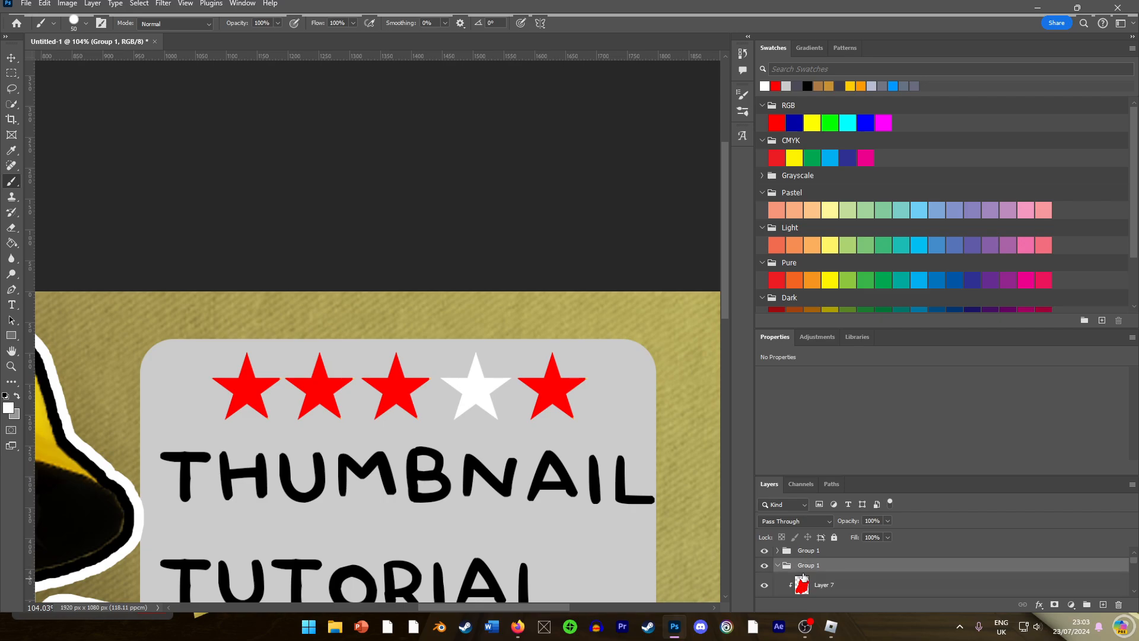
{"action": "left_click", "coordinate": [806, 584]}
{"action": "mouse_move", "coordinate": [528, 391]}
{"action": "left_mouse_down"}
{"action": "mouse_move", "coordinate": [299, 411]}
{"action": "mouse_move", "coordinate": [420, 355]}
{"action": "mouse_move", "coordinate": [633, 376]}
{"action": "left_mouse_up"}
Try painting the second star white on its clipped colour layer, and undo the brush stroke.
{"action": "scroll", "coordinate": [829, 601], "scroll_direction": "down", "scroll_amount": 1}
{"action": "scroll", "coordinate": [828, 590], "scroll_direction": "down", "scroll_amount": 2}
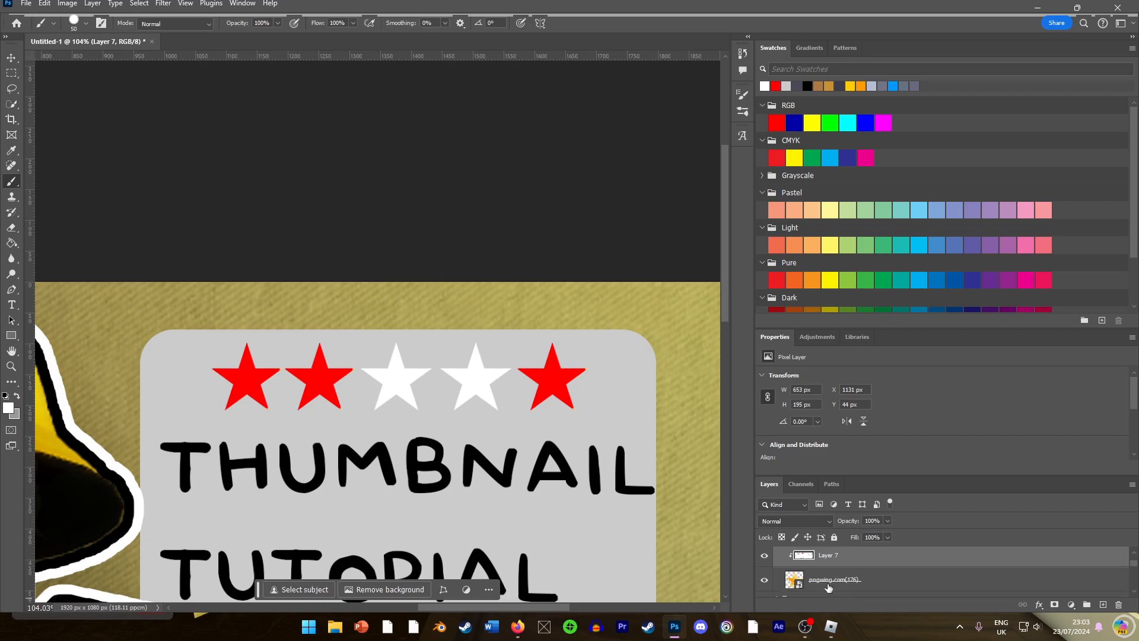
{"action": "left_click", "coordinate": [824, 579]}
{"action": "scroll", "coordinate": [794, 571], "scroll_direction": "up", "scroll_amount": 1}
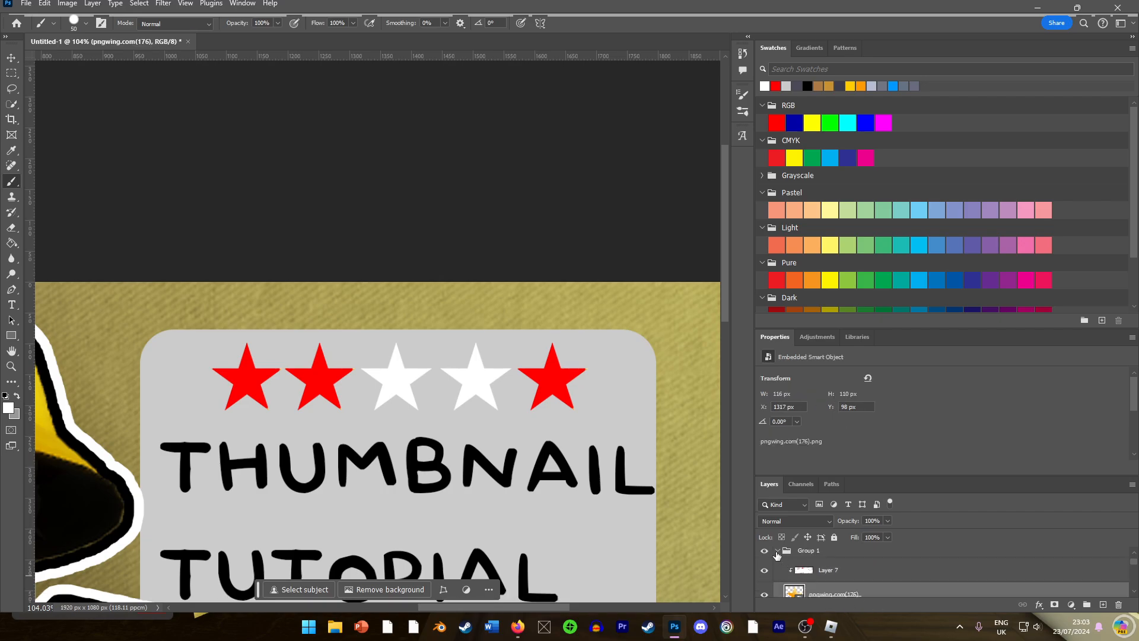
{"action": "left_click", "coordinate": [777, 552]}
{"action": "left_click", "coordinate": [800, 571]}
{"action": "left_click", "coordinate": [778, 569]}
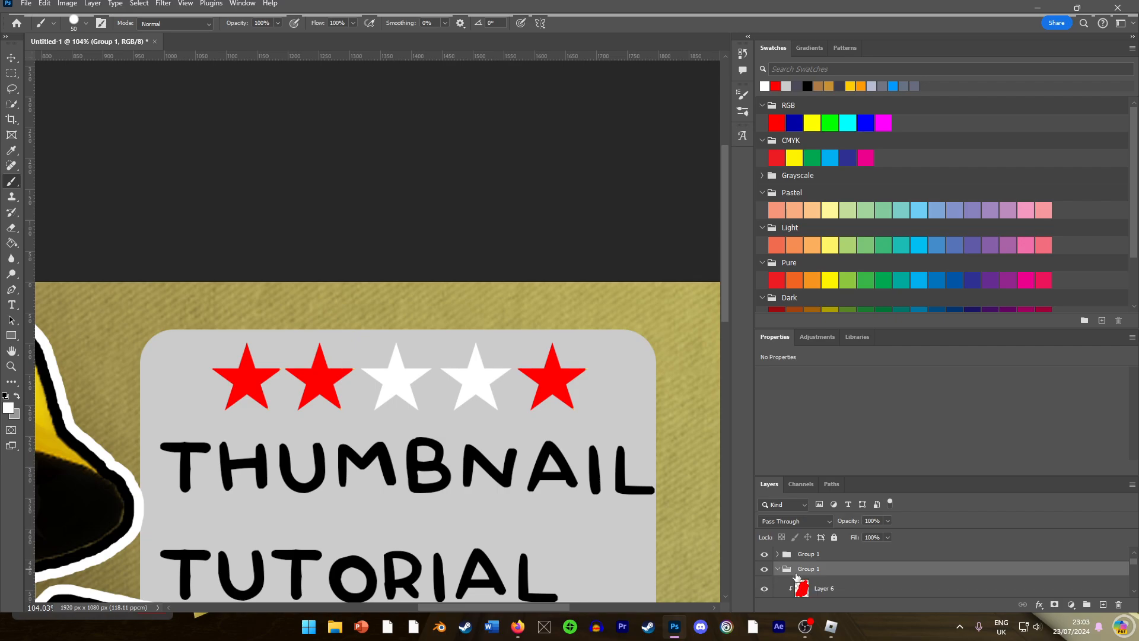
{"action": "left_click", "coordinate": [822, 588]}
{"action": "left_click_drag", "start_coordinate": [296, 395], "coordinate": [344, 373]}
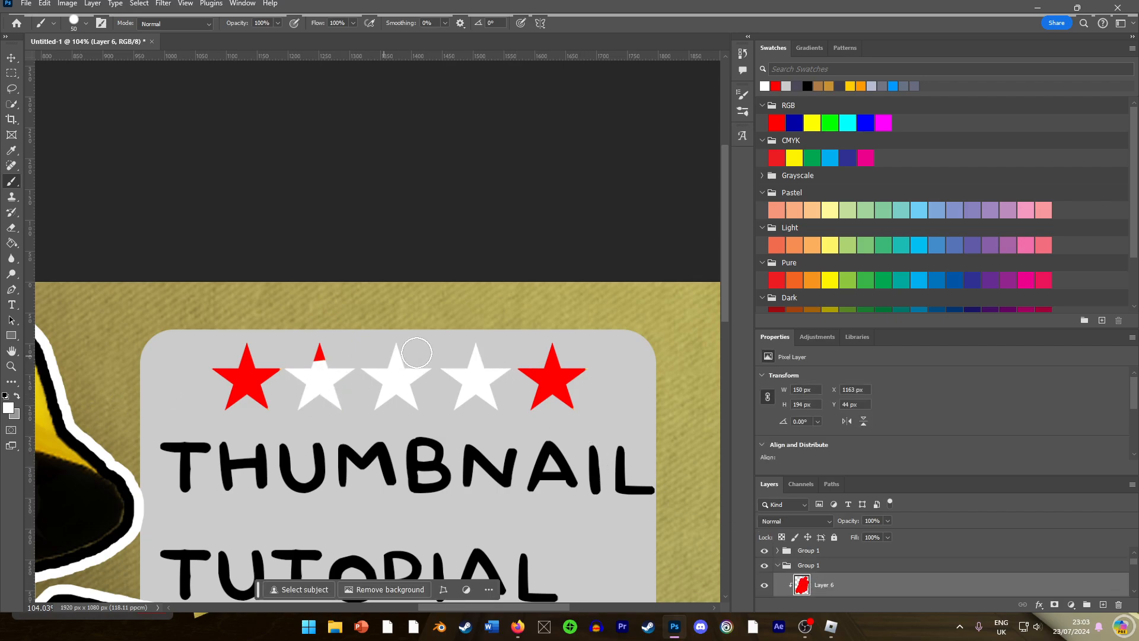
{"action": "key", "text": "ctrl+z"}
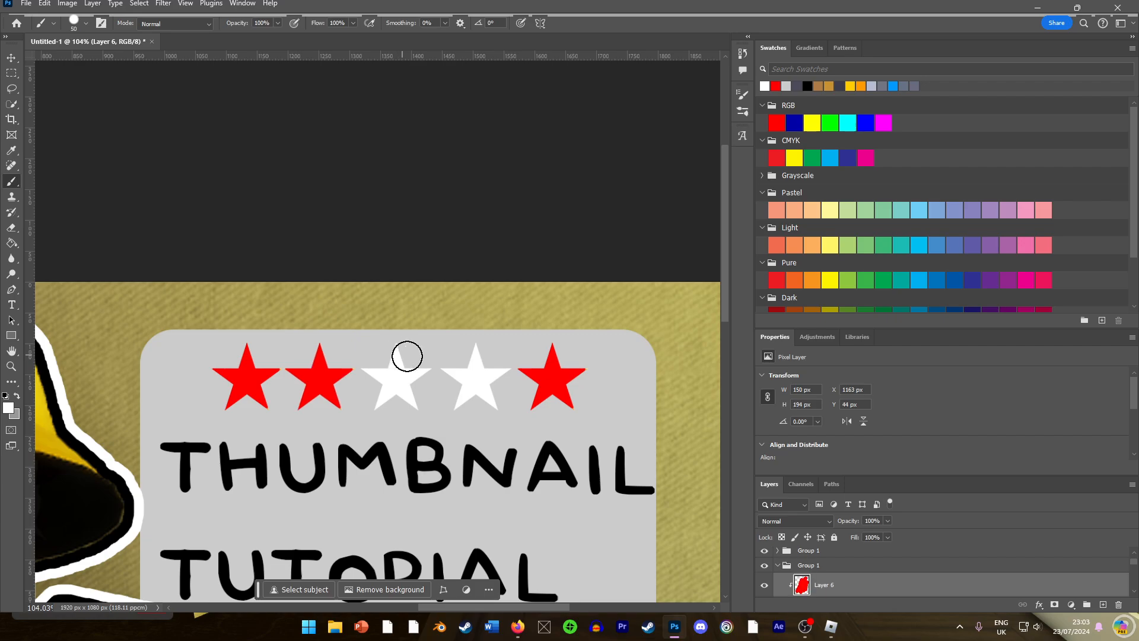
Paint the fifth star at the end of the row white on the clipped layer in its group.
{"action": "left_click", "coordinate": [777, 565]}
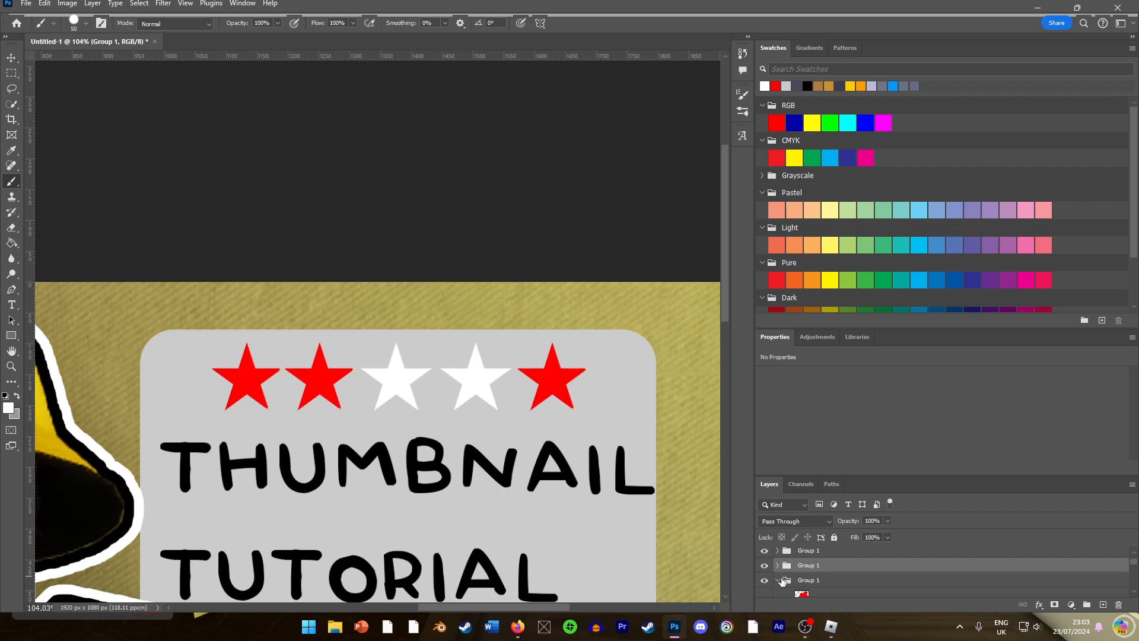
{"action": "scroll", "coordinate": [782, 582], "scroll_direction": "down", "scroll_amount": 1}
{"action": "left_click", "coordinate": [795, 585]}
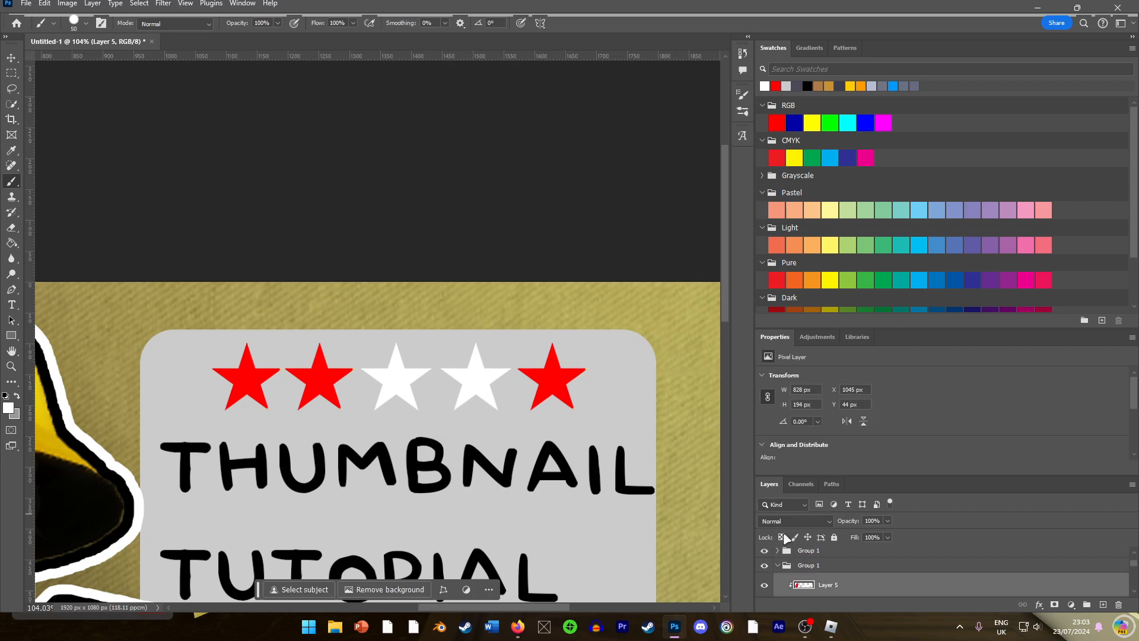
{"action": "left_click", "coordinate": [777, 565]}
{"action": "left_click", "coordinate": [777, 553]}
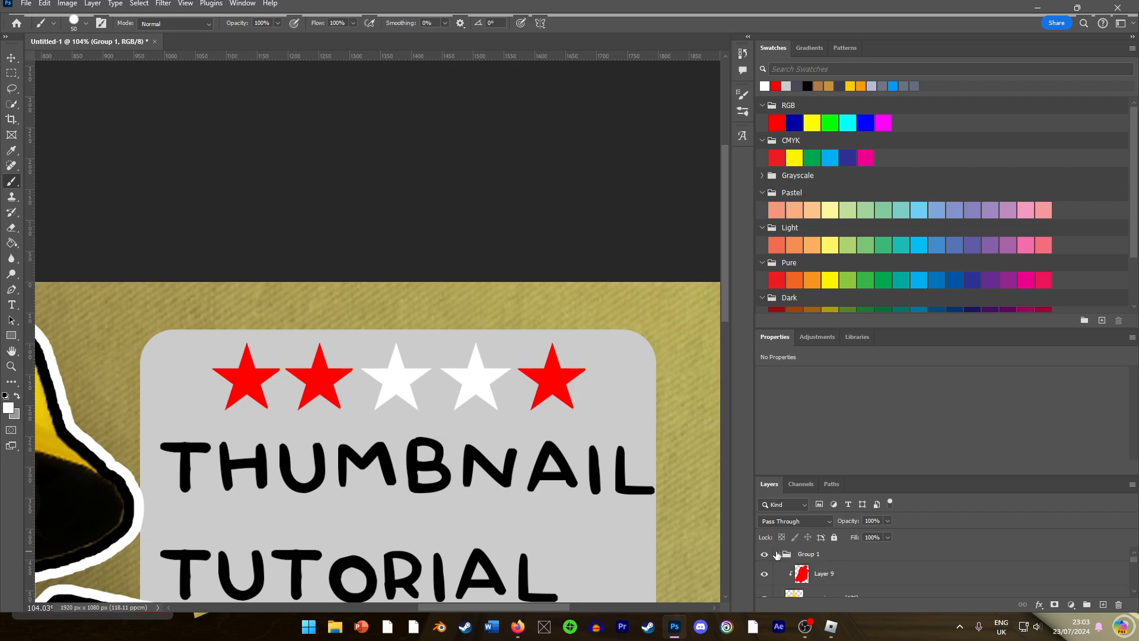
{"action": "left_click", "coordinate": [801, 575]}
{"action": "mouse_move", "coordinate": [492, 429]}
{"action": "left_mouse_down"}
{"action": "mouse_move", "coordinate": [660, 376]}
{"action": "mouse_move", "coordinate": [556, 385]}
{"action": "mouse_move", "coordinate": [634, 346]}
{"action": "mouse_move", "coordinate": [606, 341]}
{"action": "mouse_move", "coordinate": [647, 316]}
{"action": "left_mouse_up"}
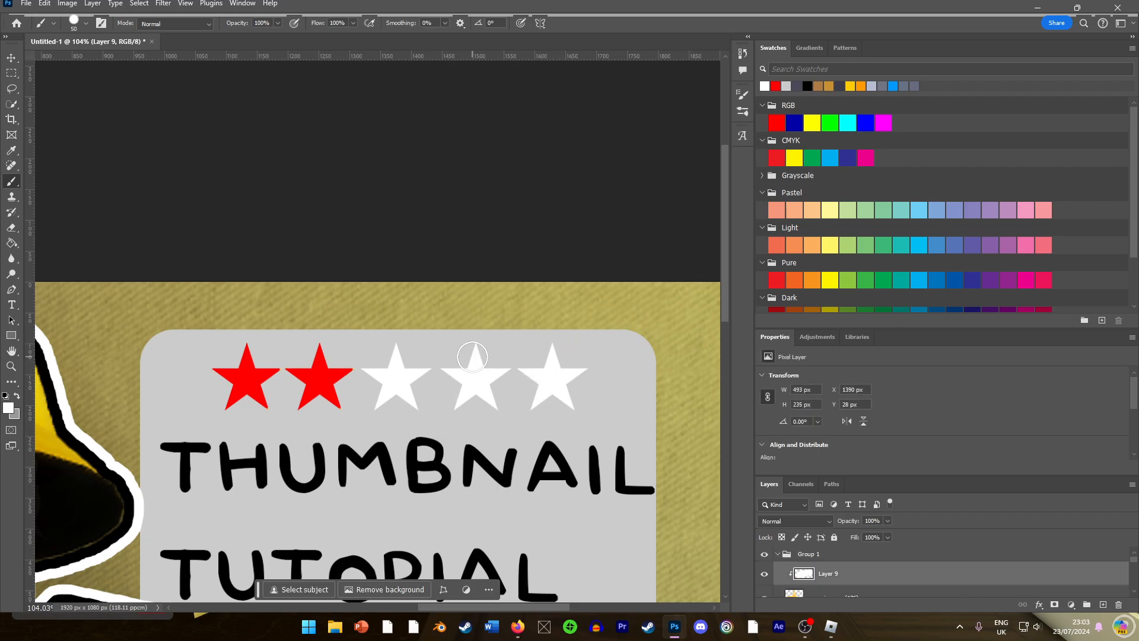
Give the second star's group a black outside stroke of 8 px through its layer style.
{"action": "left_click", "coordinate": [12, 57]}
{"action": "scroll", "coordinate": [342, 227], "scroll_direction": "down", "scroll_amount": 1}
{"action": "scroll", "coordinate": [353, 235], "scroll_direction": "down", "scroll_amount": 3}
{"action": "left_click", "coordinate": [387, 282]}
{"action": "scroll", "coordinate": [382, 276], "scroll_direction": "down", "scroll_amount": 2}
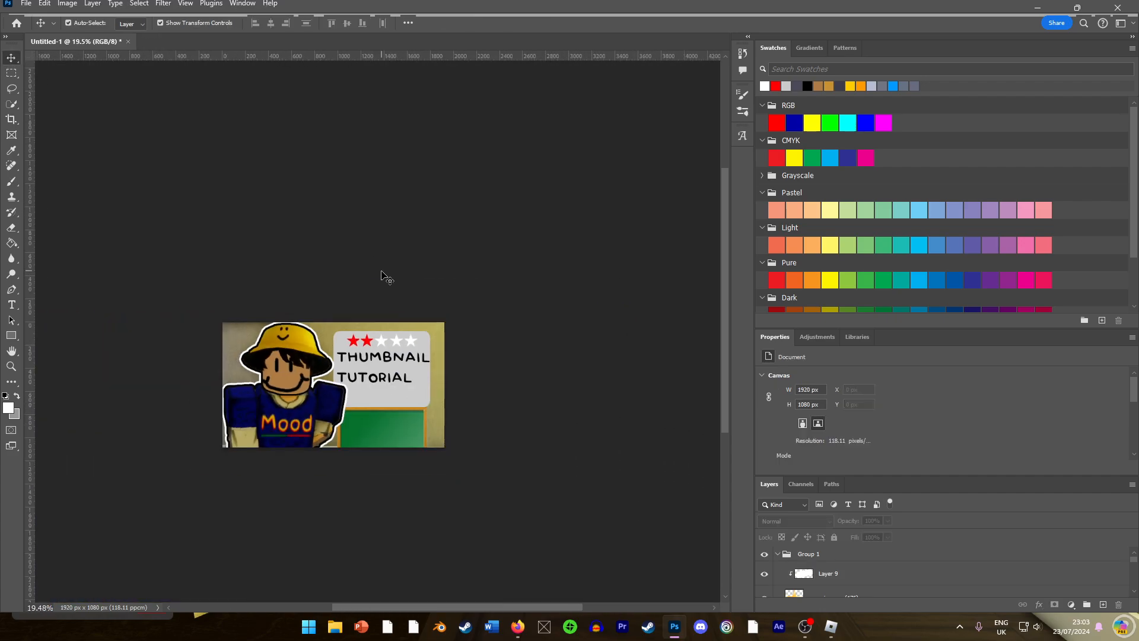
{"action": "scroll", "coordinate": [383, 296], "scroll_direction": "up", "scroll_amount": 3}
{"action": "left_click", "coordinate": [351, 364]}
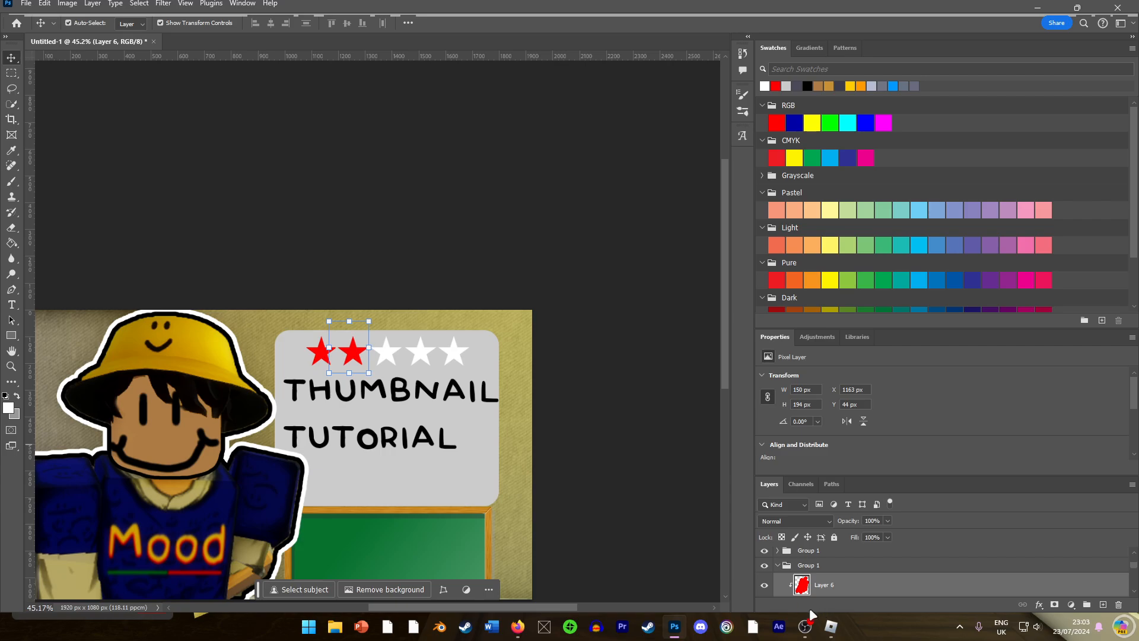
{"action": "left_click", "coordinate": [807, 566]}
{"action": "left_click", "coordinate": [777, 565]}
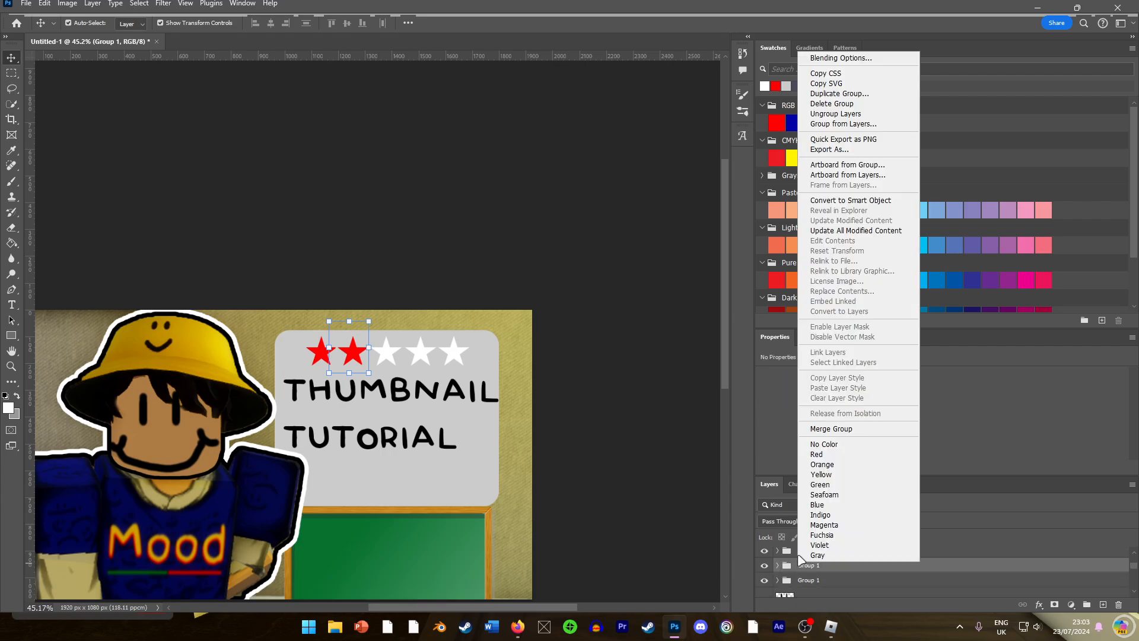
{"action": "right_click", "coordinate": [799, 566]}
{"action": "left_click", "coordinate": [830, 58]}
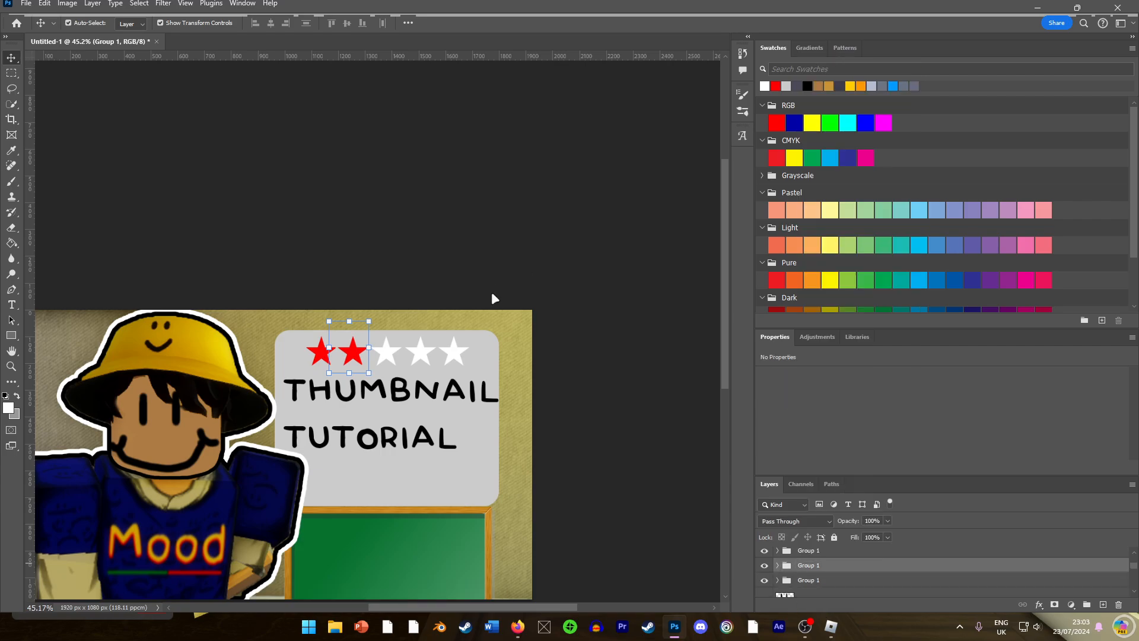
{"action": "left_click", "coordinate": [682, 342]}
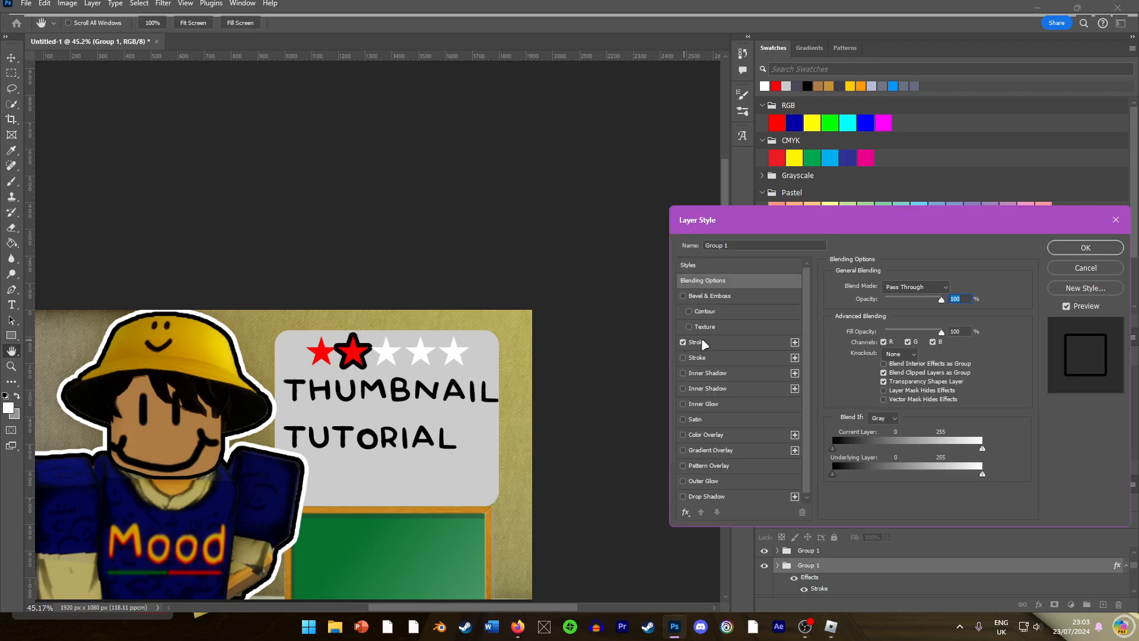
{"action": "left_click", "coordinate": [702, 340]}
{"action": "left_click_drag", "start_coordinate": [881, 285], "coordinate": [878, 287]}
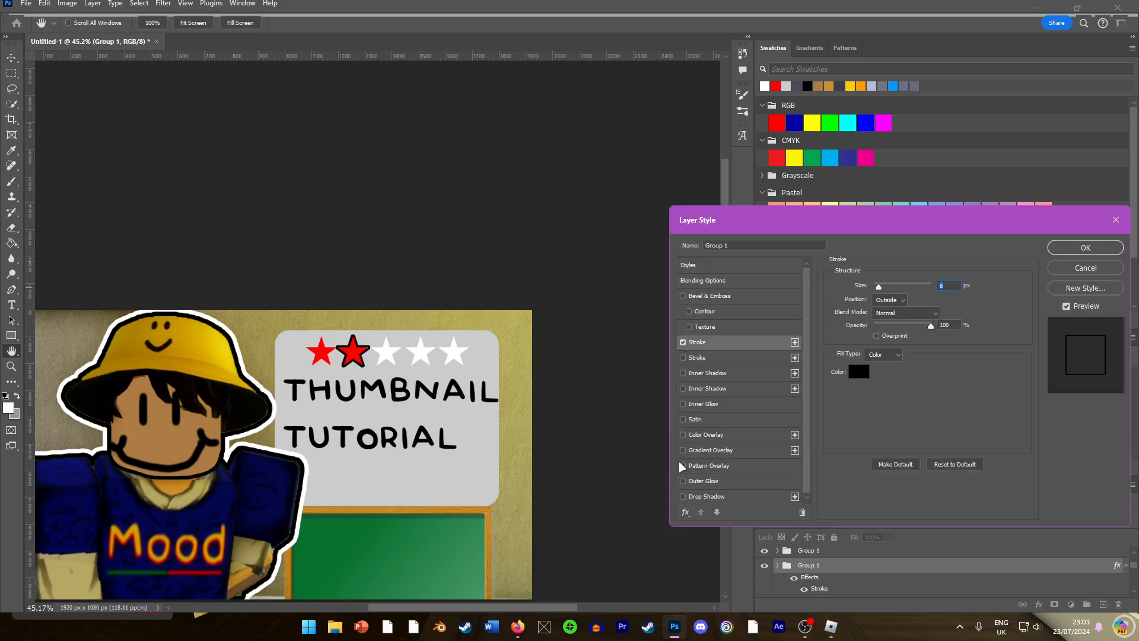
Add a drop shadow to the second star's group, adjust it slightly and apply the layer style.
{"action": "left_click", "coordinate": [683, 496]}
{"action": "left_click_drag", "start_coordinate": [882, 366], "coordinate": [885, 367]}
{"action": "left_click", "coordinate": [1065, 248]}
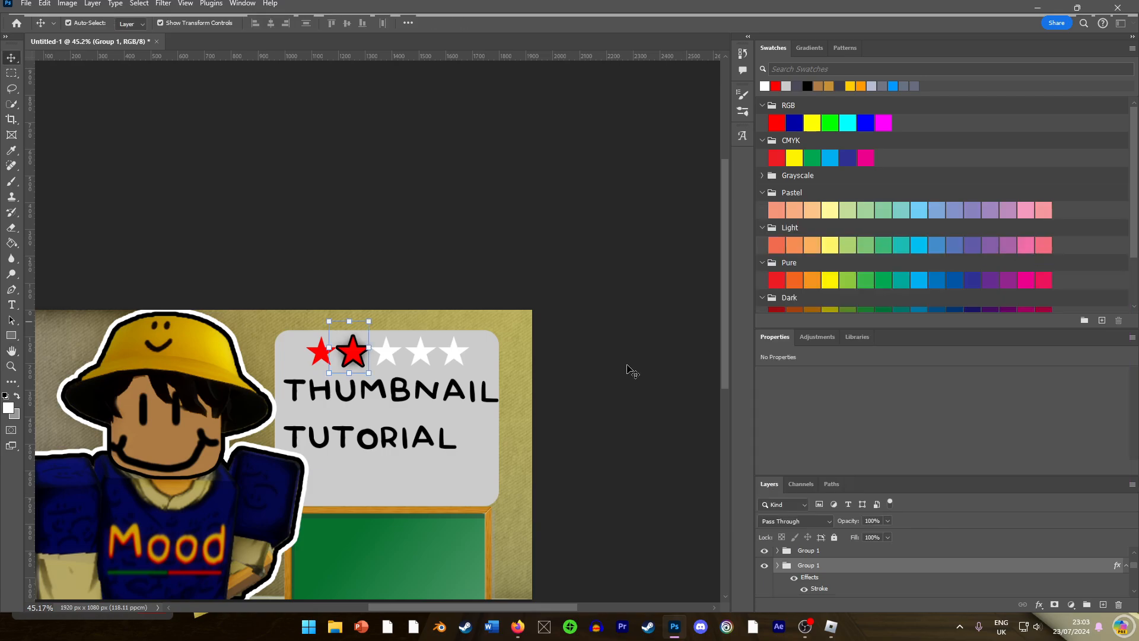
Apply a black stroke and a drop shadow to the third star's group.
{"action": "left_click", "coordinate": [812, 552]}
{"action": "right_click", "coordinate": [807, 553]}
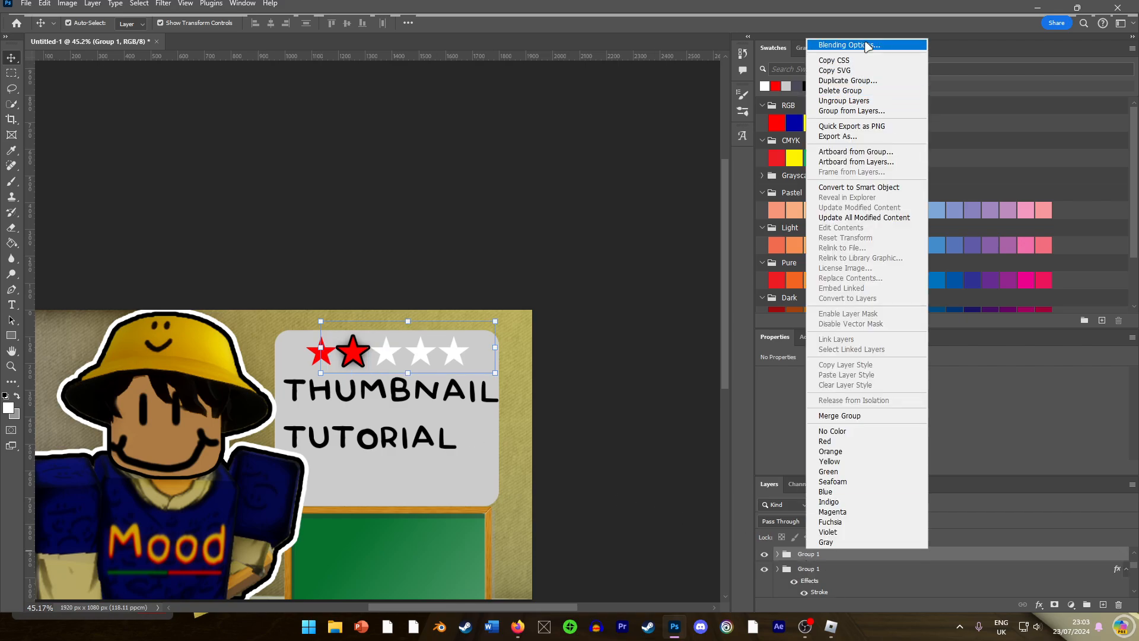
{"action": "left_click", "coordinate": [538, 239]}
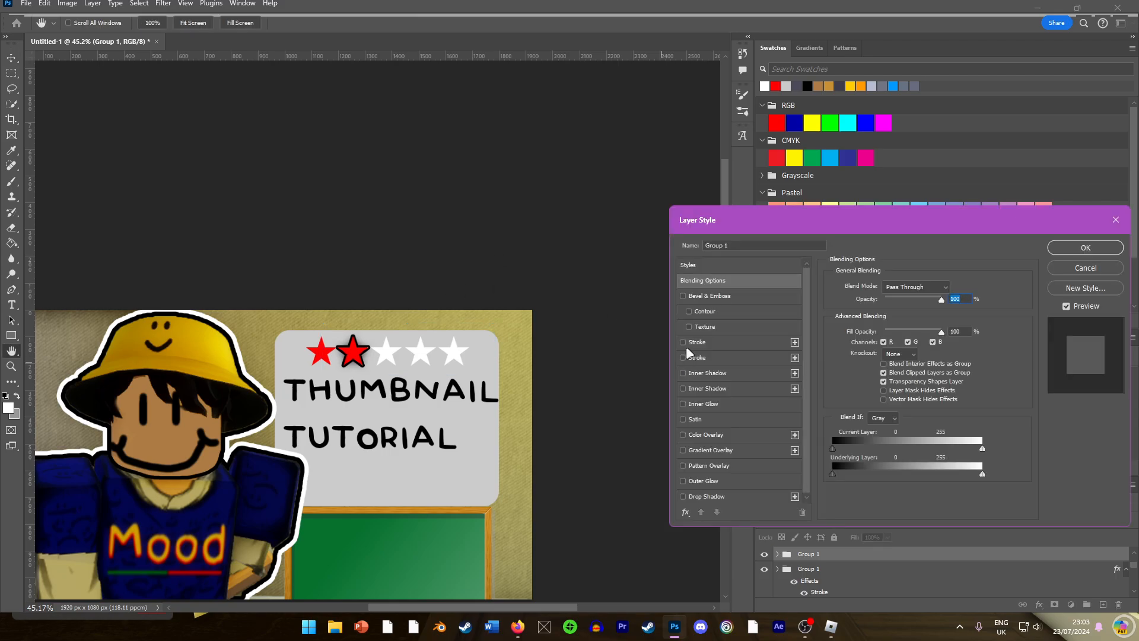
{"action": "left_click", "coordinate": [684, 342]}
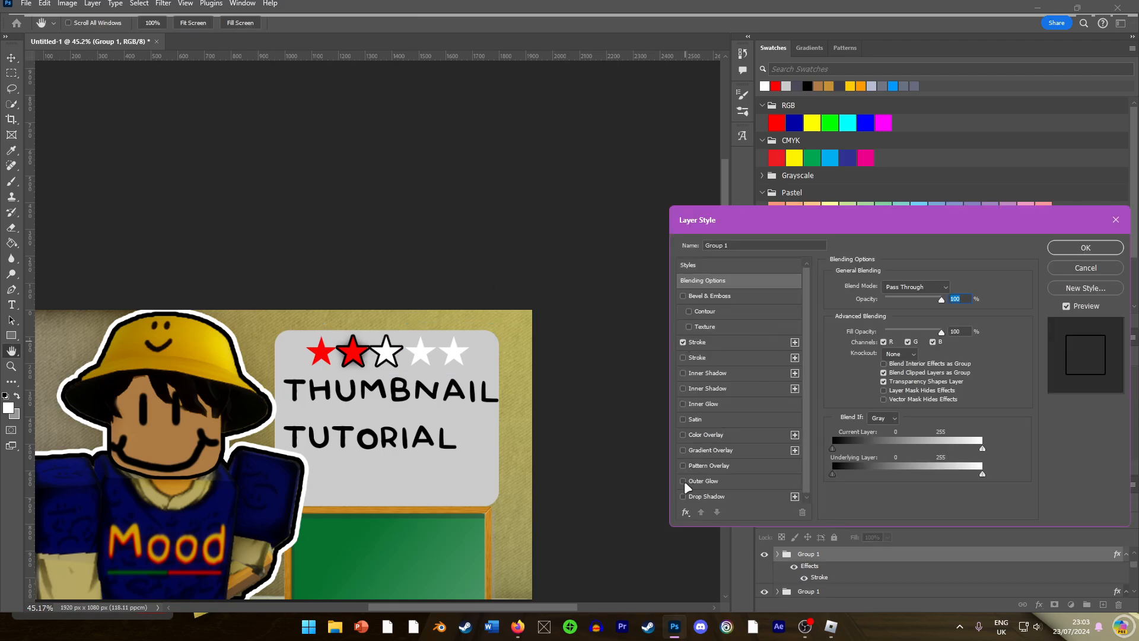
{"action": "left_click", "coordinate": [683, 496]}
{"action": "left_click", "coordinate": [1084, 247]}
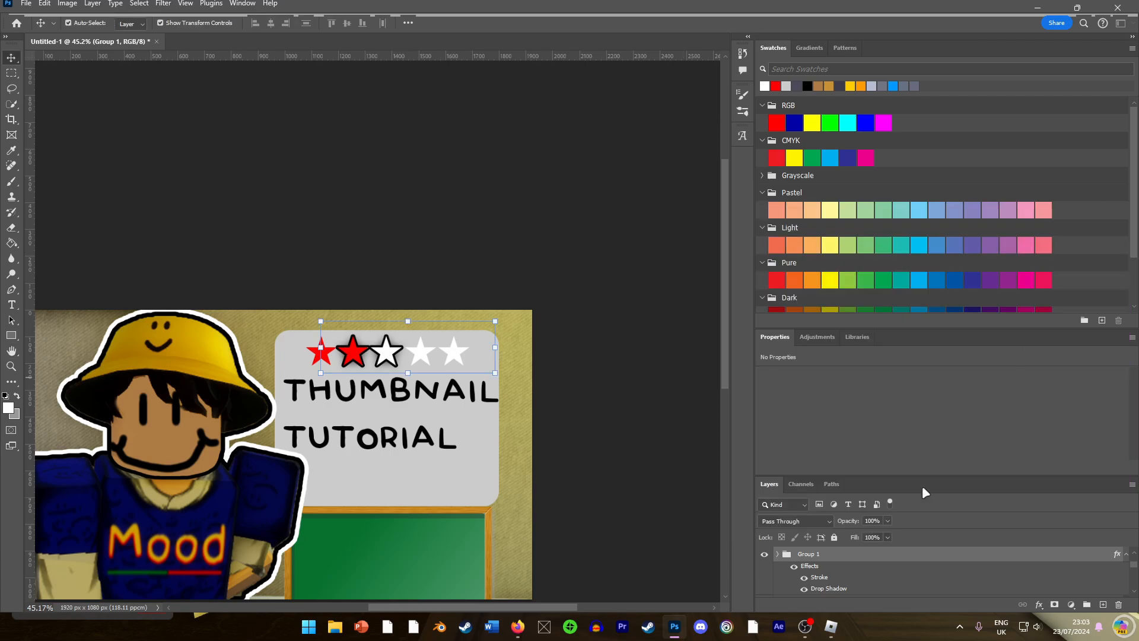
Apply a black stroke and a drop shadow to the fourth star's group.
{"action": "scroll", "coordinate": [838, 570], "scroll_direction": "up", "scroll_amount": 2}
{"action": "left_click", "coordinate": [802, 570]}
{"action": "right_click", "coordinate": [811, 569]}
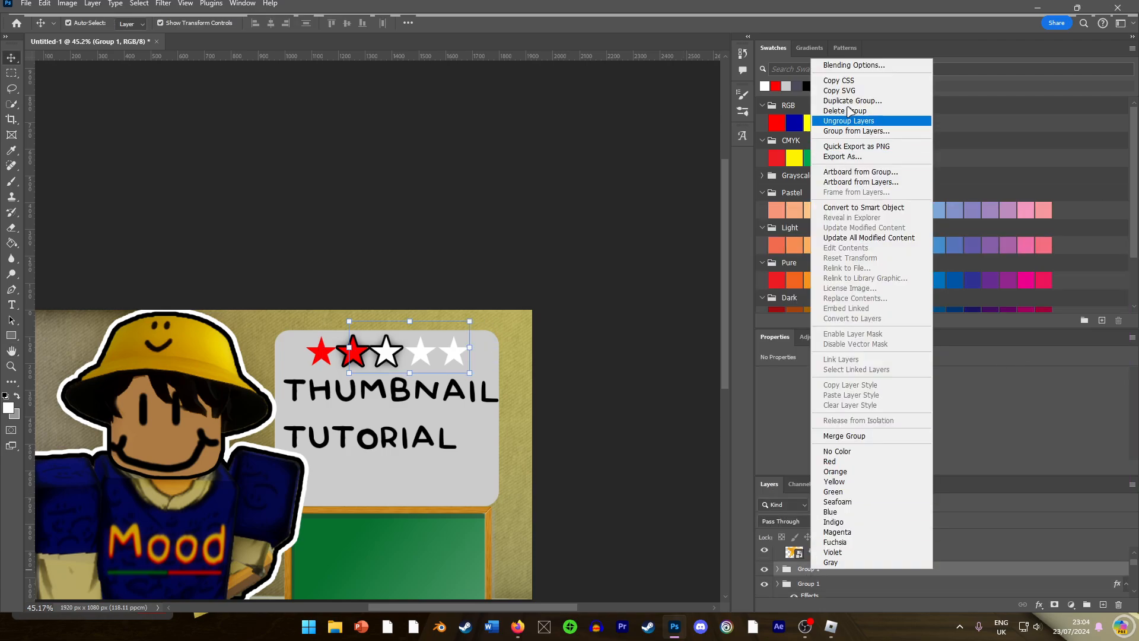
{"action": "left_click", "coordinate": [851, 66]}
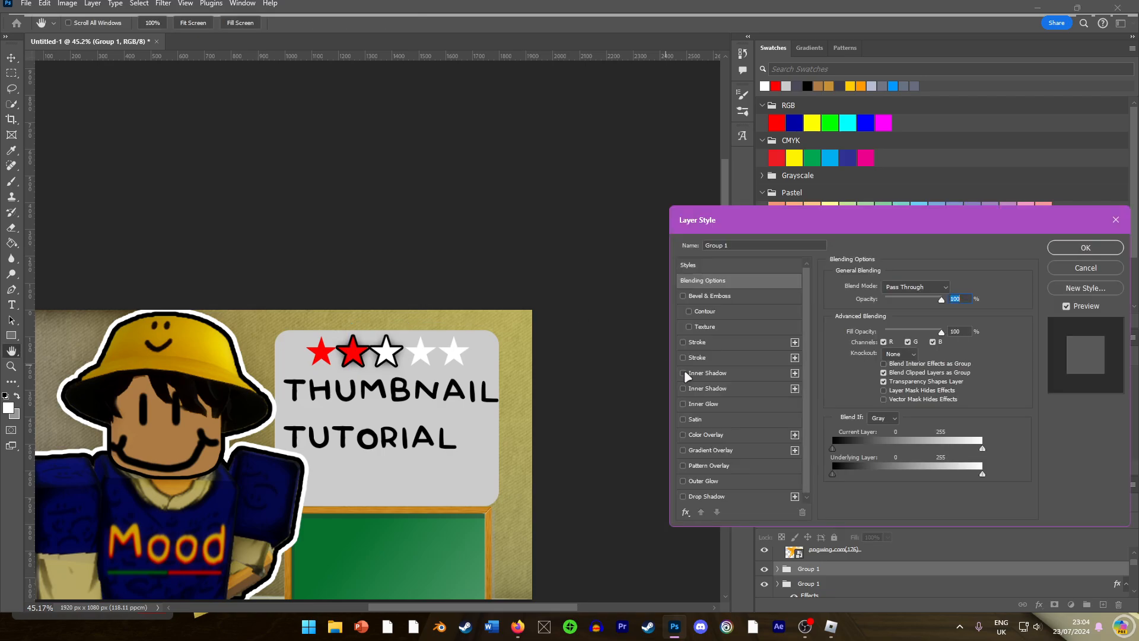
{"action": "left_click", "coordinate": [683, 341]}
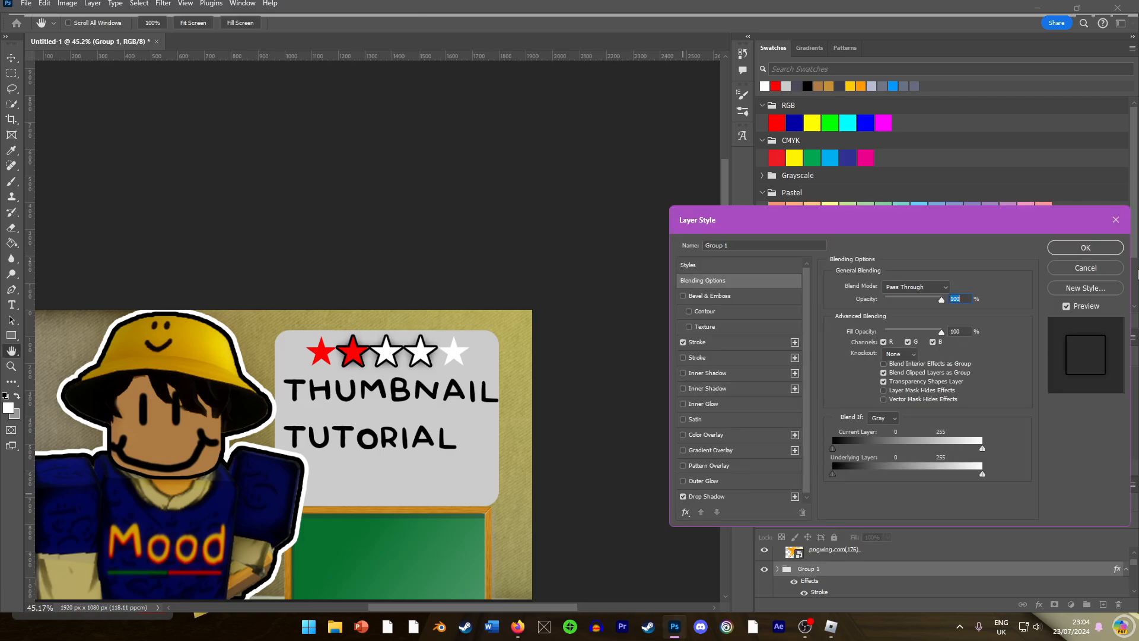
{"action": "left_click", "coordinate": [1086, 247]}
Collapse the fifth star's group and apply an 8 px black stroke and a drop shadow to it.
{"action": "scroll", "coordinate": [832, 567], "scroll_direction": "up", "scroll_amount": 1}
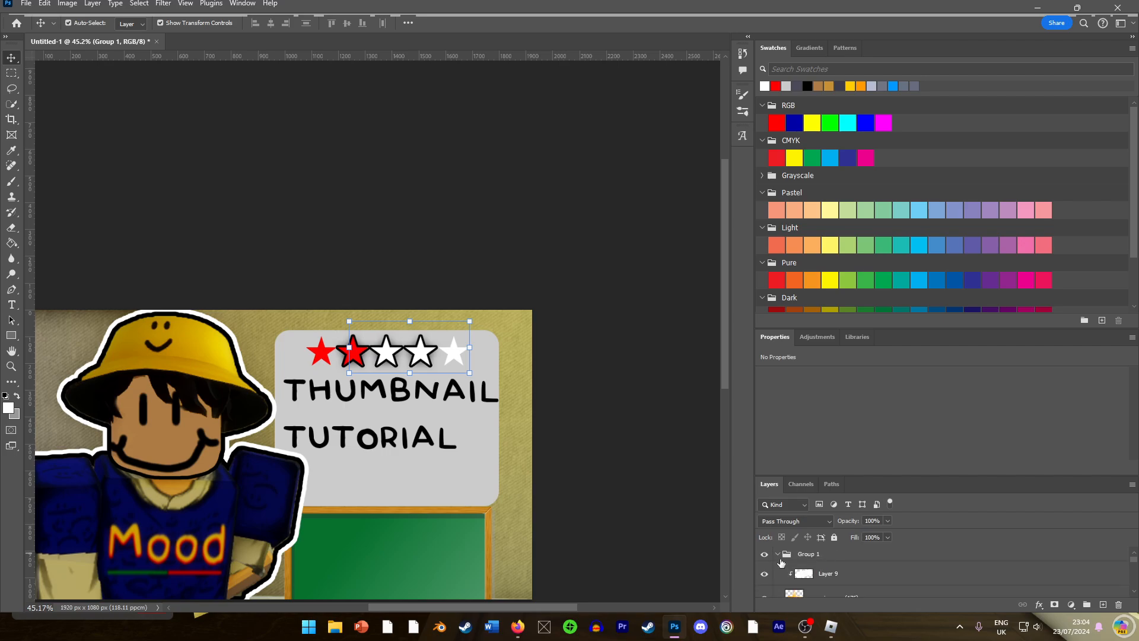
{"action": "left_click", "coordinate": [777, 554]}
{"action": "left_click", "coordinate": [808, 553]}
{"action": "right_click", "coordinate": [810, 551]}
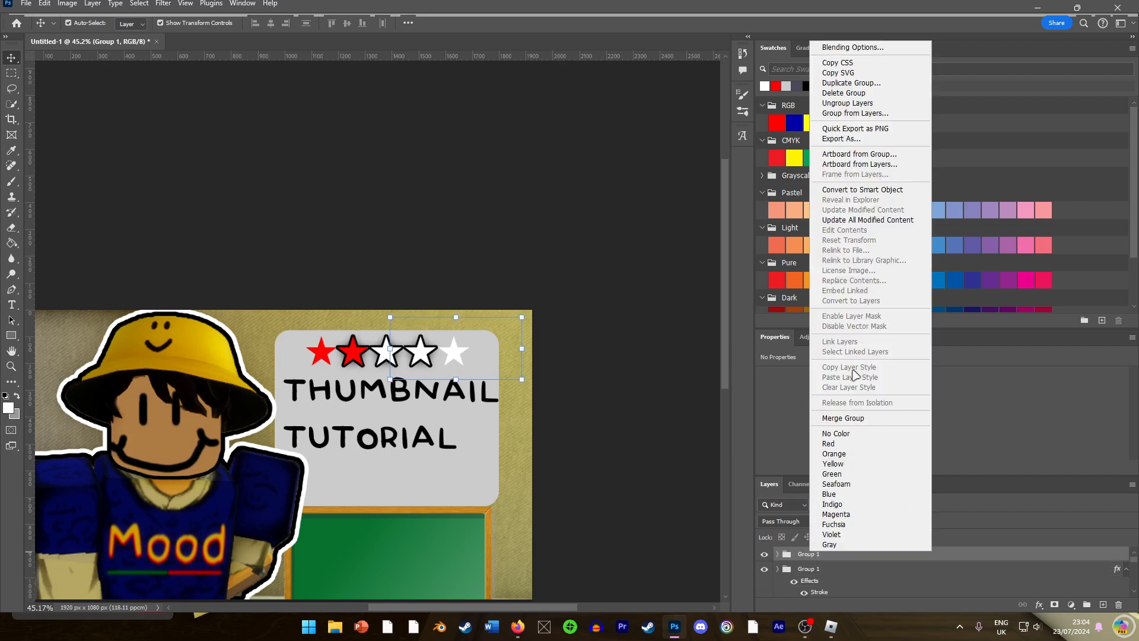
{"action": "left_click", "coordinate": [851, 47]}
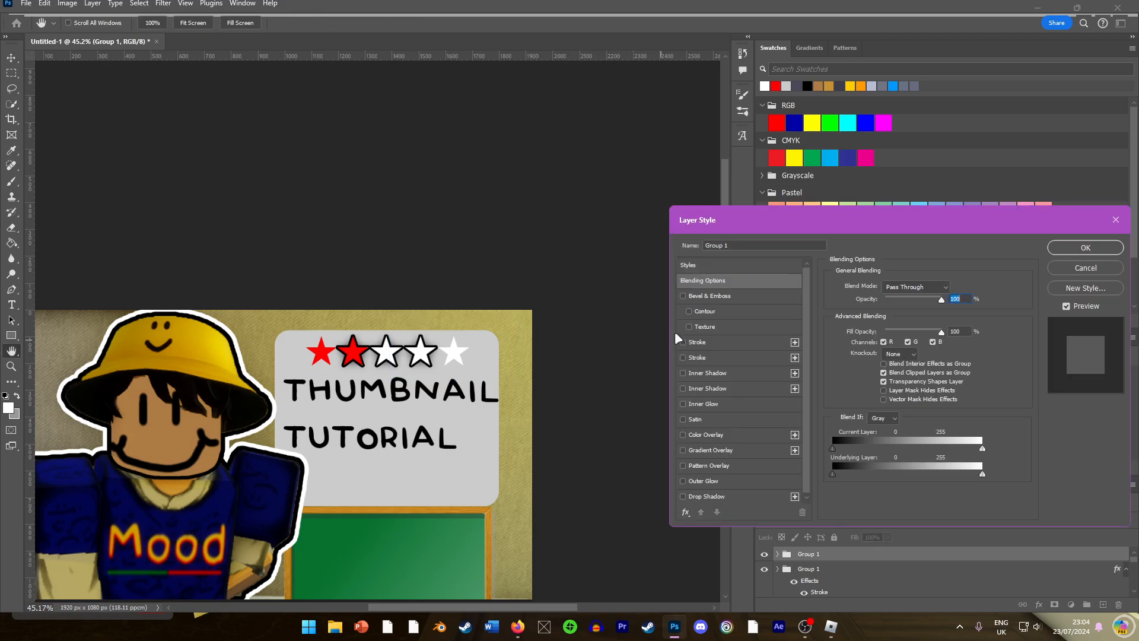
{"action": "left_click", "coordinate": [682, 342]}
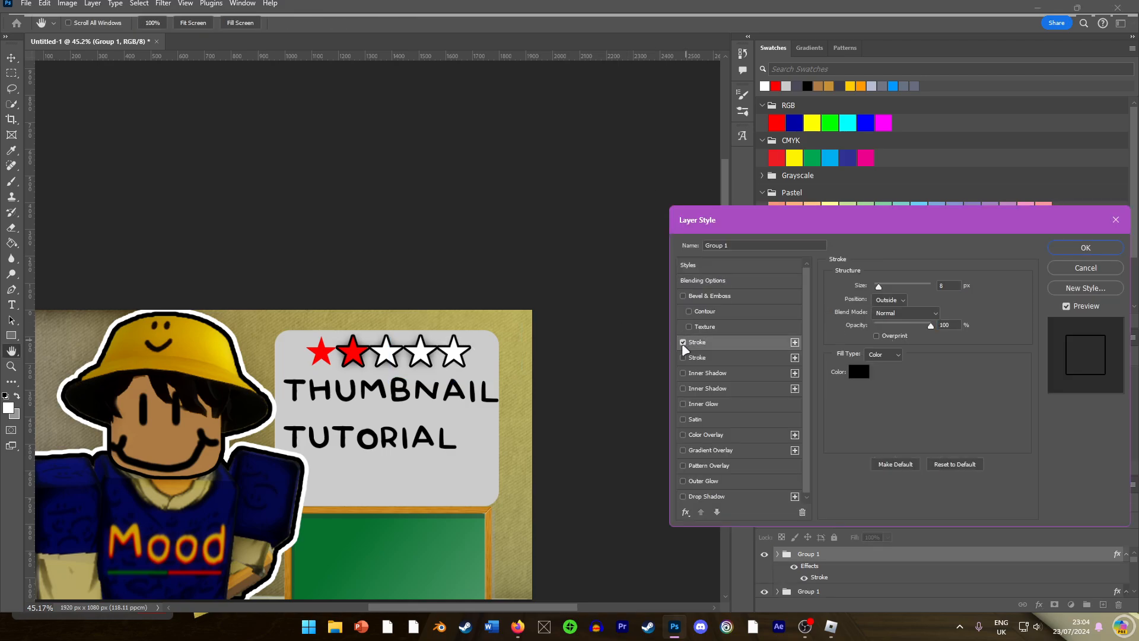
{"action": "left_click", "coordinate": [683, 496]}
{"action": "left_click", "coordinate": [1085, 248]}
Collapse the first star's group and apply a black stroke to it.
{"action": "left_click", "coordinate": [335, 351]}
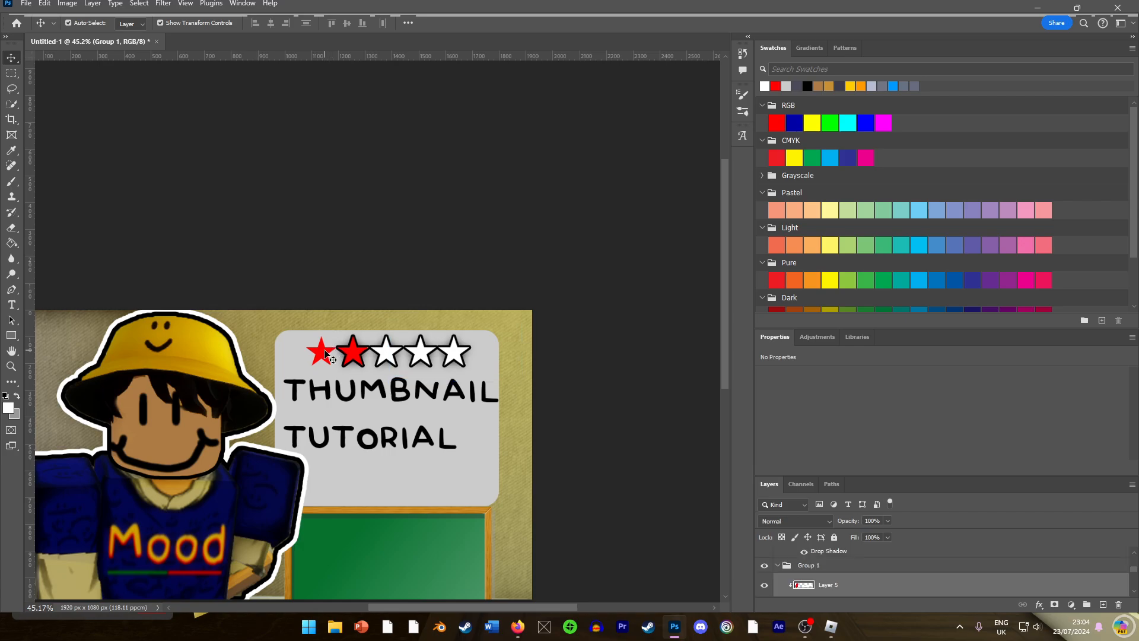
{"action": "left_click", "coordinate": [776, 565]}
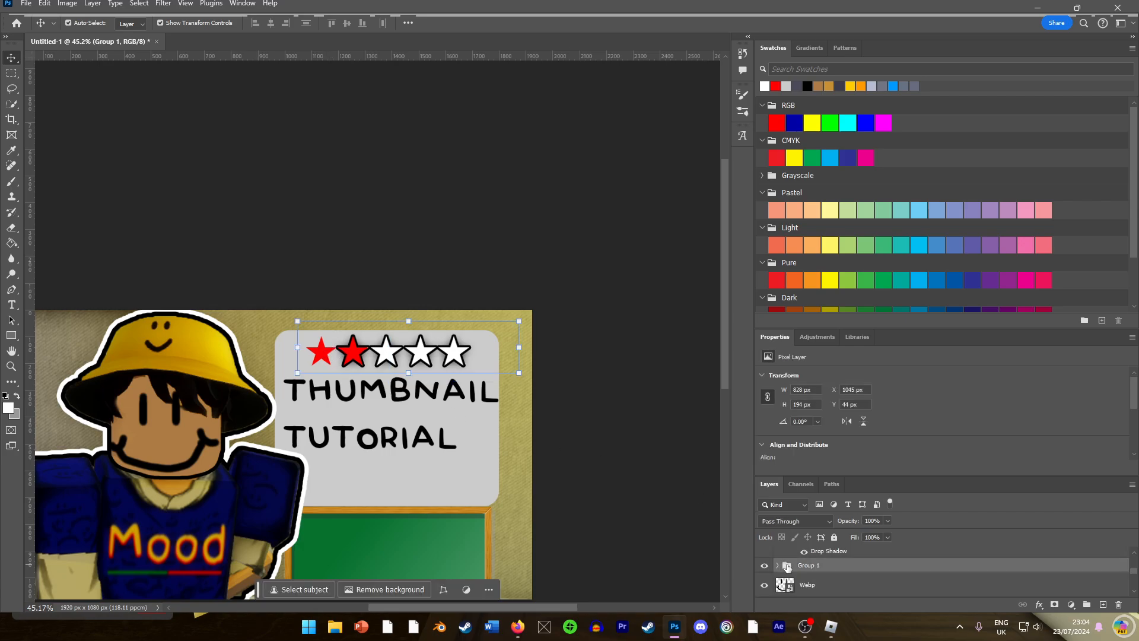
{"action": "right_click", "coordinate": [804, 569]}
{"action": "left_click", "coordinate": [852, 65]}
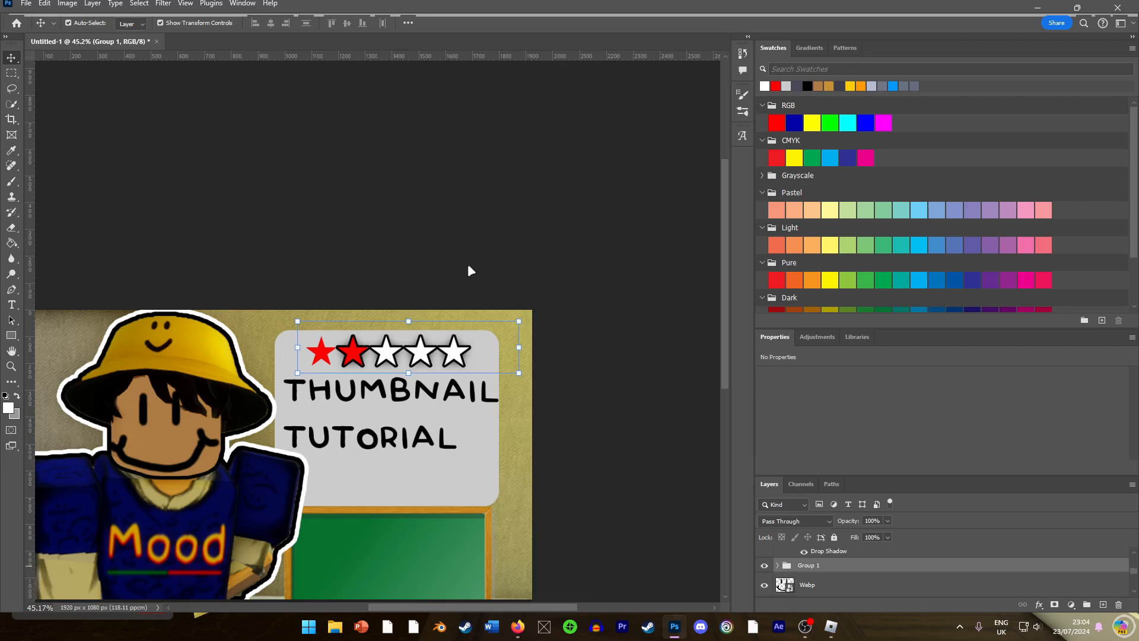
{"action": "left_click", "coordinate": [683, 342]}
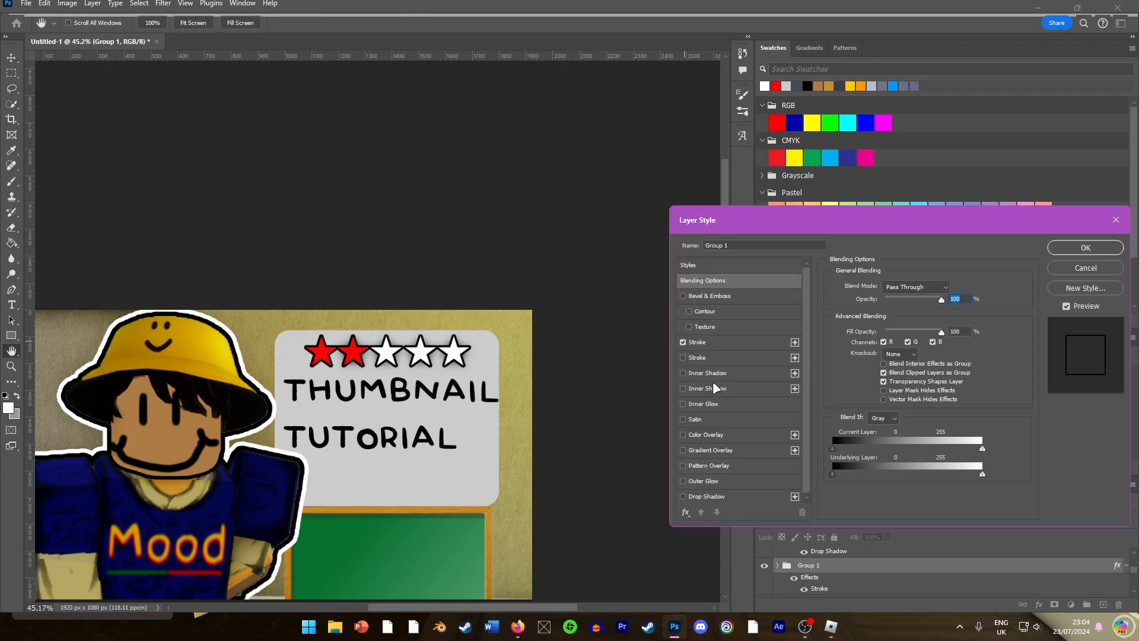
{"action": "left_click", "coordinate": [1067, 248]}
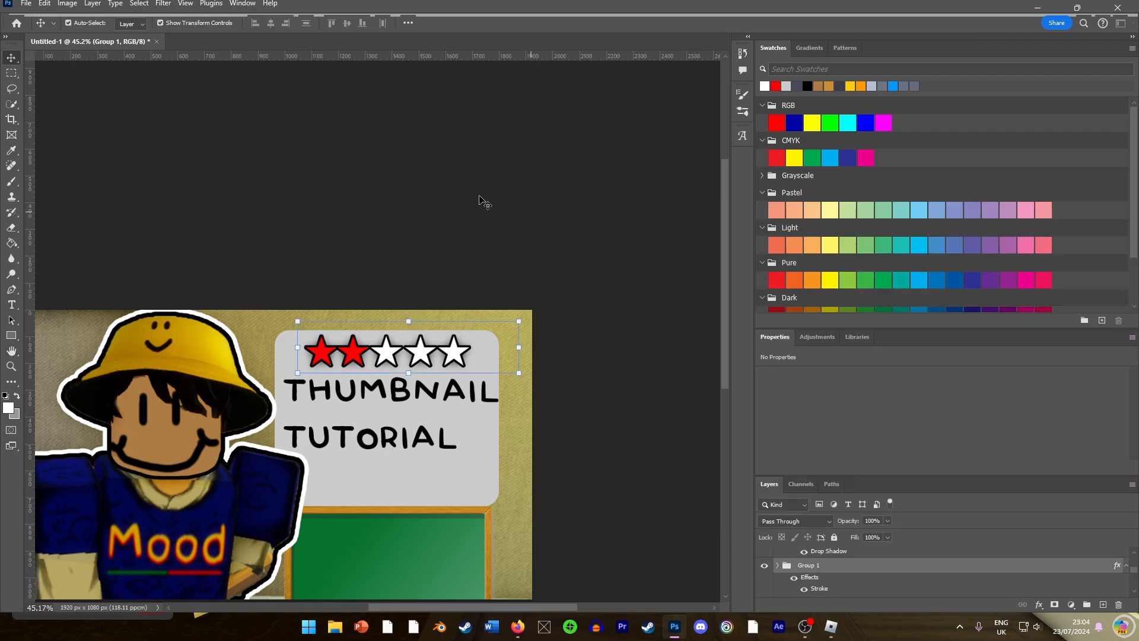
Move the blackboard up over the grey panel, behind the THUMBNAIL TUTORIAL text and the stars.
{"action": "scroll", "coordinate": [458, 378], "scroll_direction": "down", "scroll_amount": 1}
{"action": "scroll", "coordinate": [459, 377], "scroll_direction": "down", "scroll_amount": 5}
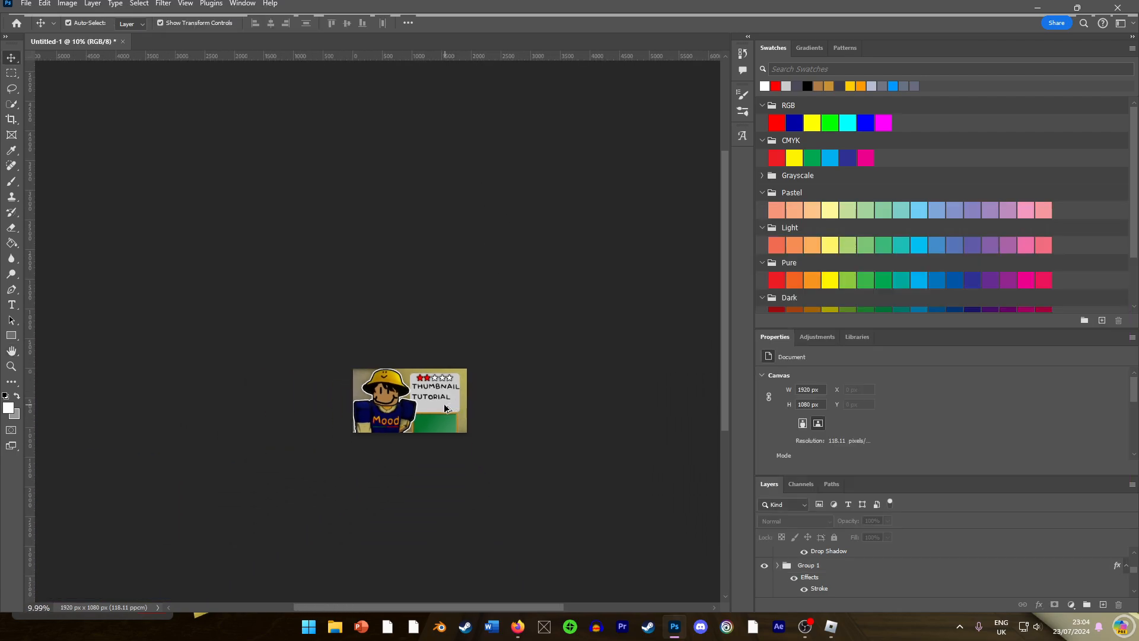
{"action": "scroll", "coordinate": [438, 406], "scroll_direction": "up", "scroll_amount": 3}
{"action": "left_click", "coordinate": [442, 388]}
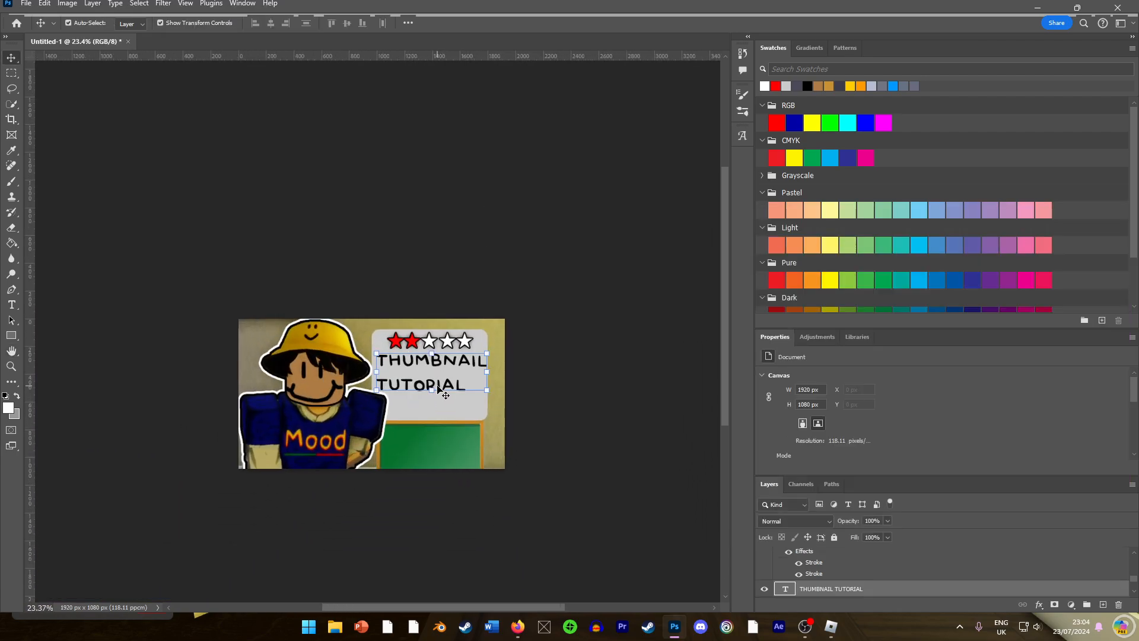
{"action": "left_click", "coordinate": [436, 470]}
{"action": "left_click_drag", "start_coordinate": [436, 470], "coordinate": [439, 375]}
{"action": "left_click", "coordinate": [439, 368]}
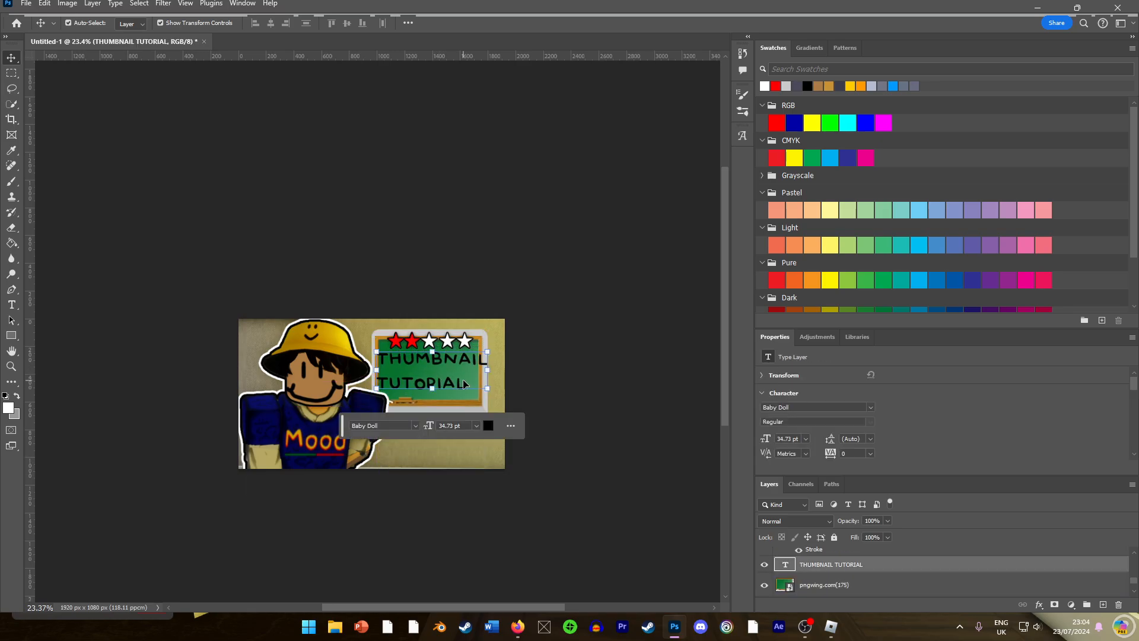
Delete the blackboard image layer from behind the THUMBNAIL TUTORIAL text.
{"action": "scroll", "coordinate": [469, 383], "scroll_direction": "up", "scroll_amount": 2}
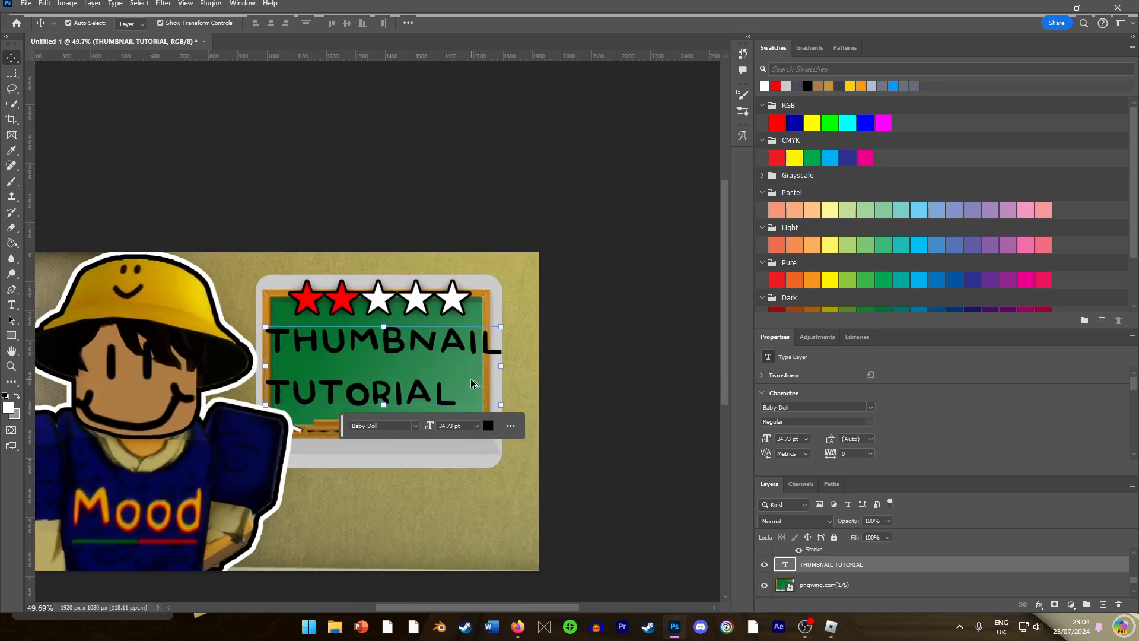
{"action": "left_click", "coordinate": [284, 291]}
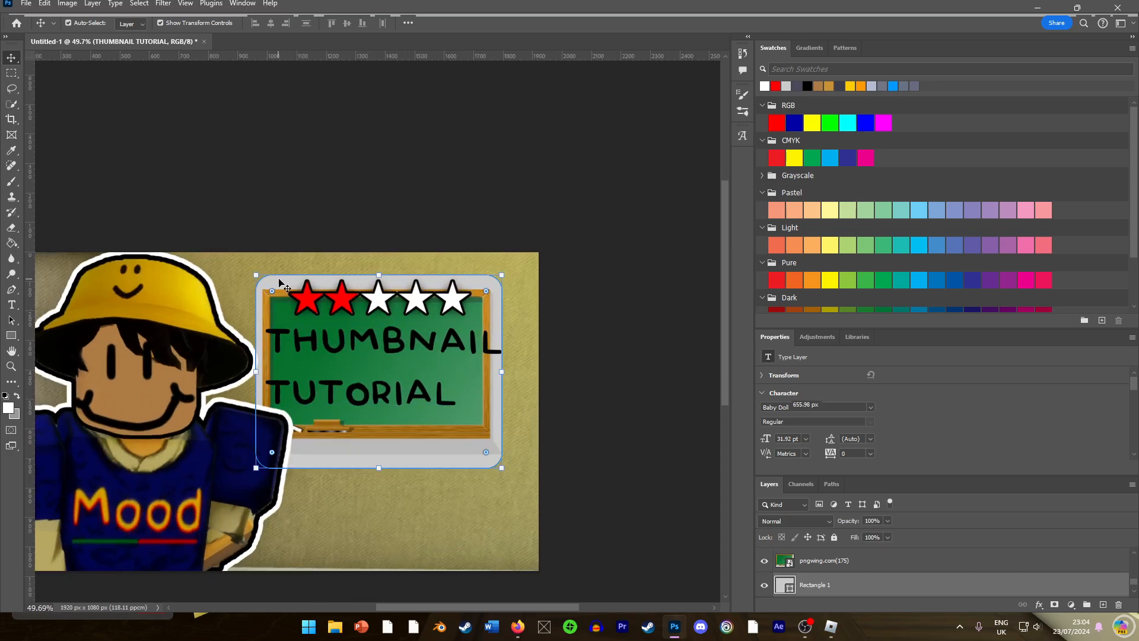
{"action": "left_click", "coordinate": [313, 348]}
{"action": "left_click_drag", "start_coordinate": [389, 344], "coordinate": [388, 344]}
{"action": "left_click", "coordinate": [337, 323]}
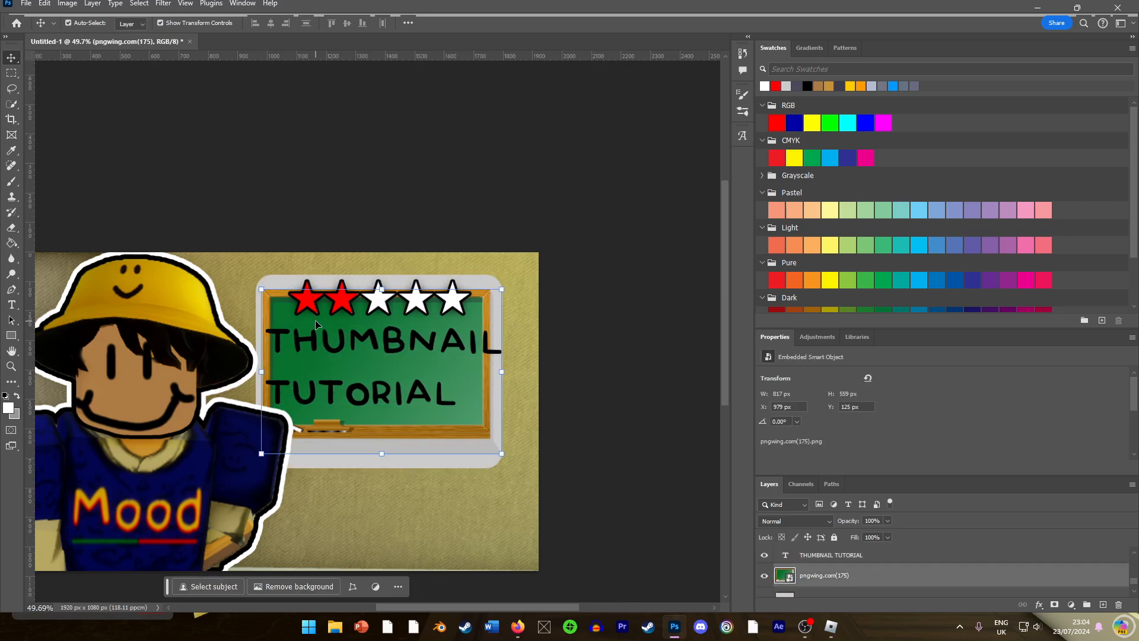
{"action": "key", "text": "Delete"}
{"action": "left_click", "coordinate": [418, 341]}
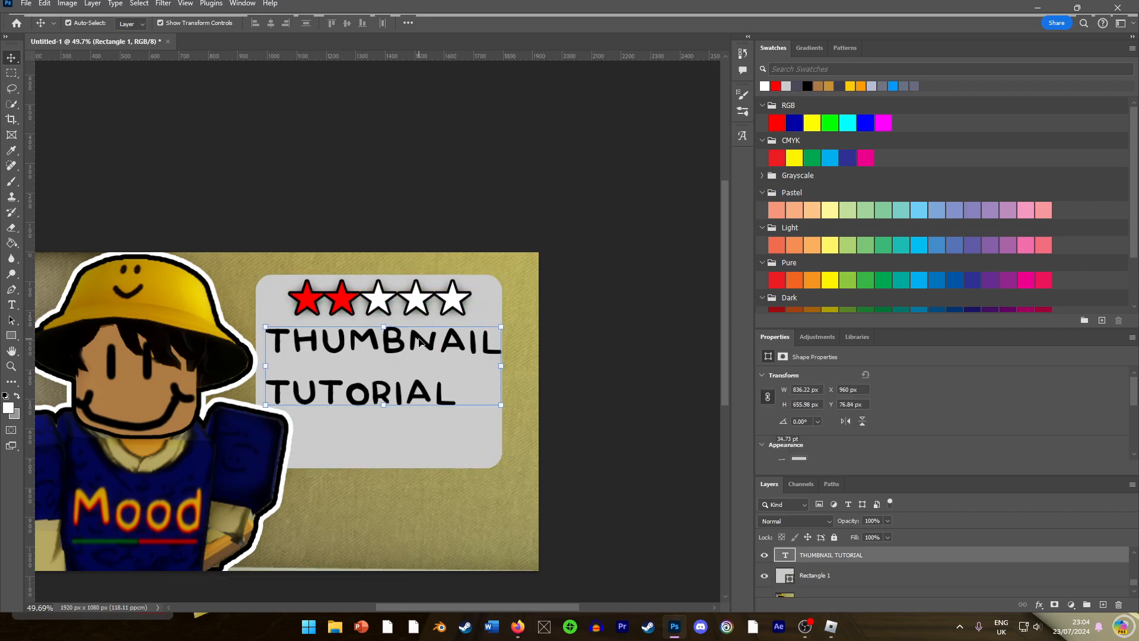
Shorten the grey panel with a Skew transform by raising its bottom edge to just below the TUTORIAL line.
{"action": "scroll", "coordinate": [397, 369], "scroll_direction": "down", "scroll_amount": 3}
{"action": "left_click", "coordinate": [384, 416]}
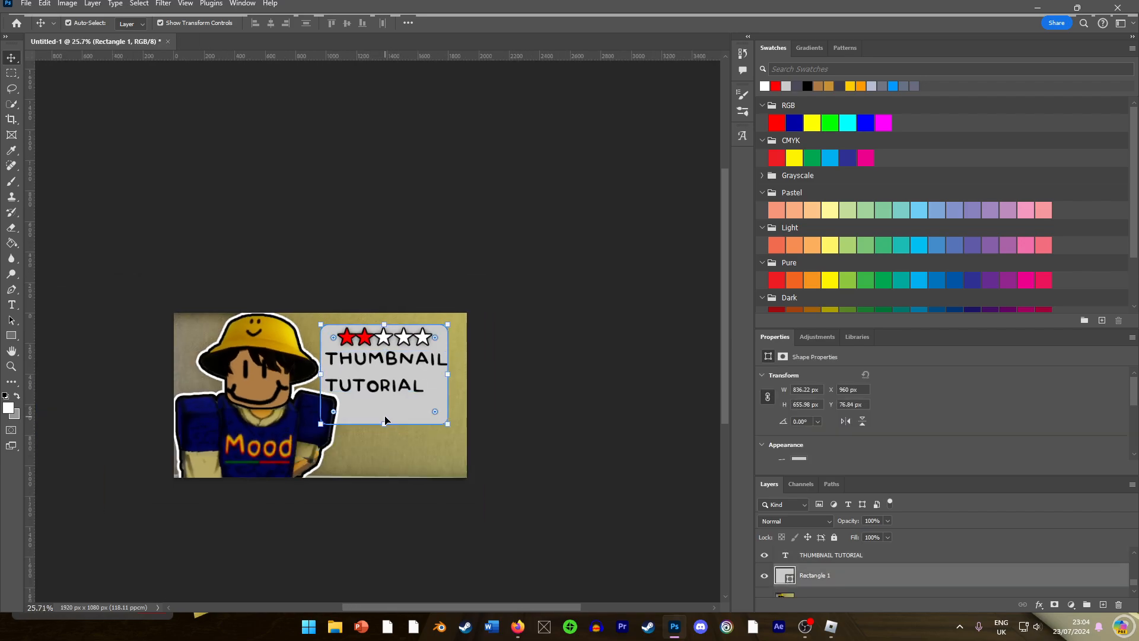
{"action": "right_click", "coordinate": [385, 417]}
{"action": "left_click", "coordinate": [364, 401]}
{"action": "key", "text": "ctrl+t"}
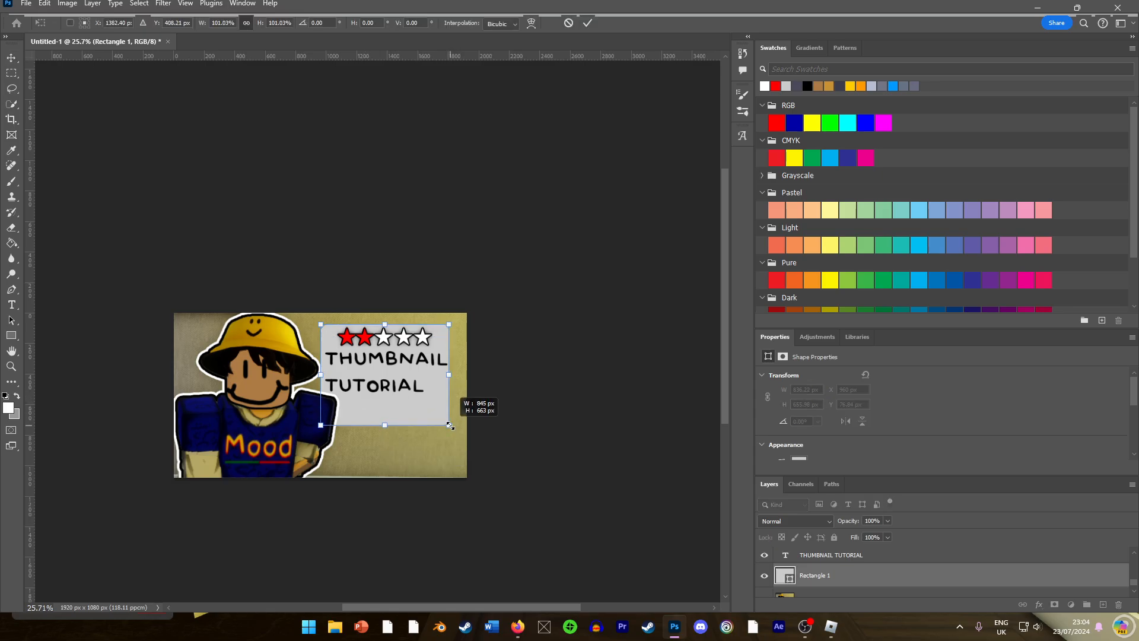
{"action": "right_click", "coordinate": [421, 390]}
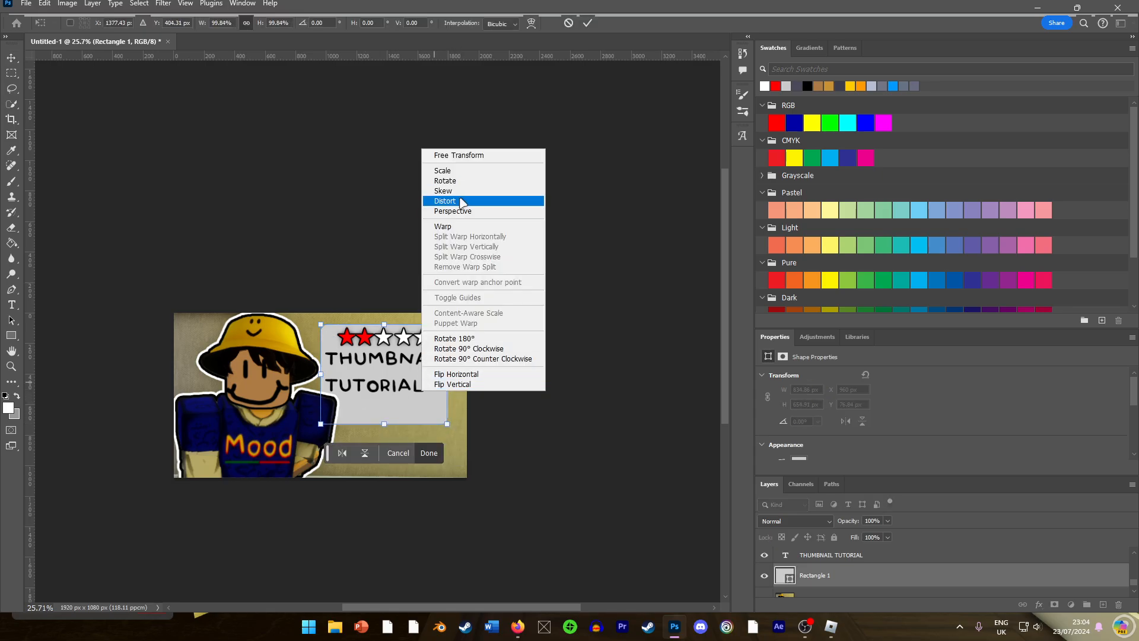
{"action": "left_click", "coordinate": [460, 191]}
{"action": "left_click_drag", "start_coordinate": [384, 424], "coordinate": [383, 402]}
{"action": "key", "text": "Return"}
{"action": "left_click", "coordinate": [515, 265]}
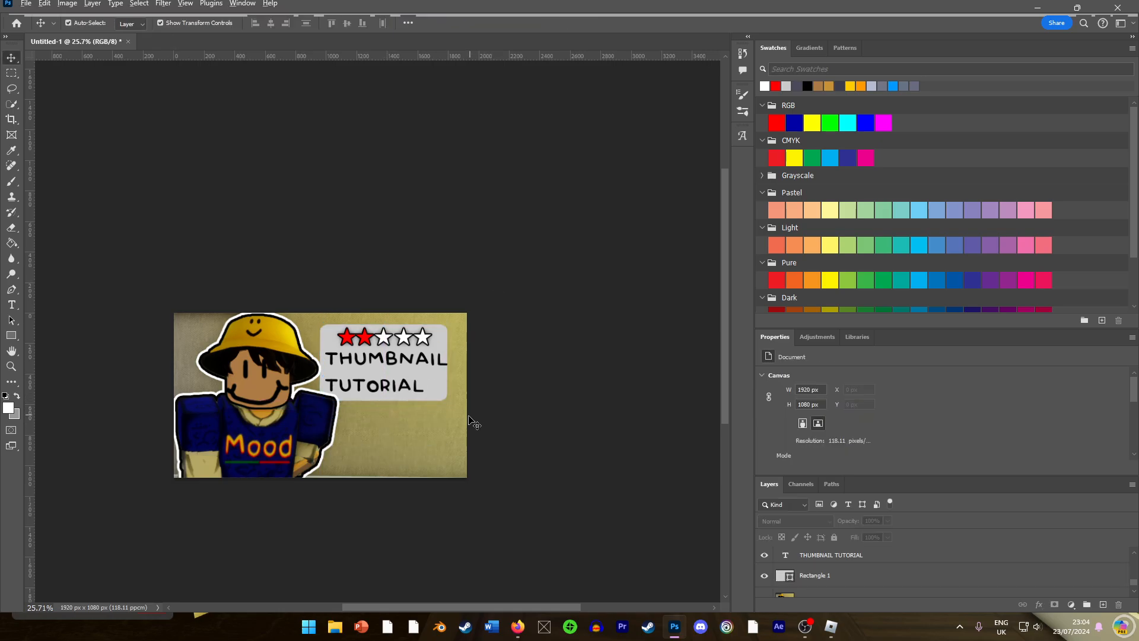
Undo the shortening of the grey panel.
{"action": "scroll", "coordinate": [470, 419], "scroll_direction": "down", "scroll_amount": 3}
{"action": "scroll", "coordinate": [446, 436], "scroll_direction": "up", "scroll_amount": 3}
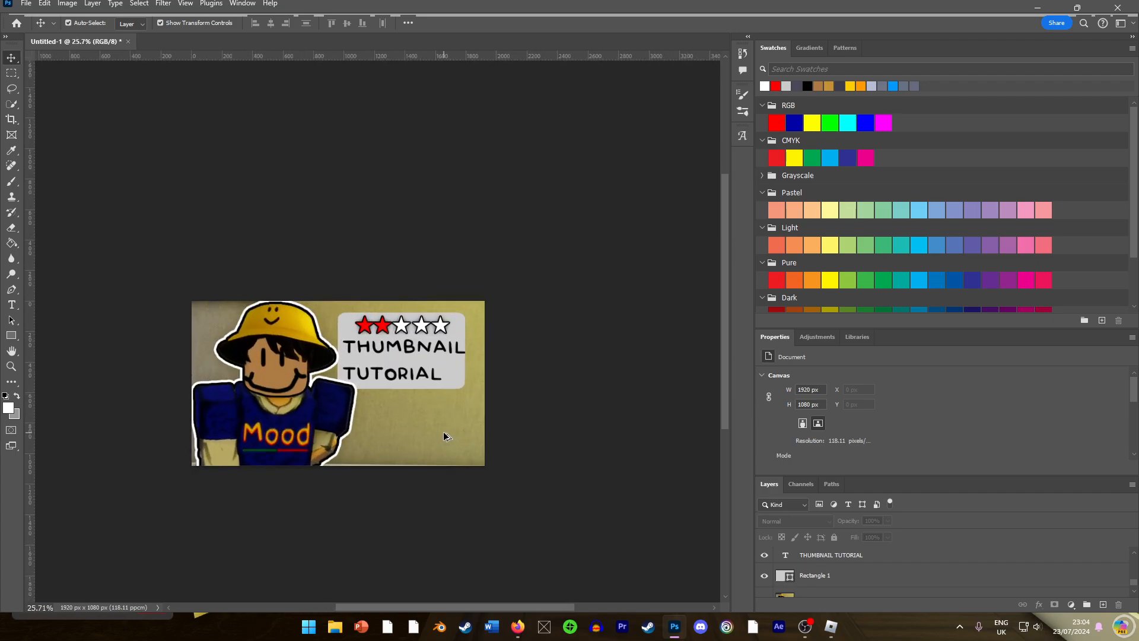
{"action": "left_click", "coordinate": [457, 384]}
{"action": "left_click", "coordinate": [515, 376]}
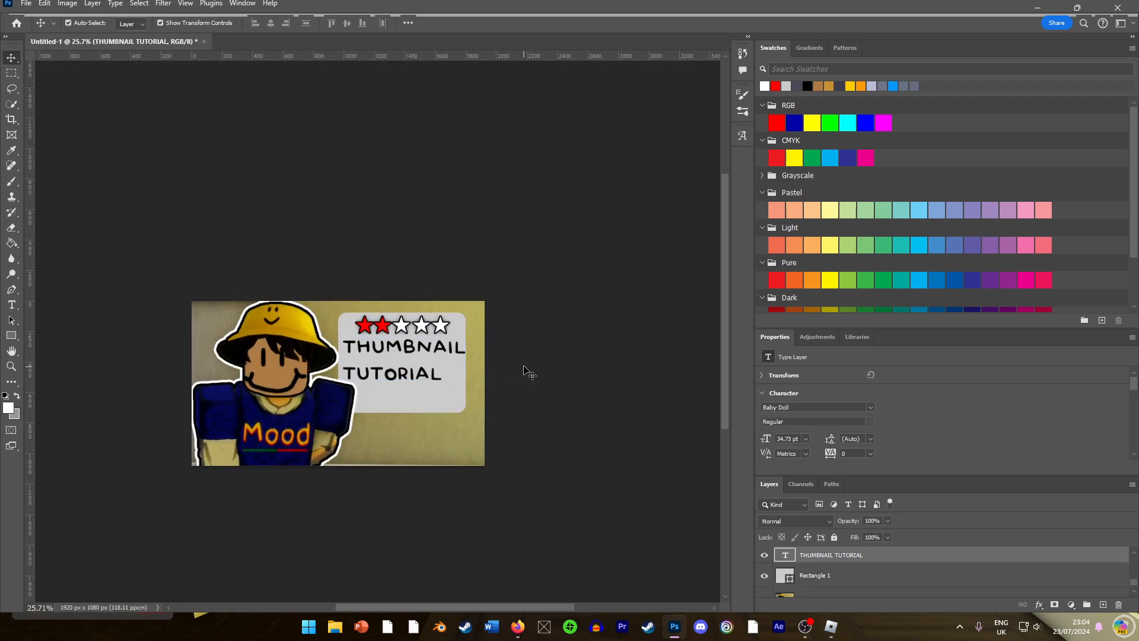
{"action": "scroll", "coordinate": [462, 415], "scroll_direction": "down", "scroll_amount": 3}
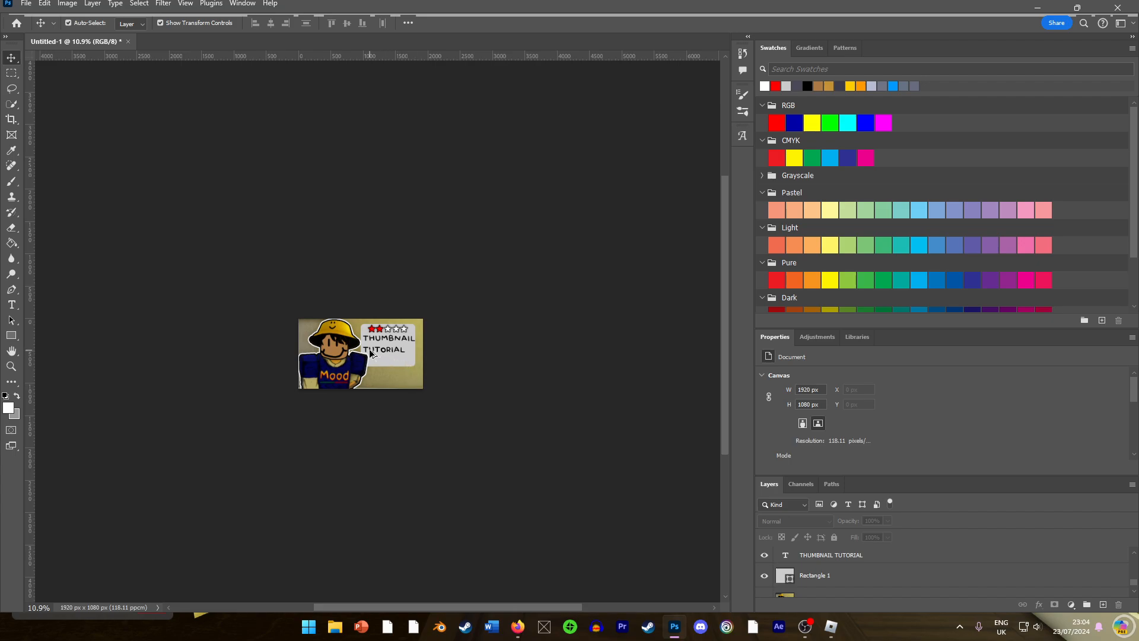
{"action": "scroll", "coordinate": [370, 352], "scroll_direction": "up", "scroll_amount": 3}
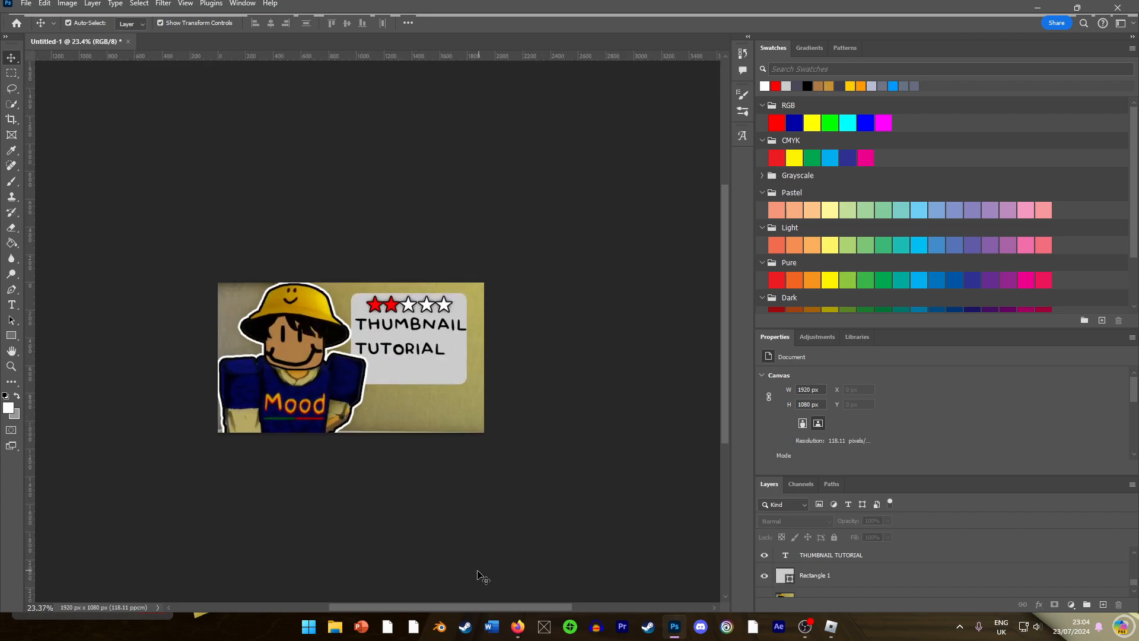
Switch to Firefox, snip the IM BLIND video thumbnail and open the capture in Snipping Tool.
{"action": "left_click", "coordinate": [517, 630]}
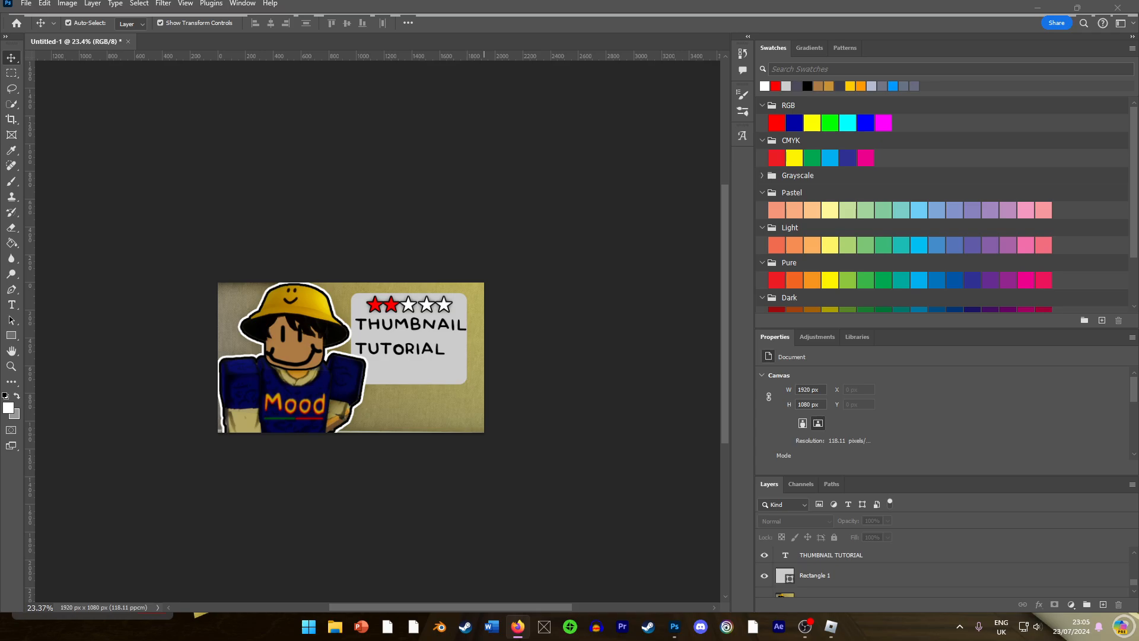
{"action": "key", "text": "super+shift+s"}
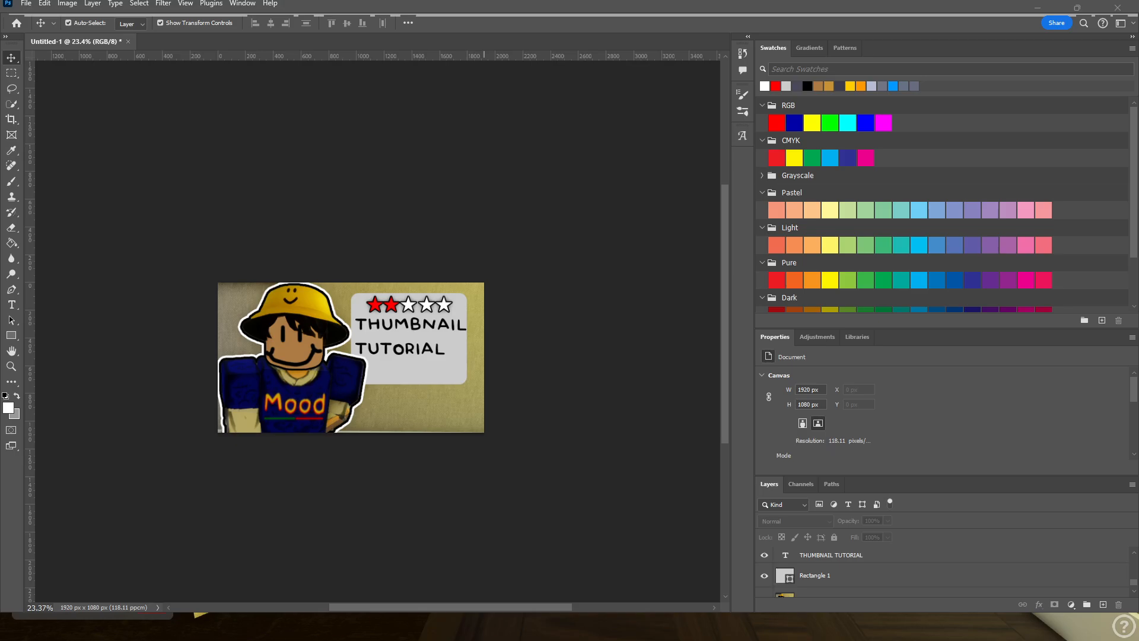
{"action": "left_click", "coordinate": [1111, 553]}
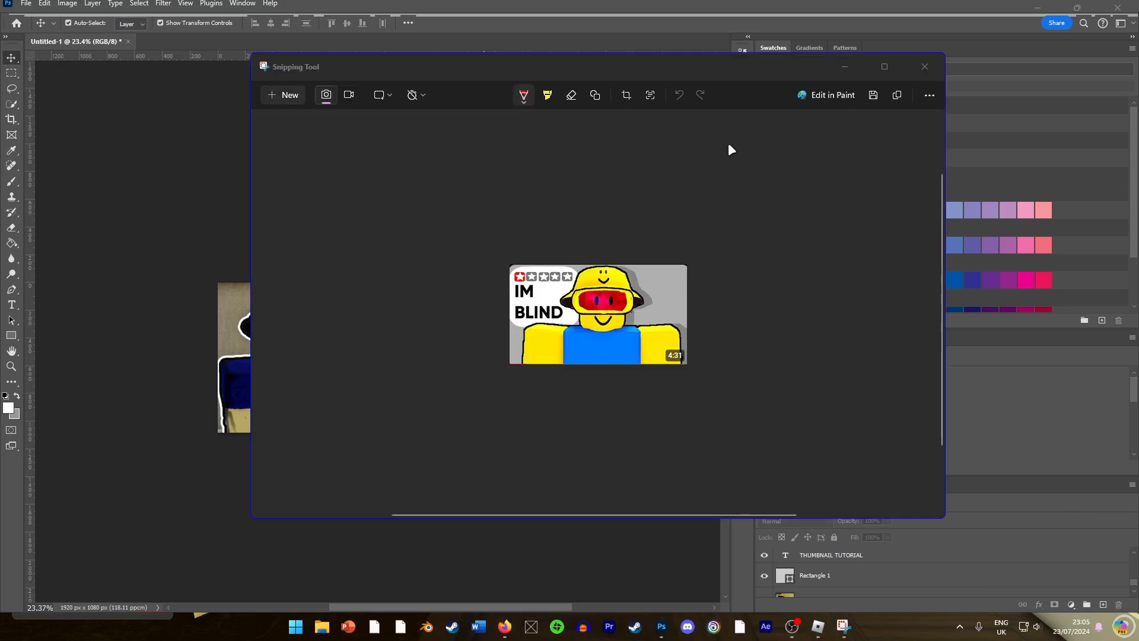
{"action": "left_click", "coordinate": [872, 95]}
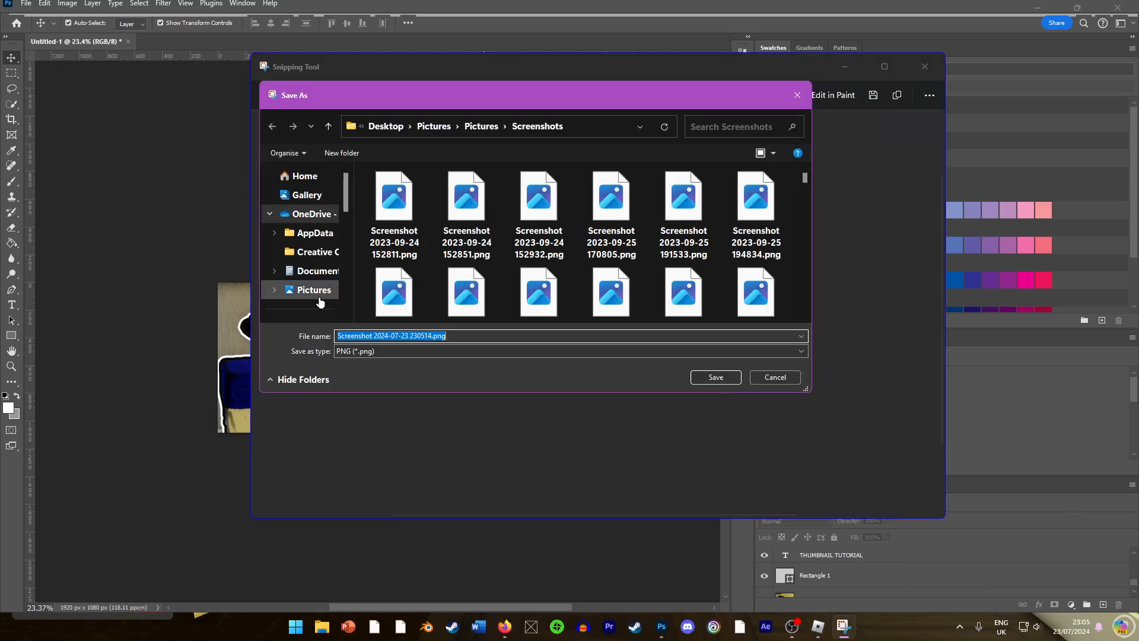
{"action": "scroll", "coordinate": [313, 297], "scroll_direction": "down", "scroll_amount": 3}
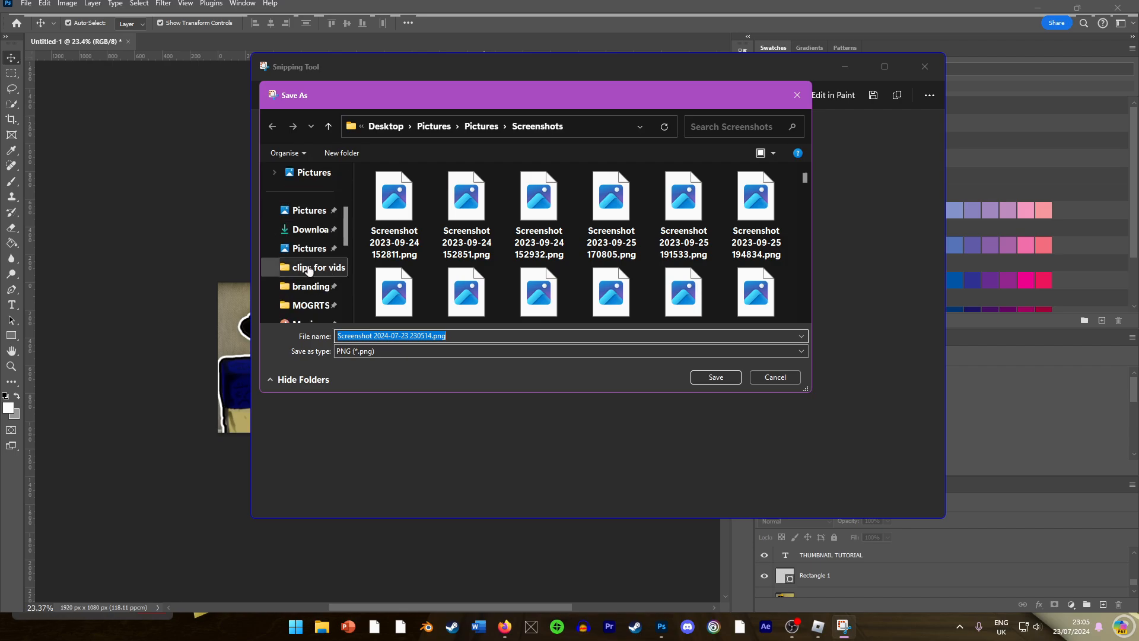
{"action": "left_click", "coordinate": [310, 229]}
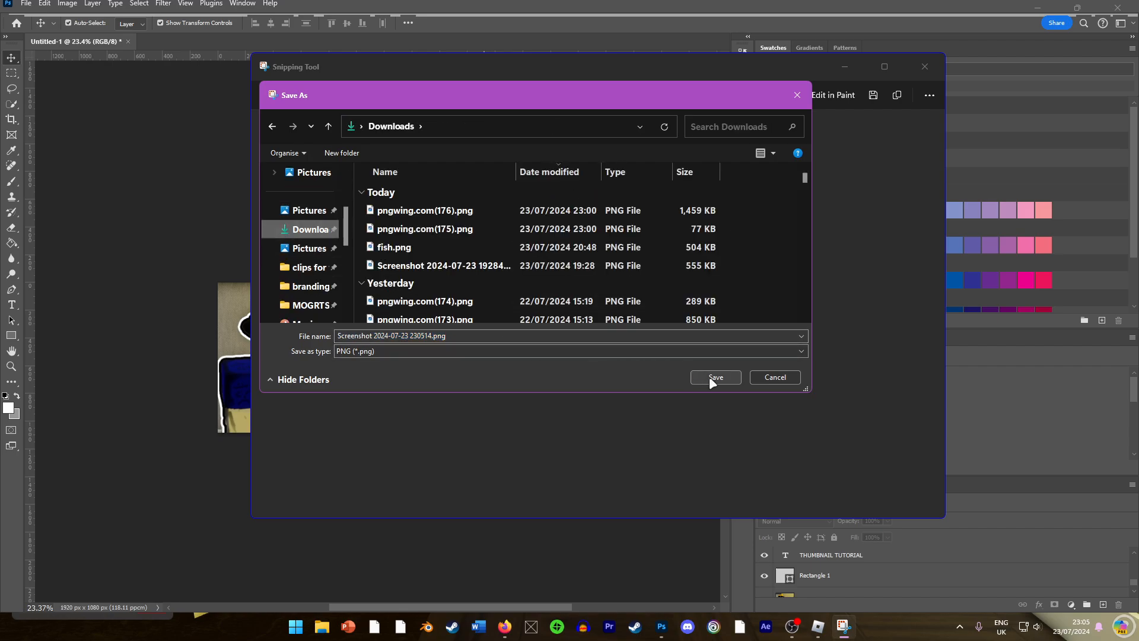
{"action": "left_click", "coordinate": [756, 379]}
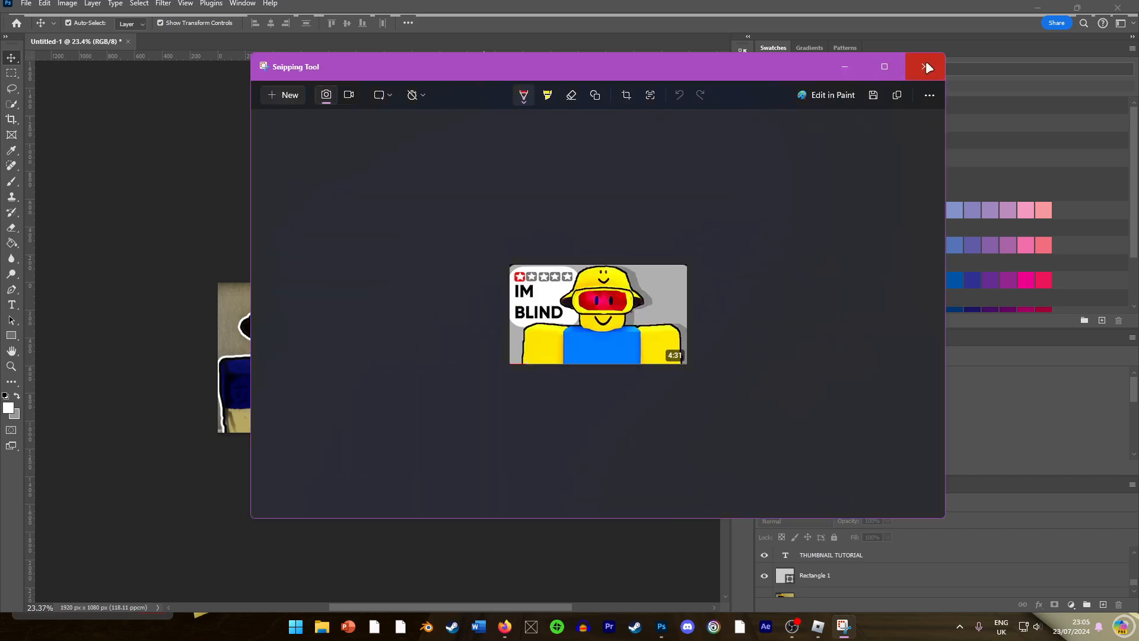
Copy the IM BLIND snip into the Photoshop document, enlarge it to about 157% and place it over the grey panel's lower right corner.
{"action": "right_click", "coordinate": [656, 299]}
{"action": "left_click", "coordinate": [688, 329]}
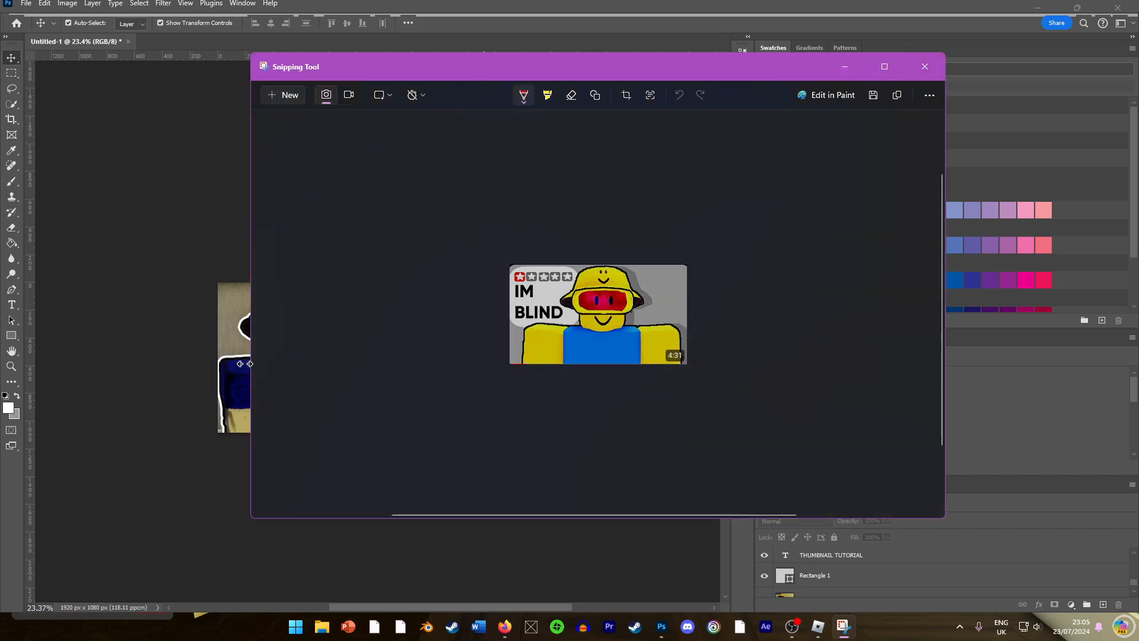
{"action": "left_click", "coordinate": [245, 364]}
{"action": "key", "text": "ctrl+v"}
{"action": "left_click_drag", "start_coordinate": [368, 363], "coordinate": [445, 358]}
{"action": "left_click_drag", "start_coordinate": [430, 373], "coordinate": [463, 380]}
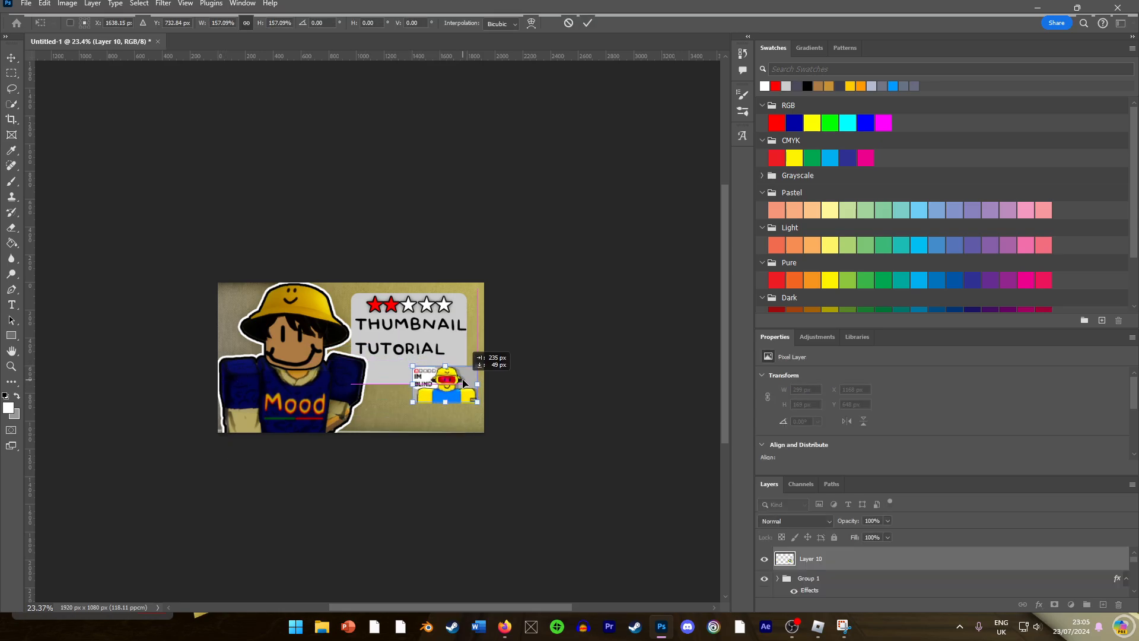
{"action": "key", "text": "Return"}
{"action": "left_click", "coordinate": [475, 239]}
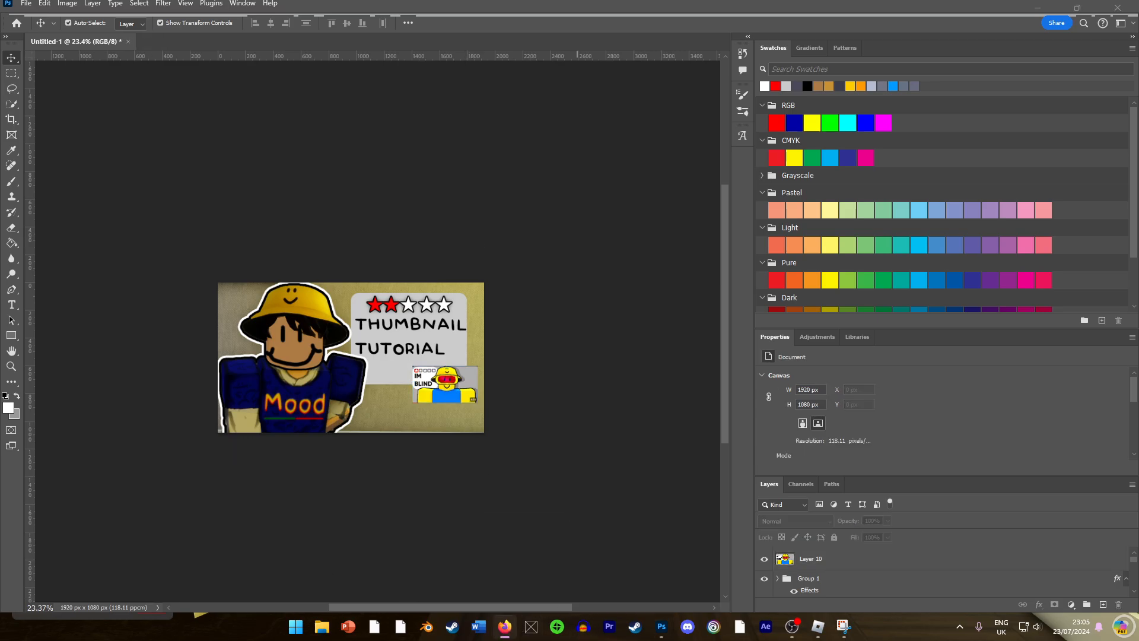
Snip the THE MOVIE video thumbnail and copy the capture from Snipping Tool.
{"action": "key", "text": "super+shift+s"}
{"action": "left_click", "coordinate": [1102, 477]}
{"action": "left_click", "coordinate": [845, 630]}
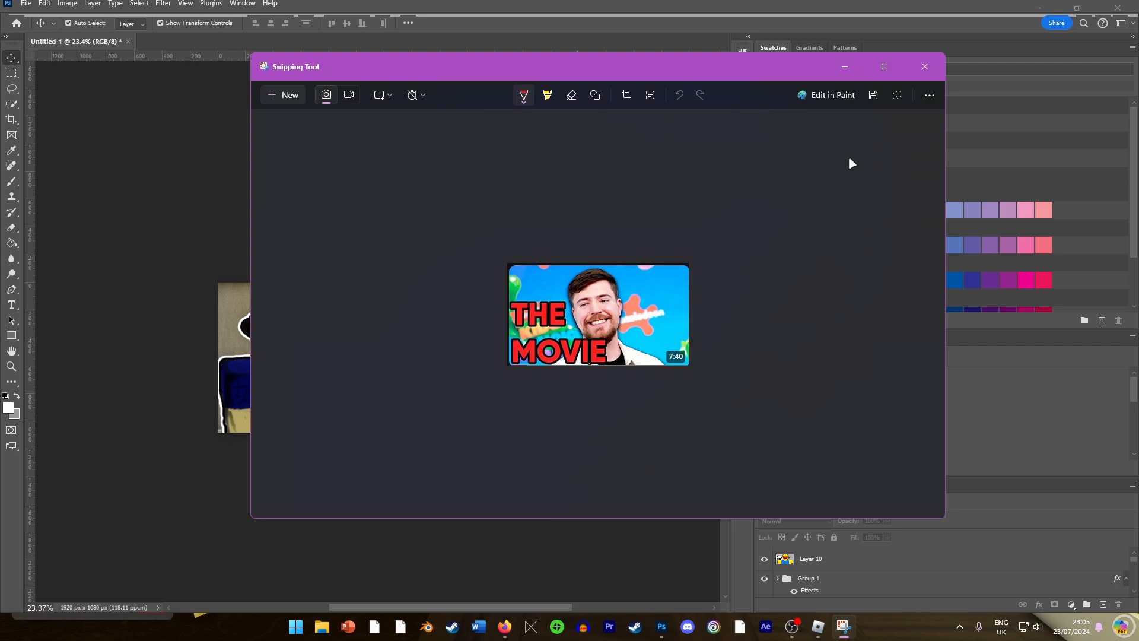
{"action": "right_click", "coordinate": [520, 321]}
{"action": "left_click", "coordinate": [552, 349]}
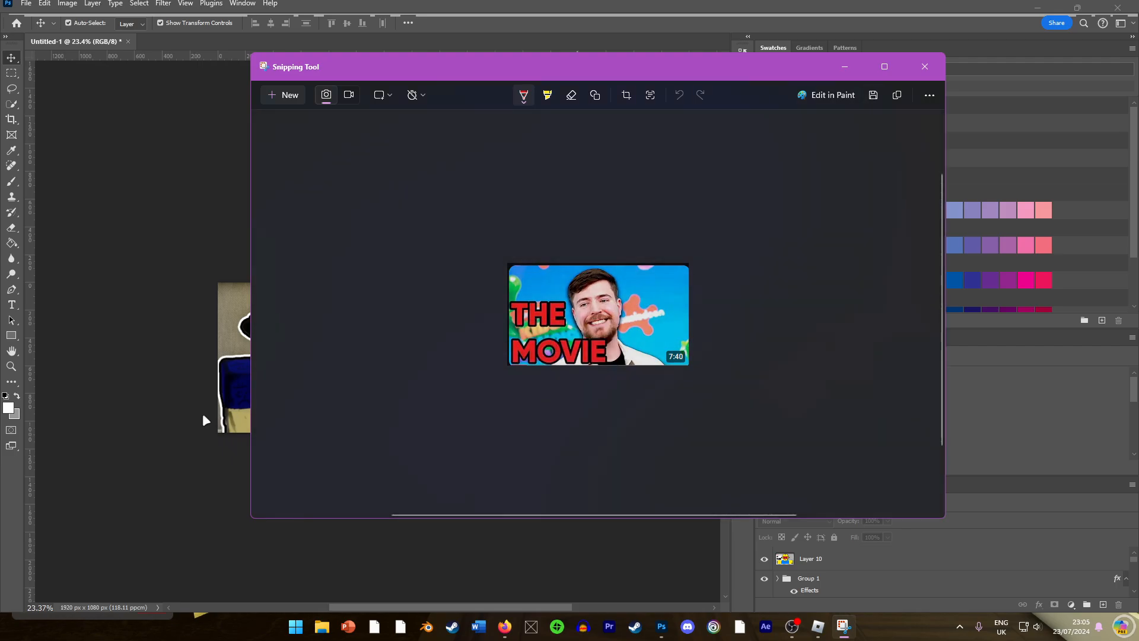
Paste the THE MOVIE snip into the Photoshop document at about 603 by 342 px, overlapping the IM BLIND image's lower left corner.
{"action": "left_click", "coordinate": [201, 413]}
{"action": "key", "text": "ctrl+v"}
{"action": "left_click_drag", "start_coordinate": [374, 349], "coordinate": [446, 379]}
{"action": "key", "text": "Return"}
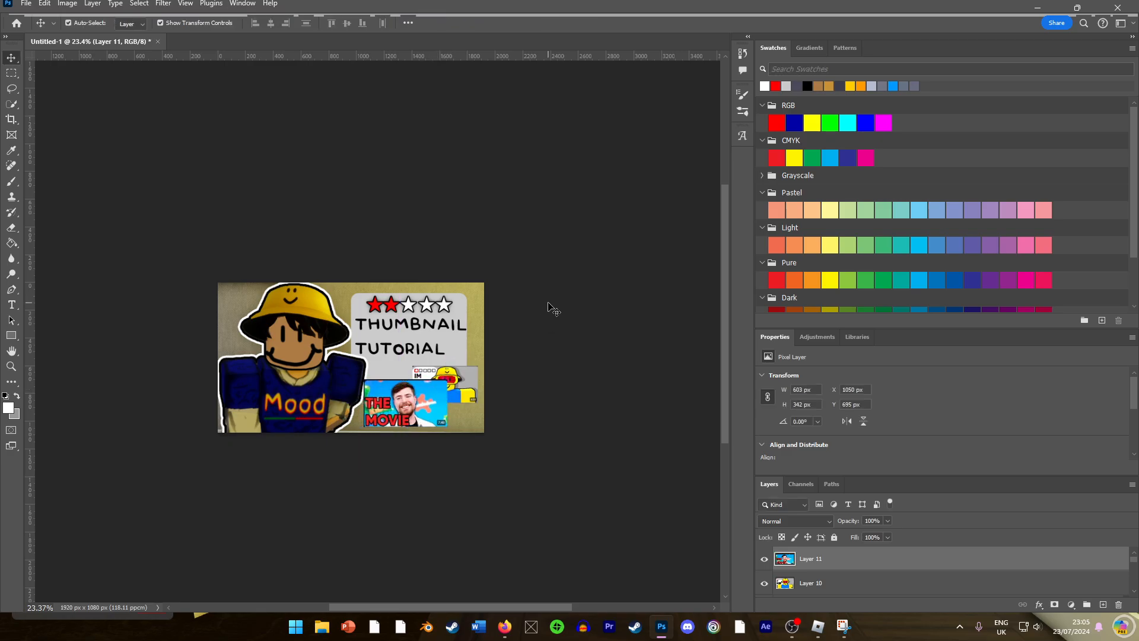
{"action": "left_click", "coordinate": [551, 308]}
Nudge the THE MOVIE image about 5 px to the left and deselect it.
{"action": "scroll", "coordinate": [470, 404], "scroll_direction": "down", "scroll_amount": 8}
{"action": "scroll", "coordinate": [392, 356], "scroll_direction": "up", "scroll_amount": 4}
{"action": "scroll", "coordinate": [381, 343], "scroll_direction": "up", "scroll_amount": 5}
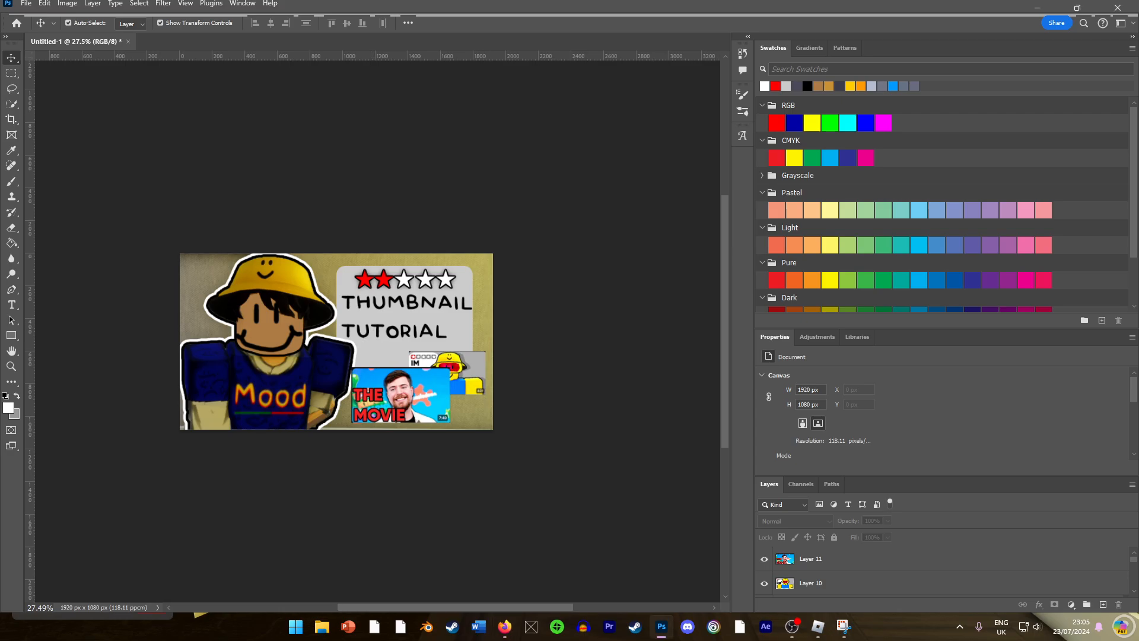
{"action": "scroll", "coordinate": [327, 364], "scroll_direction": "down", "scroll_amount": 3}
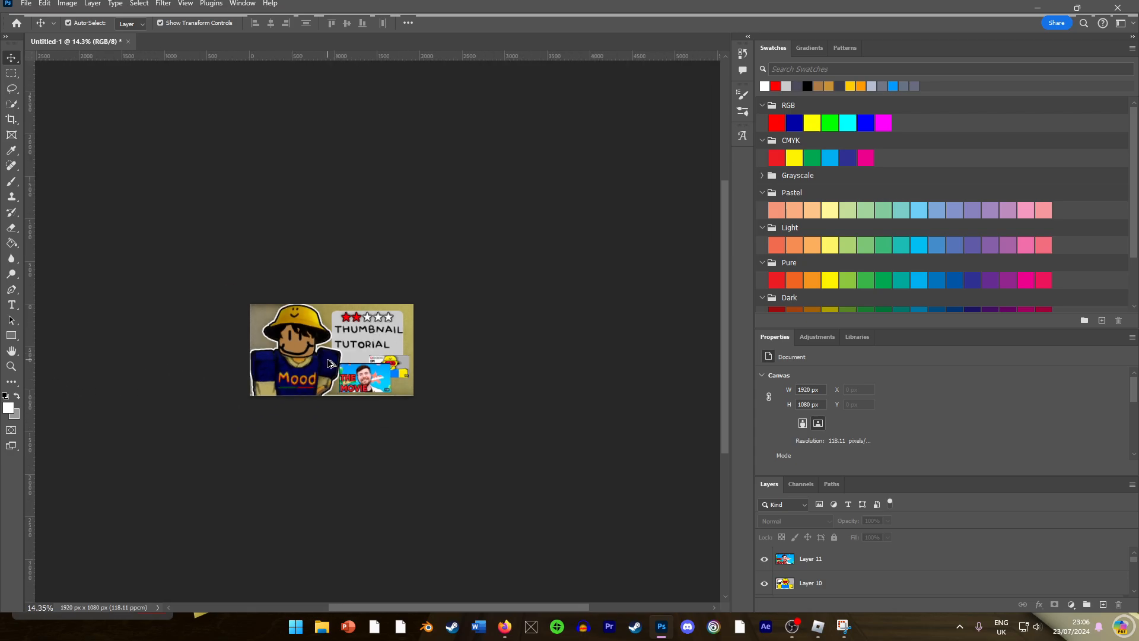
{"action": "scroll", "coordinate": [329, 365], "scroll_direction": "up", "scroll_amount": 4}
{"action": "mouse_move", "coordinate": [373, 404]}
{"action": "left_mouse_down"}
{"action": "mouse_move", "coordinate": [365, 394]}
{"action": "mouse_move", "coordinate": [363, 409]}
{"action": "mouse_move", "coordinate": [371, 395]}
{"action": "left_mouse_up"}
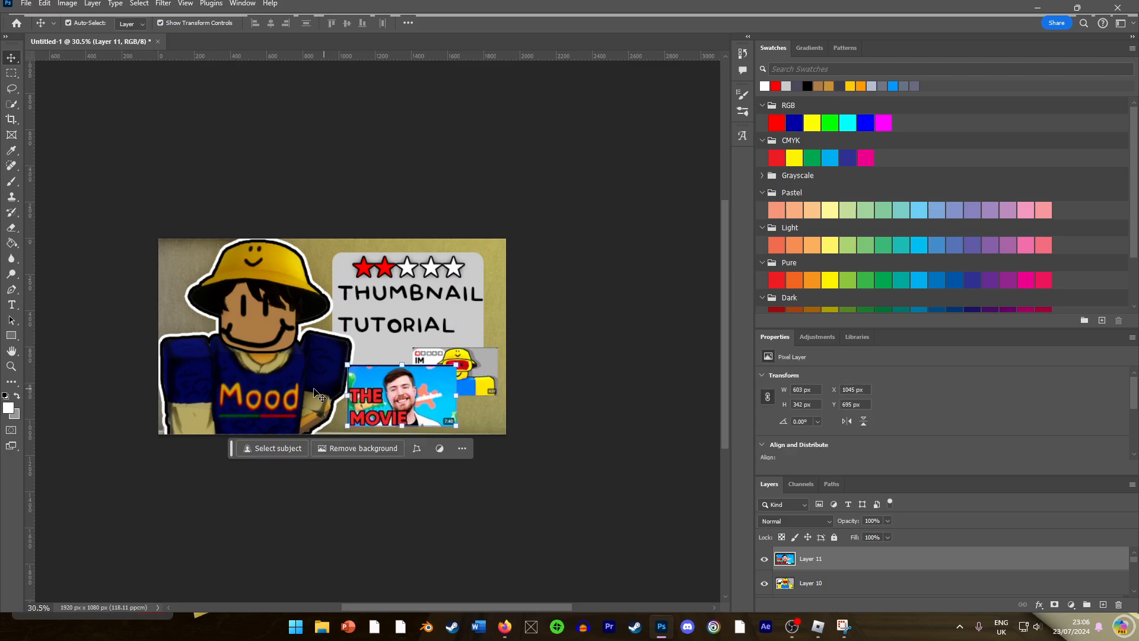
{"action": "left_click", "coordinate": [285, 397]}
{"action": "left_click", "coordinate": [108, 393]}
{"action": "scroll", "coordinate": [267, 377], "scroll_direction": "down", "scroll_amount": 3}
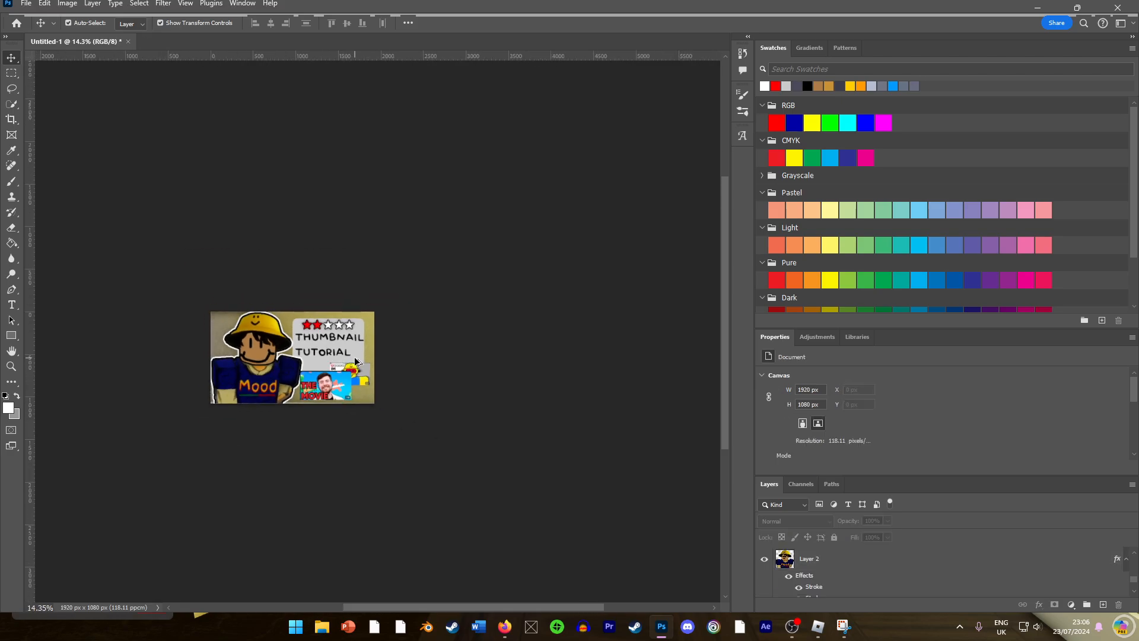
{"action": "scroll", "coordinate": [355, 361], "scroll_direction": "down", "scroll_amount": 2}
{"action": "scroll", "coordinate": [356, 440], "scroll_direction": "up", "scroll_amount": 5}
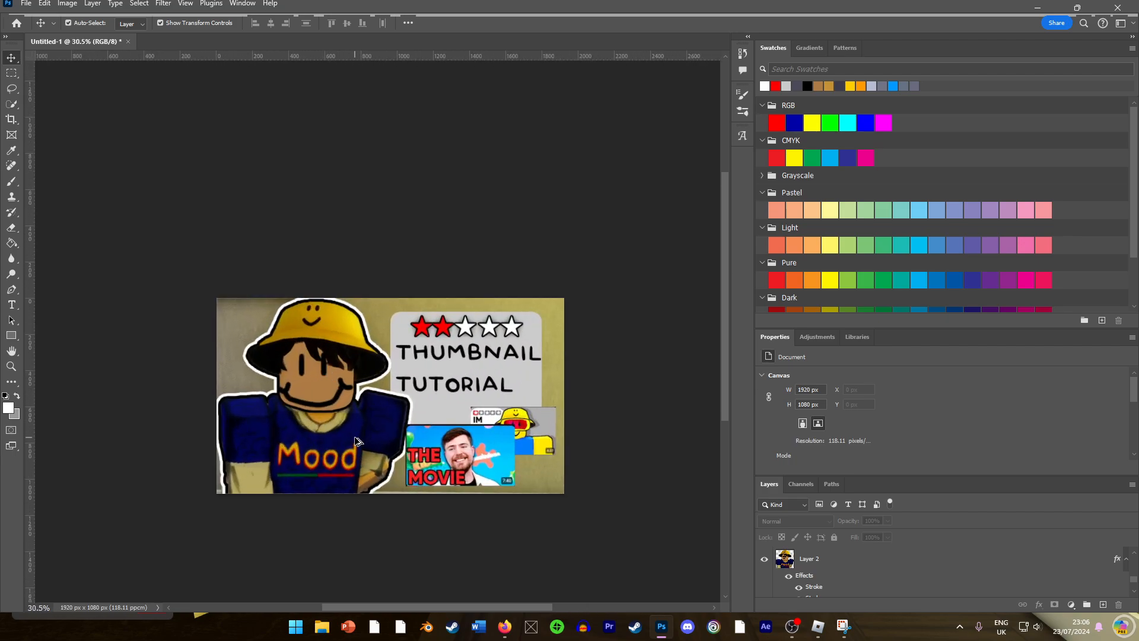
{"action": "scroll", "coordinate": [349, 436], "scroll_direction": "down", "scroll_amount": 3}
{"action": "scroll", "coordinate": [383, 449], "scroll_direction": "up", "scroll_amount": 3}
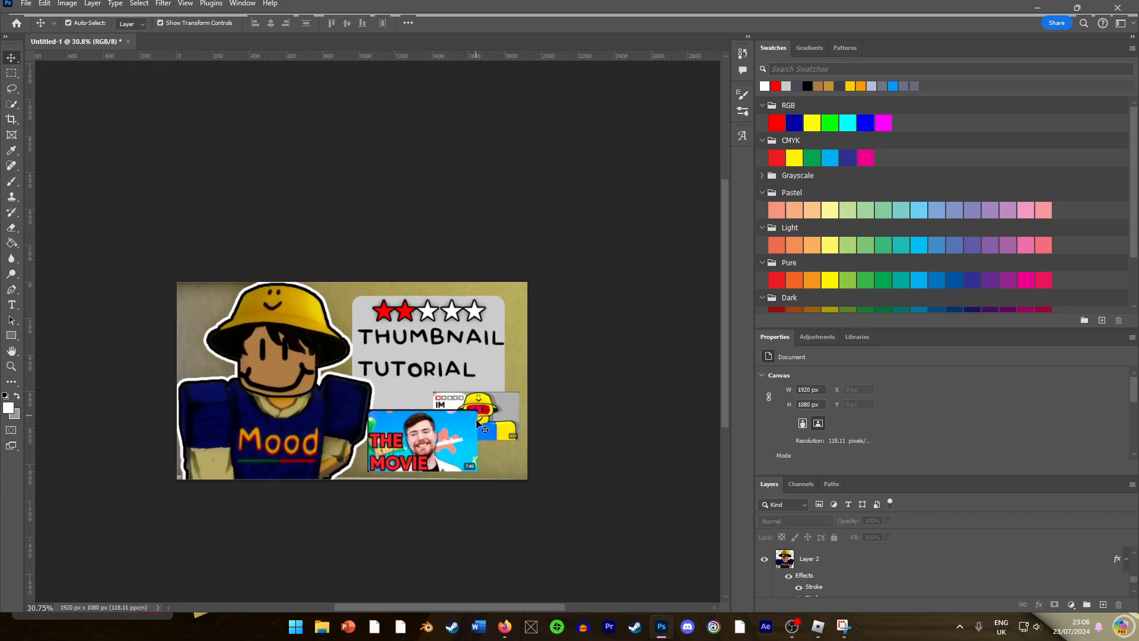